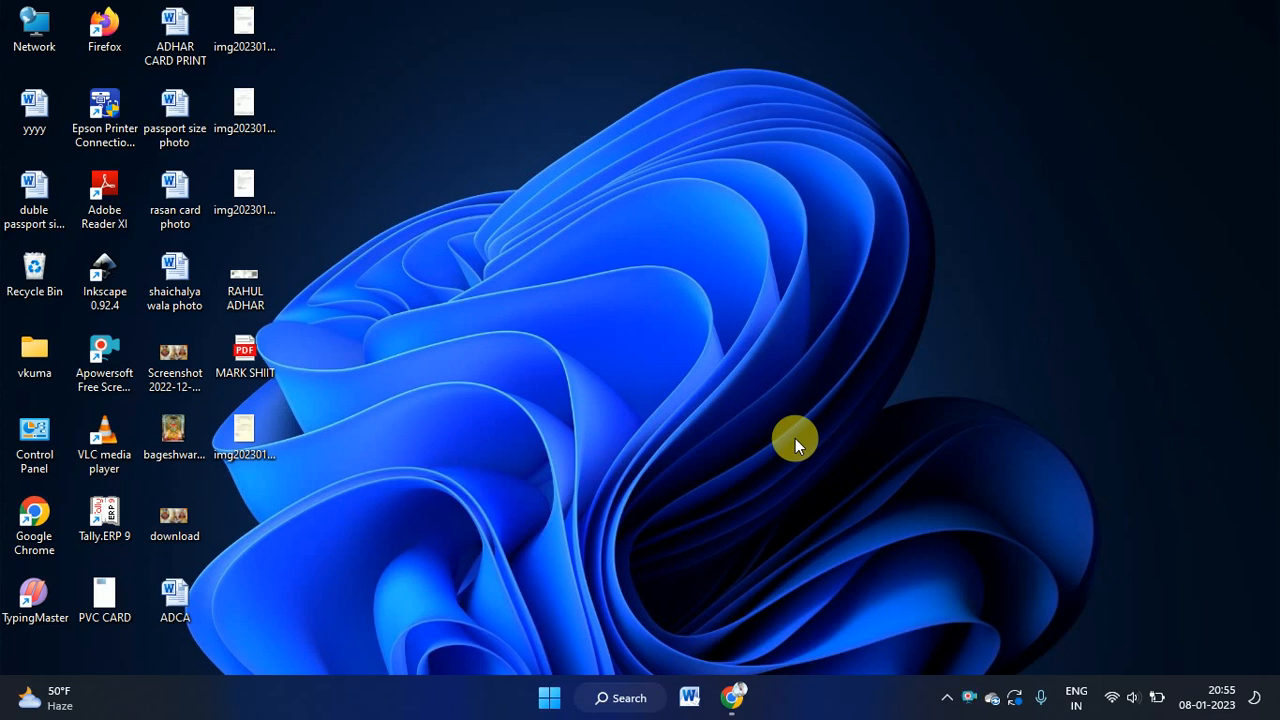
Open Microsoft Word with a blank document and display the reference tools
{"action": "left_click", "coordinate": [691, 697]}
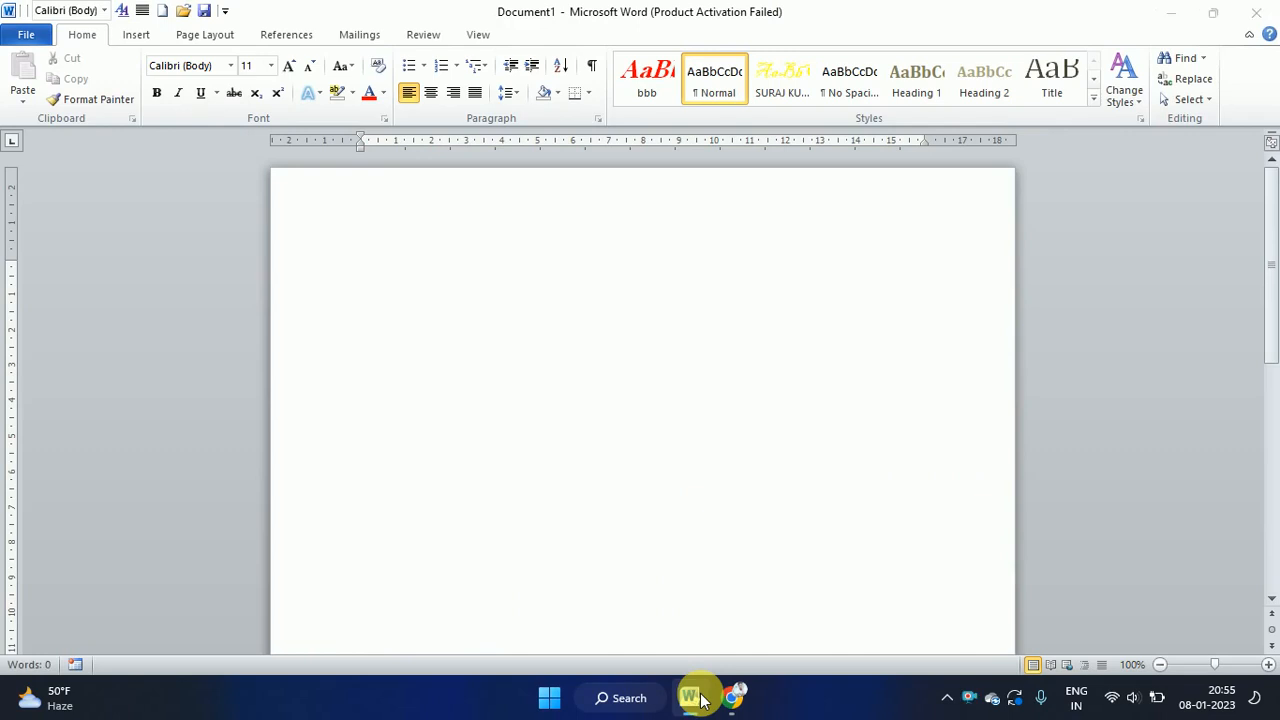
{"action": "left_click", "coordinate": [857, 145]}
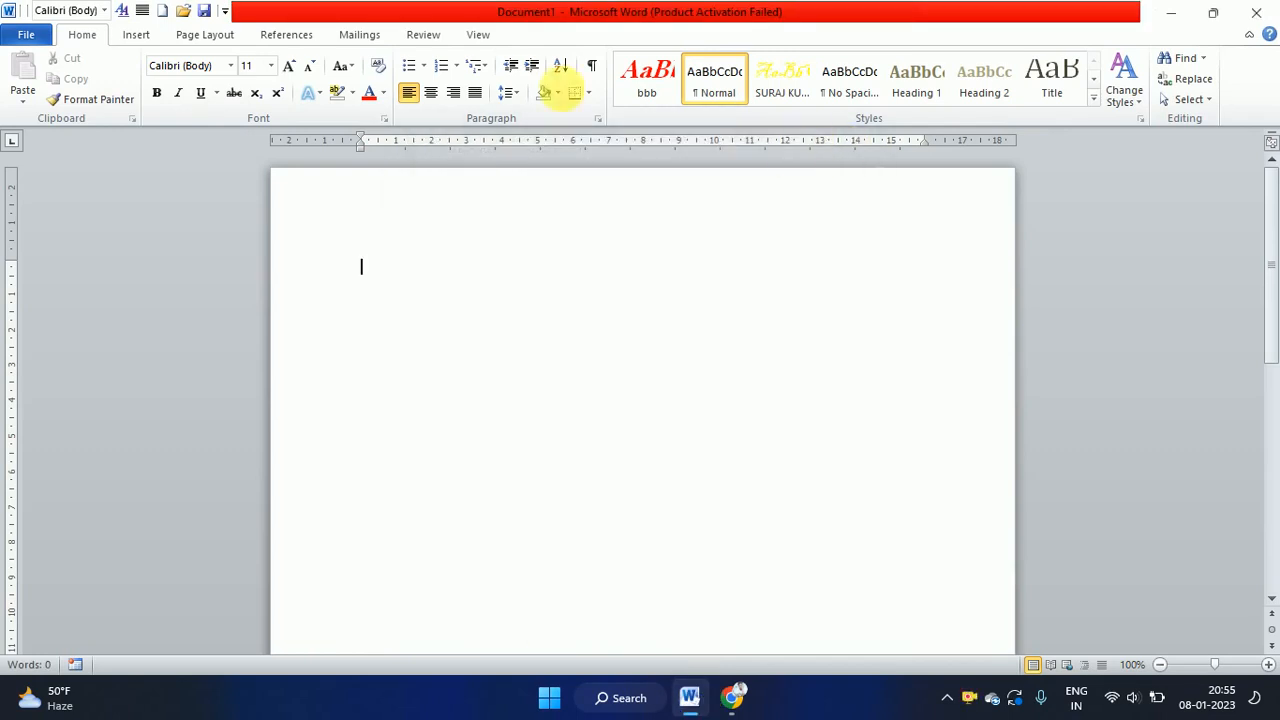
{"action": "left_click", "coordinate": [288, 35]}
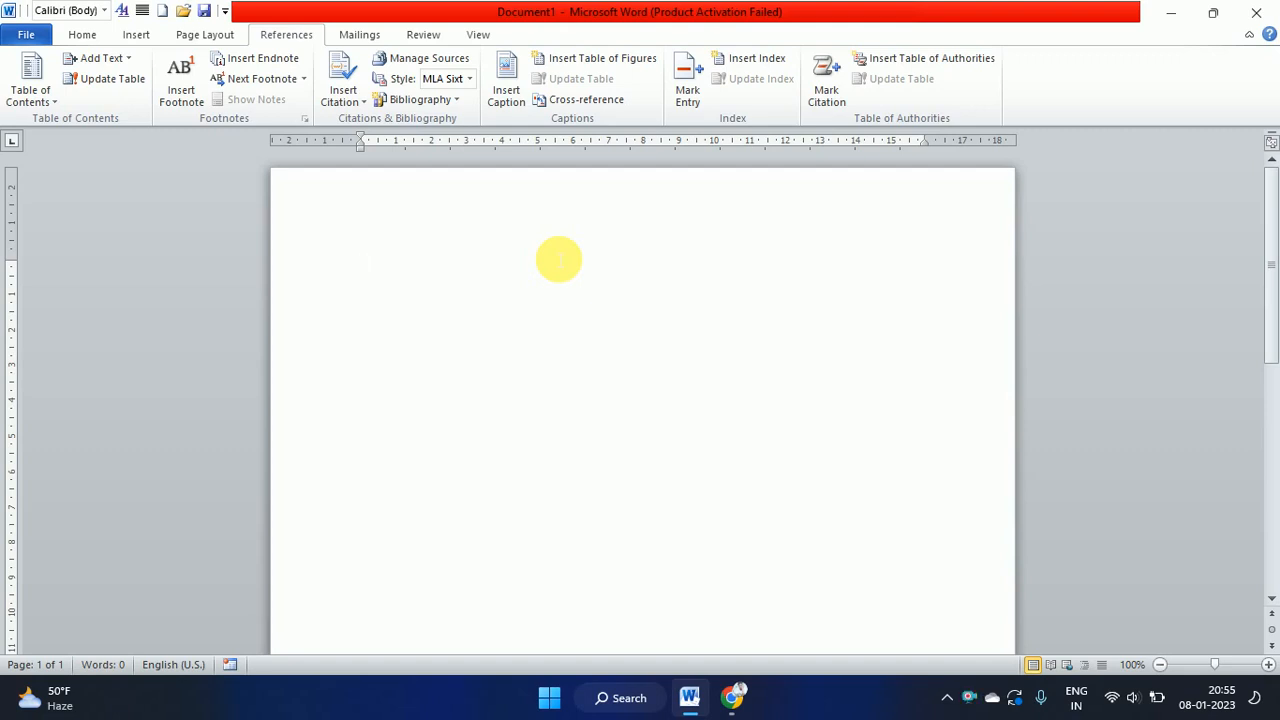
Enter COMPUTER and KEYBOARD as the first two lines of the blank document, correcting typos
{"action": "type", "text": "COMPT"}
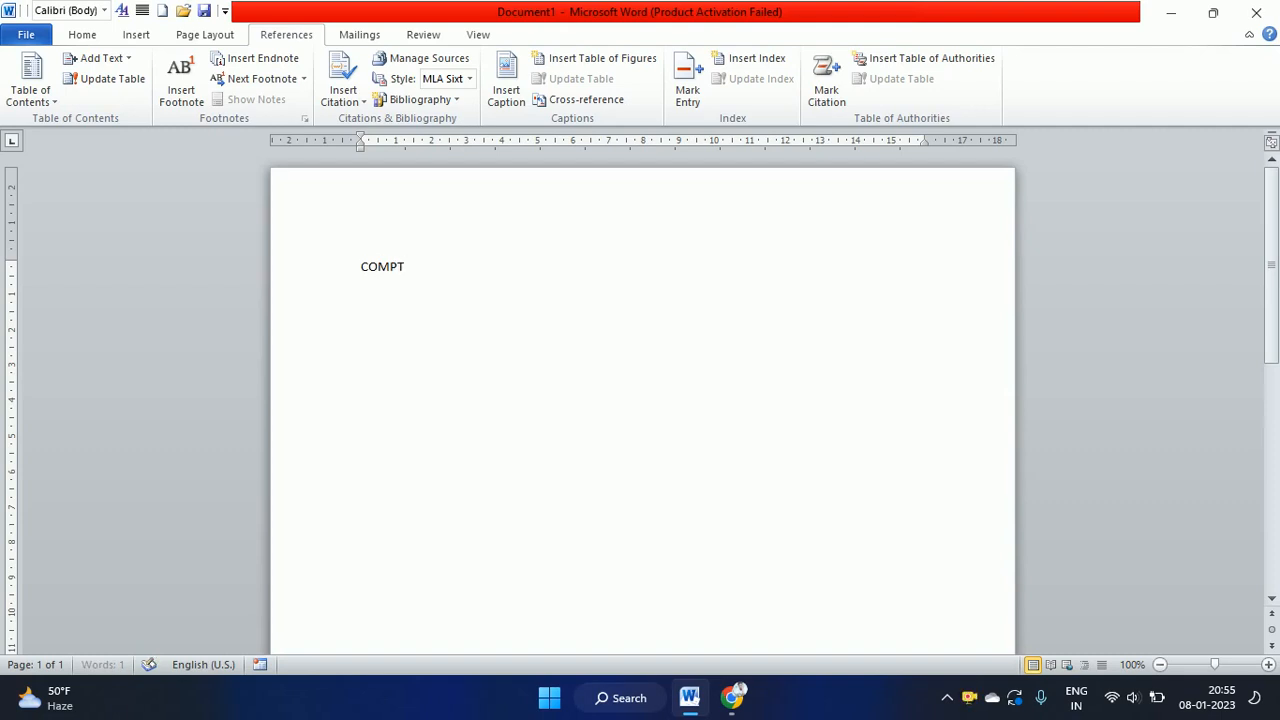
{"action": "key", "text": "BackSpace"}
{"action": "type", "text": "UTER"}
{"action": "key", "text": "Return"}
{"action": "type", "text": "KEYBO"}
{"action": "type", "text": "ARD"}
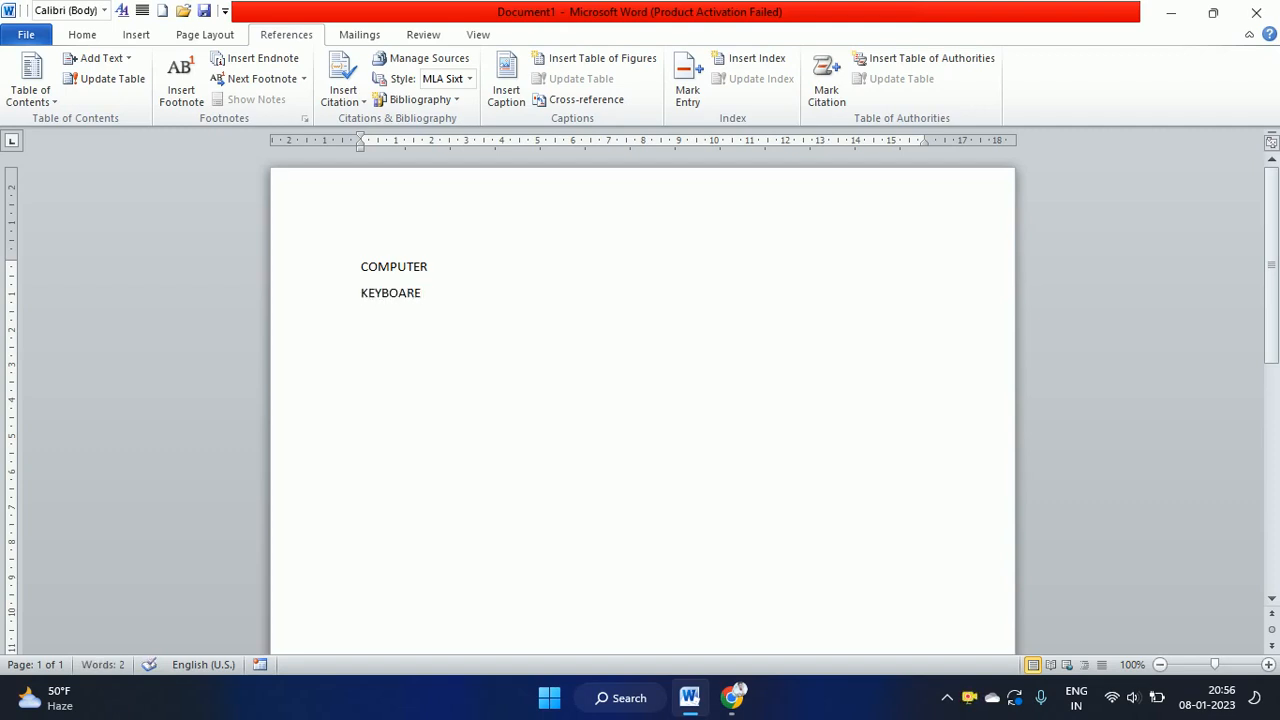
{"action": "key", "text": "BackSpace"}
{"action": "key", "text": "BackSpace"}
{"action": "type", "text": "R"}
Add MOUSE, CPU and PANDRIVE on separate lines below KEYBOARD
{"action": "key", "text": "Return"}
{"action": "type", "text": "MOUSE"}
{"action": "key", "text": "Return"}
{"action": "type", "text": "CPU"}
{"action": "key", "text": "Return"}
{"action": "type", "text": "PAN"}
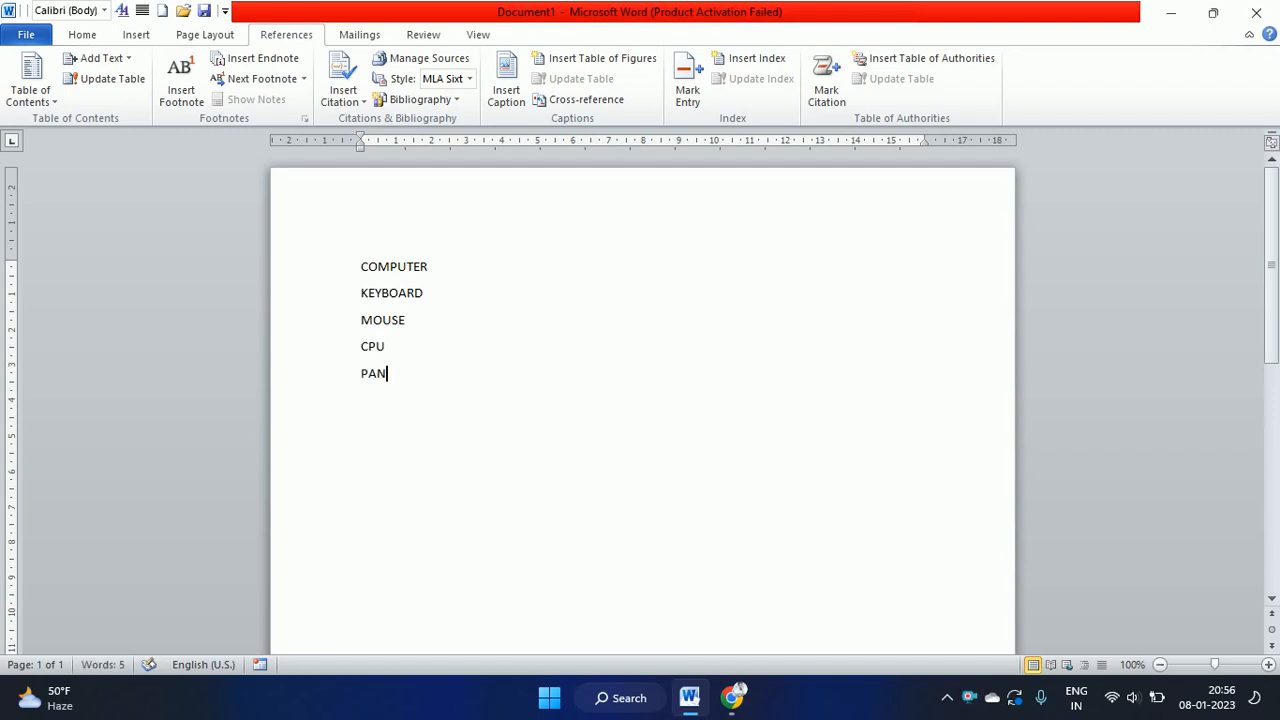
{"action": "type", "text": "DRIVE"}
Apply the Heading 1 style to all five lines from COMPUTER to PANDRIVE
{"action": "left_click_drag", "start_coordinate": [362, 268], "coordinate": [437, 380]}
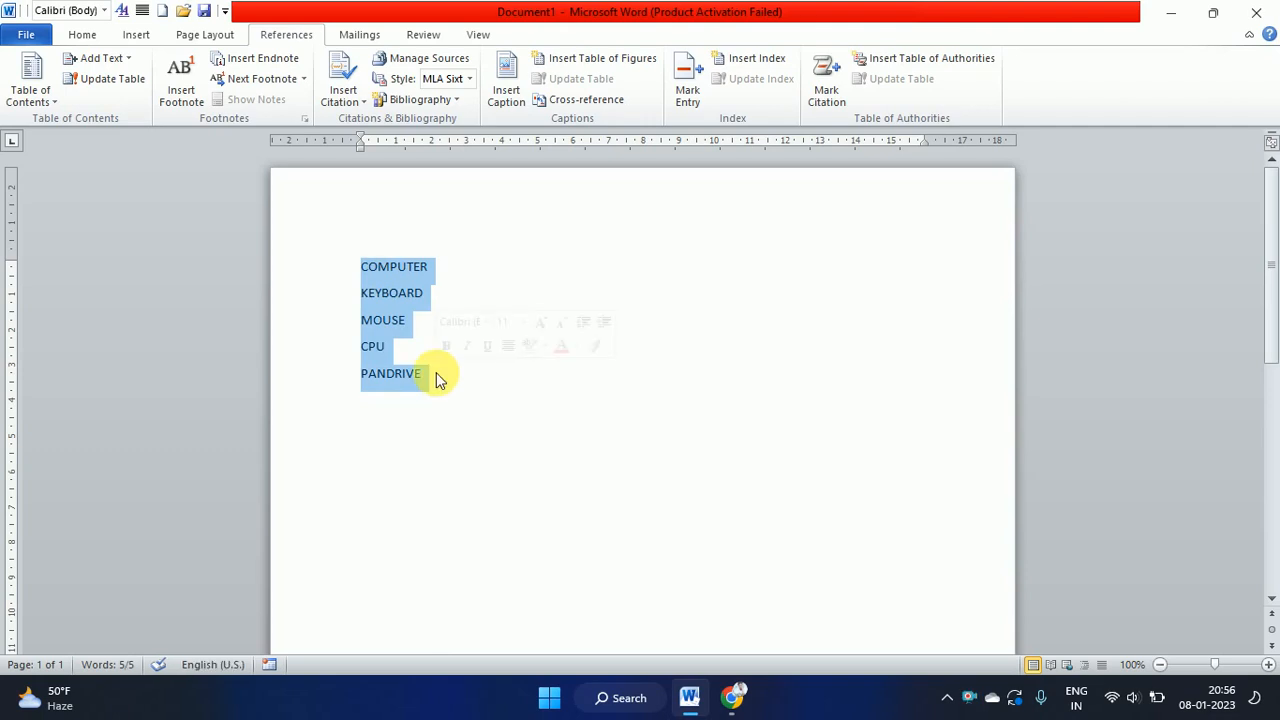
{"action": "left_click", "coordinate": [86, 30]}
{"action": "left_click", "coordinate": [925, 85]}
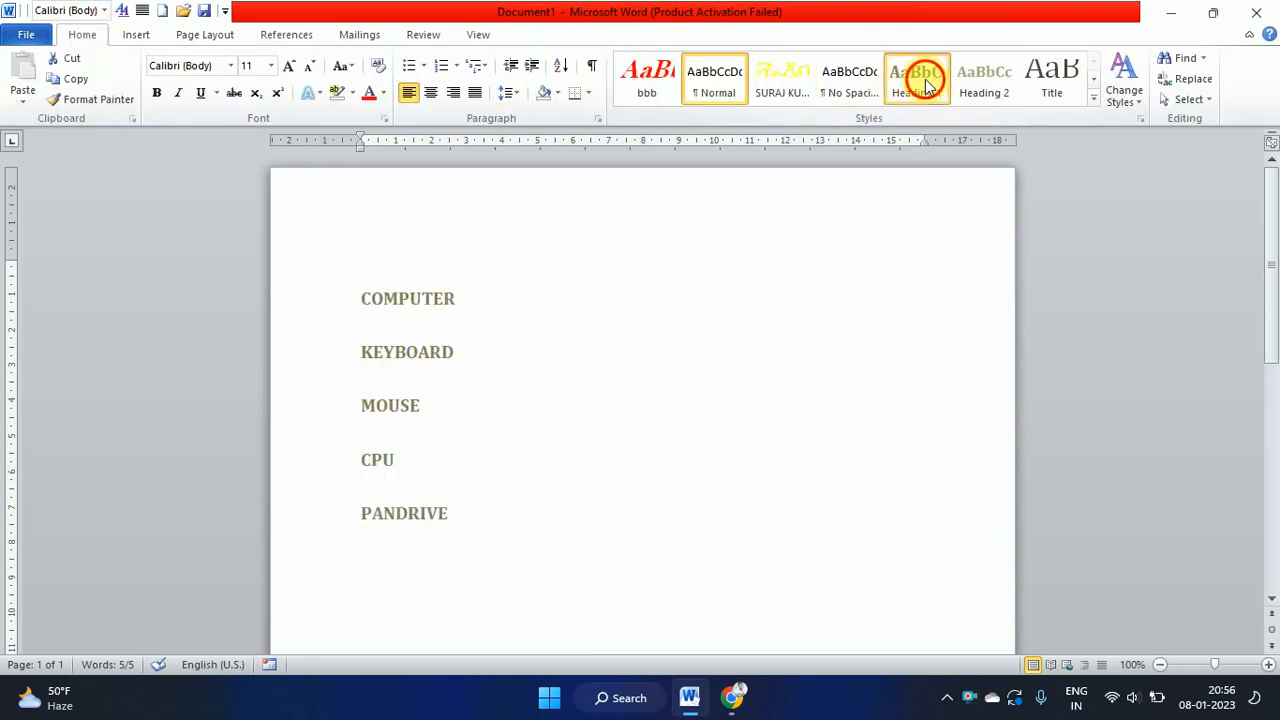
Generate sample paragraphs below the COMPUTER heading with =RAND()
{"action": "left_click", "coordinate": [477, 300]}
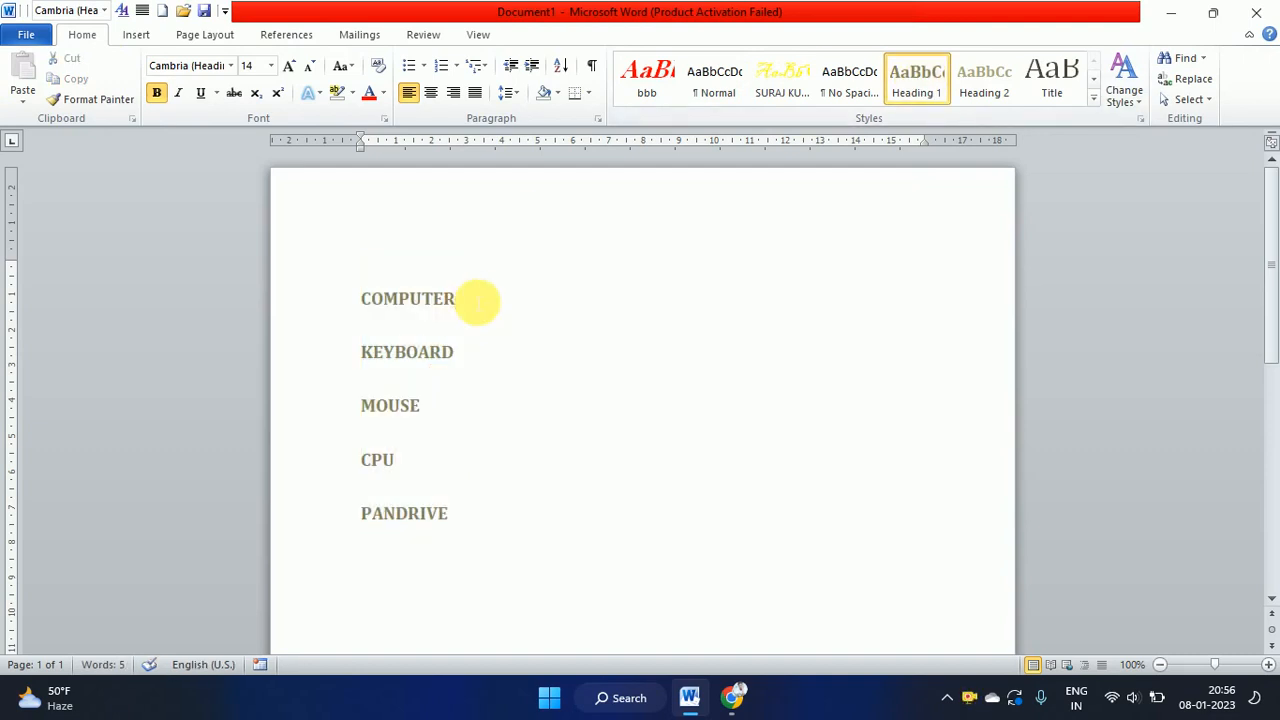
{"action": "key", "text": "Return"}
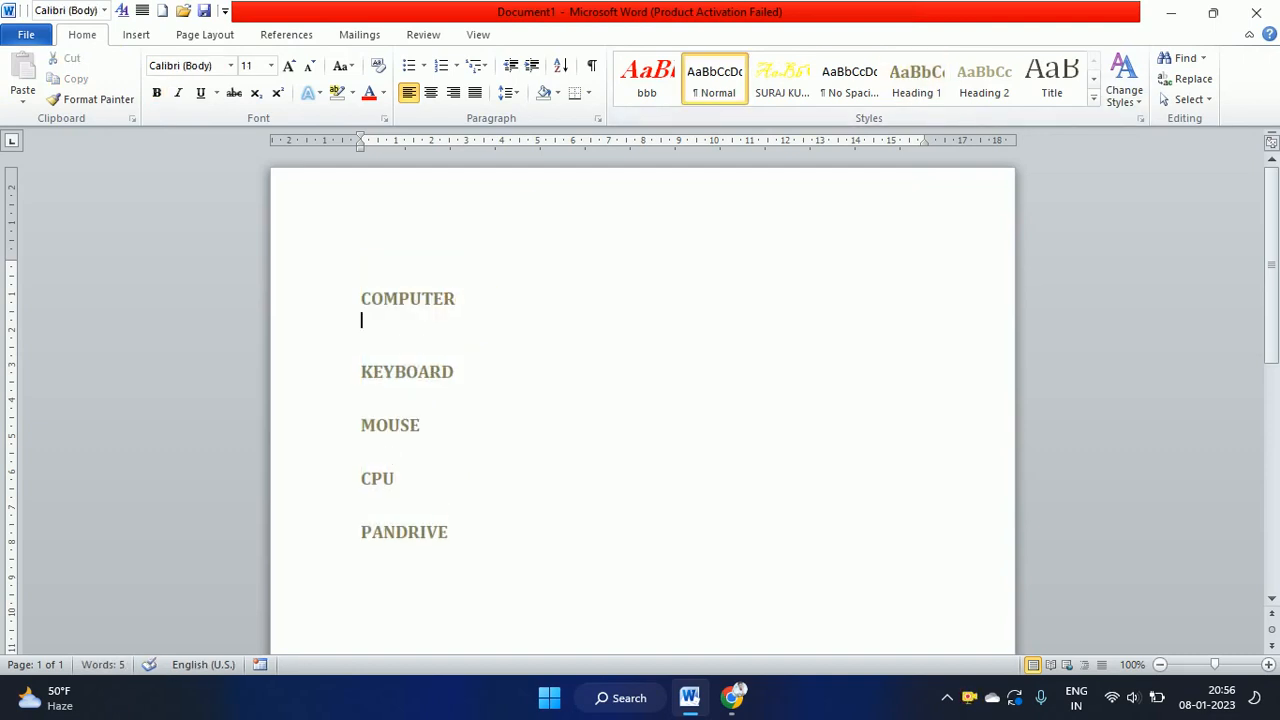
{"action": "type", "text": "=RAND()"}
{"action": "key", "text": "Return"}
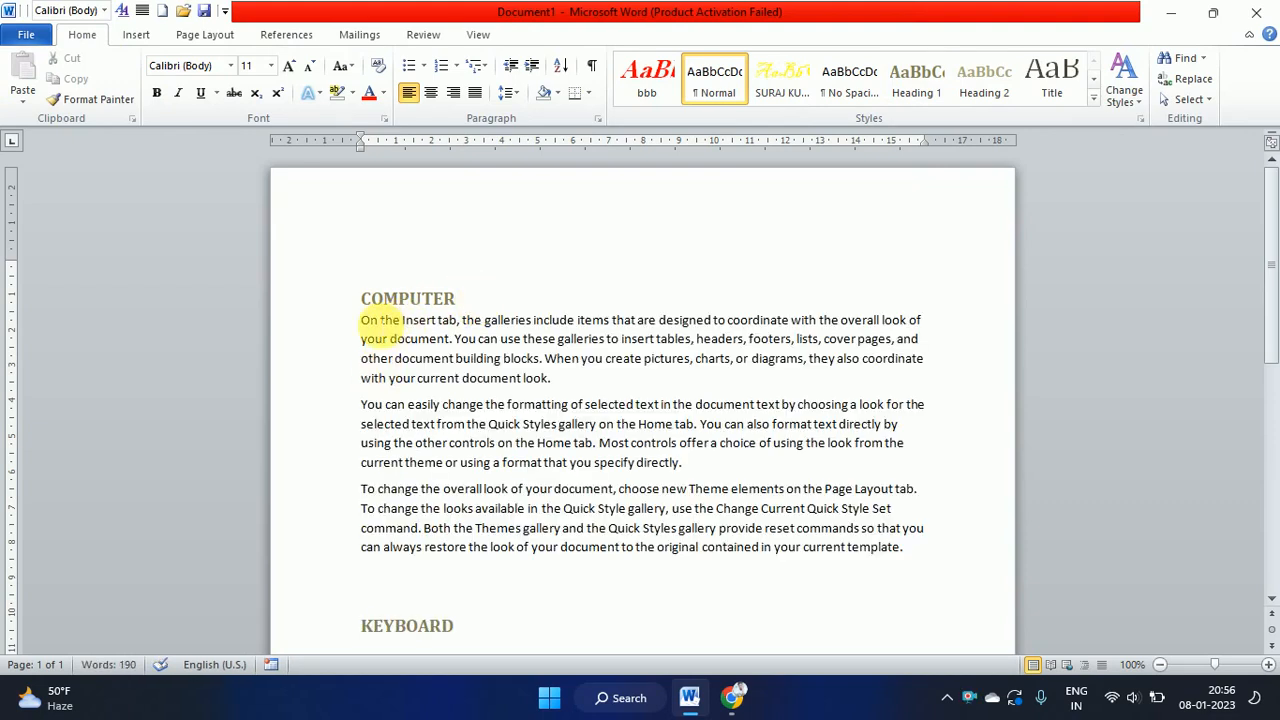
Copy the three sample paragraphs under COMPUTER and paste them once more directly below
{"action": "left_click", "coordinate": [345, 320]}
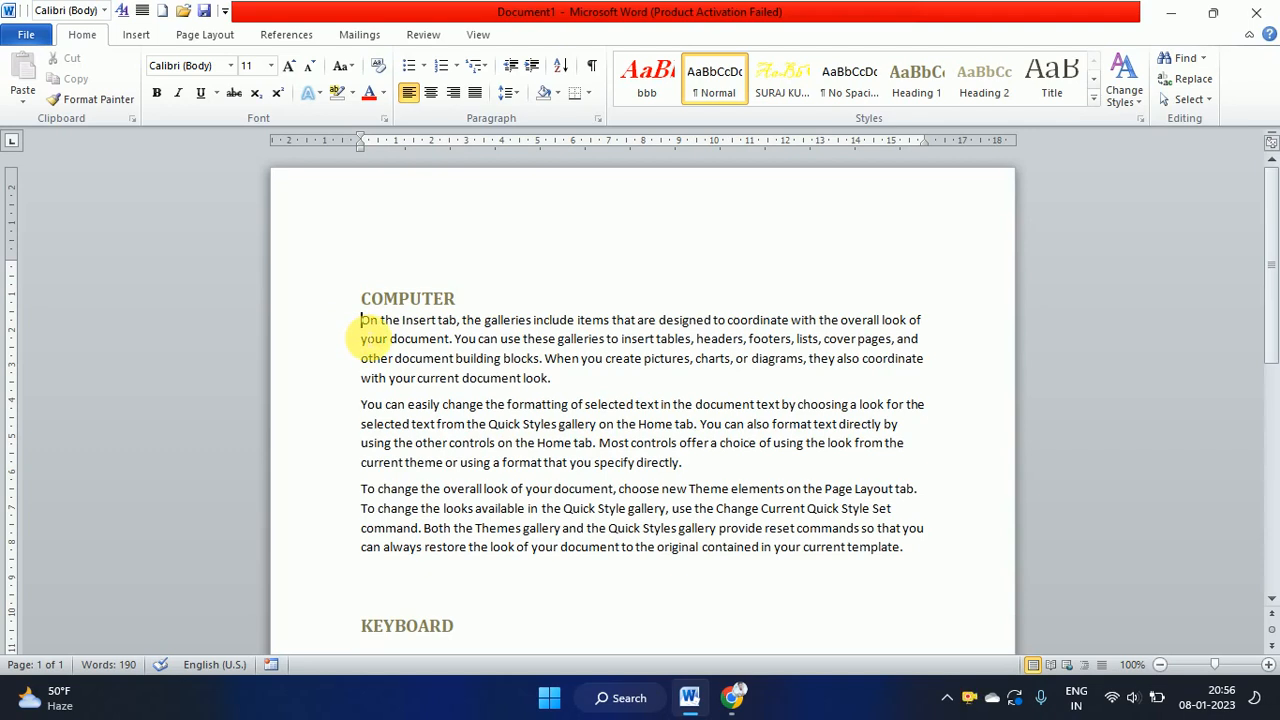
{"action": "key", "text": "ctrl+shift+Down"}
{"action": "key", "text": "ctrl+shift+Down"}
{"action": "key", "text": "ctrl+shift+Down"}
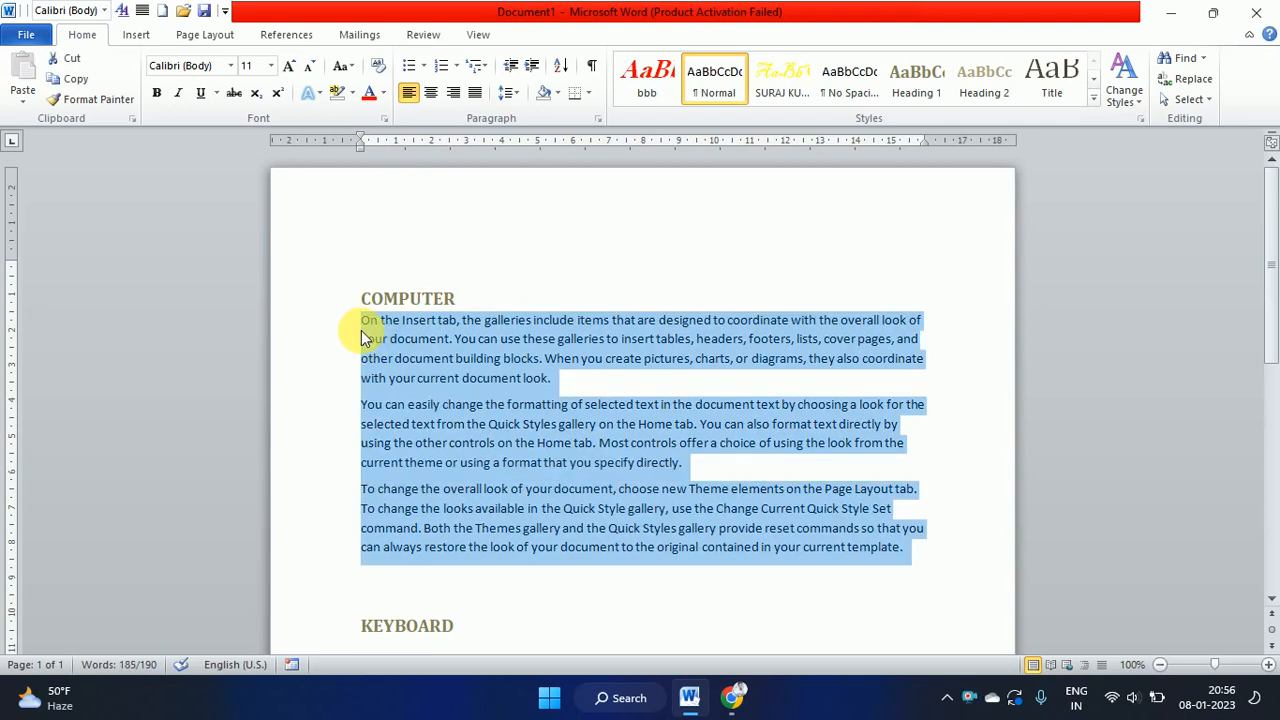
{"action": "key", "text": "ctrl+c"}
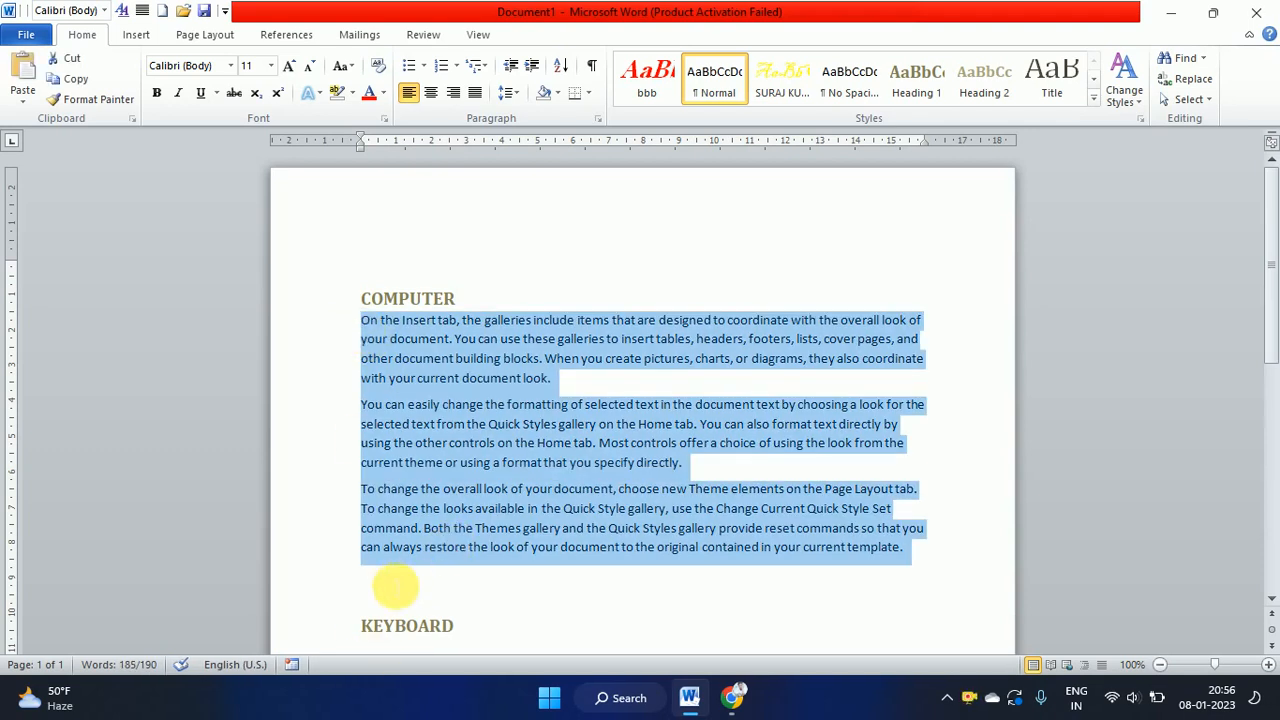
{"action": "left_click", "coordinate": [394, 584]}
{"action": "key", "text": "ctrl+v"}
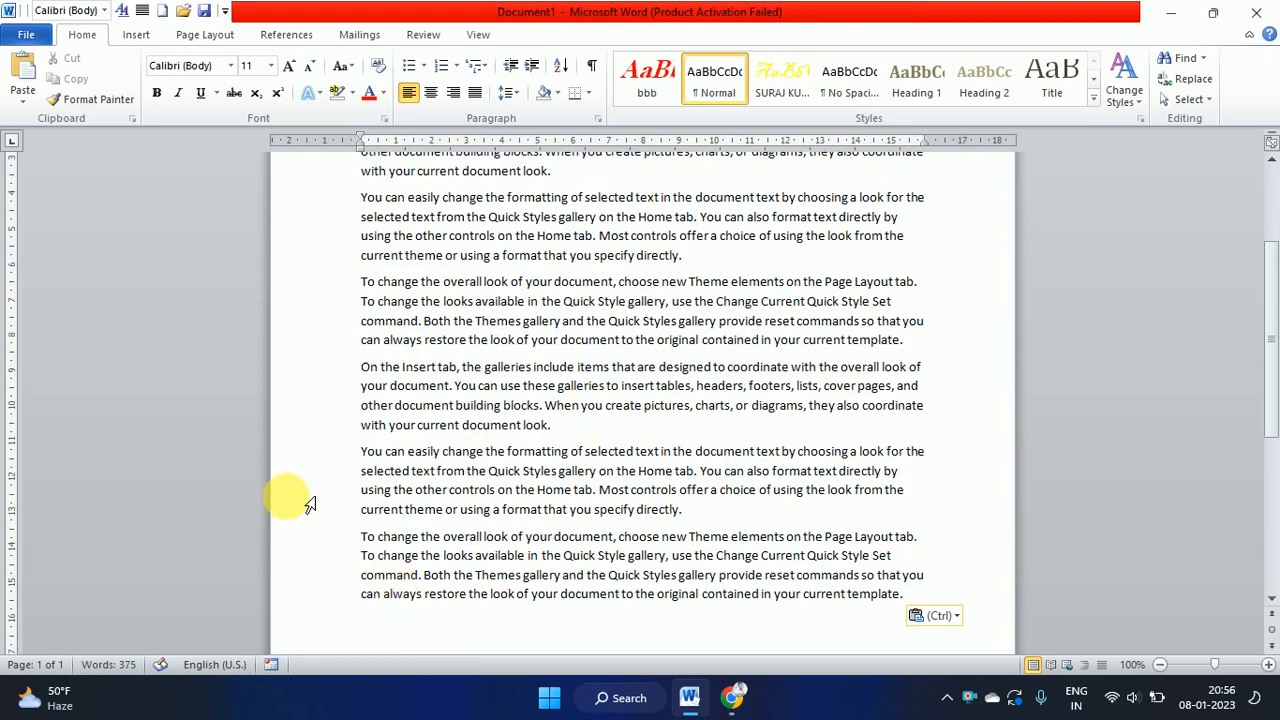
Paste the copied sample paragraphs on a new line below the KEYBOARD heading
{"action": "scroll", "coordinate": [352, 405], "scroll_direction": "down", "scroll_amount": 2}
{"action": "scroll", "coordinate": [352, 405], "scroll_direction": "down", "scroll_amount": 4}
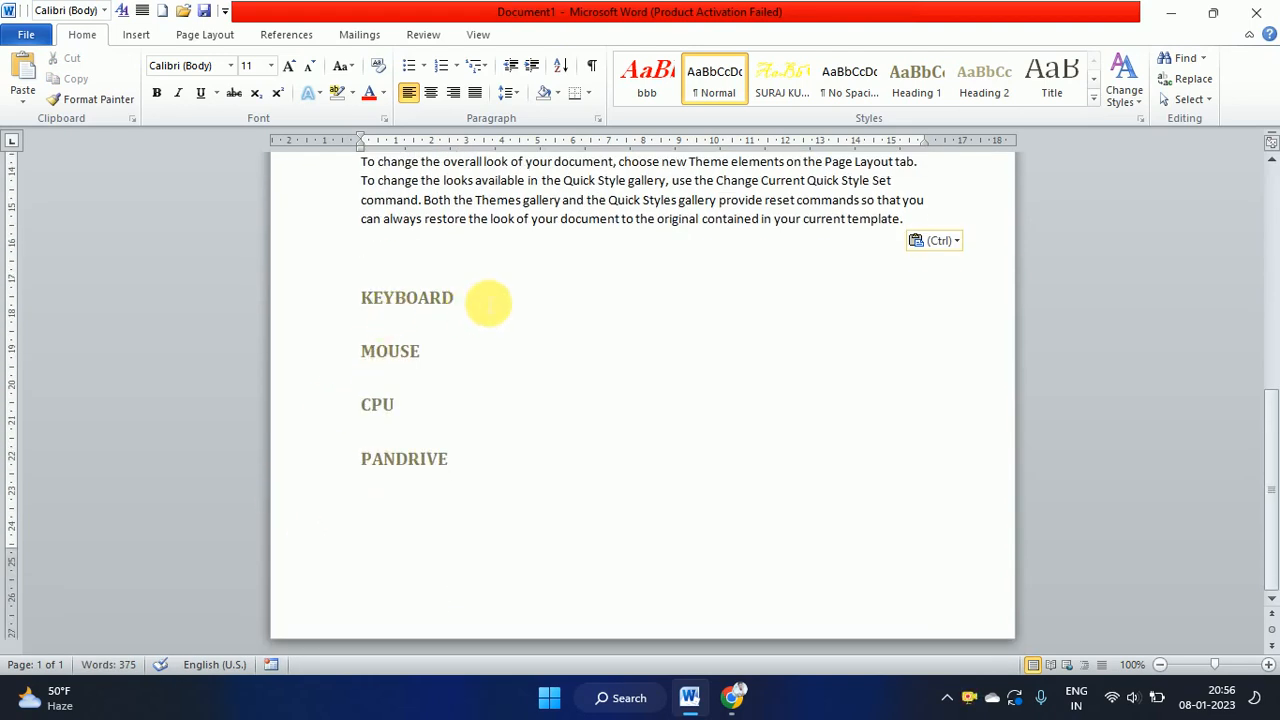
{"action": "left_click", "coordinate": [487, 300]}
{"action": "key", "text": "Return"}
{"action": "key", "text": "ctrl+v"}
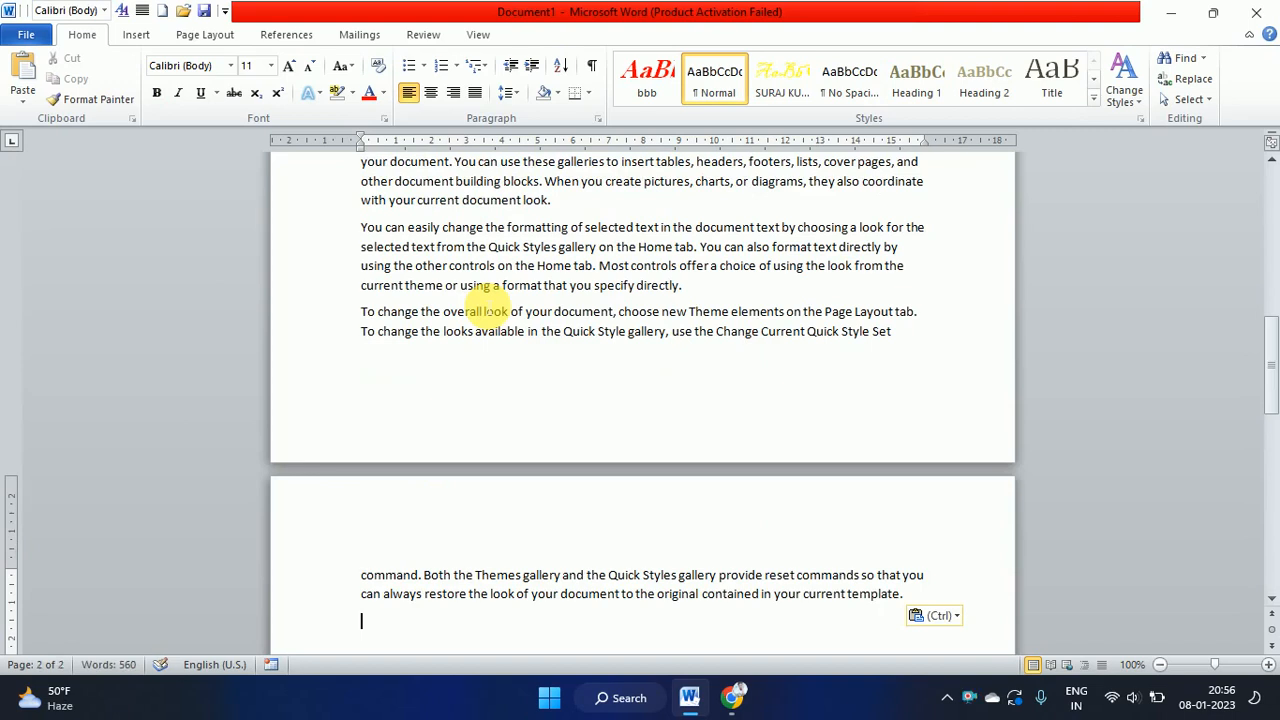
Paste the copied sample paragraphs twice on a new line below the MOUSE heading
{"action": "scroll", "coordinate": [466, 320], "scroll_direction": "down", "scroll_amount": 6}
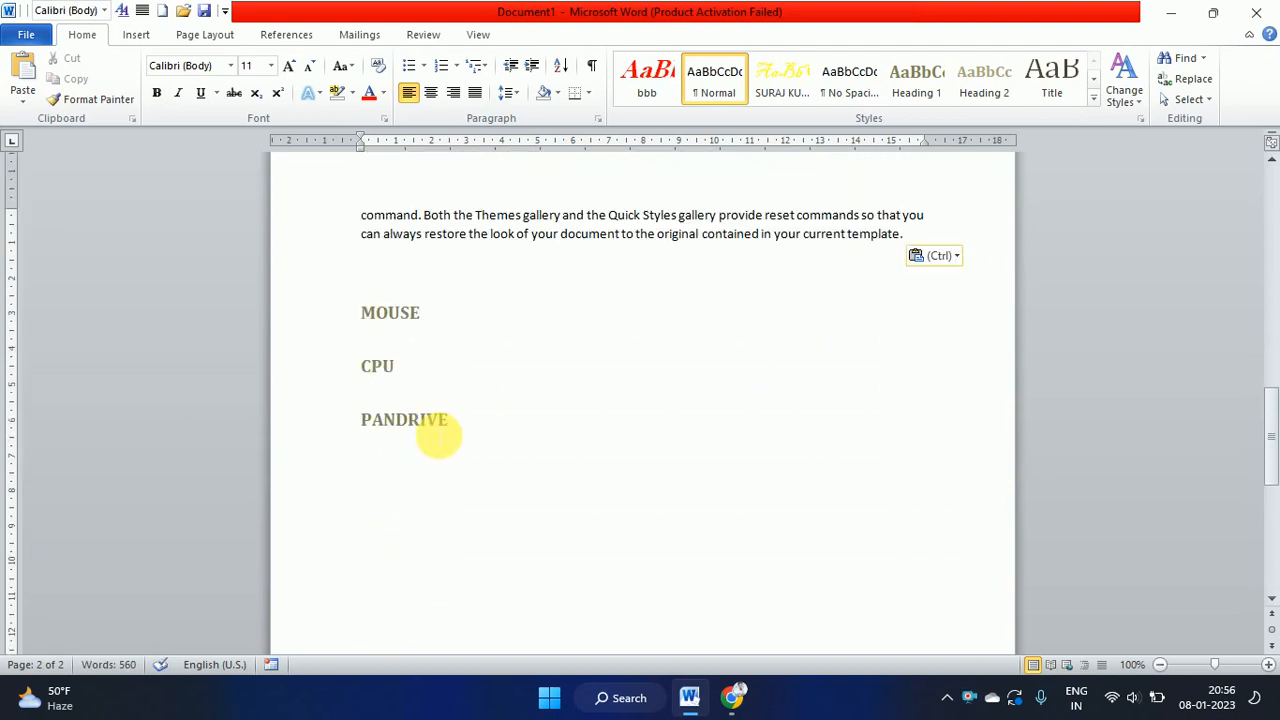
{"action": "left_click", "coordinate": [452, 318]}
{"action": "key", "text": "Return"}
{"action": "key", "text": "ctrl+v"}
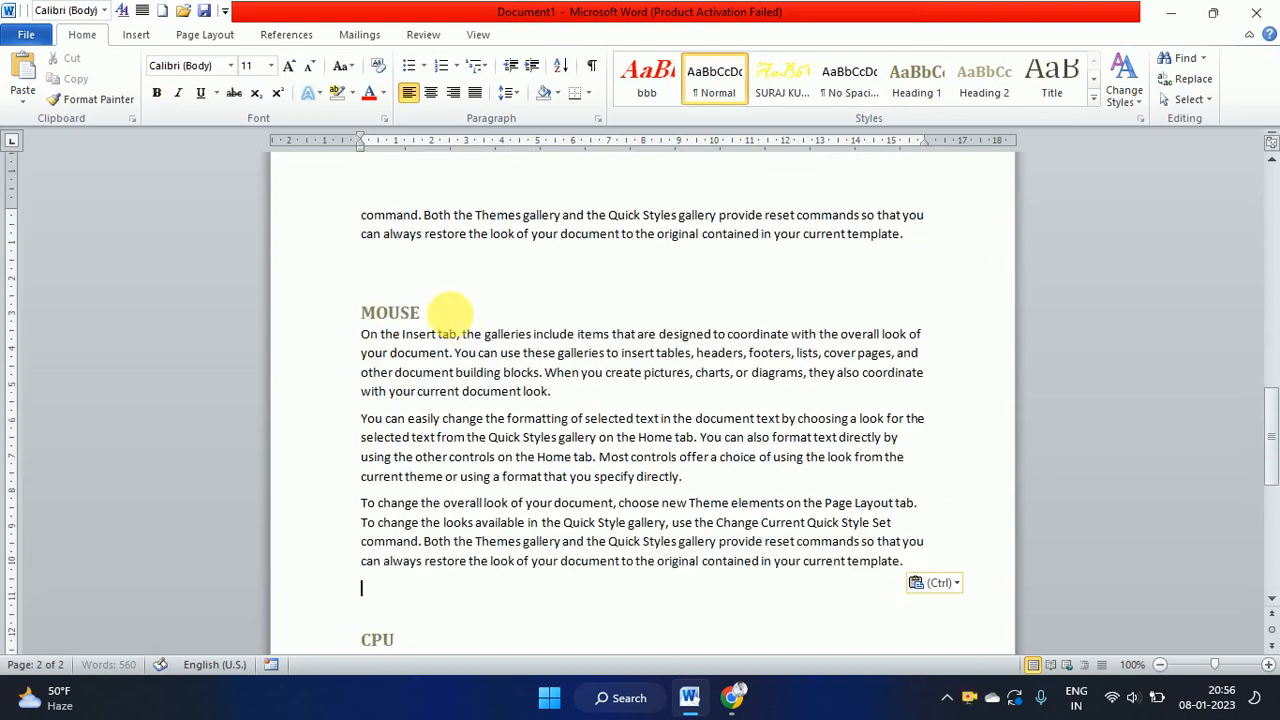
{"action": "scroll", "coordinate": [441, 332], "scroll_direction": "down", "scroll_amount": 1}
{"action": "key", "text": "ctrl+v"}
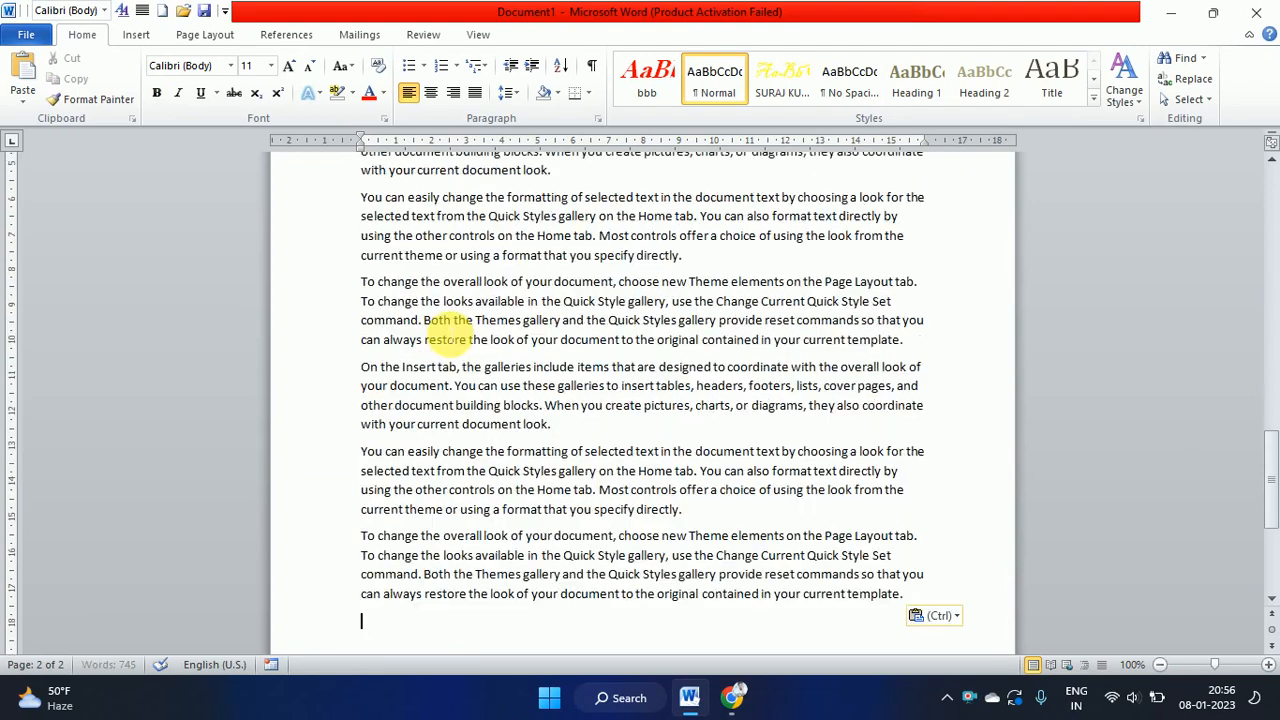
Paste the copied sample paragraphs twice on a new line below the CPU heading
{"action": "scroll", "coordinate": [420, 380], "scroll_direction": "down", "scroll_amount": 4}
{"action": "left_click", "coordinate": [441, 451]}
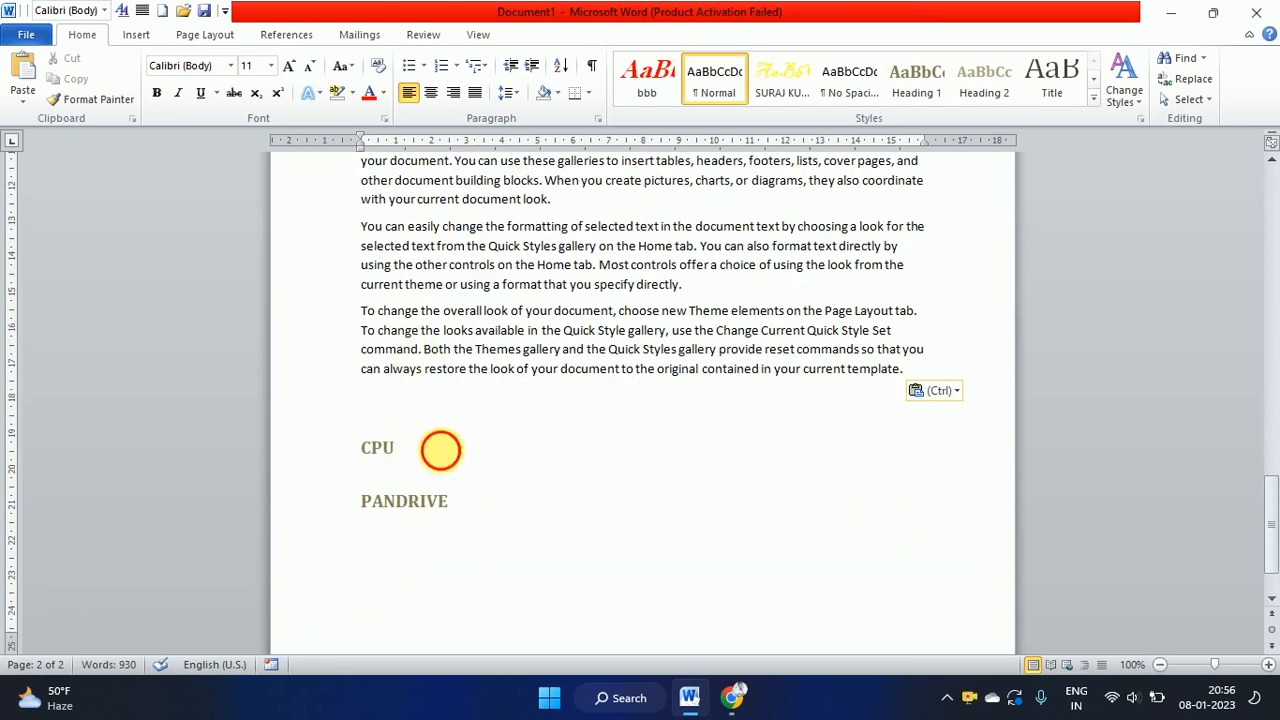
{"action": "key", "text": "Return"}
{"action": "key", "text": "ctrl+v"}
{"action": "key", "text": "ctrl+v"}
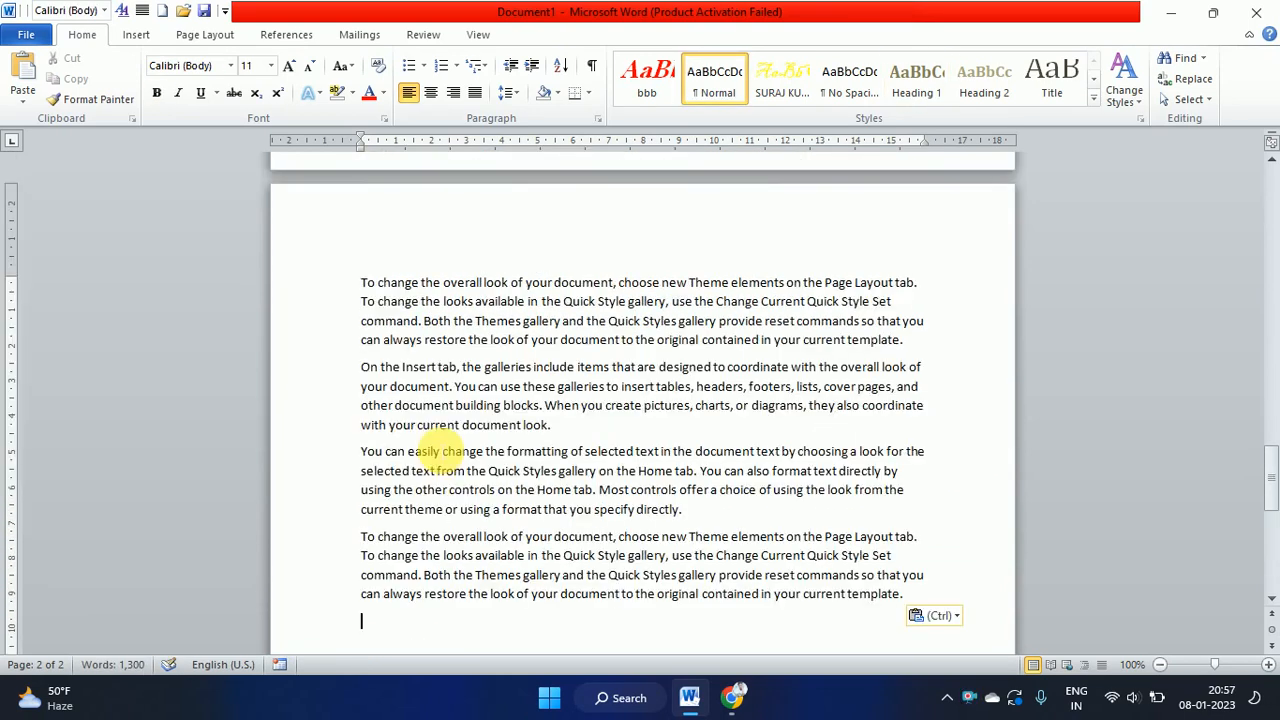
Paste the copied sample paragraphs twice on a new line below the PANDRIVE heading
{"action": "scroll", "coordinate": [420, 445], "scroll_direction": "down", "scroll_amount": 6}
{"action": "left_click", "coordinate": [477, 312]}
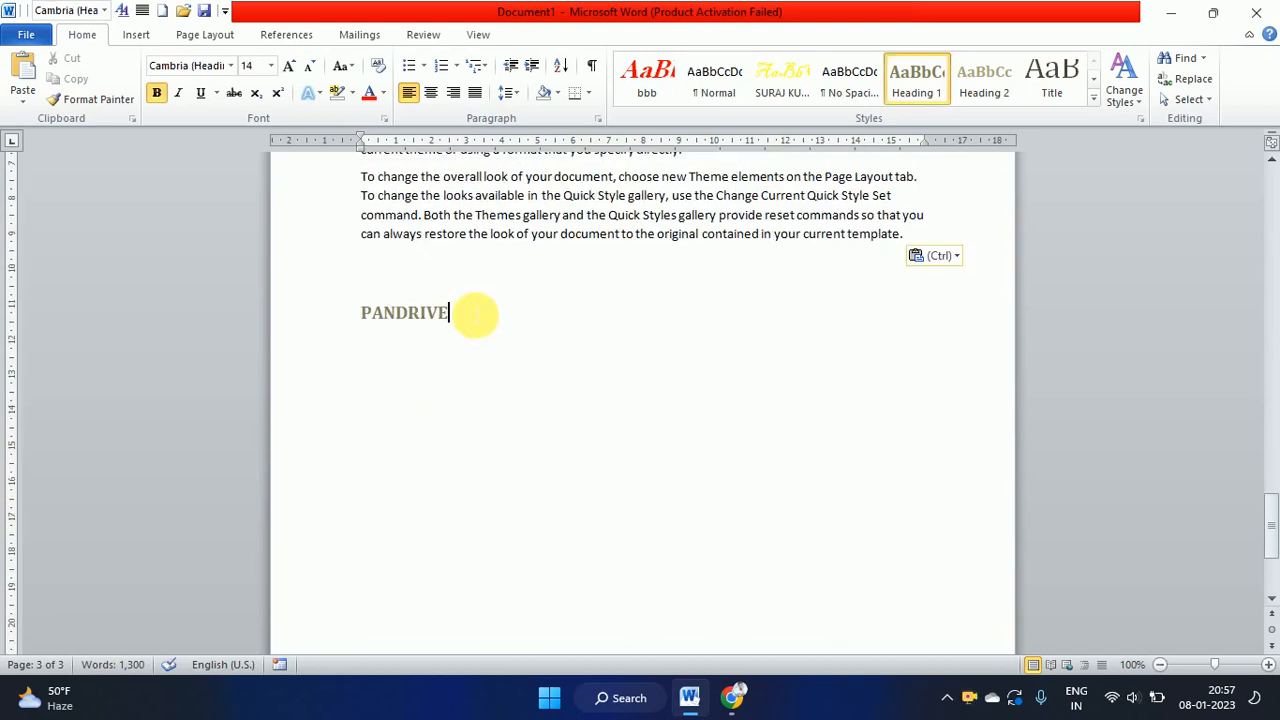
{"action": "key", "text": "Return"}
{"action": "key", "text": "ctrl+v"}
{"action": "scroll", "coordinate": [477, 314], "scroll_direction": "down", "scroll_amount": 3}
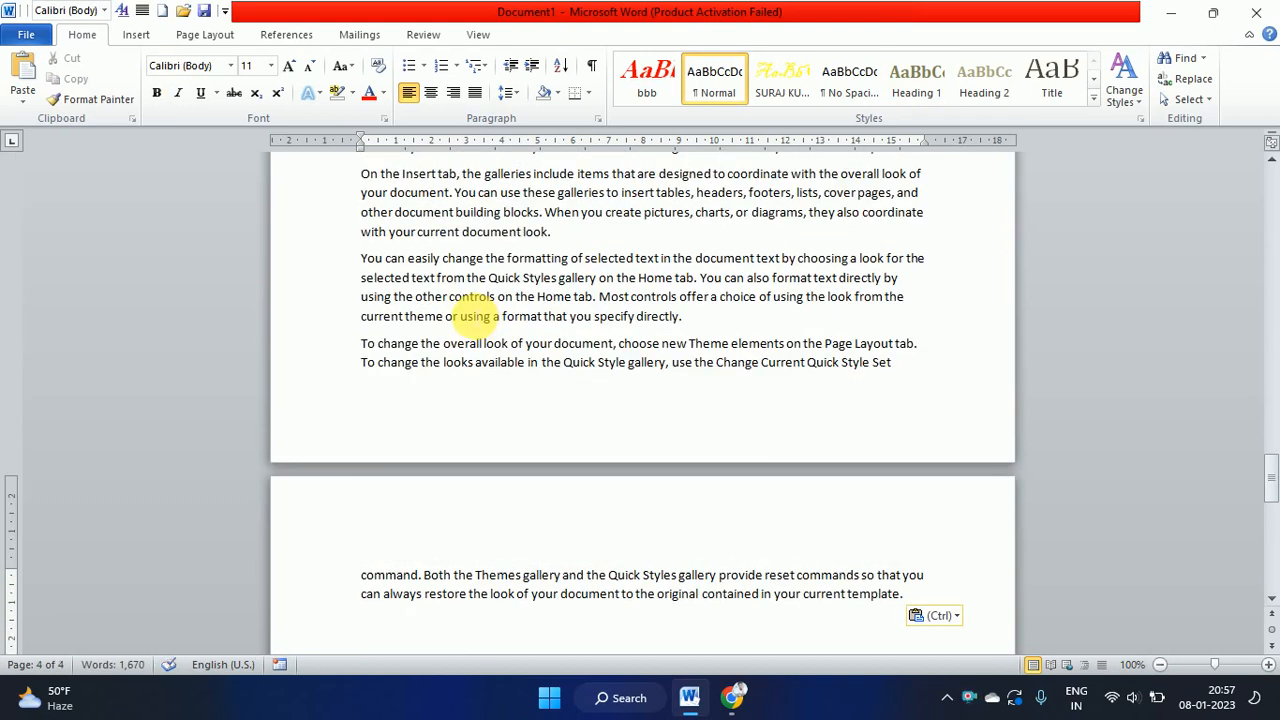
{"action": "scroll", "coordinate": [455, 360], "scroll_direction": "down", "scroll_amount": 5}
Review the headings and their sample text throughout the document, with the reference tools displayed
{"action": "scroll", "coordinate": [455, 361], "scroll_direction": "up", "scroll_amount": 12}
{"action": "scroll", "coordinate": [458, 366], "scroll_direction": "up", "scroll_amount": 20}
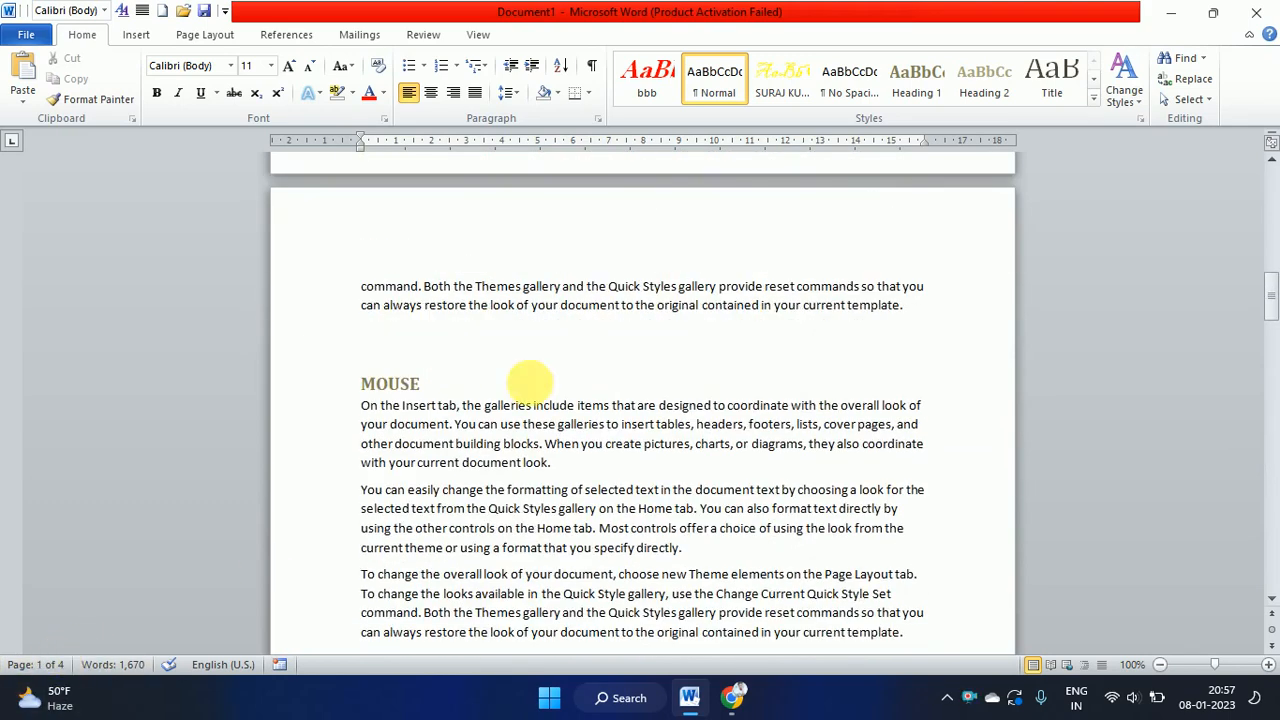
{"action": "scroll", "coordinate": [560, 350], "scroll_direction": "up", "scroll_amount": 20}
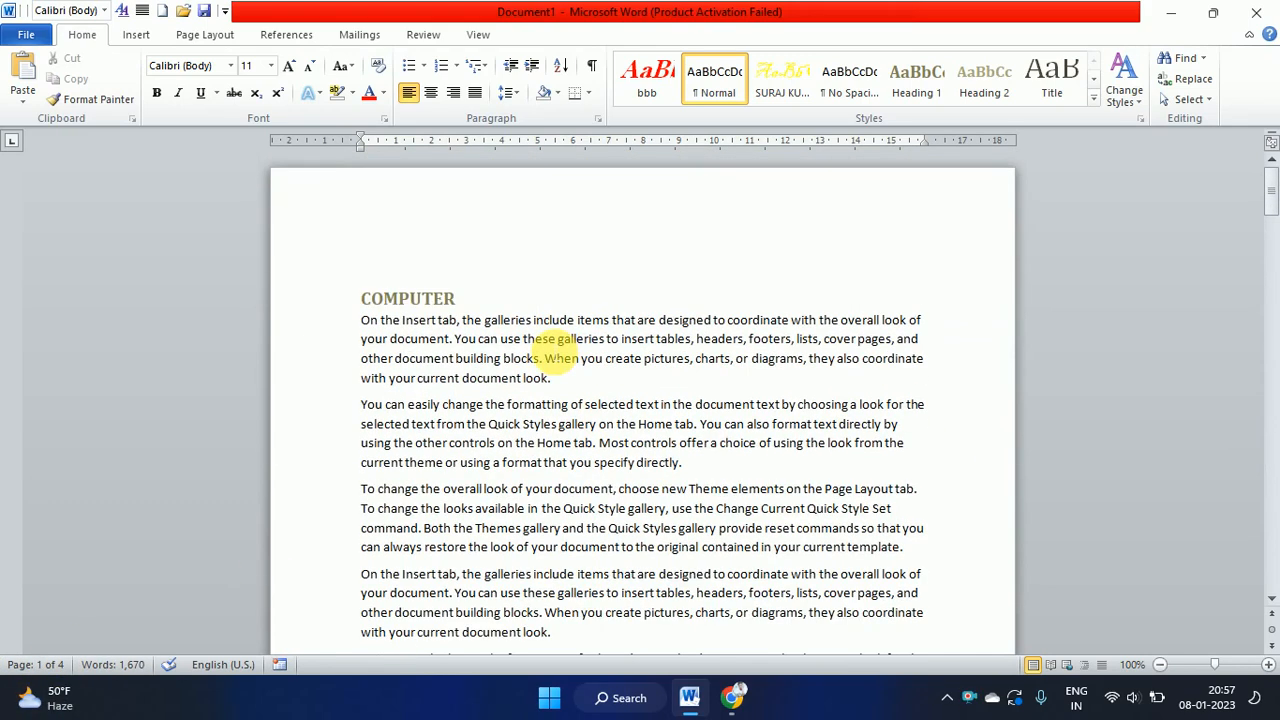
{"action": "scroll", "coordinate": [430, 305], "scroll_direction": "down", "scroll_amount": 3}
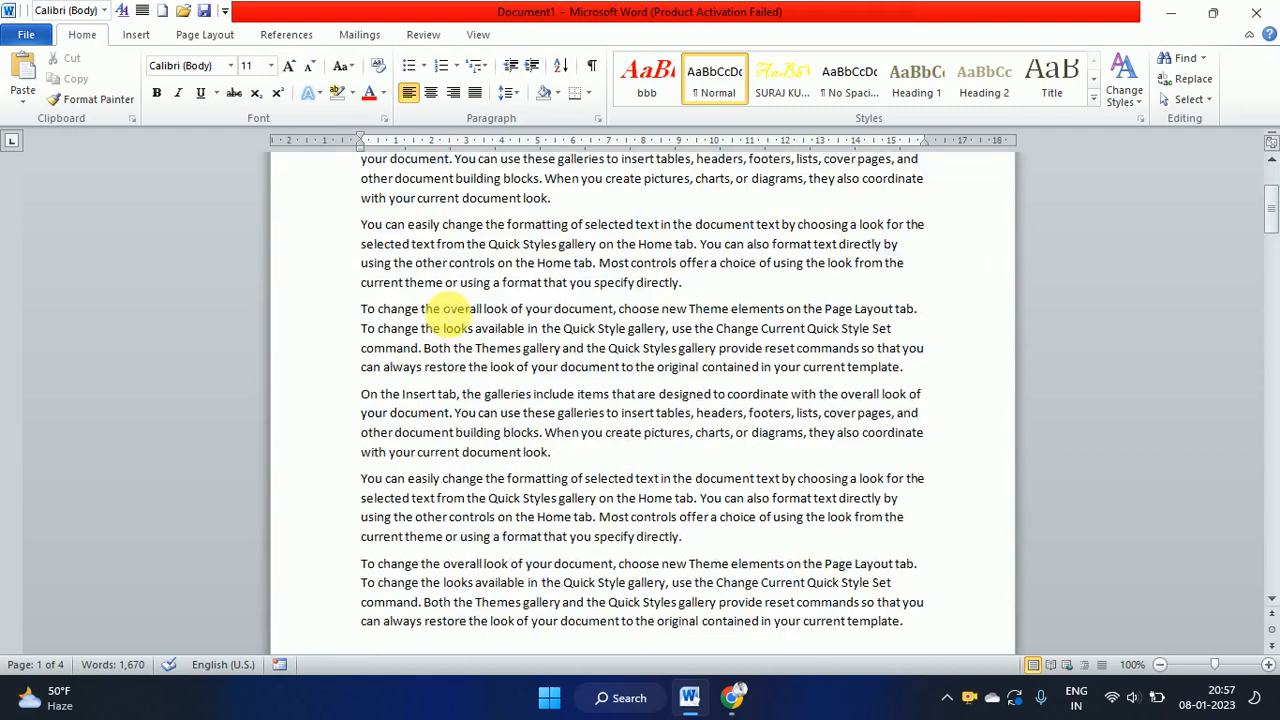
{"action": "scroll", "coordinate": [445, 318], "scroll_direction": "down", "scroll_amount": 5}
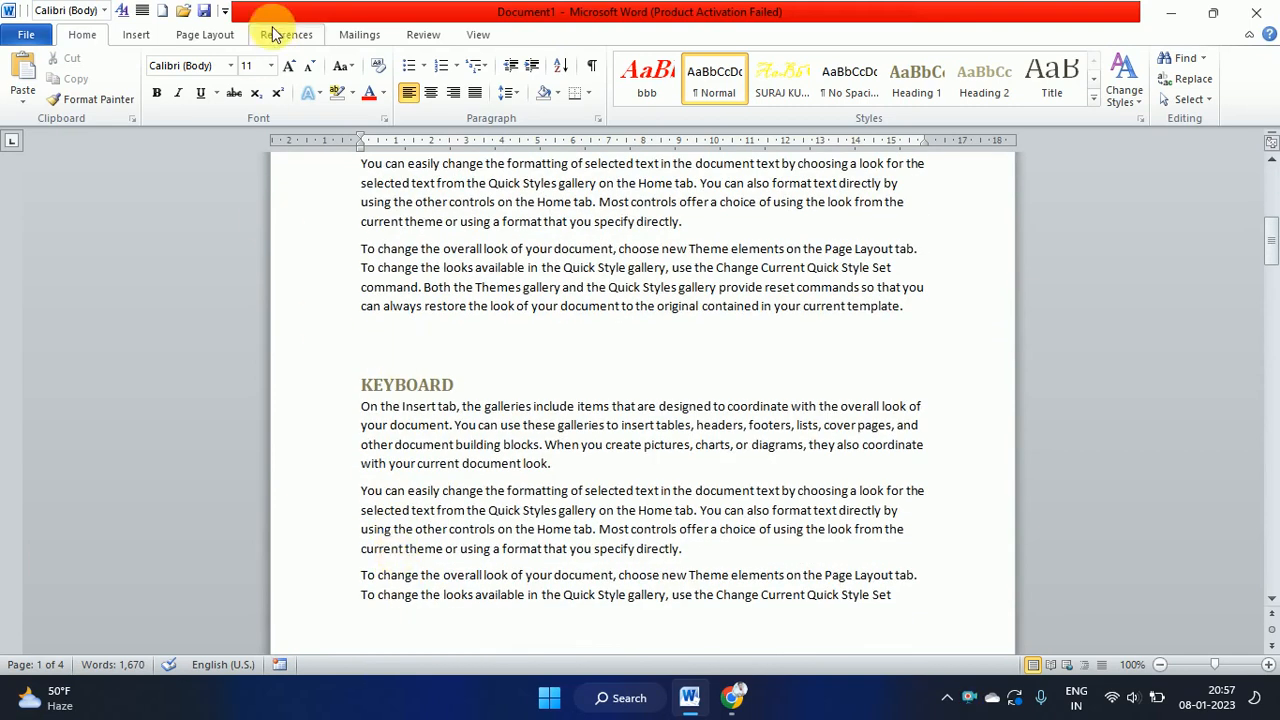
{"action": "left_click", "coordinate": [276, 34]}
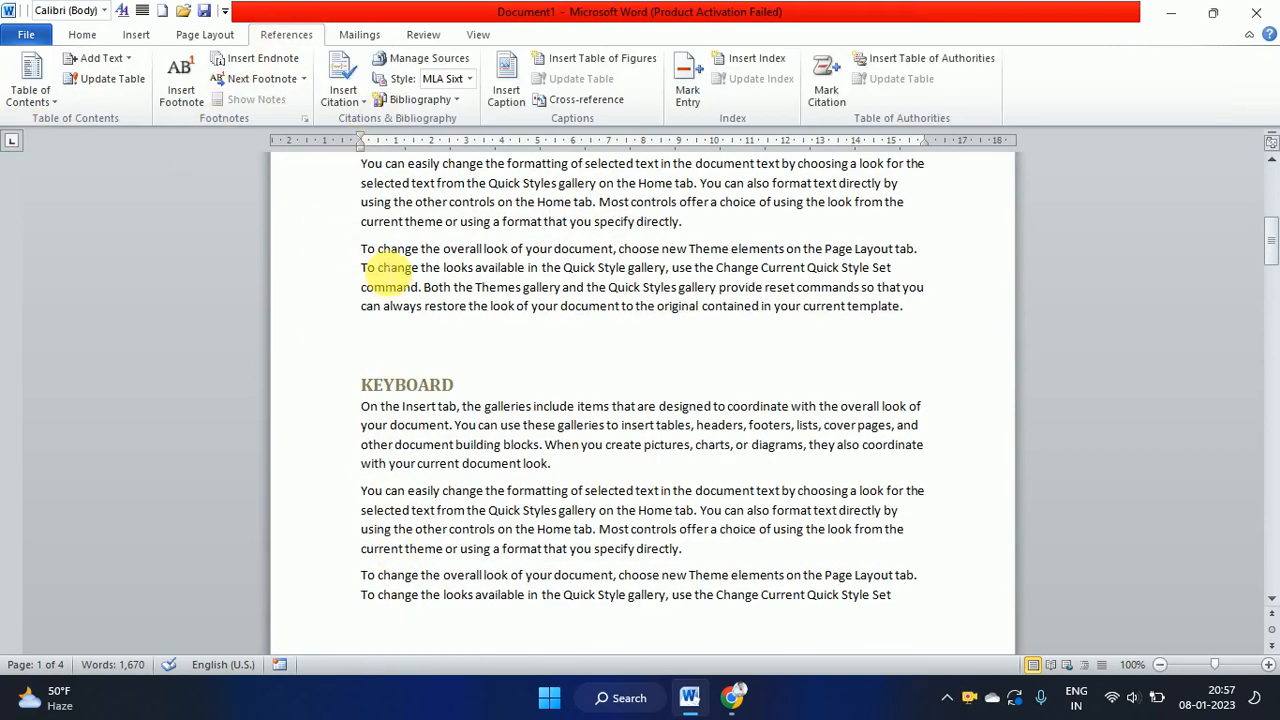
{"action": "scroll", "coordinate": [457, 300], "scroll_direction": "down", "scroll_amount": 12}
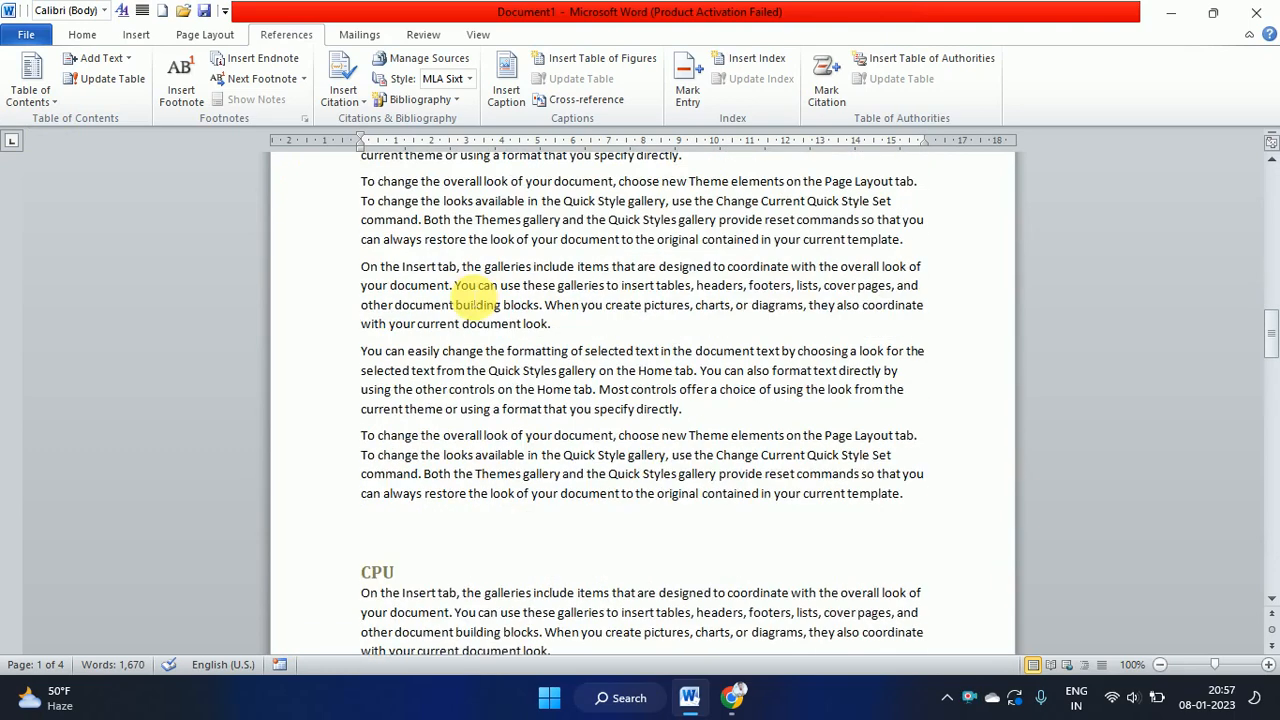
{"action": "scroll", "coordinate": [475, 292], "scroll_direction": "up", "scroll_amount": 15}
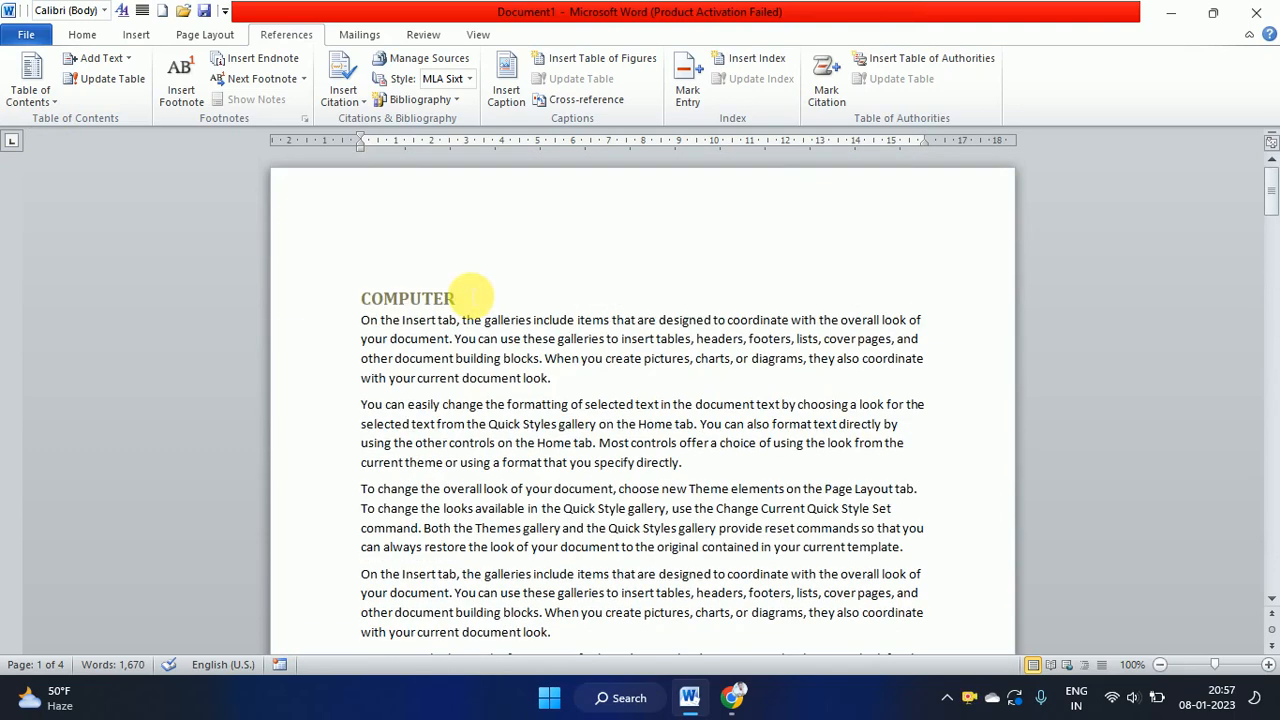
{"action": "left_click_drag", "start_coordinate": [377, 225], "coordinate": [379, 213]}
{"action": "scroll", "coordinate": [525, 320], "scroll_direction": "down", "scroll_amount": 14}
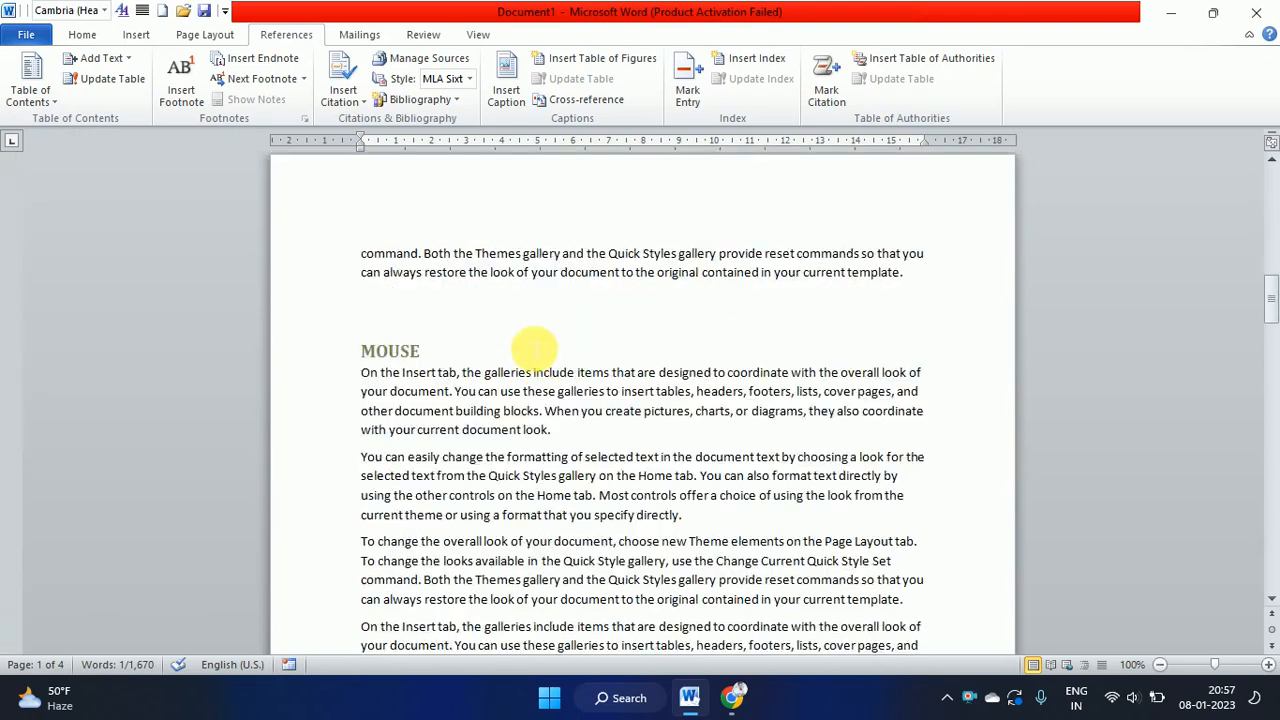
{"action": "scroll", "coordinate": [530, 335], "scroll_direction": "down", "scroll_amount": 5}
{"action": "scroll", "coordinate": [529, 337], "scroll_direction": "up", "scroll_amount": 14}
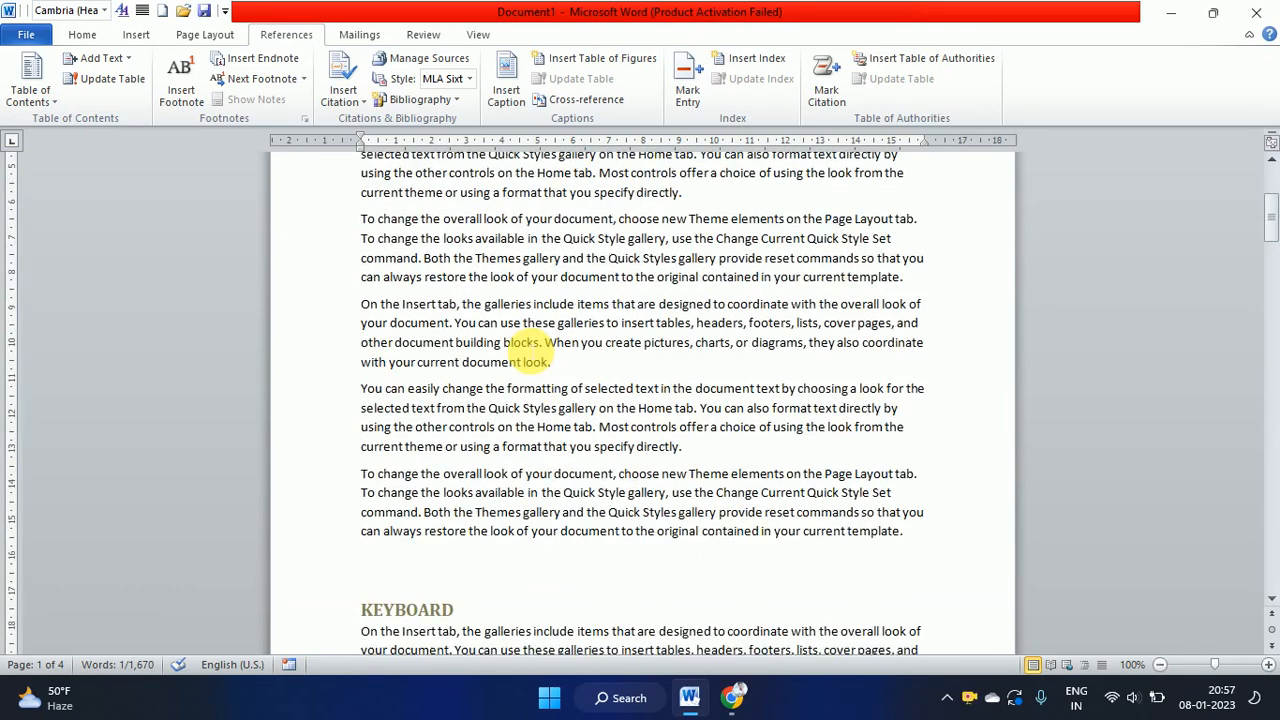
{"action": "scroll", "coordinate": [525, 345], "scroll_direction": "up", "scroll_amount": 8}
Insert three blank lines above the COMPUTER heading at the start of the document
{"action": "left_click", "coordinate": [360, 298]}
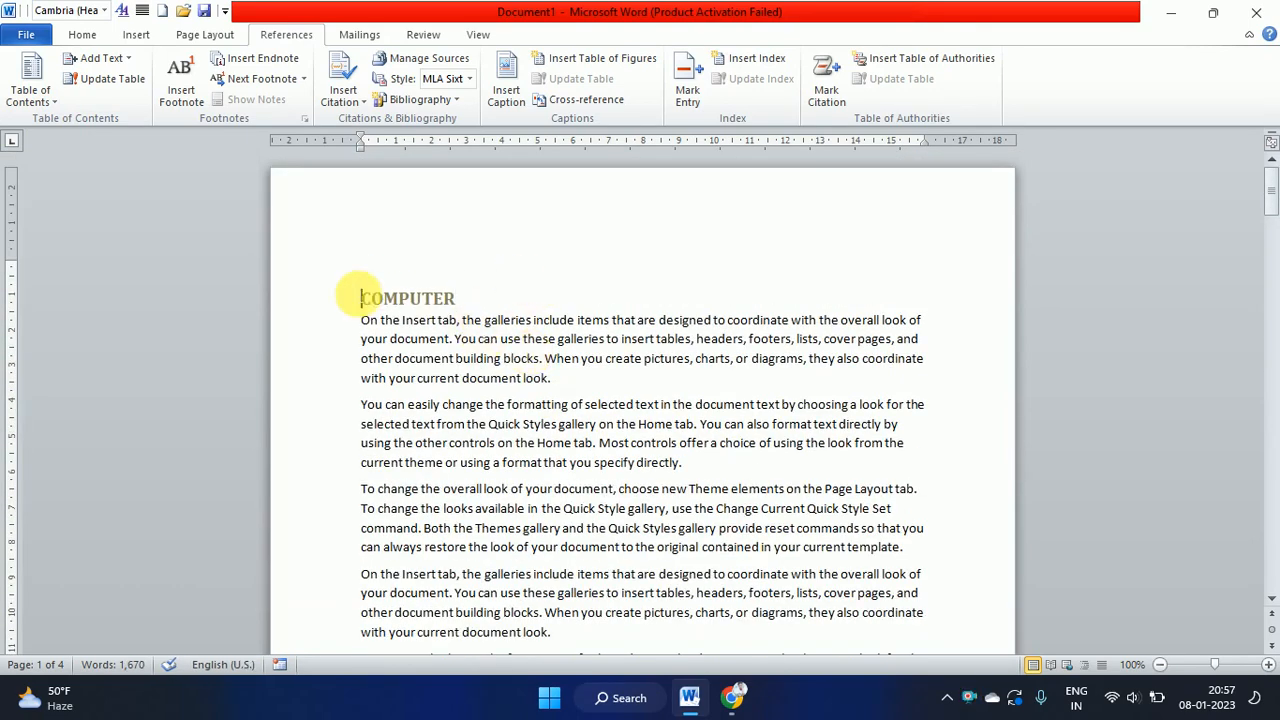
{"action": "key", "text": "Return"}
{"action": "key", "text": "Return"}
{"action": "key", "text": "Return"}
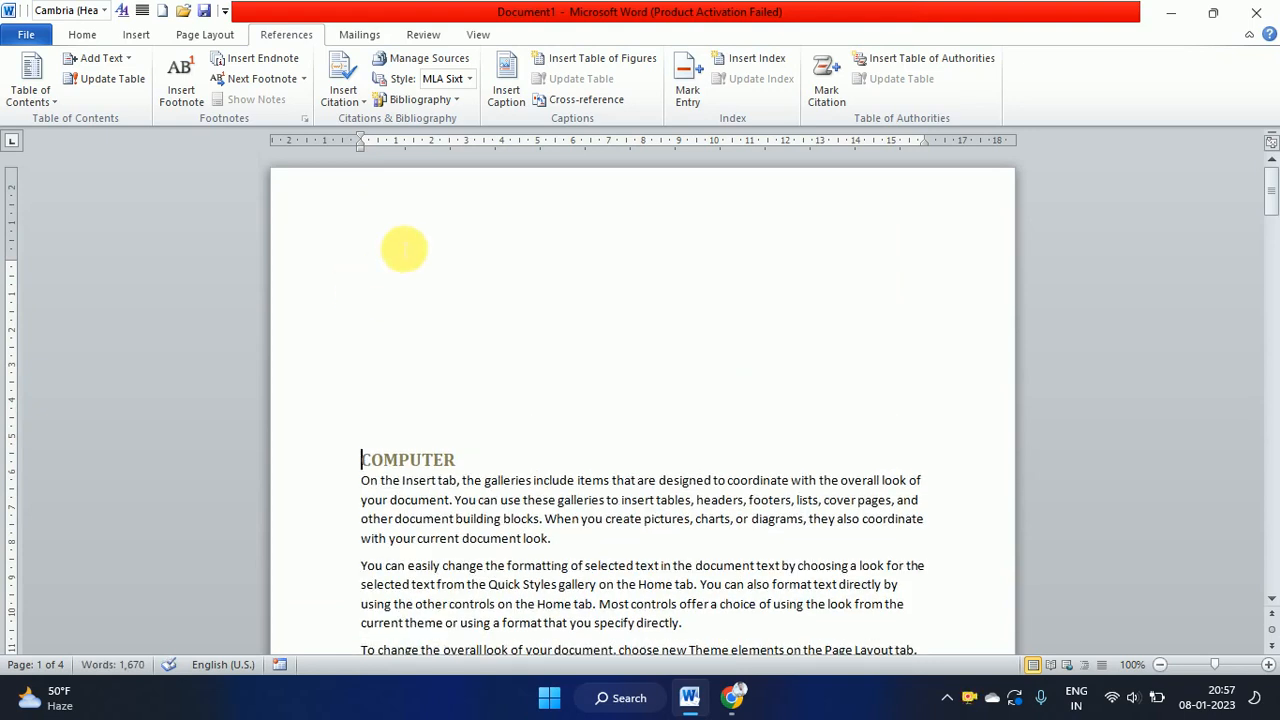
Insert several more blank lines above the COMPUTER heading at the start of the document
{"action": "left_click", "coordinate": [404, 252]}
{"action": "key", "text": "Return"}
{"action": "key", "text": "Return"}
{"action": "key", "text": "Return"}
{"action": "key", "text": "Return"}
{"action": "key", "text": "Return"}
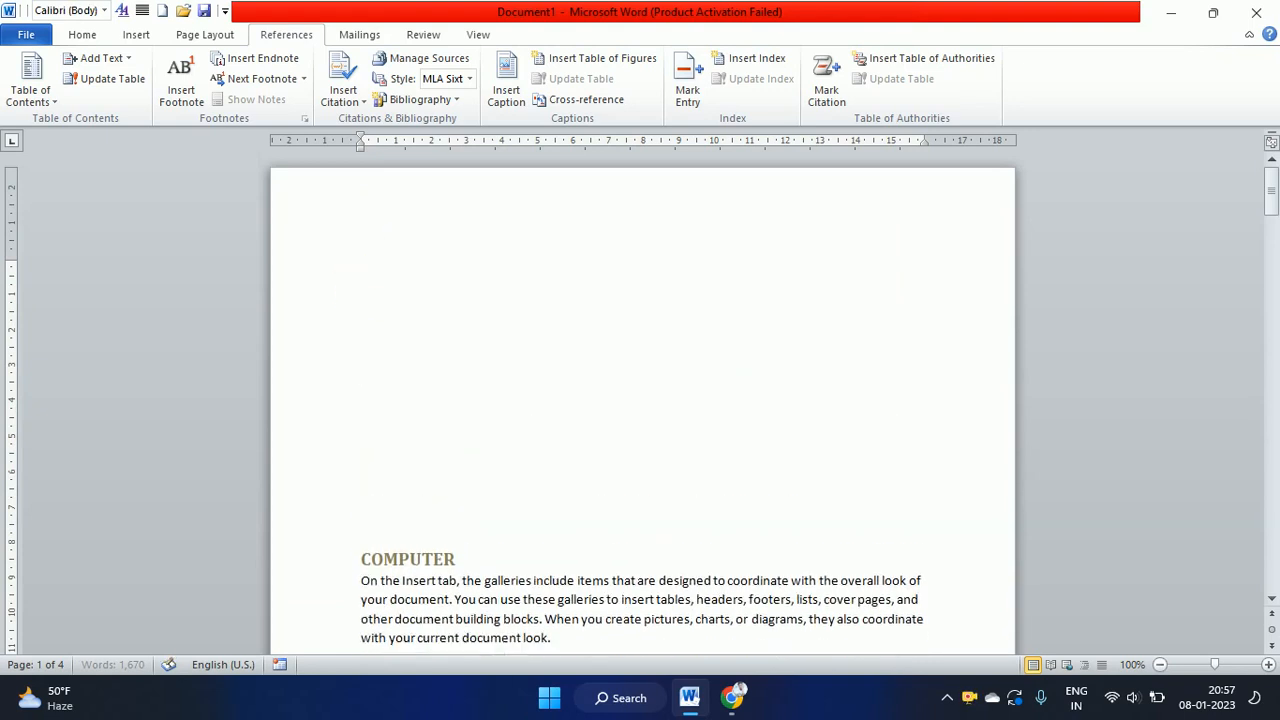
Insert an Automatic Table 1 table of contents in the blank space above the COMPUTER heading
{"action": "left_click", "coordinate": [364, 264]}
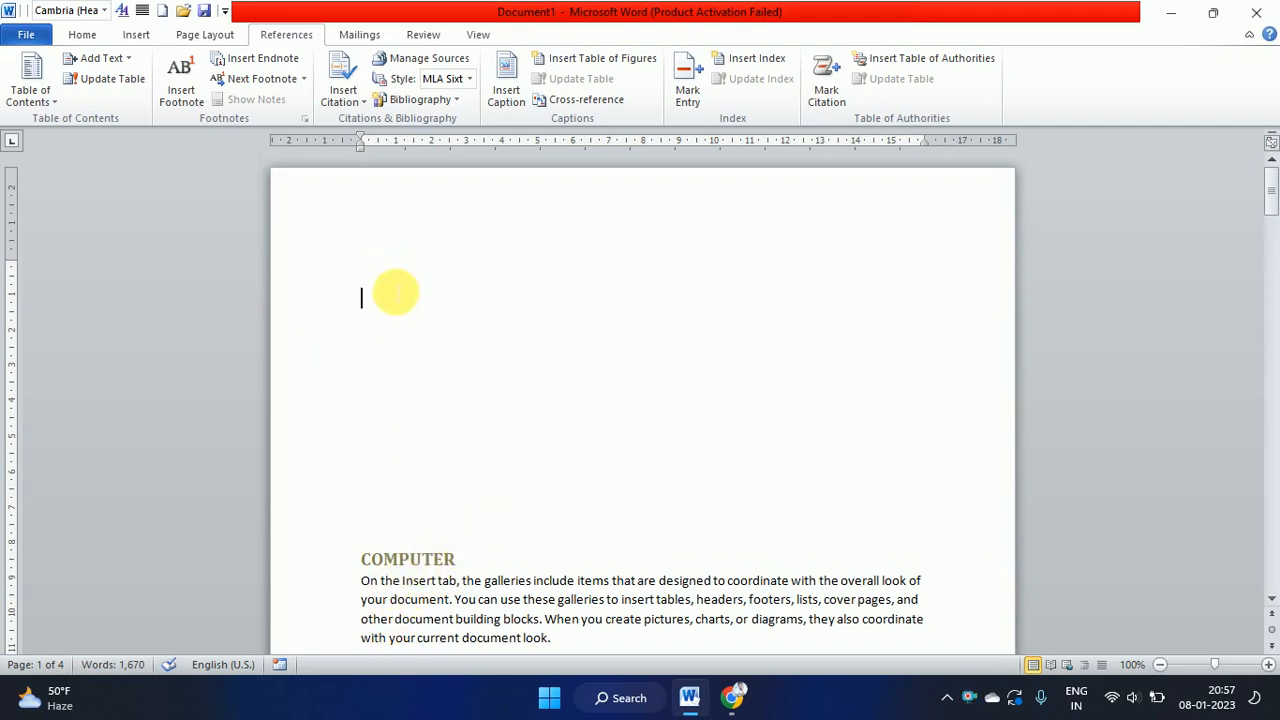
{"action": "scroll", "coordinate": [394, 328], "scroll_direction": "down", "scroll_amount": 13}
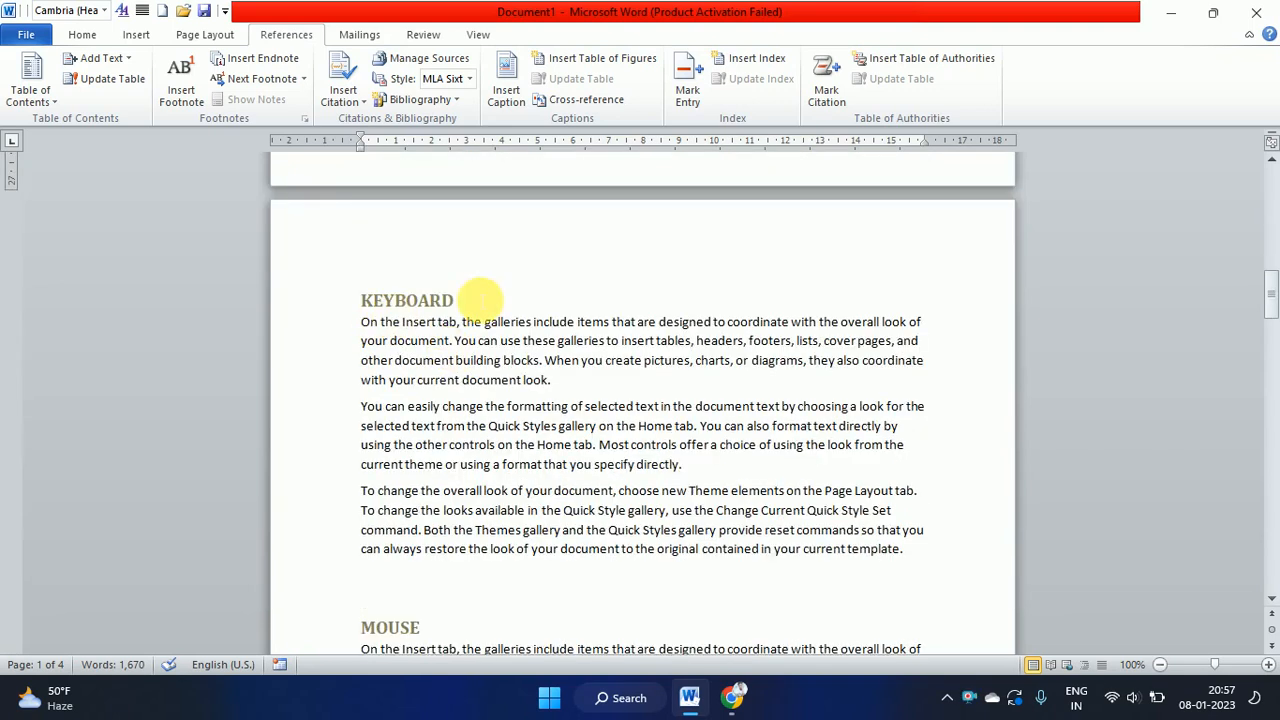
{"action": "scroll", "coordinate": [472, 290], "scroll_direction": "up", "scroll_amount": 15}
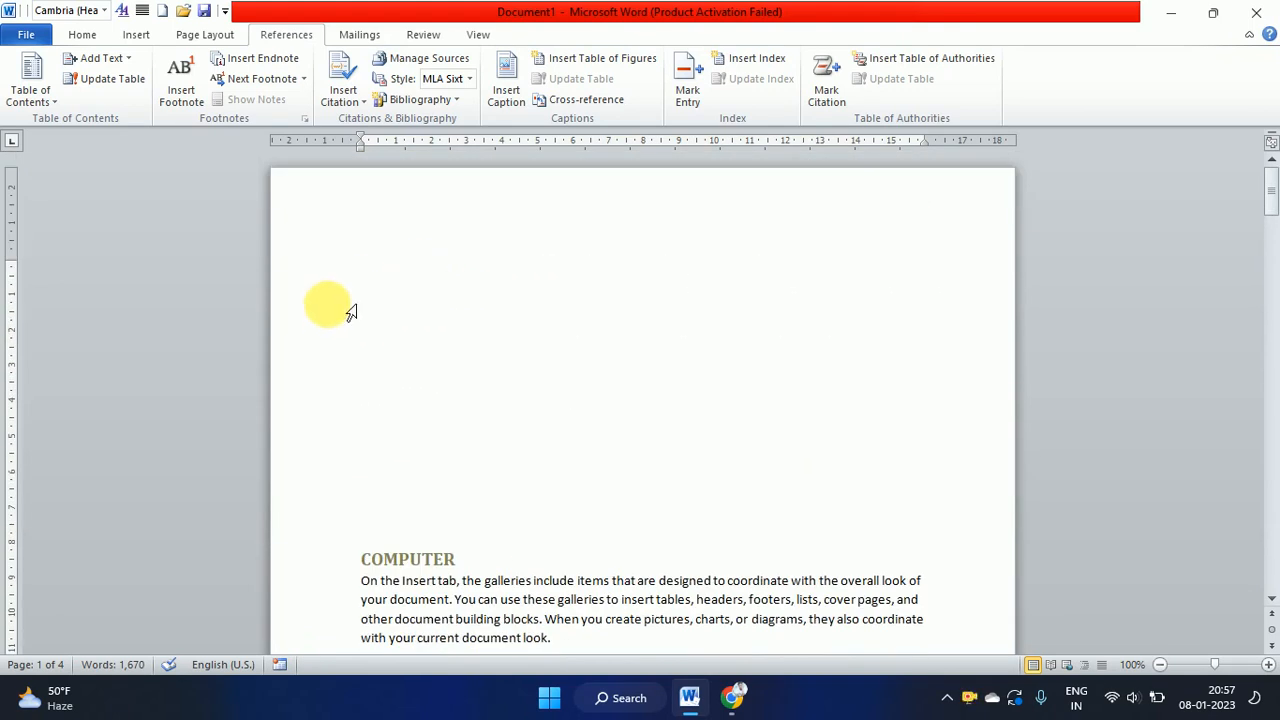
{"action": "left_click", "coordinate": [57, 112]}
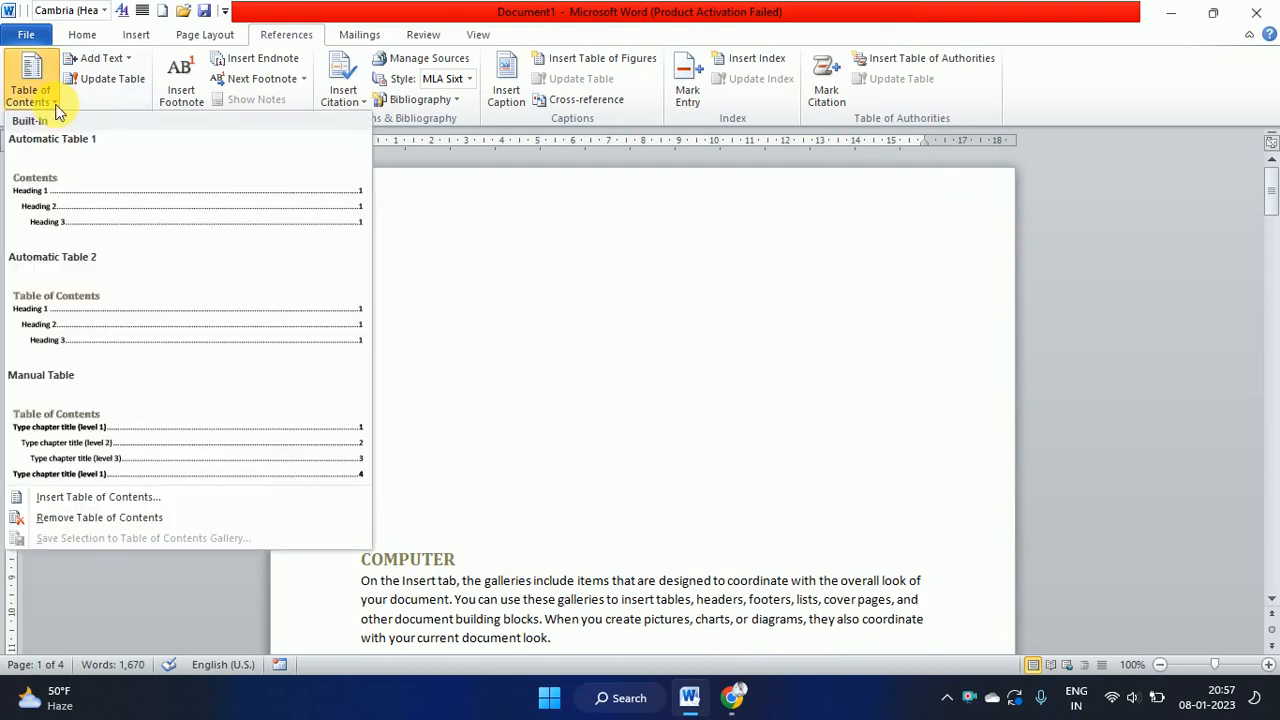
{"action": "left_click", "coordinate": [163, 218]}
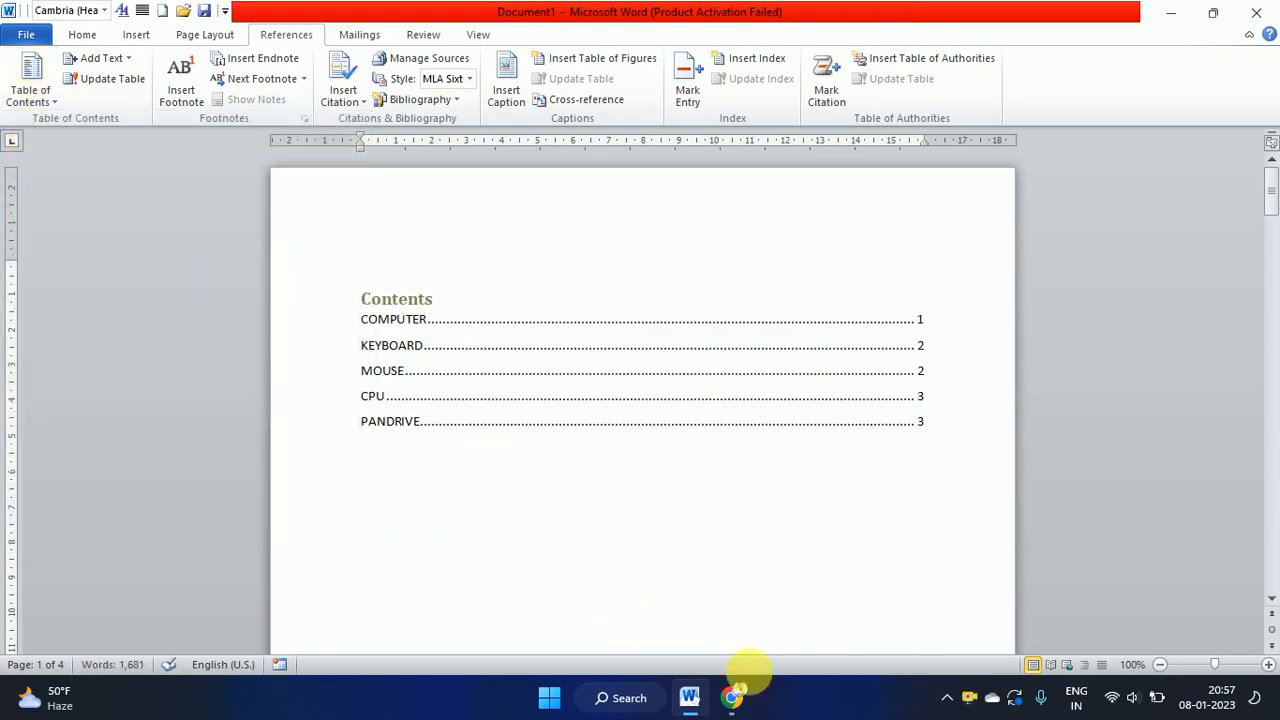
{"action": "left_click", "coordinate": [785, 546]}
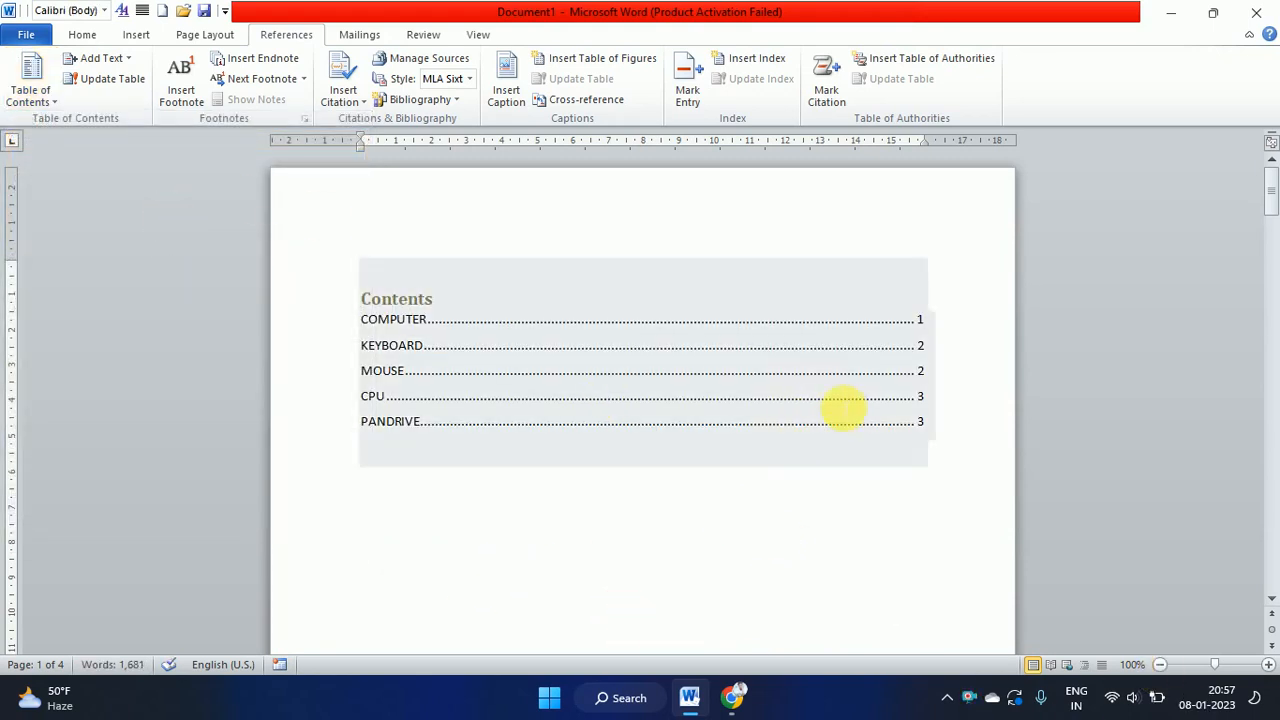
{"action": "left_click", "coordinate": [843, 408]}
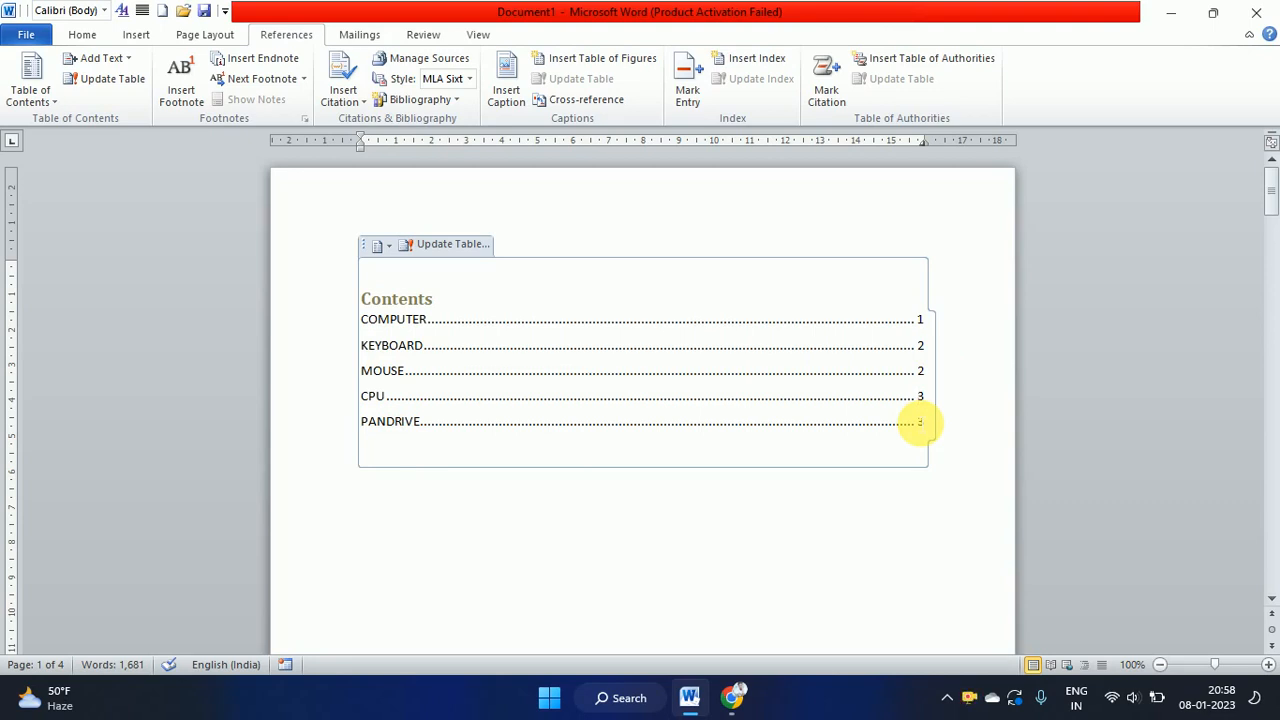
Extend the COMPUTER heading in the document body to read COMPUTER23456
{"action": "scroll", "coordinate": [383, 406], "scroll_direction": "down", "scroll_amount": 5}
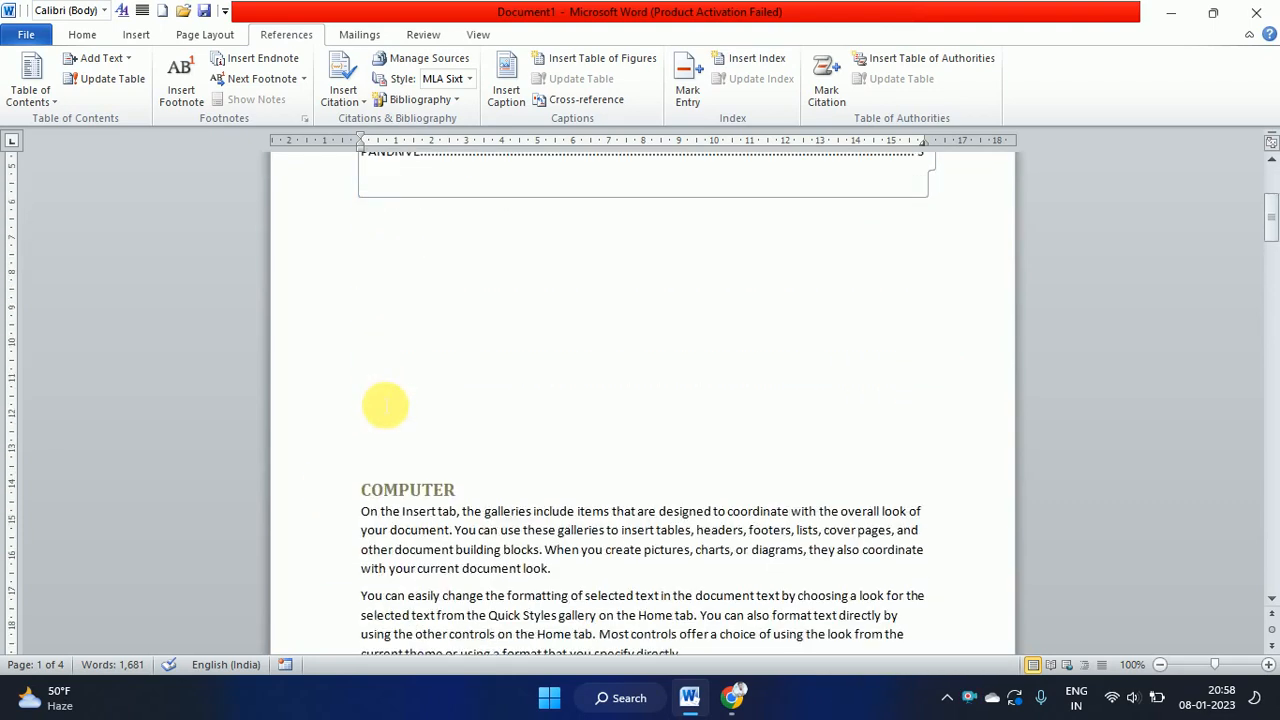
{"action": "left_click", "coordinate": [457, 489]}
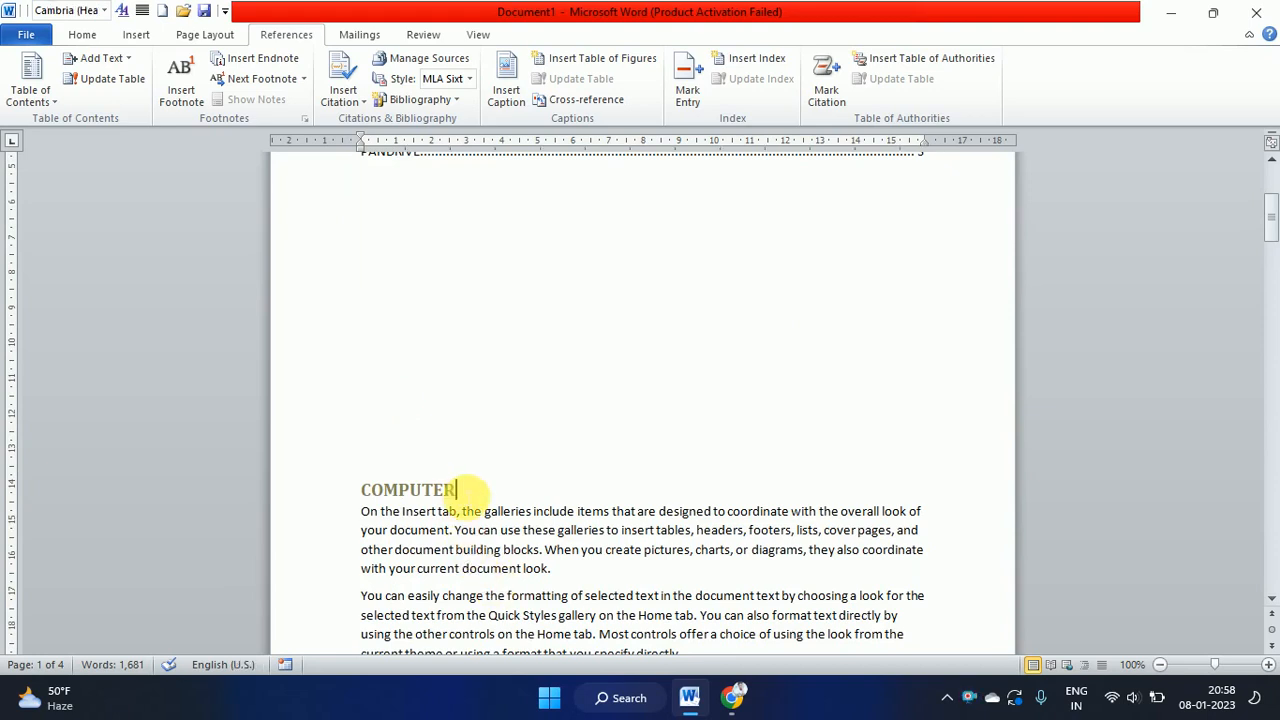
{"action": "type", "text": "23"}
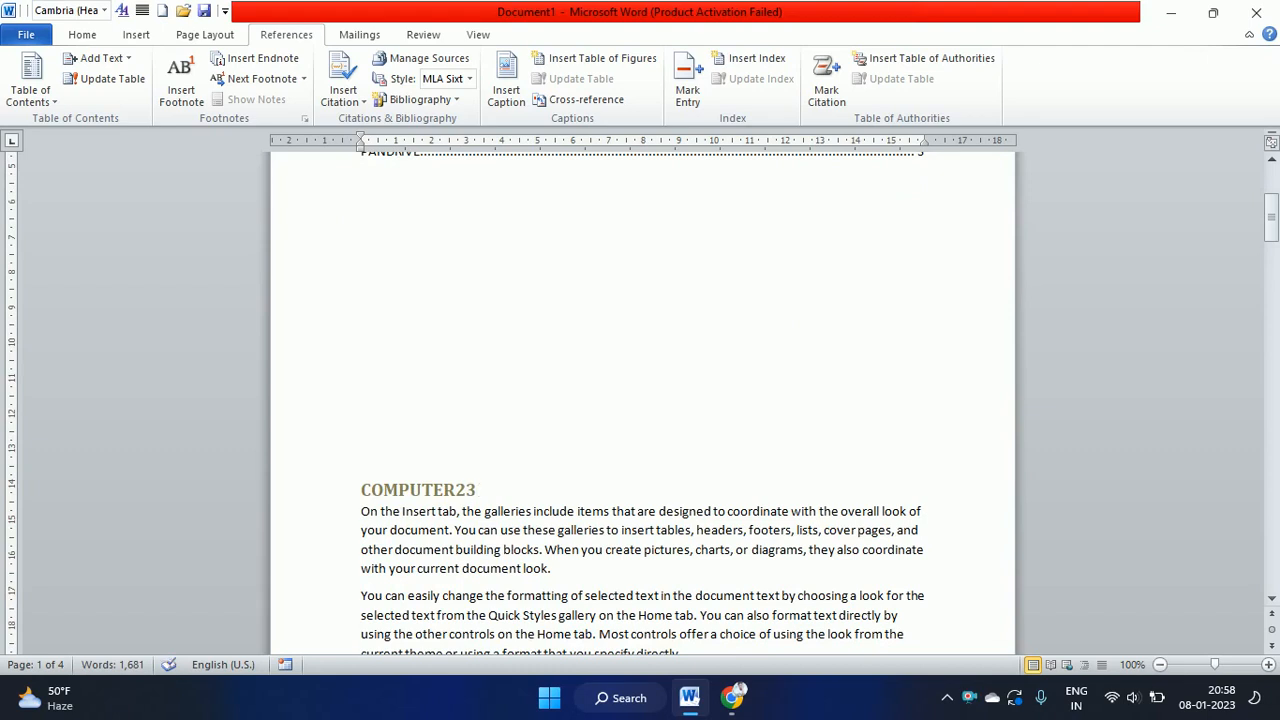
{"action": "type", "text": "456"}
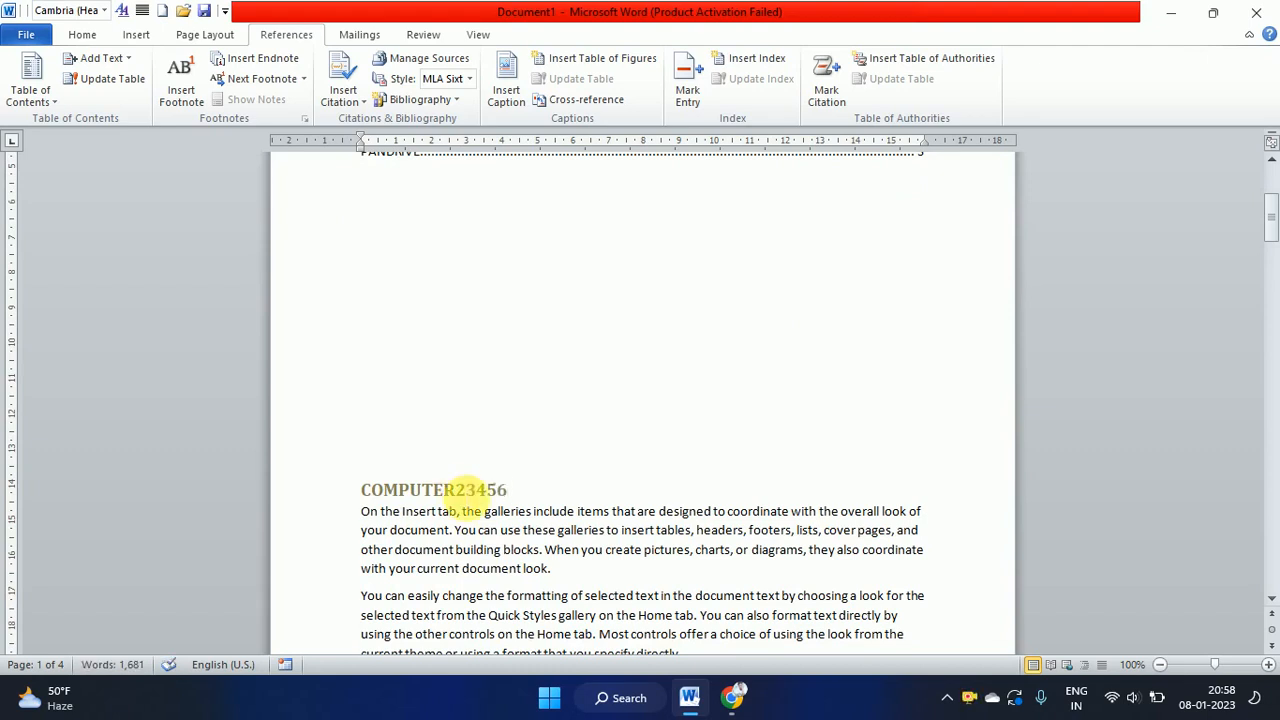
Update the entire table of contents and compare its first entry with the edited COMPUTER23456 heading
{"action": "scroll", "coordinate": [518, 488], "scroll_direction": "up", "scroll_amount": 5}
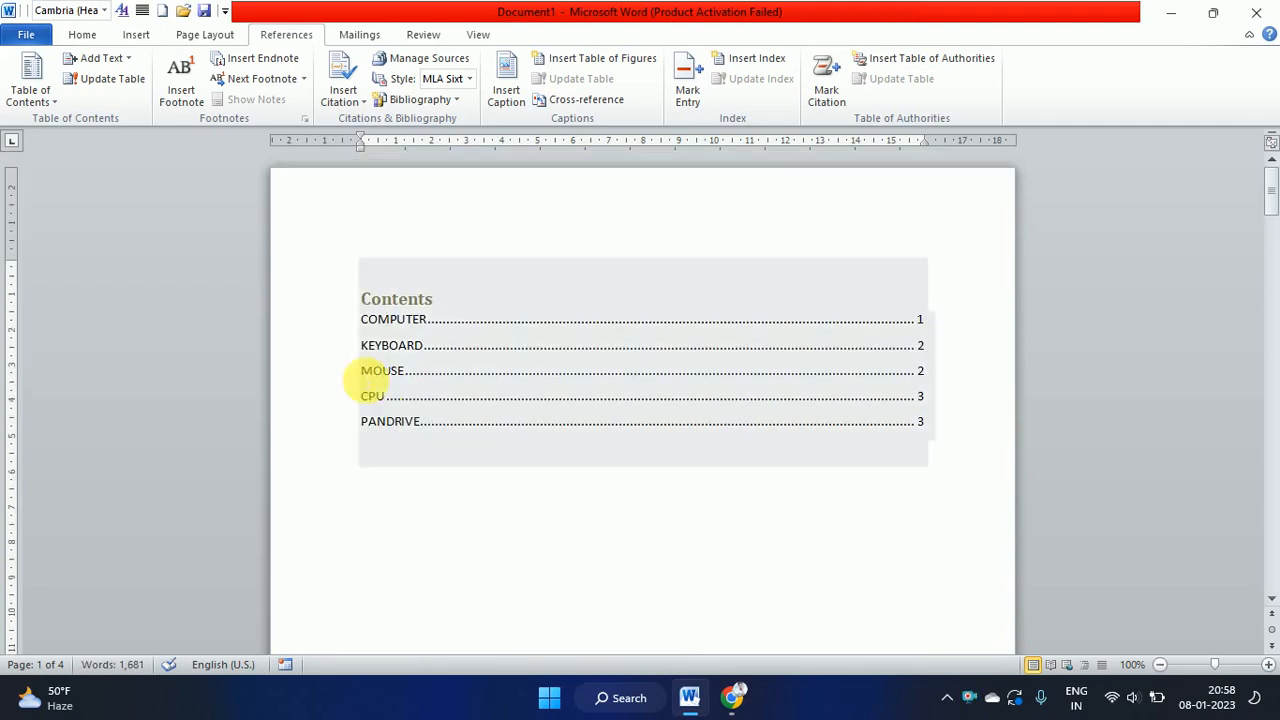
{"action": "left_click", "coordinate": [393, 318]}
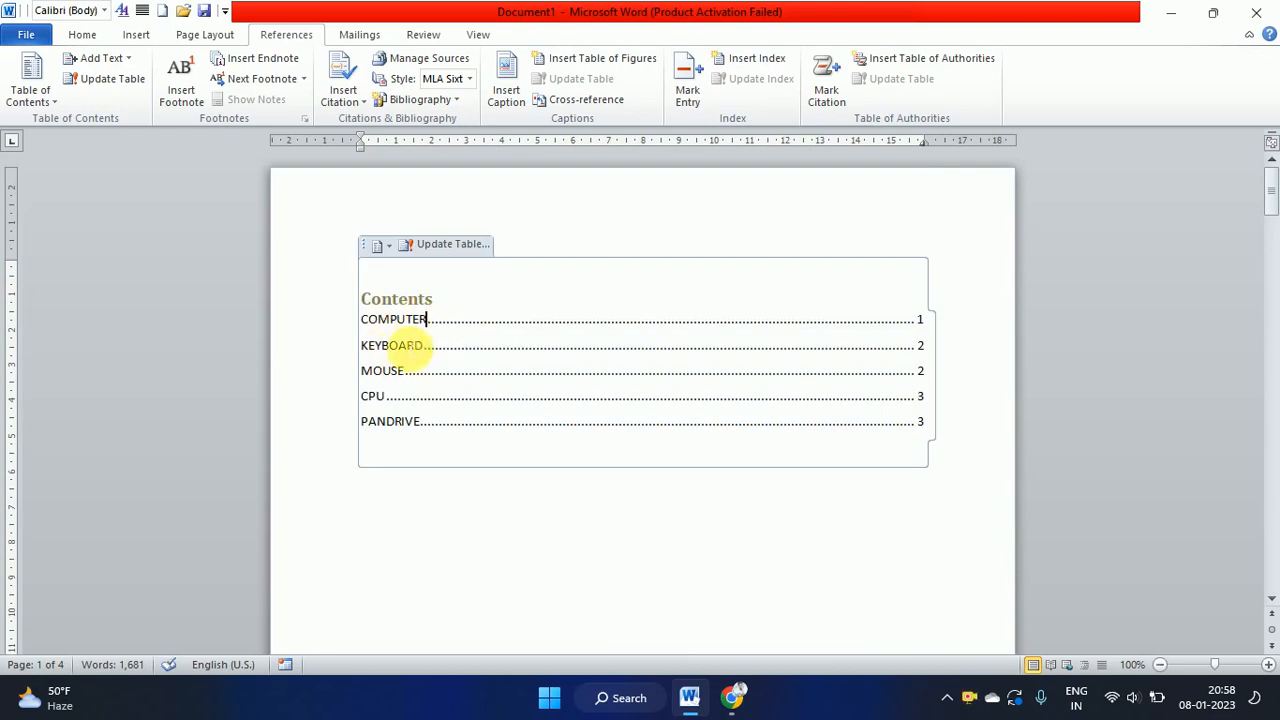
{"action": "scroll", "coordinate": [480, 554], "scroll_direction": "down", "scroll_amount": 5}
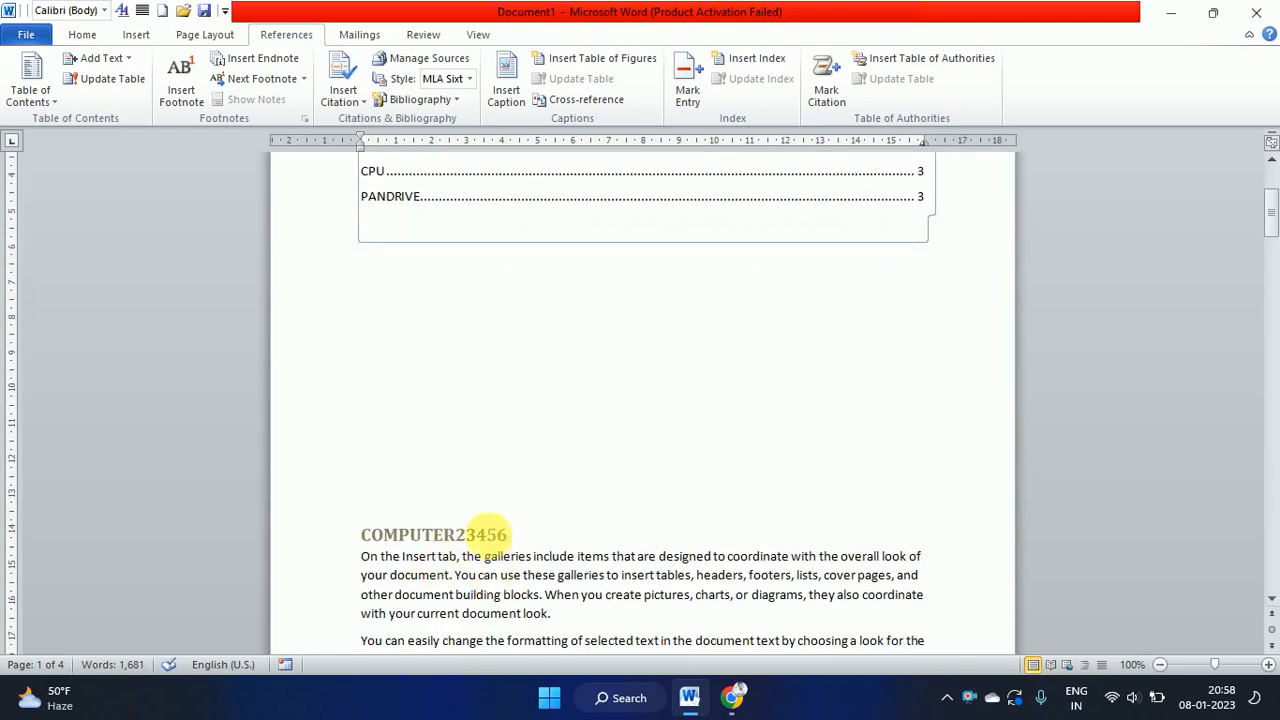
{"action": "scroll", "coordinate": [496, 527], "scroll_direction": "up", "scroll_amount": 4}
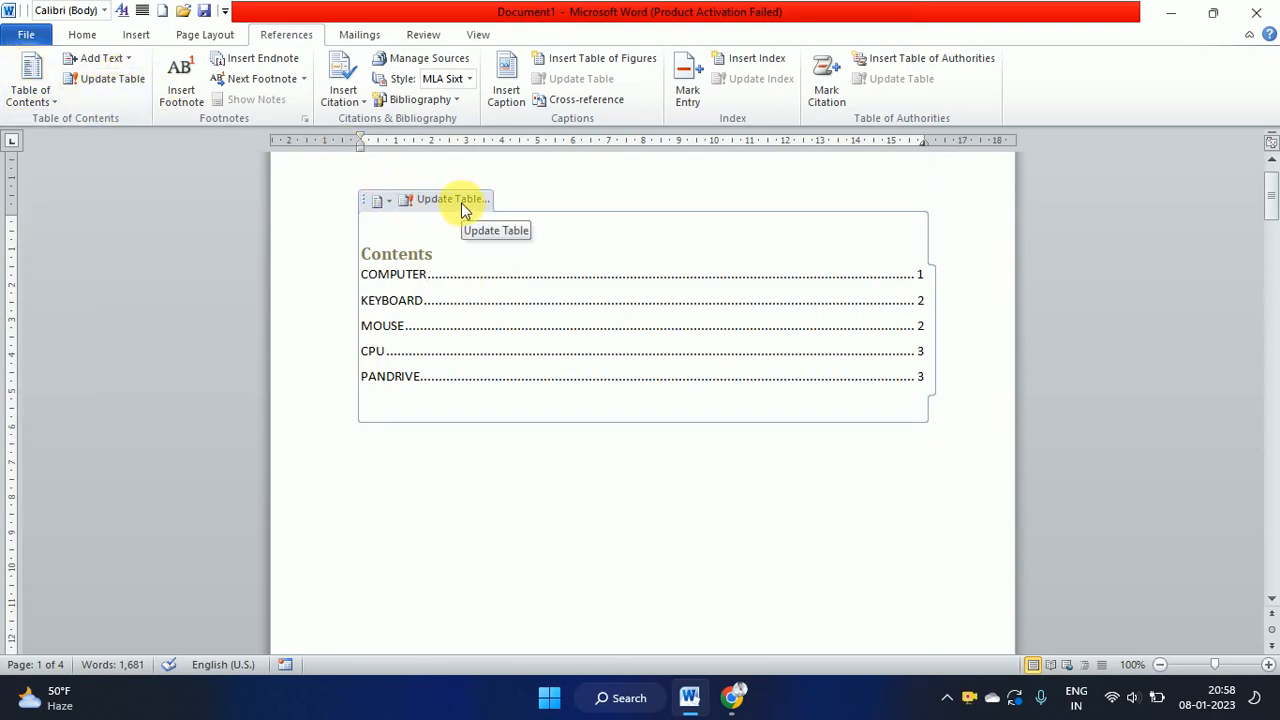
{"action": "left_click", "coordinate": [113, 88]}
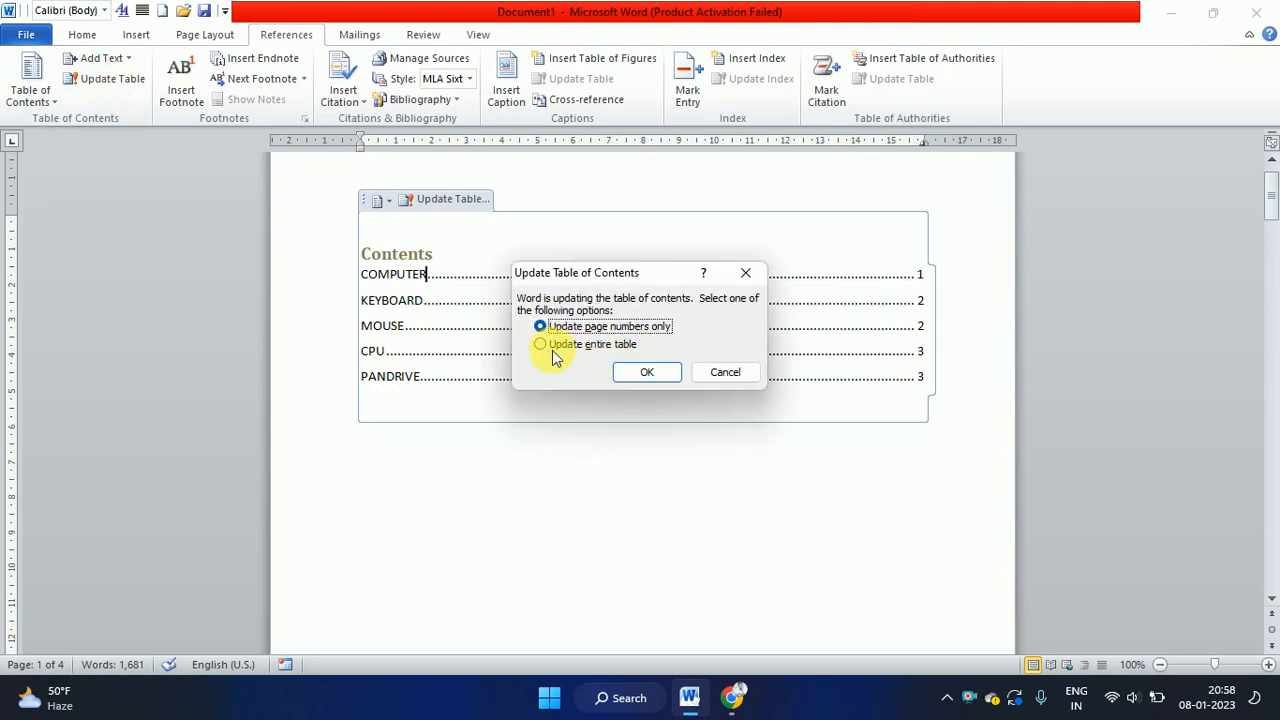
{"action": "left_click", "coordinate": [605, 350]}
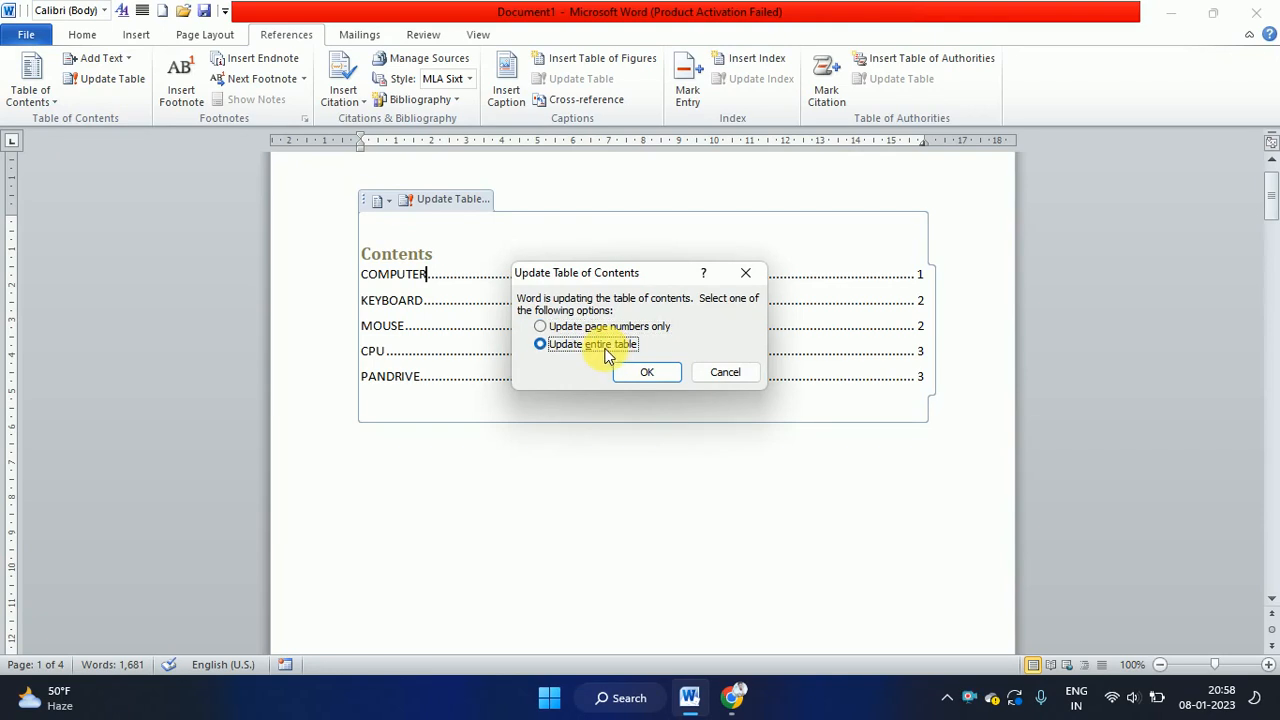
{"action": "left_click", "coordinate": [647, 372]}
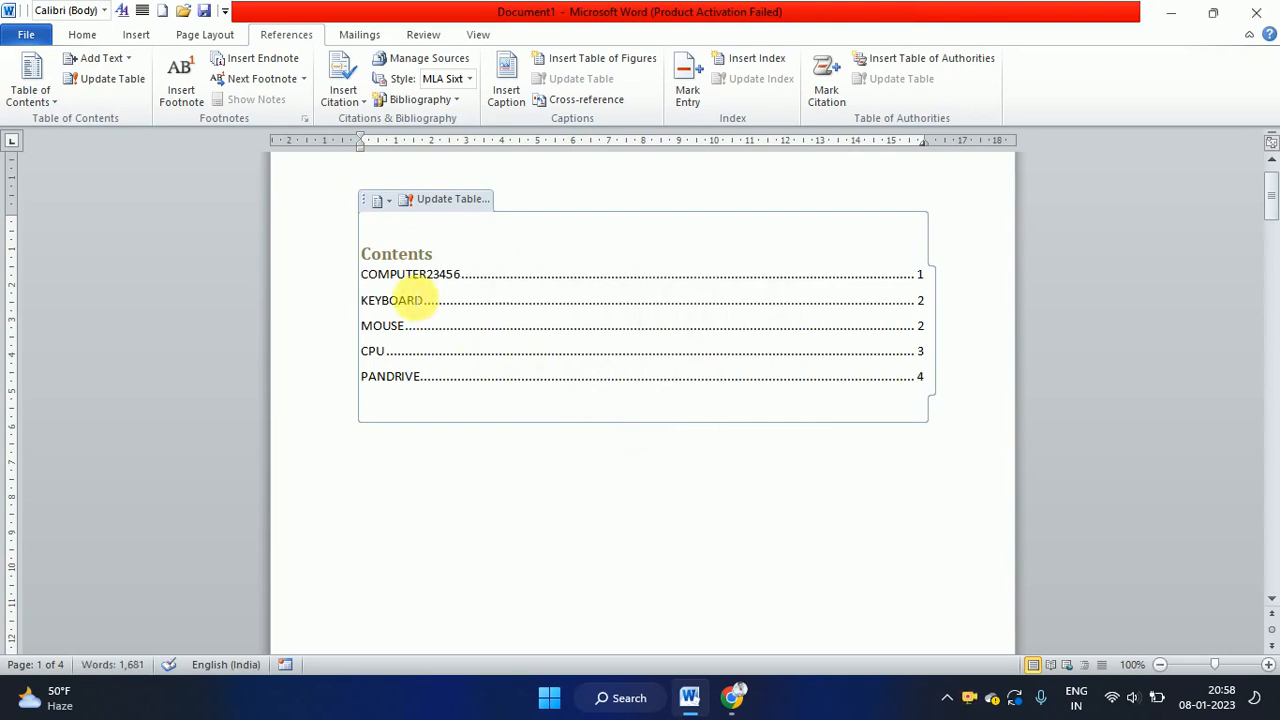
{"action": "scroll", "coordinate": [440, 275], "scroll_direction": "down", "scroll_amount": 7}
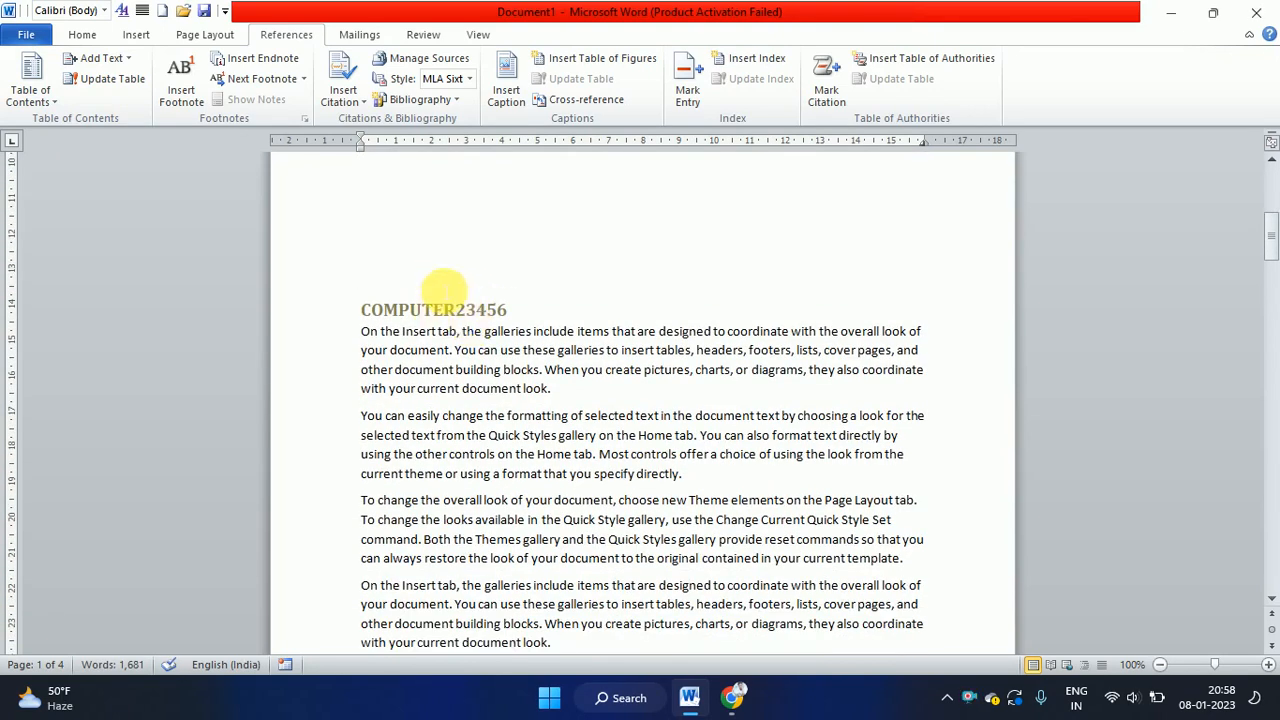
{"action": "scroll", "coordinate": [443, 287], "scroll_direction": "up", "scroll_amount": 7}
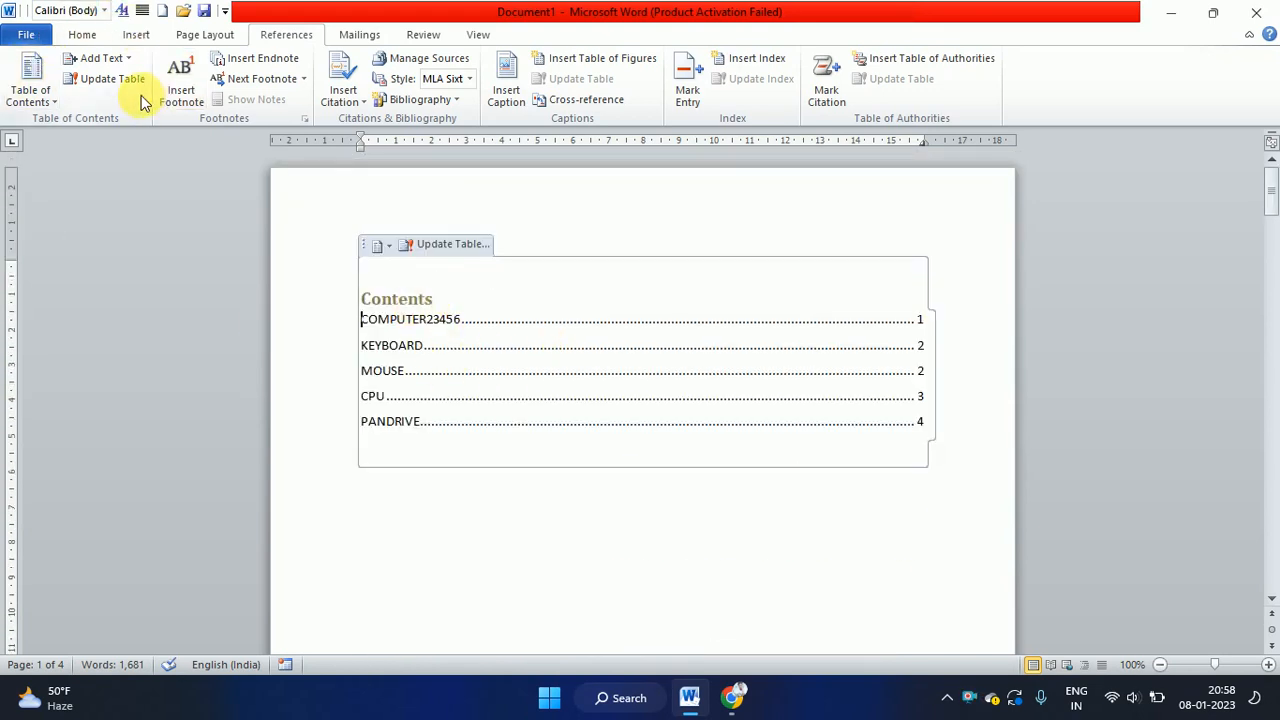
Follow the MOUSE entry in the table of contents to its section, and return to the contents list
{"action": "scroll", "coordinate": [366, 357], "scroll_direction": "down", "scroll_amount": 1}
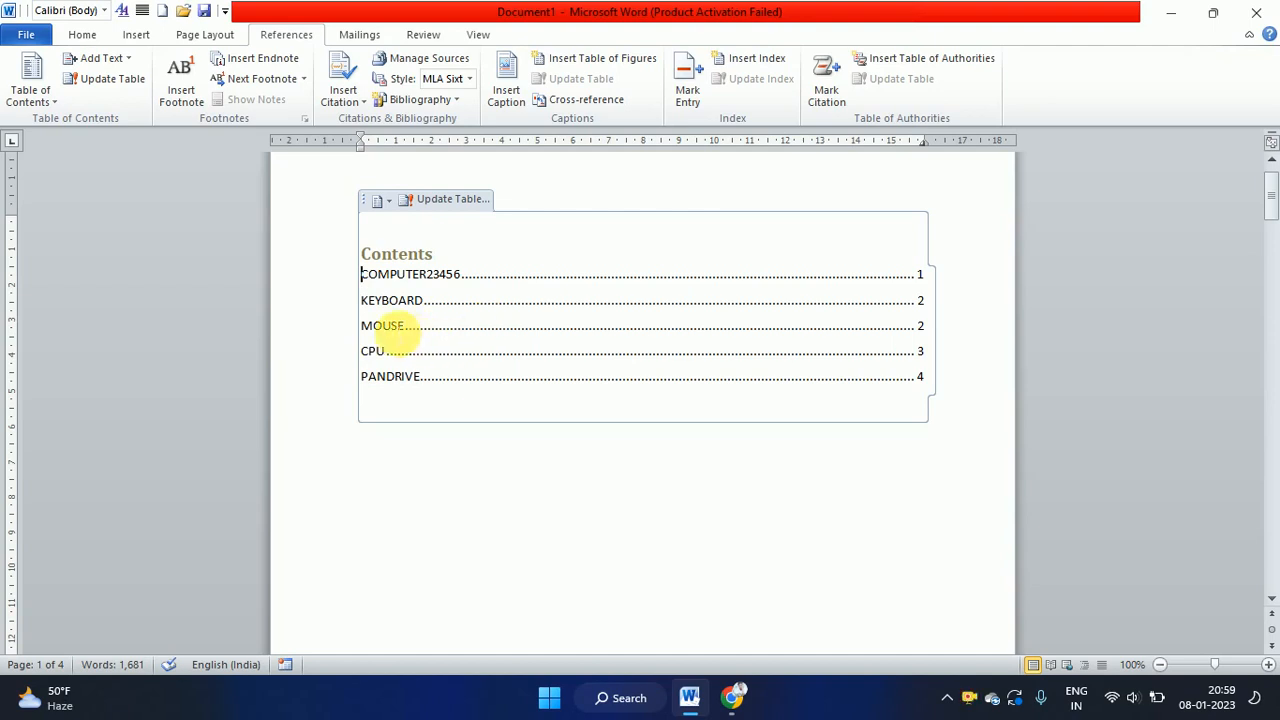
{"action": "left_click", "coordinate": [443, 330]}
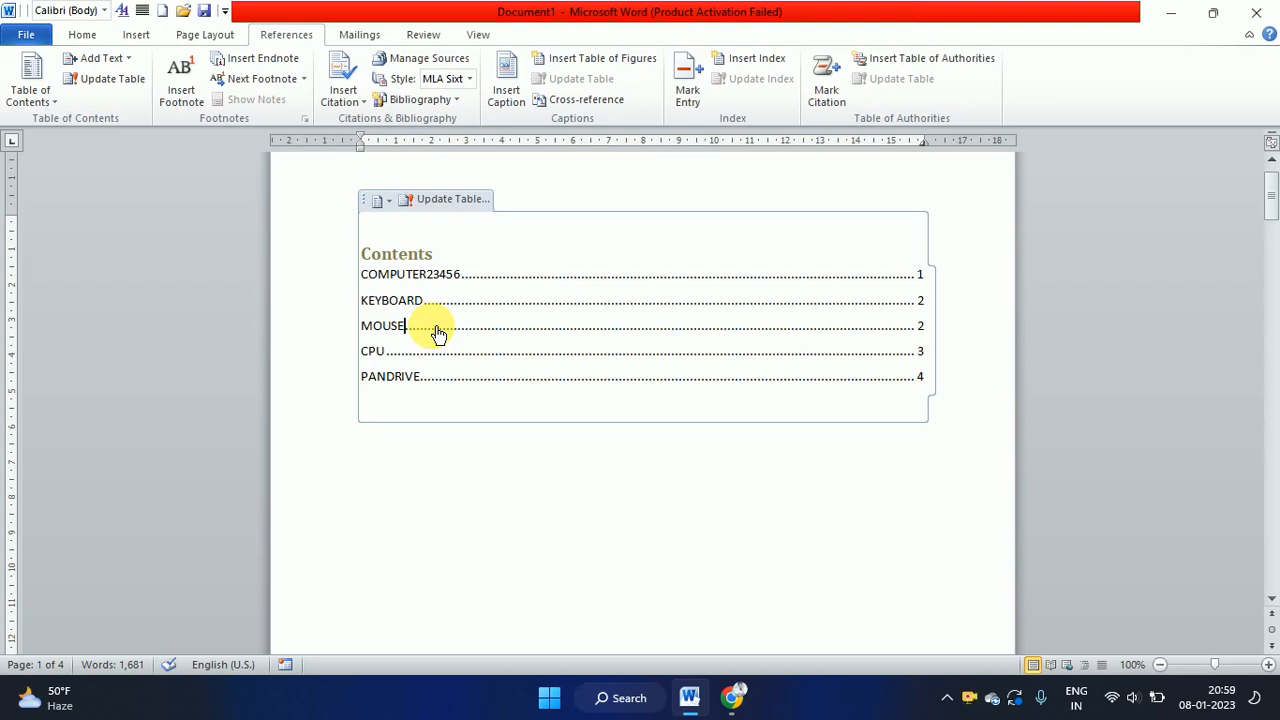
{"action": "left_click", "coordinate": [440, 332], "text": "ctrl"}
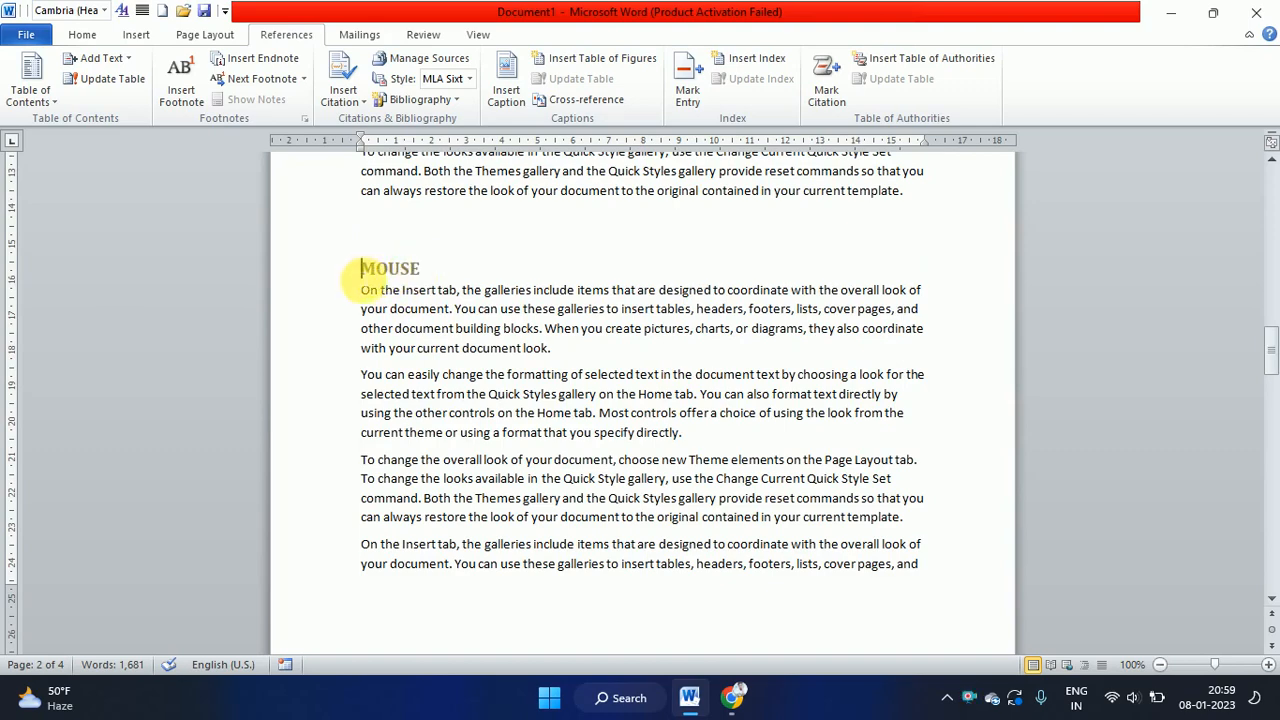
{"action": "scroll", "coordinate": [500, 370], "scroll_direction": "up", "scroll_amount": 10}
{"action": "scroll", "coordinate": [493, 372], "scroll_direction": "up", "scroll_amount": 10}
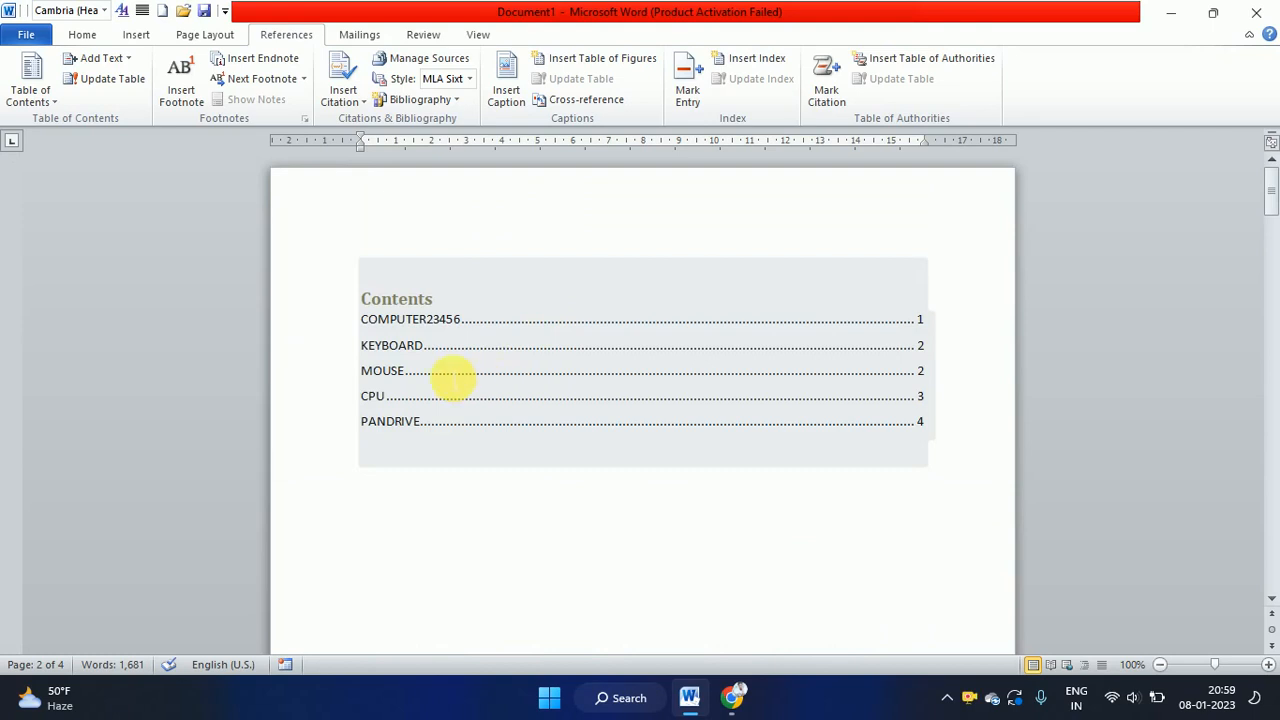
Follow the PANDRIVE entry in the table of contents to its section, and return to the contents list
{"action": "left_click", "coordinate": [452, 376]}
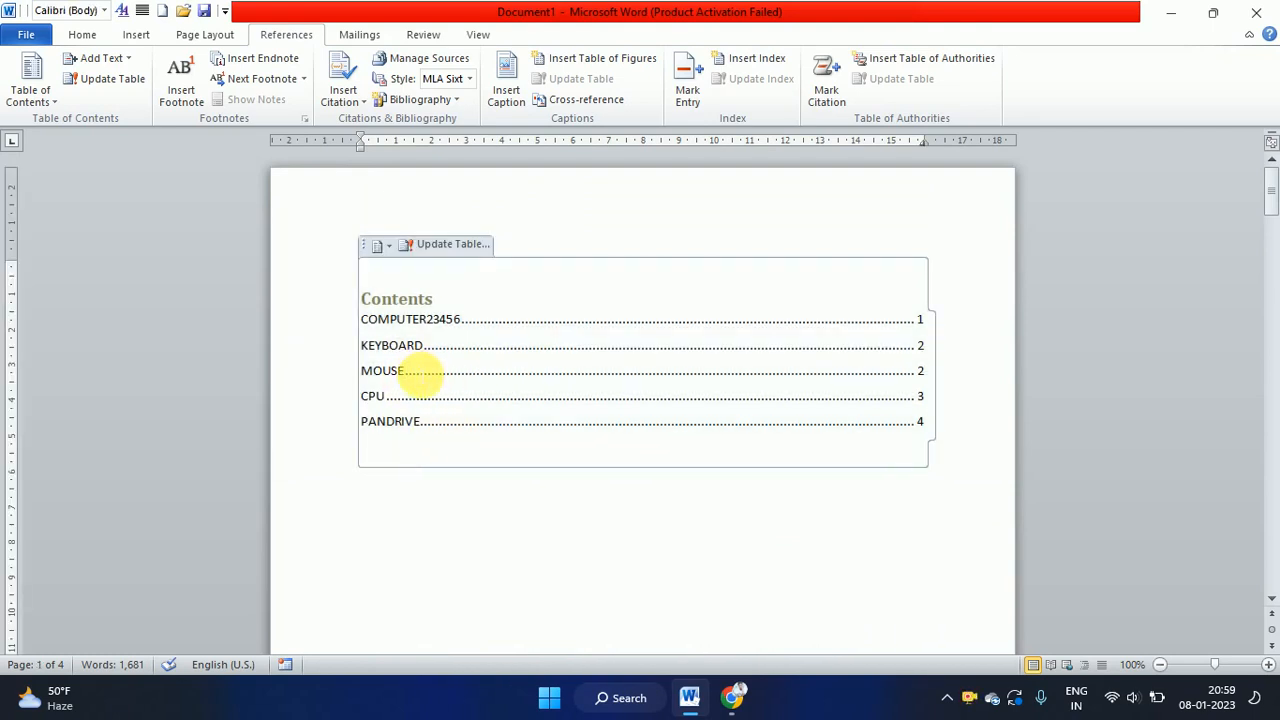
{"action": "left_click", "coordinate": [479, 431], "text": "ctrl"}
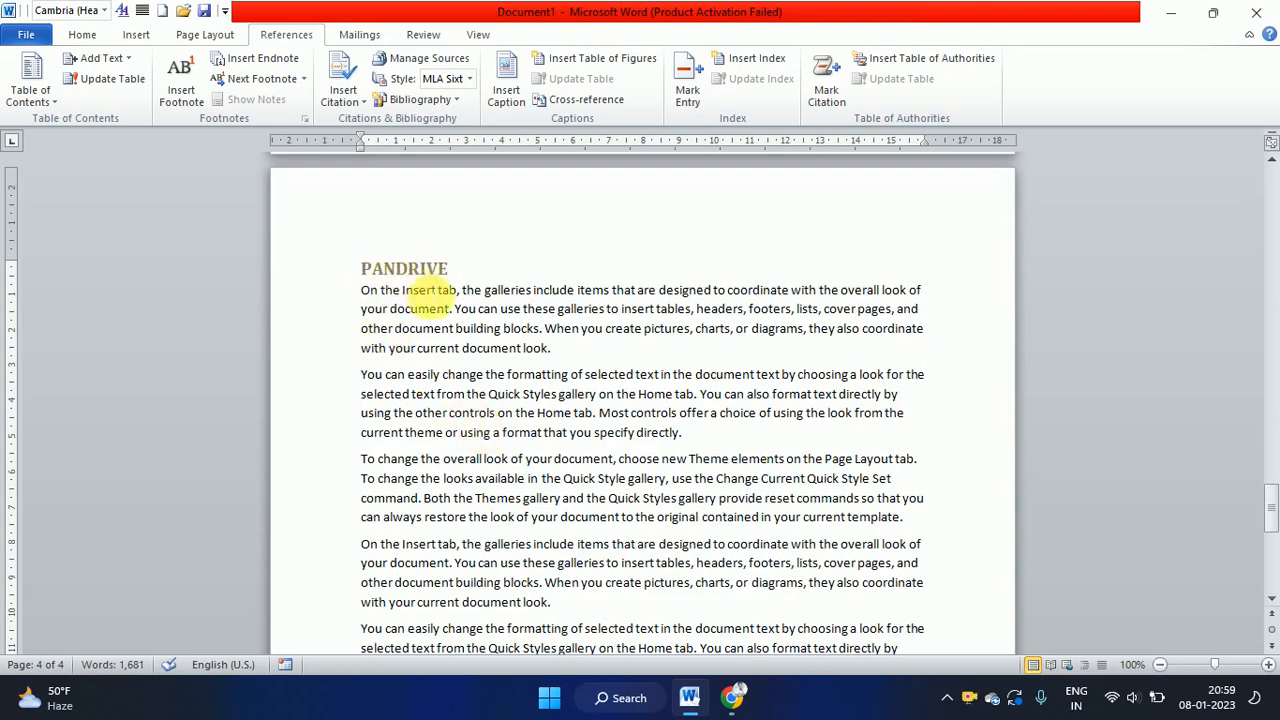
{"action": "scroll", "coordinate": [704, 450], "scroll_direction": "up", "scroll_amount": 6}
{"action": "scroll", "coordinate": [704, 450], "scroll_direction": "up", "scroll_amount": 15}
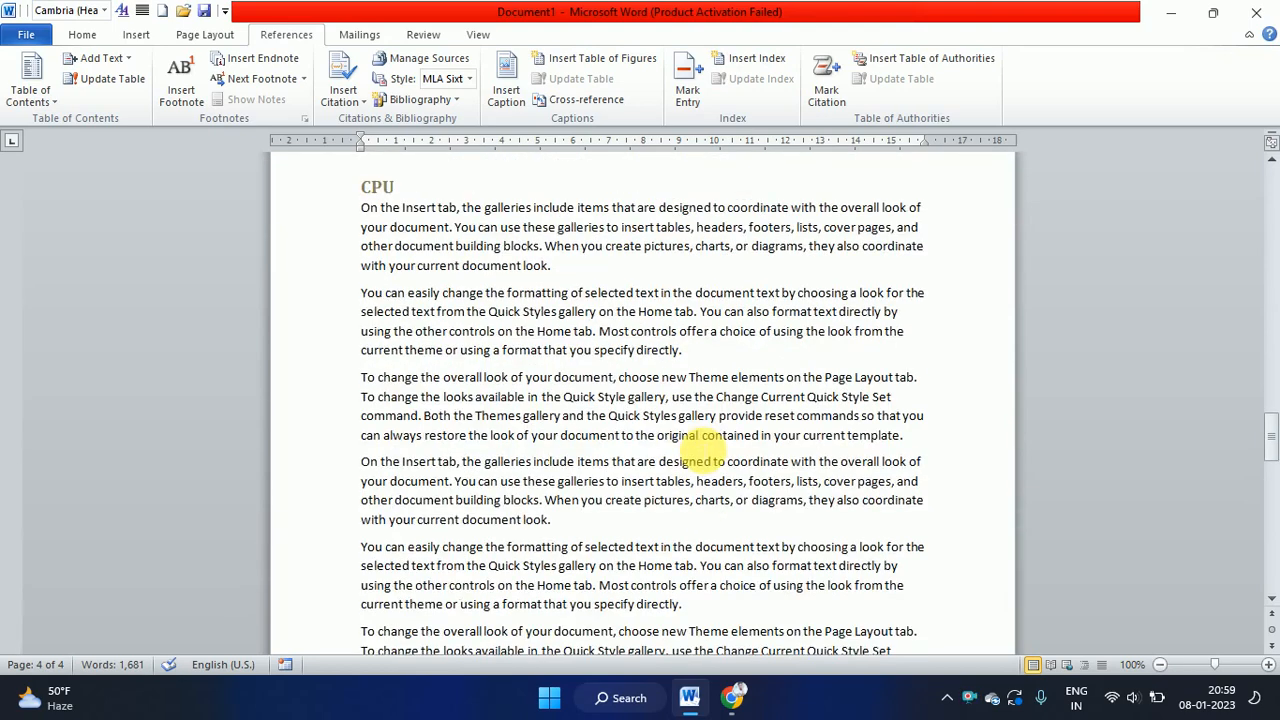
{"action": "scroll", "coordinate": [704, 444], "scroll_direction": "up", "scroll_amount": 20}
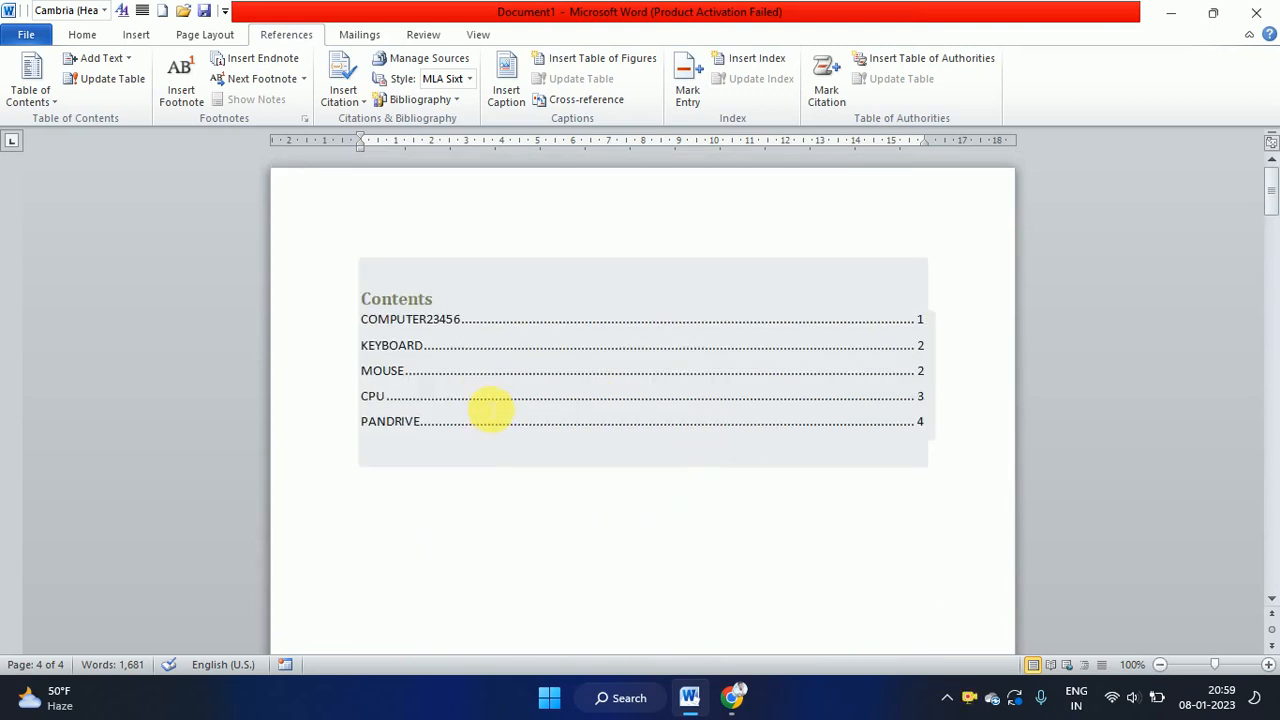
{"action": "left_click", "coordinate": [490, 405]}
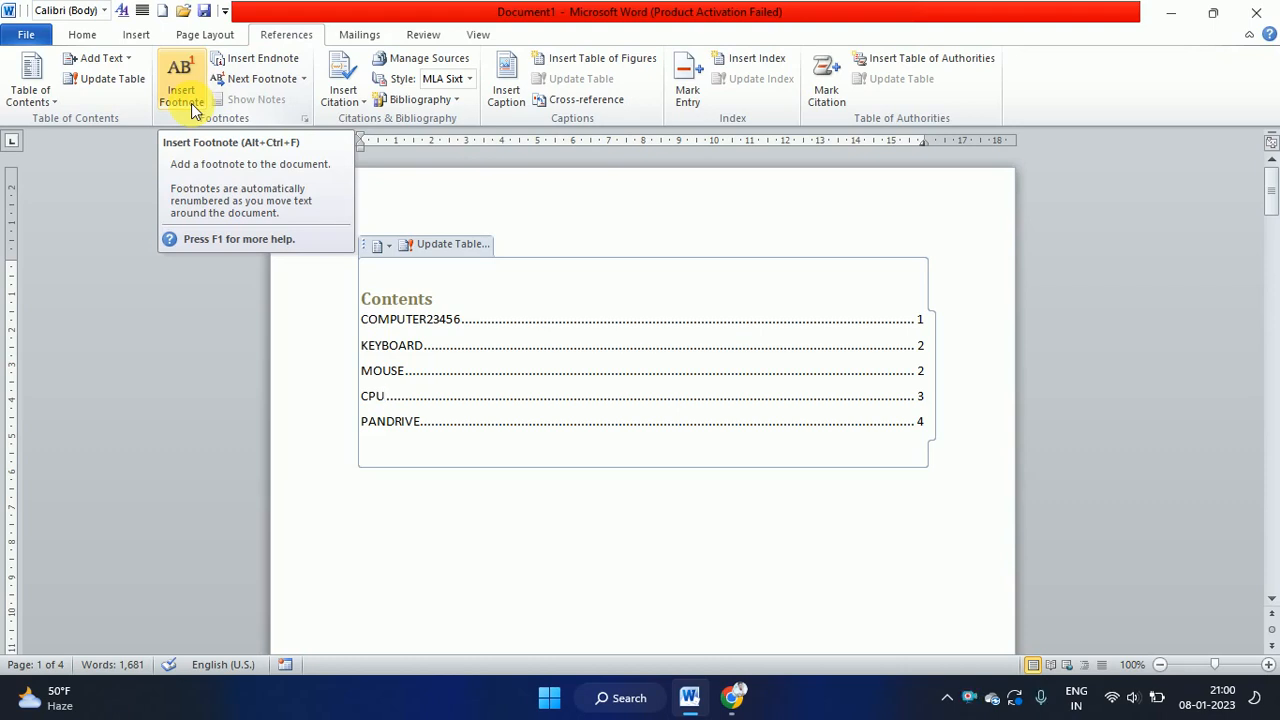
Examine the space below the text at the end of page 1 and the start of page 2 under the COMPUTER23456 section
{"action": "scroll", "coordinate": [466, 337], "scroll_direction": "down", "scroll_amount": 6}
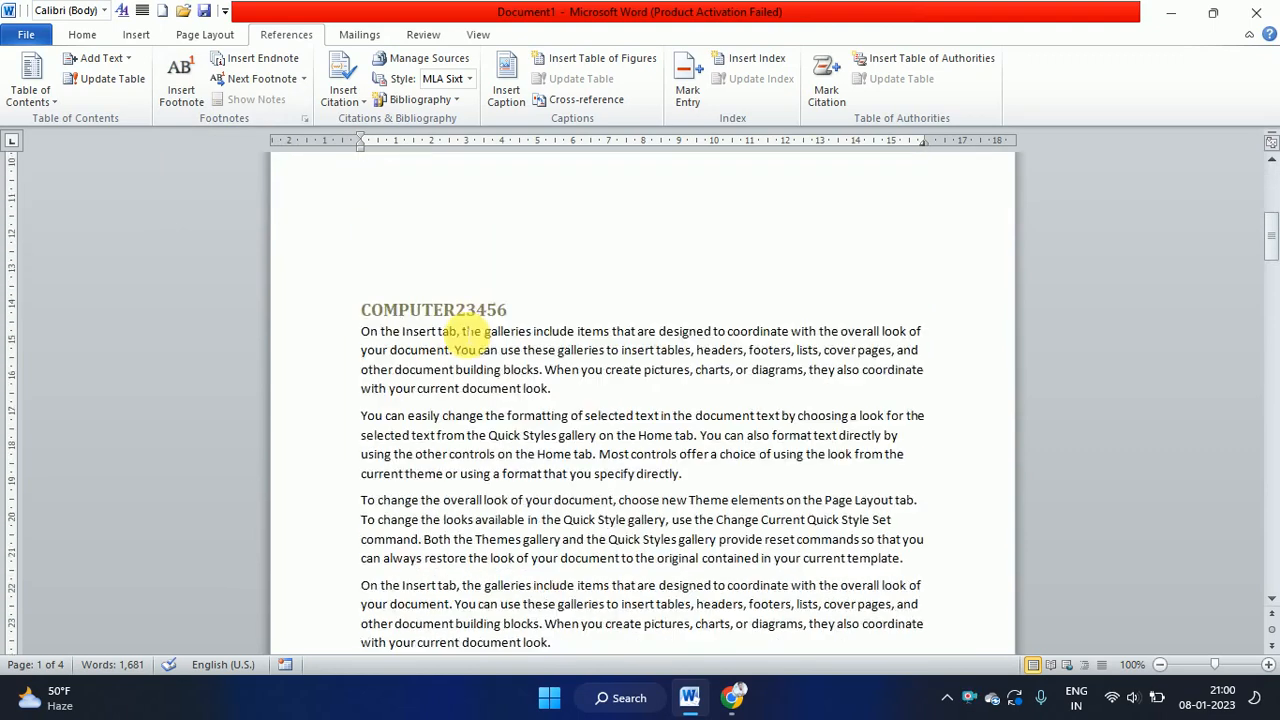
{"action": "scroll", "coordinate": [466, 337], "scroll_direction": "down", "scroll_amount": 6}
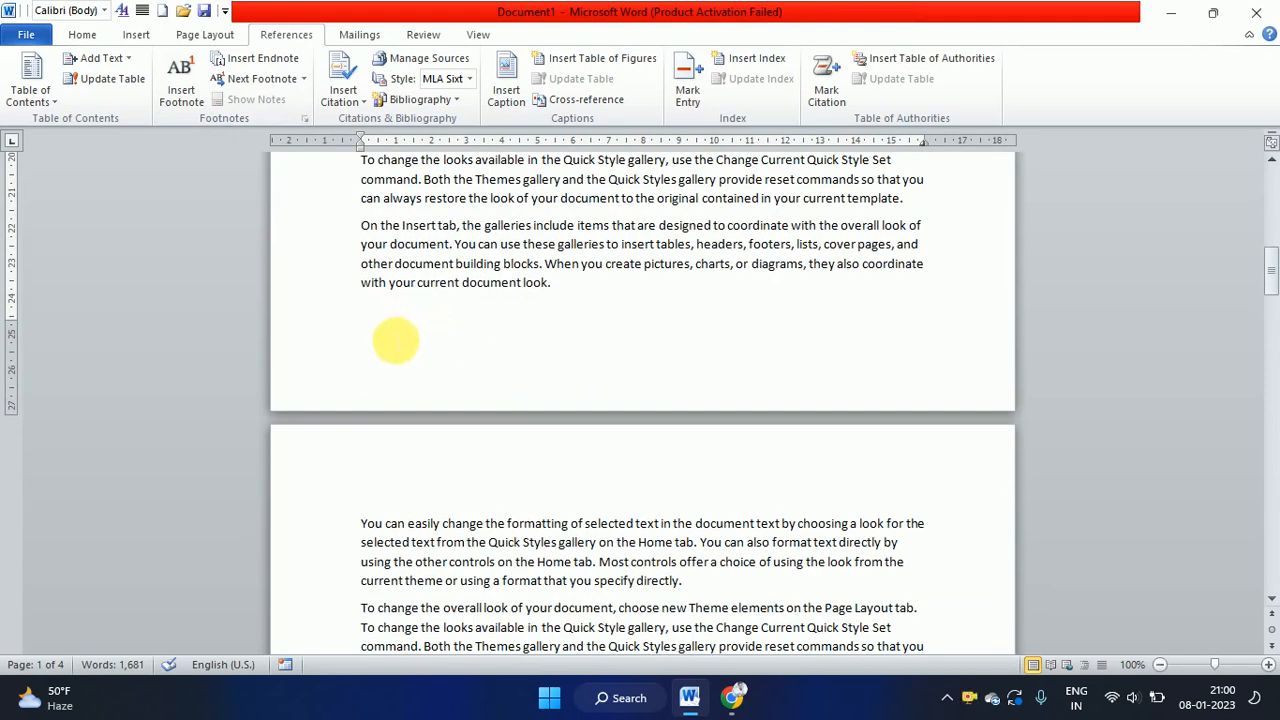
{"action": "left_click", "coordinate": [300, 343]}
{"action": "left_click", "coordinate": [399, 380]}
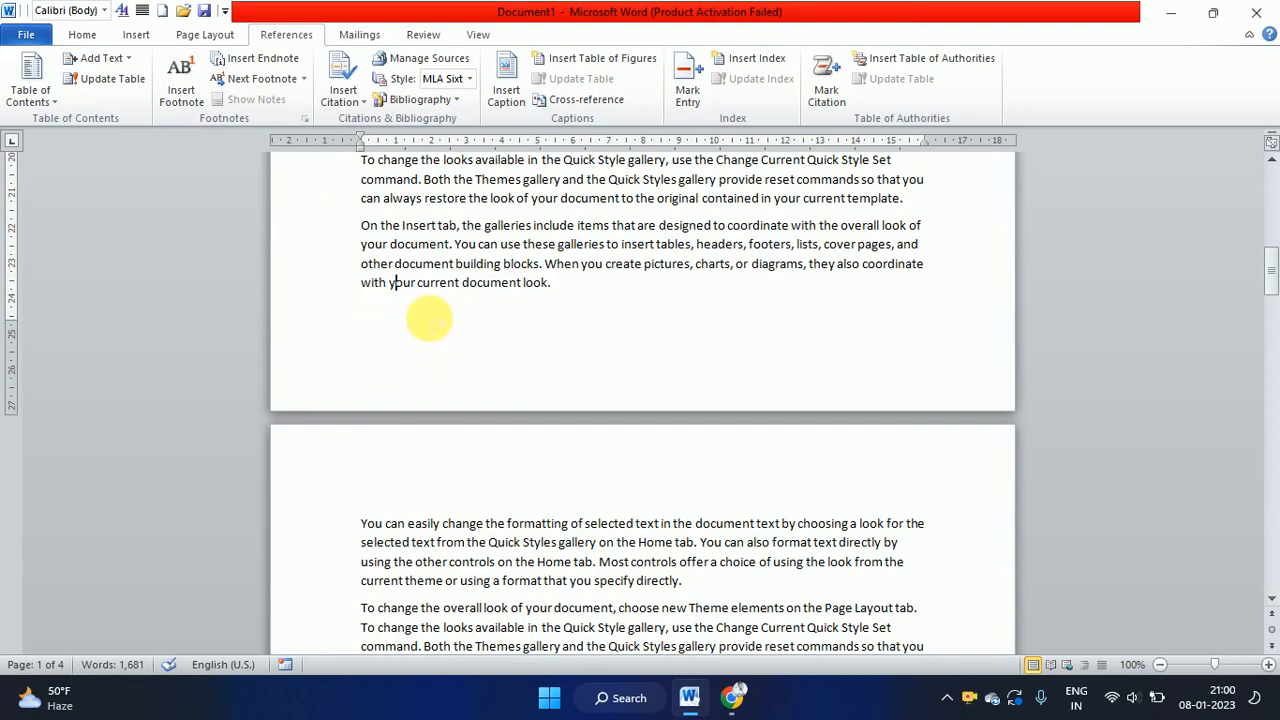
{"action": "scroll", "coordinate": [430, 322], "scroll_direction": "up", "scroll_amount": 7}
{"action": "scroll", "coordinate": [523, 282], "scroll_direction": "down", "scroll_amount": 7}
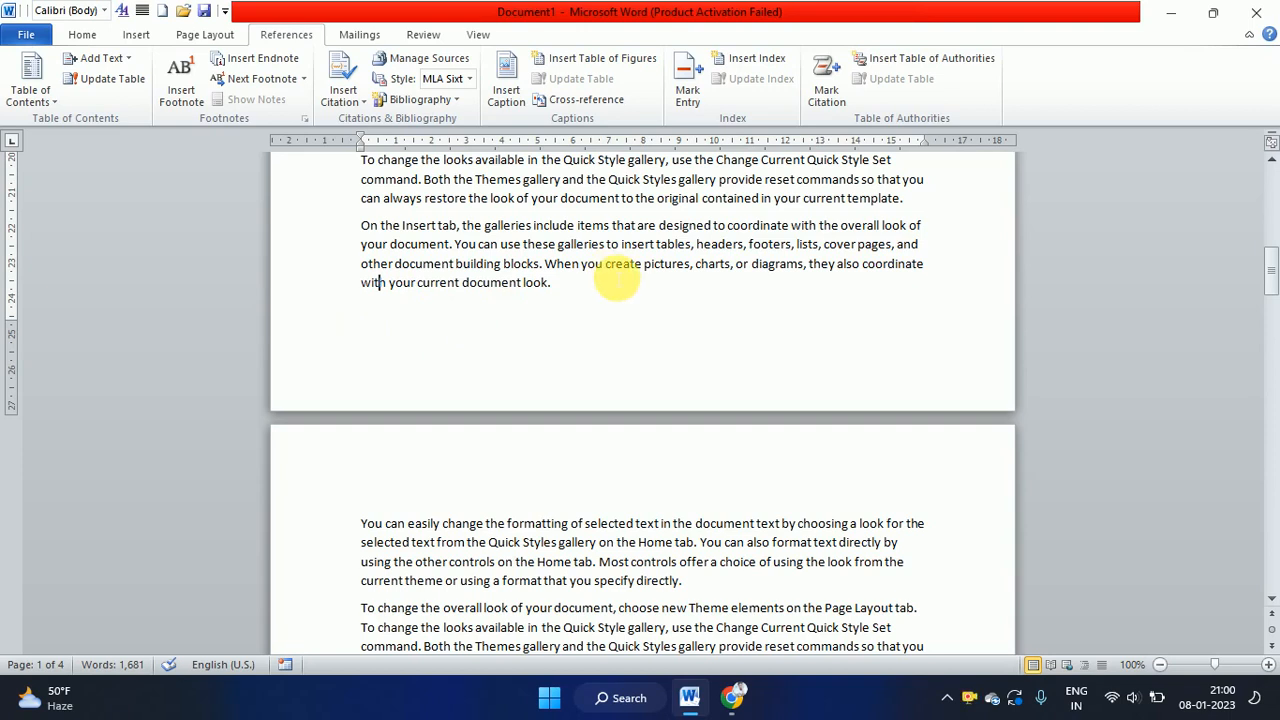
{"action": "left_click", "coordinate": [583, 301]}
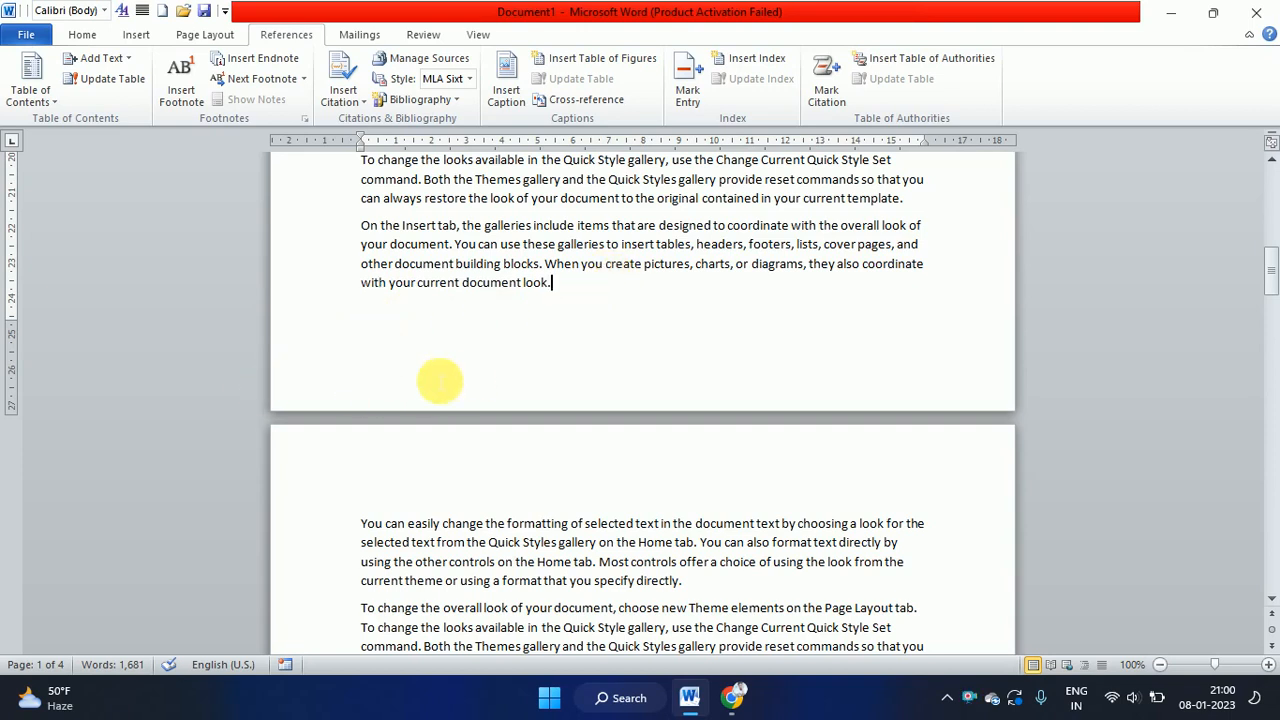
{"action": "scroll", "coordinate": [402, 349], "scroll_direction": "up", "scroll_amount": 16}
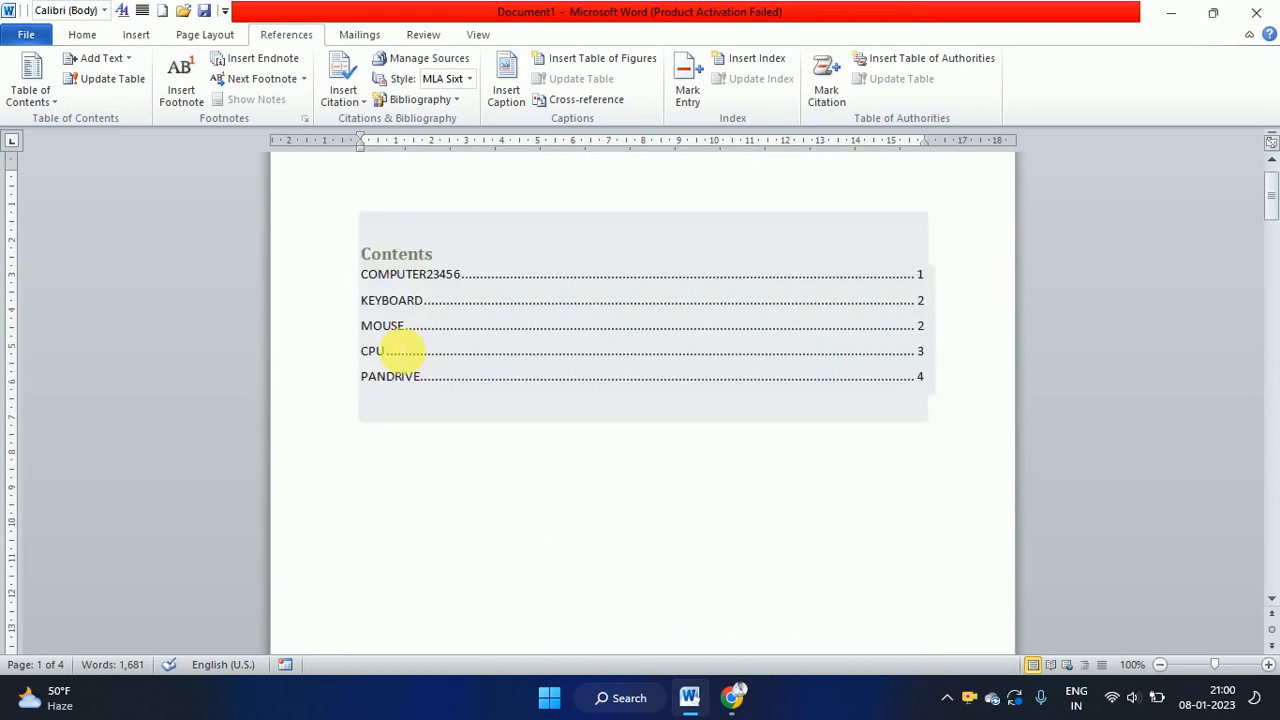
{"action": "scroll", "coordinate": [402, 351], "scroll_direction": "down", "scroll_amount": 8}
{"action": "scroll", "coordinate": [383, 336], "scroll_direction": "down", "scroll_amount": 10}
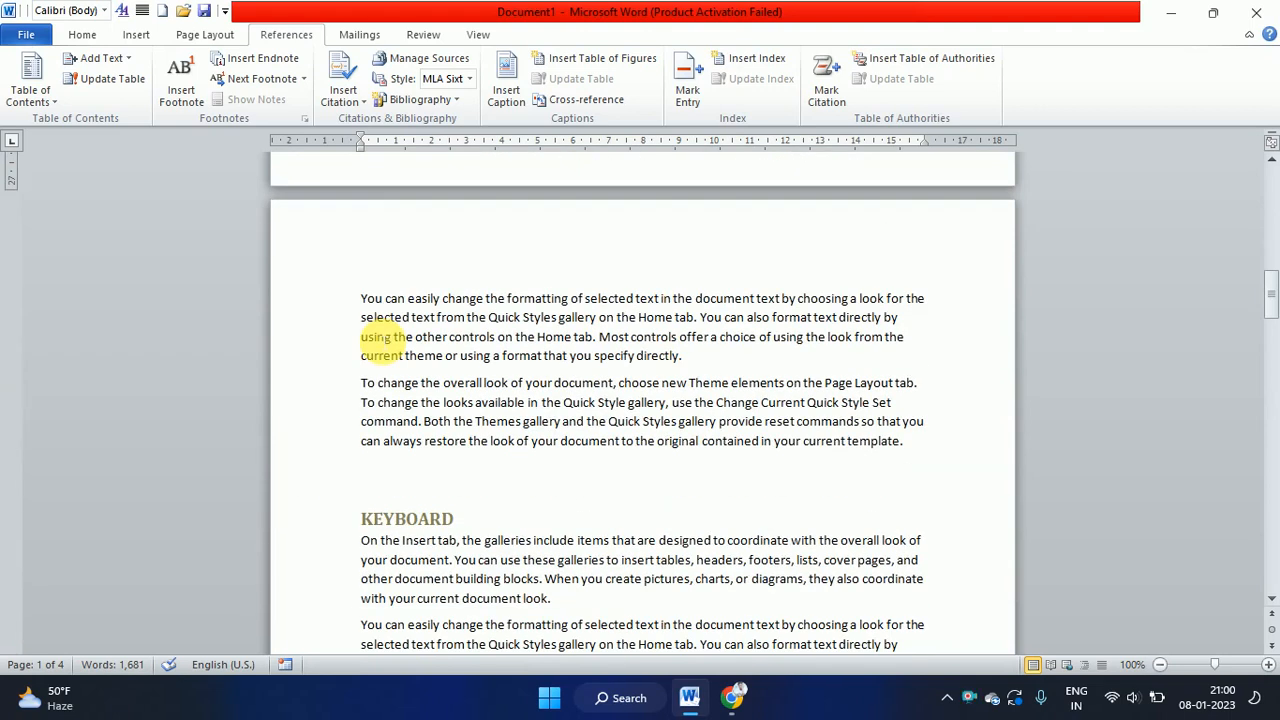
{"action": "left_click", "coordinate": [374, 255]}
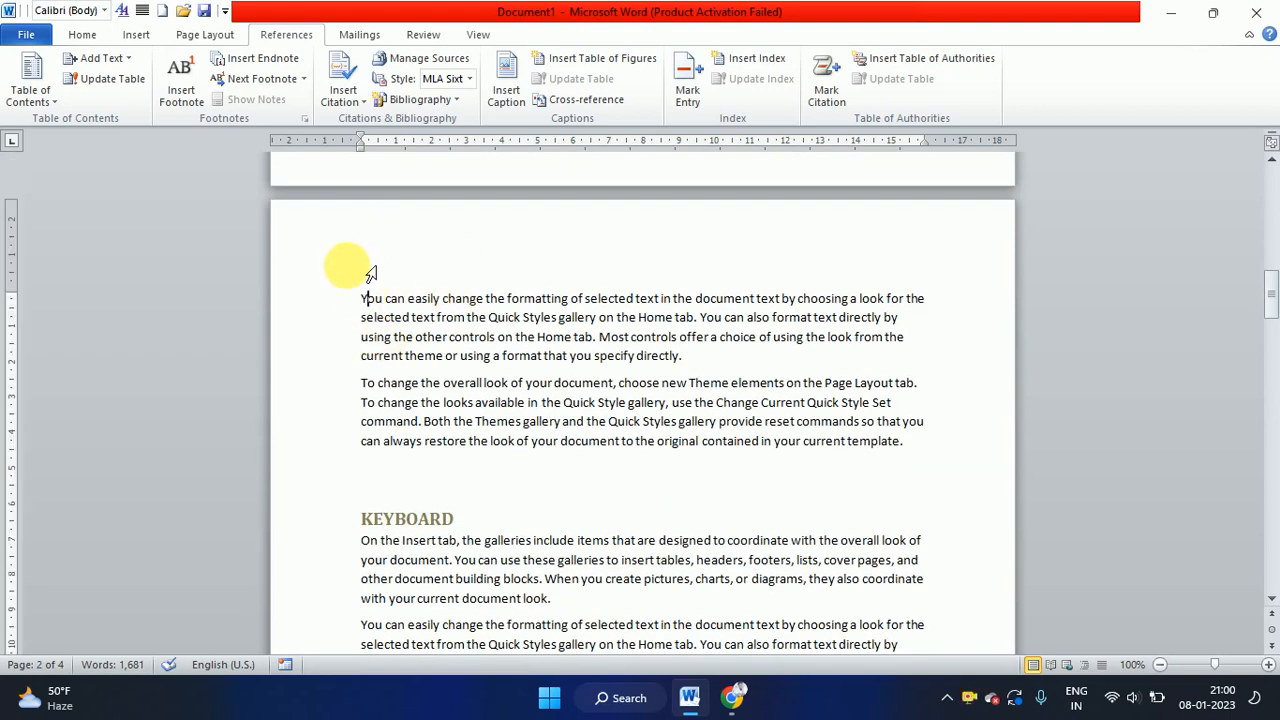
{"action": "scroll", "coordinate": [474, 237], "scroll_direction": "up", "scroll_amount": 18}
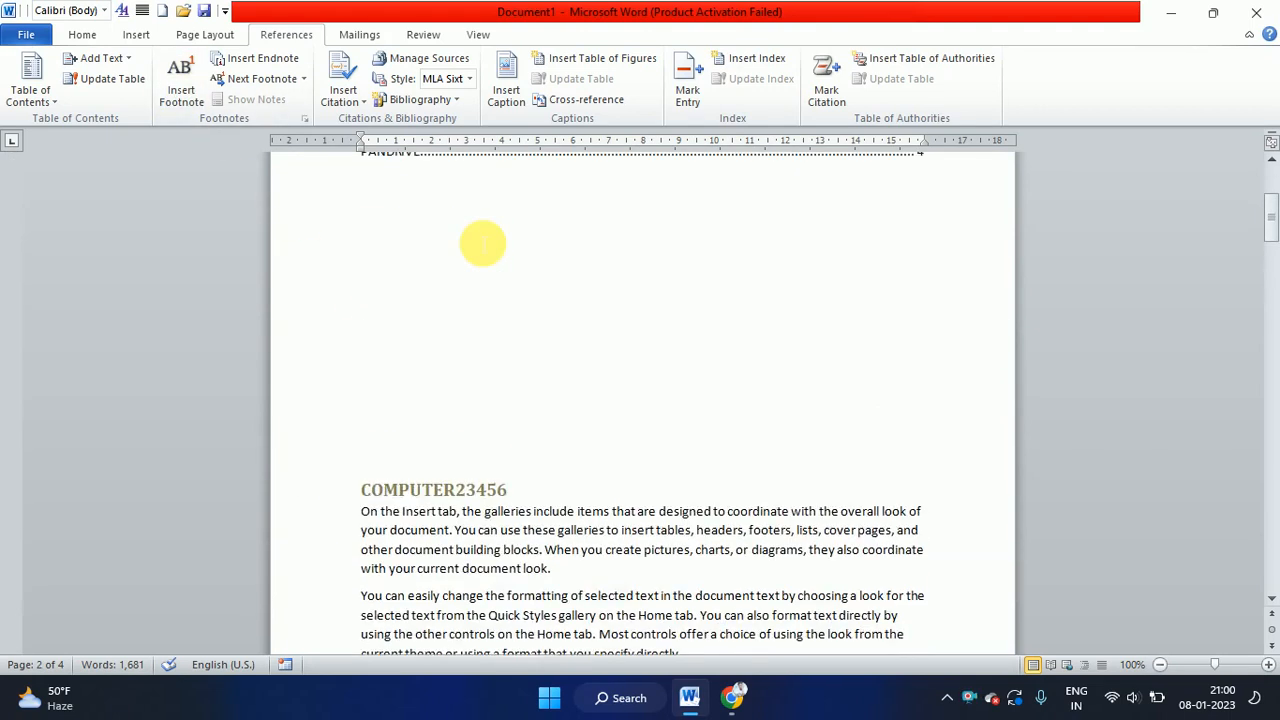
{"action": "scroll", "coordinate": [481, 242], "scroll_direction": "down", "scroll_amount": 3}
{"action": "scroll", "coordinate": [478, 235], "scroll_direction": "down", "scroll_amount": 6}
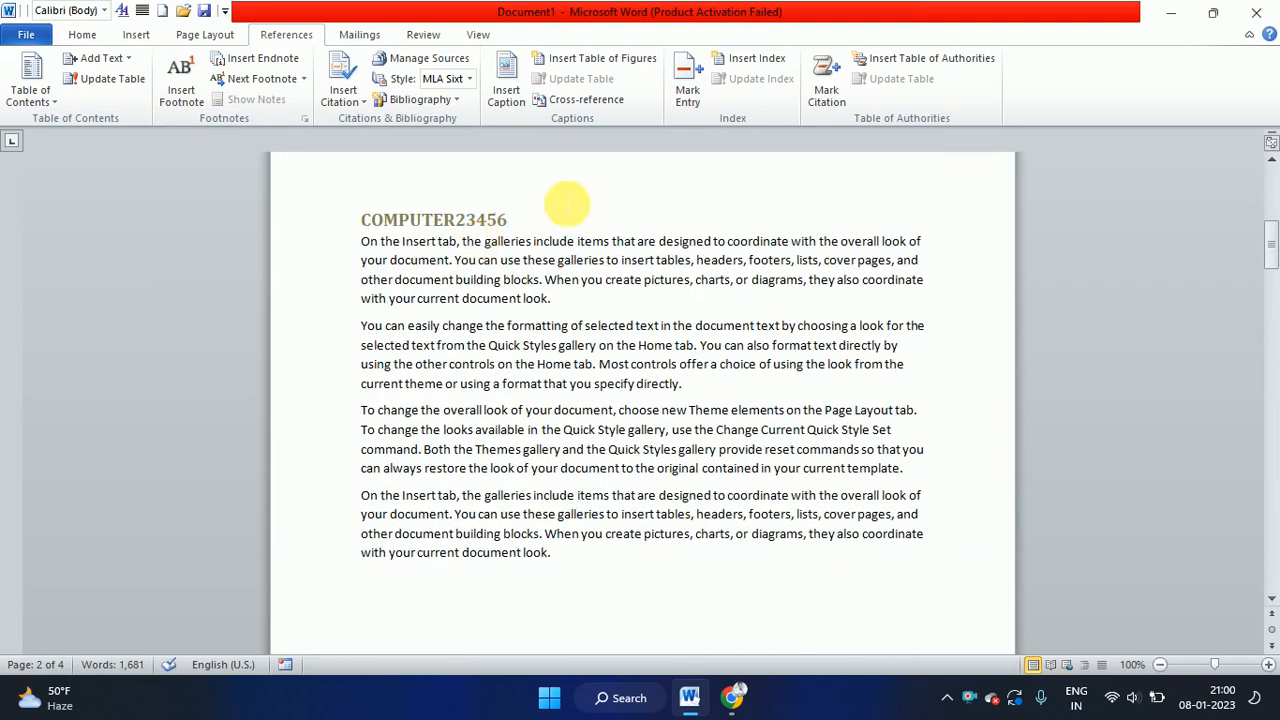
Insert a footnote at the end of the COMPUTER23456 heading with the note text YTHGFGHGDFHGGDFDH
{"action": "left_click", "coordinate": [508, 216]}
{"action": "scroll", "coordinate": [407, 258], "scroll_direction": "down", "scroll_amount": 7}
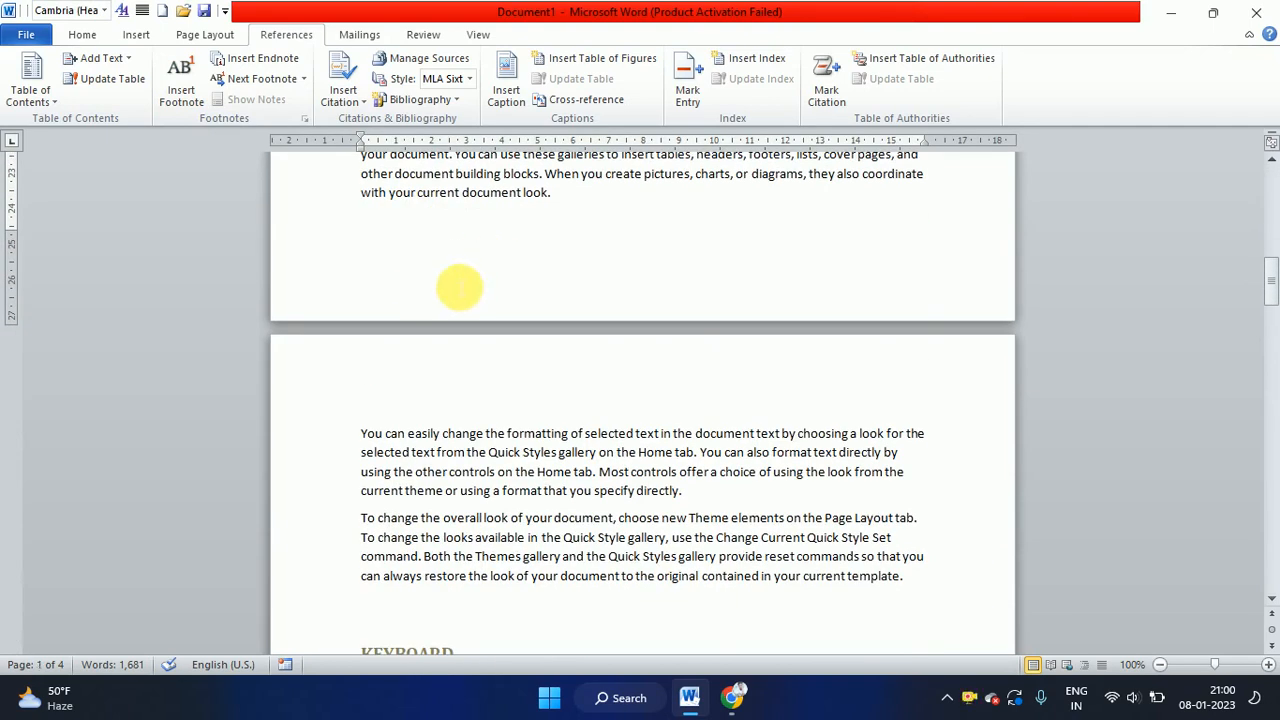
{"action": "scroll", "coordinate": [447, 283], "scroll_direction": "up", "scroll_amount": 7}
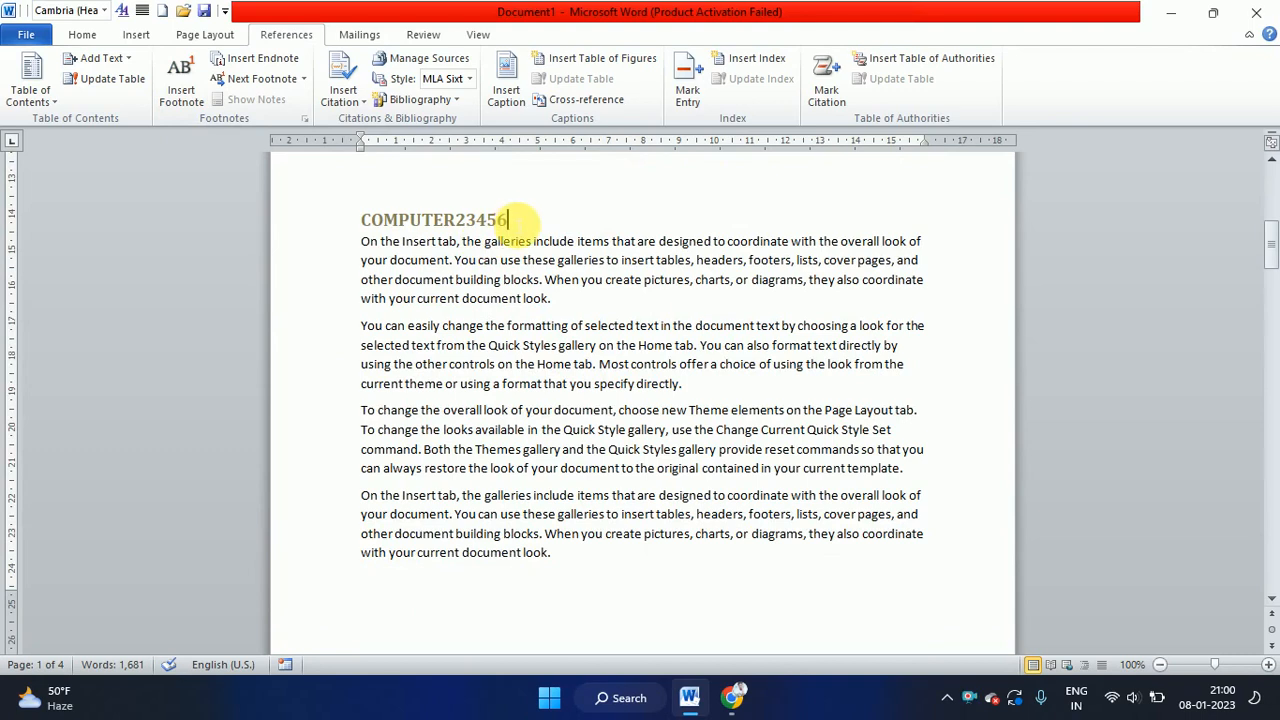
{"action": "left_click", "coordinate": [182, 90]}
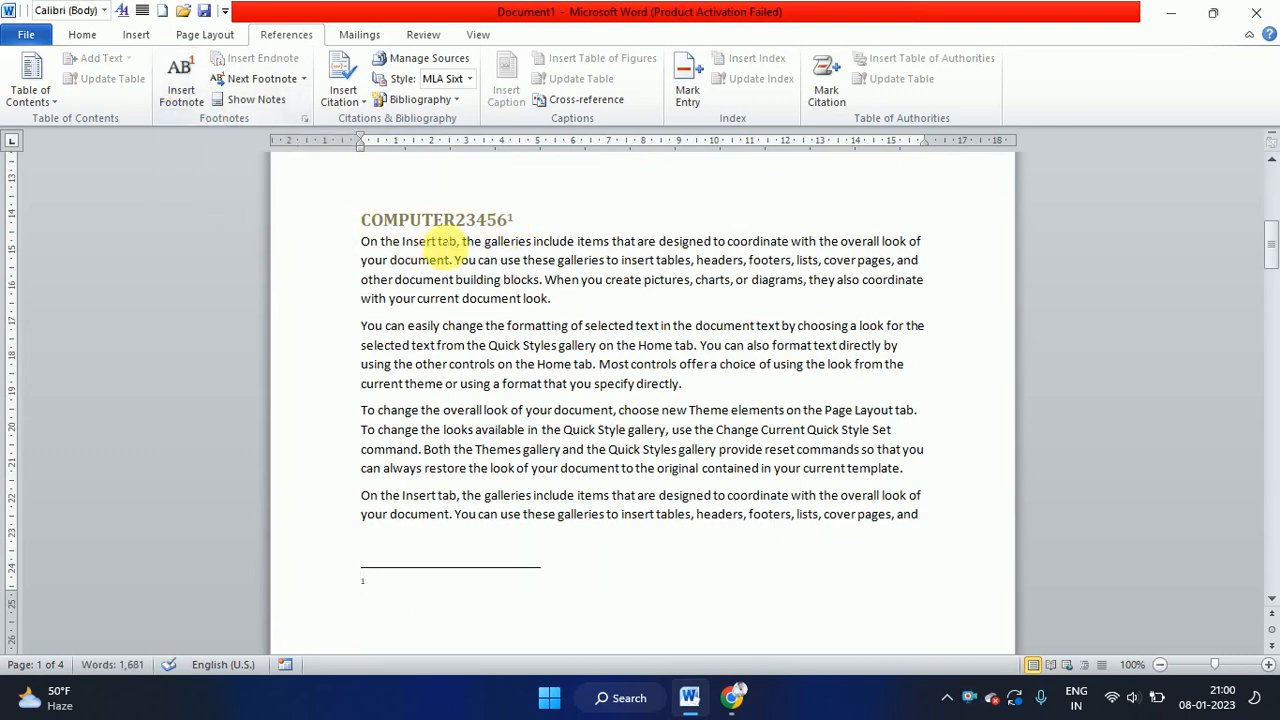
{"action": "scroll", "coordinate": [451, 257], "scroll_direction": "down", "scroll_amount": 7}
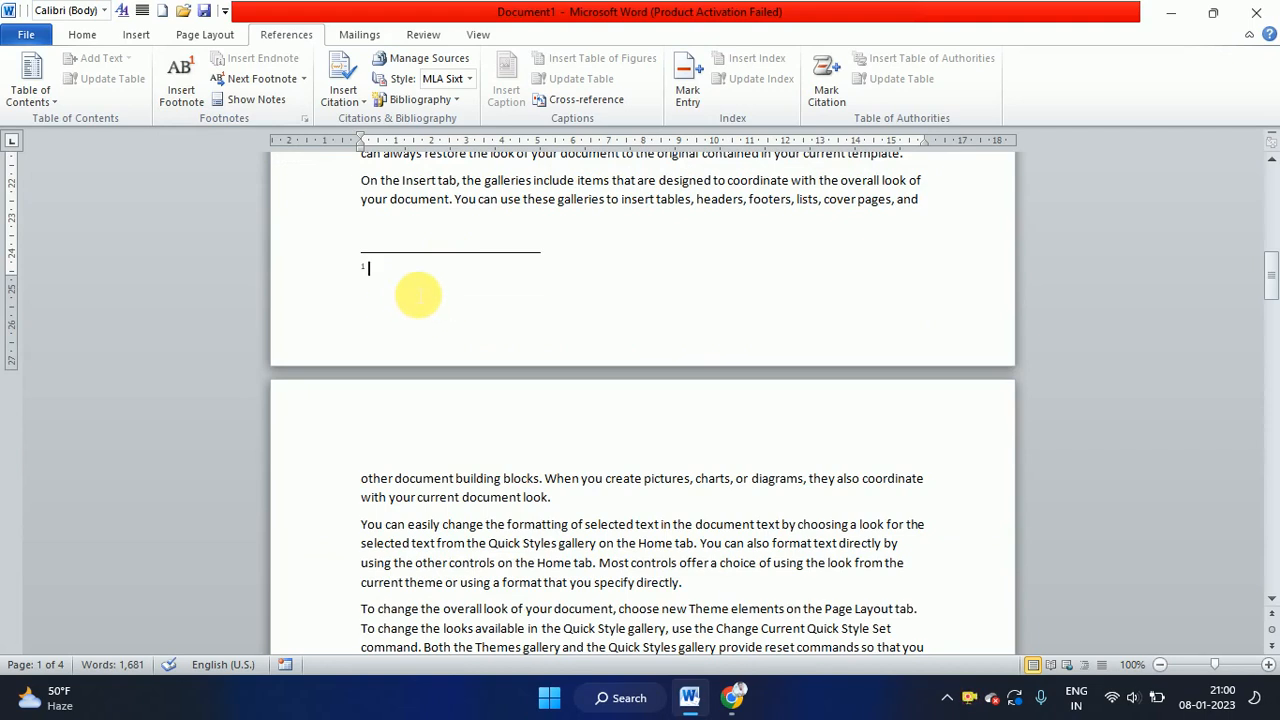
{"action": "type", "text": "YTHGFGHGDFHGGDFDH"}
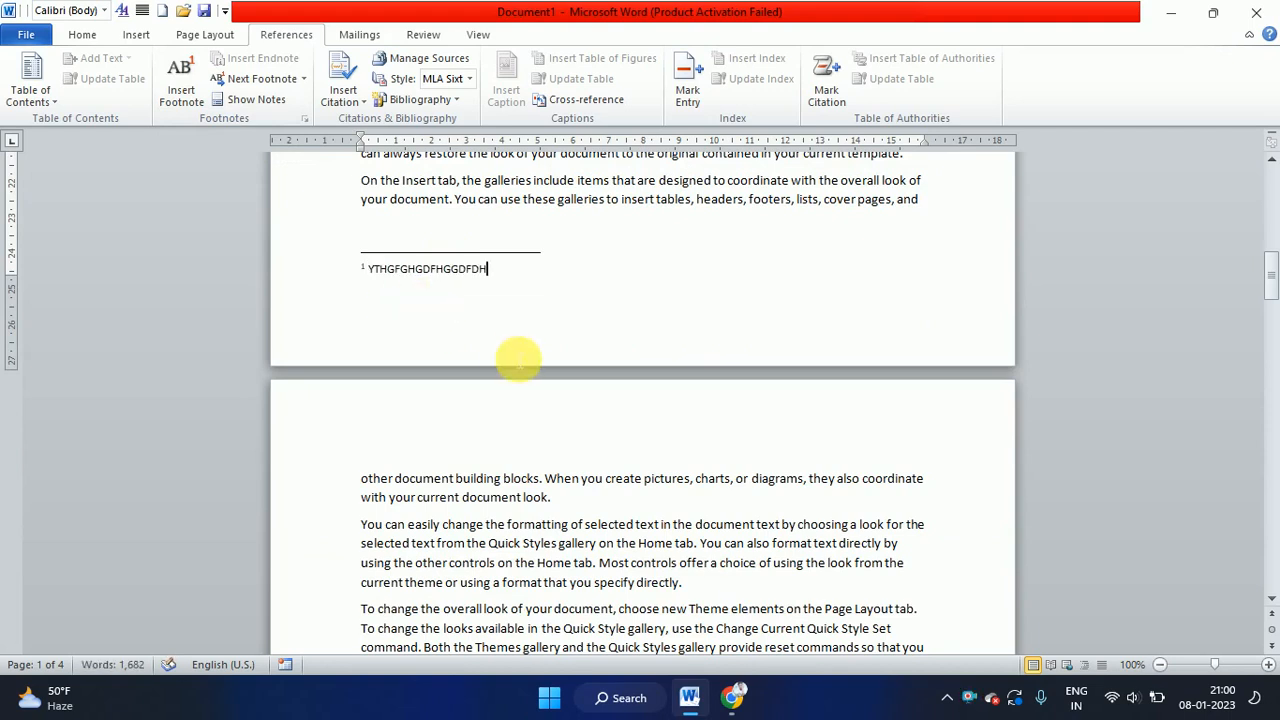
Insert a footnote at the end of the KEYBOARD heading with the note text GHFFDGHFDGHDF
{"action": "scroll", "coordinate": [490, 340], "scroll_direction": "down", "scroll_amount": 3}
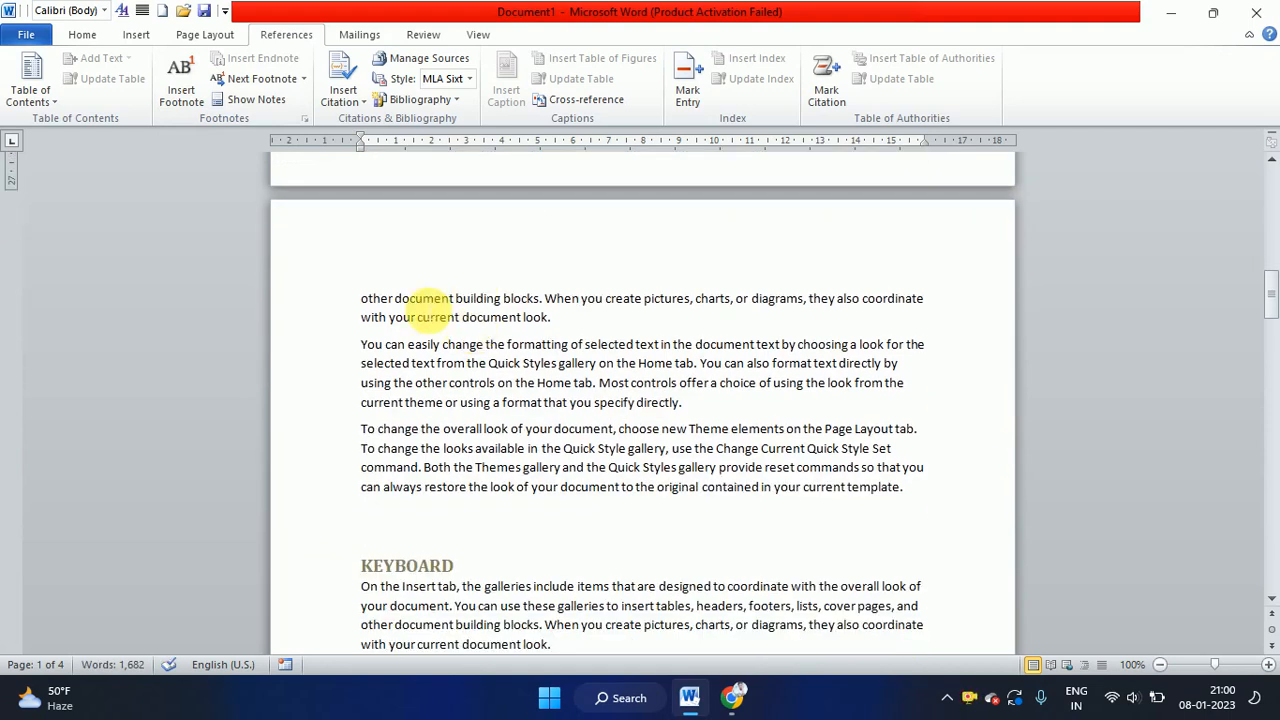
{"action": "left_click", "coordinate": [398, 298]}
{"action": "left_click", "coordinate": [363, 295]}
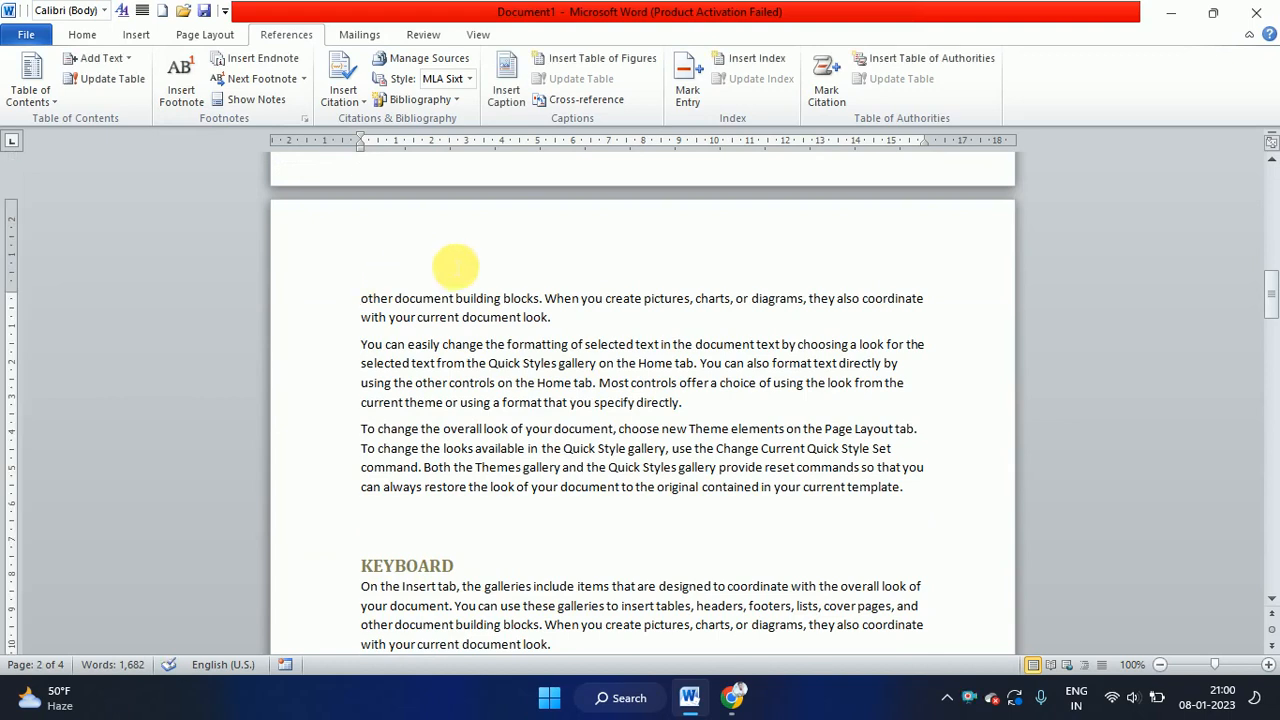
{"action": "left_click", "coordinate": [455, 566]}
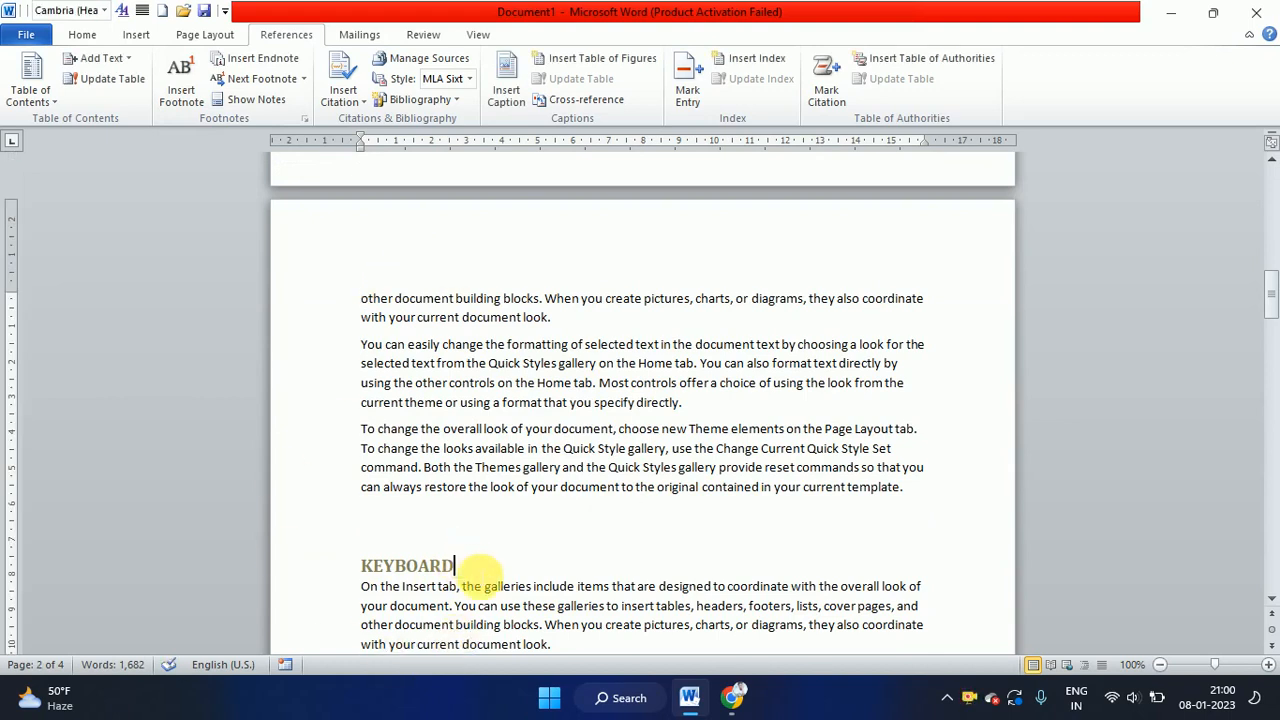
{"action": "scroll", "coordinate": [500, 446], "scroll_direction": "down", "scroll_amount": 5}
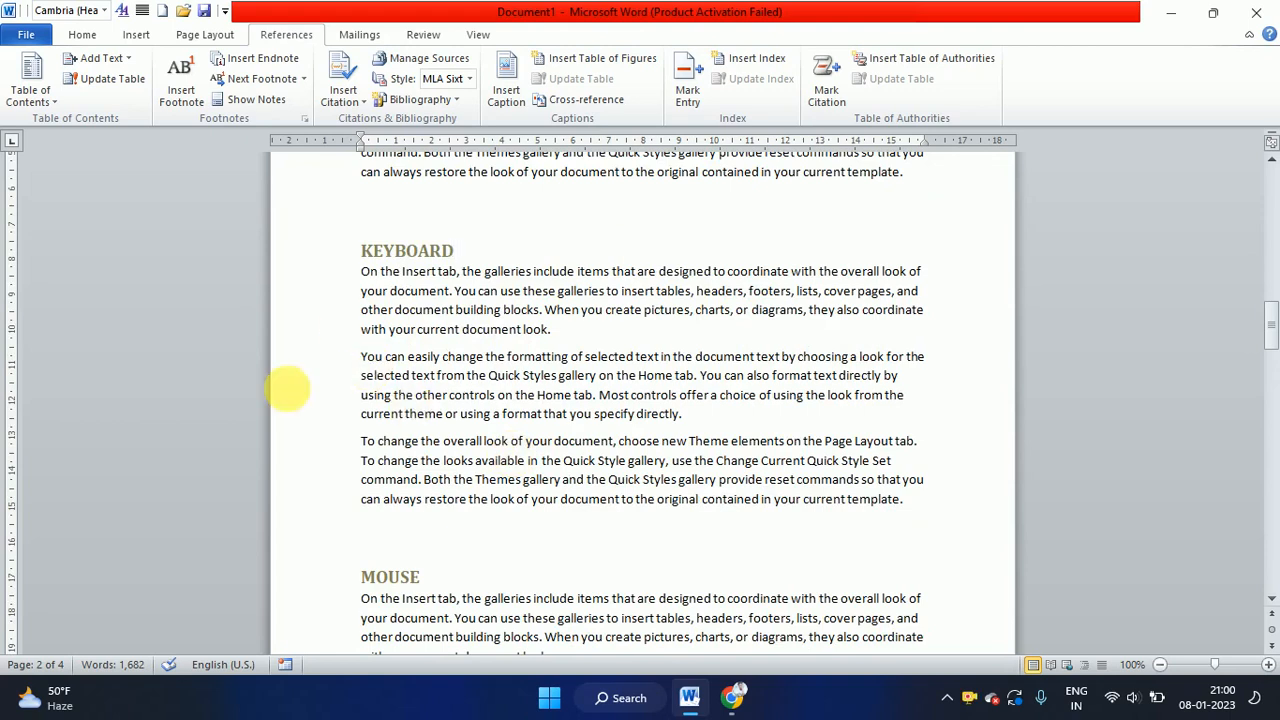
{"action": "scroll", "coordinate": [538, 350], "scroll_direction": "down", "scroll_amount": 4}
{"action": "scroll", "coordinate": [538, 350], "scroll_direction": "down", "scroll_amount": 2}
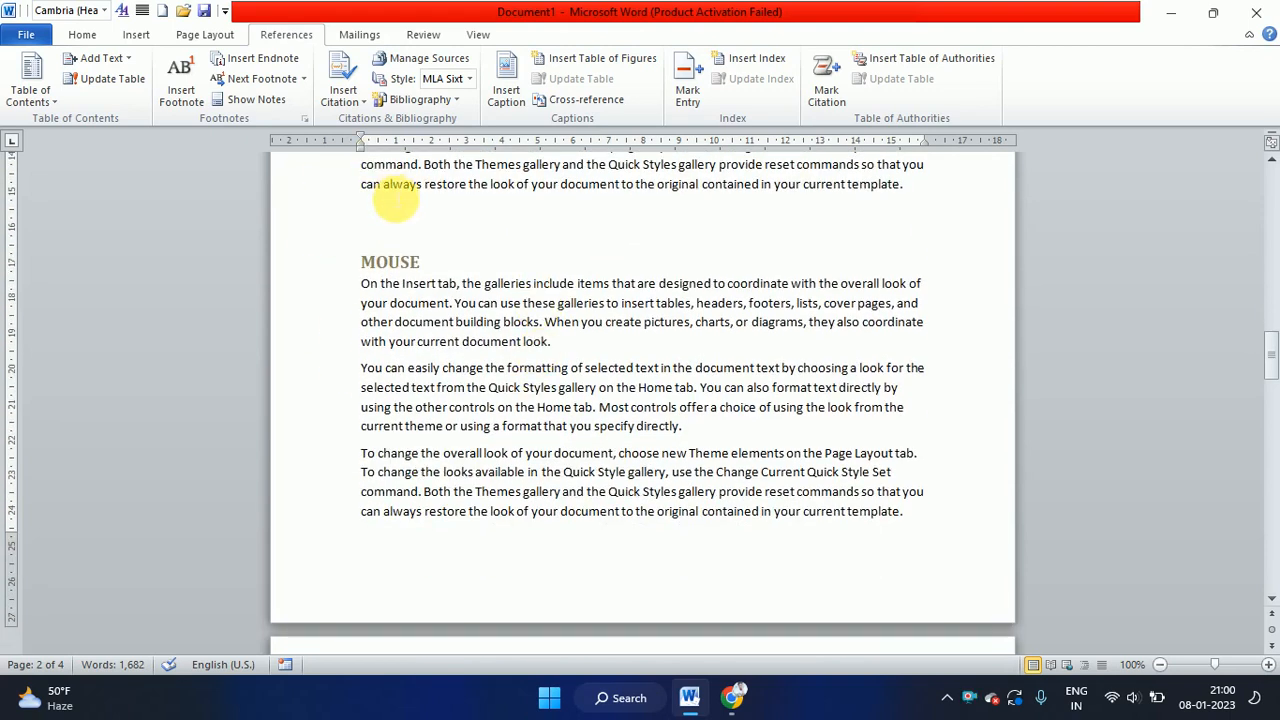
{"action": "left_click", "coordinate": [180, 88]}
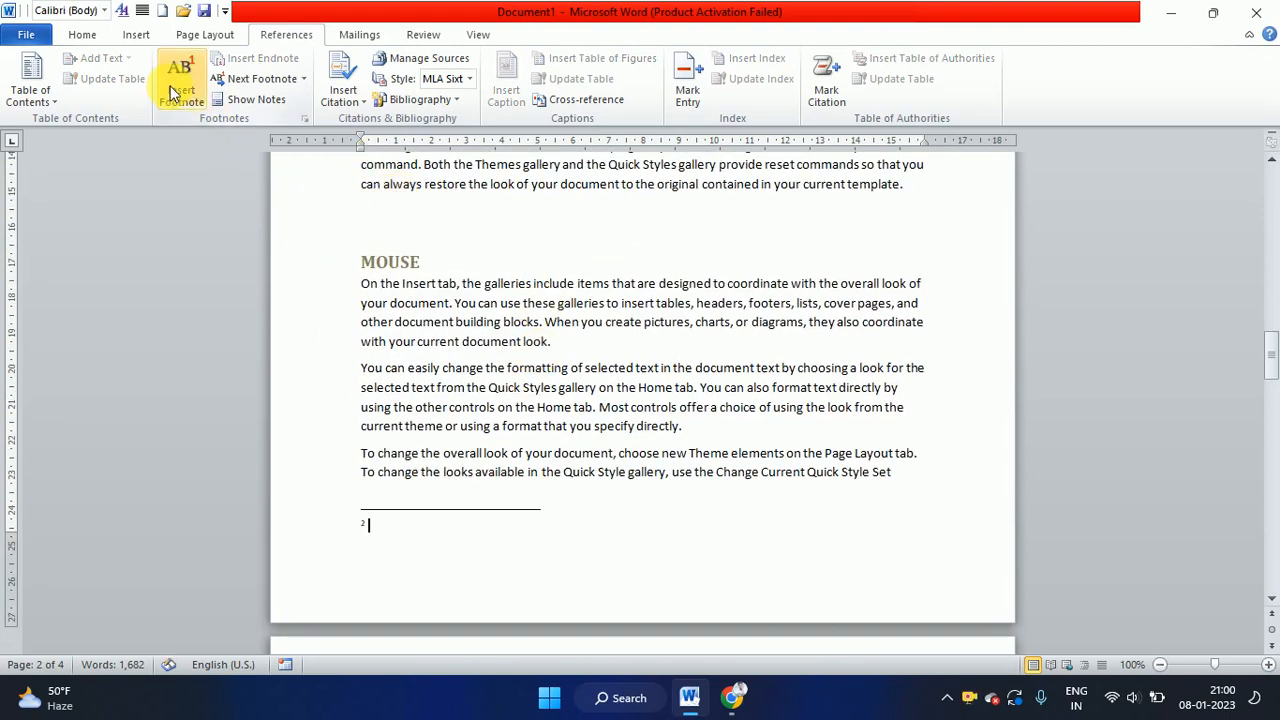
{"action": "type", "text": "GHFFDGHFDGHDF"}
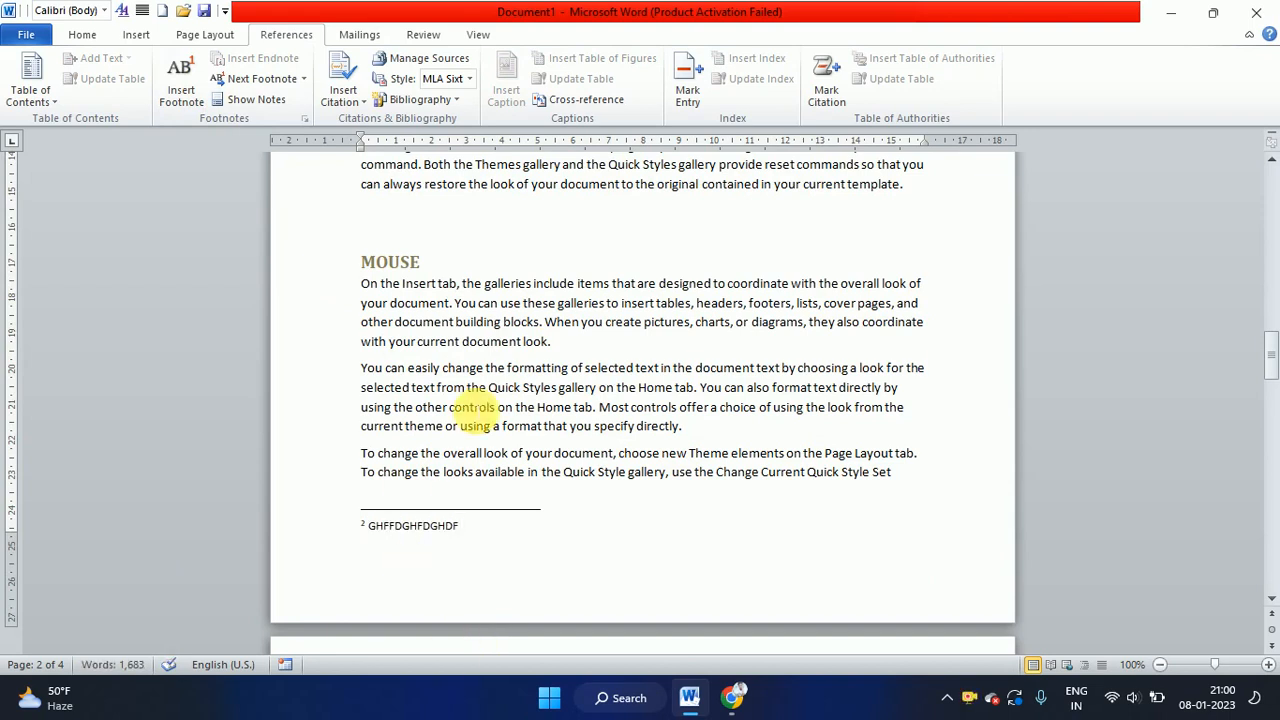
Insert an endnote at the end of the COMPUTER23456 heading, after its footnote mark, with the text FDGDFGDLJOFG;JKDFS;GJSDOF
{"action": "scroll", "coordinate": [470, 414], "scroll_direction": "up", "scroll_amount": 10}
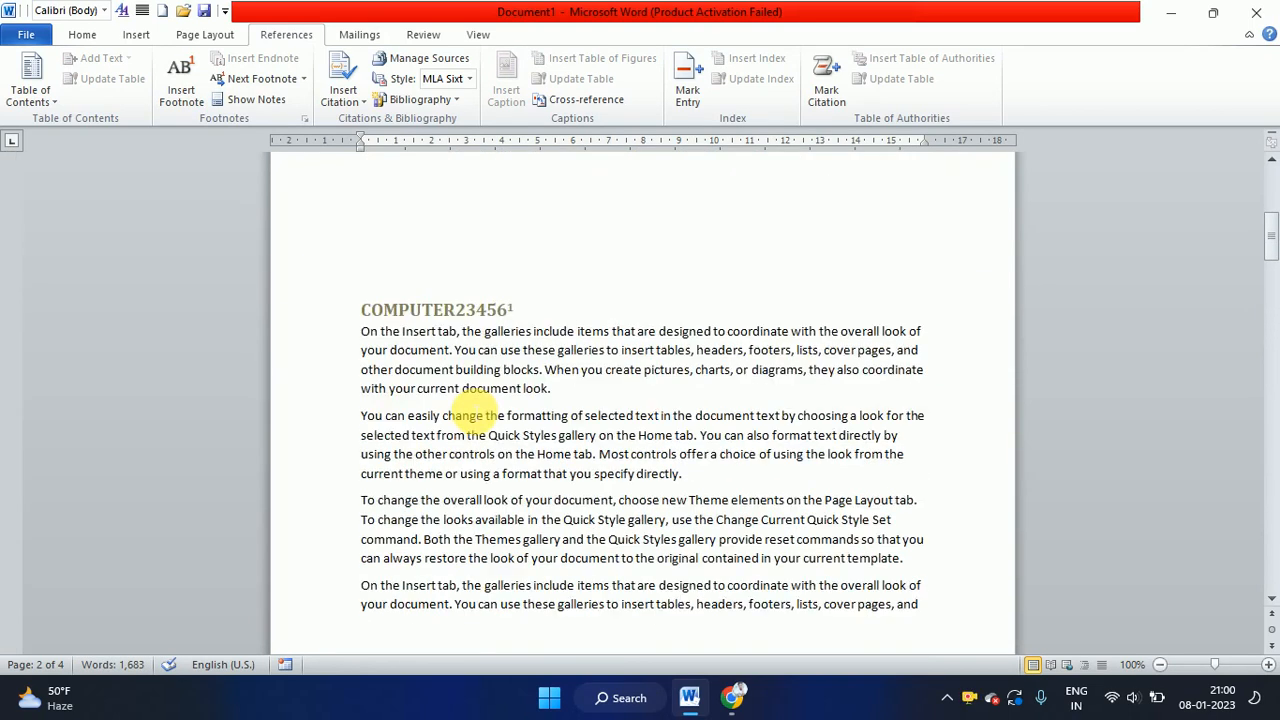
{"action": "scroll", "coordinate": [591, 363], "scroll_direction": "up", "scroll_amount": 7}
{"action": "scroll", "coordinate": [528, 443], "scroll_direction": "down", "scroll_amount": 4}
{"action": "left_click", "coordinate": [543, 490]}
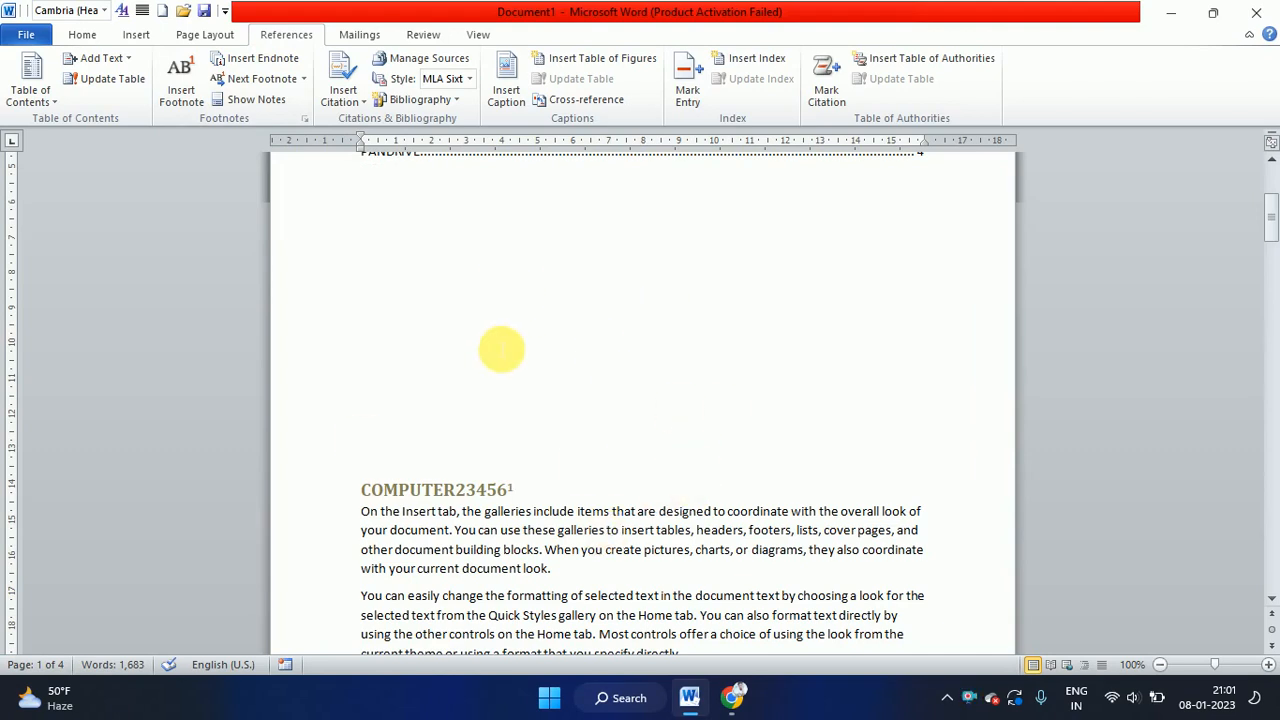
{"action": "left_click", "coordinate": [250, 66]}
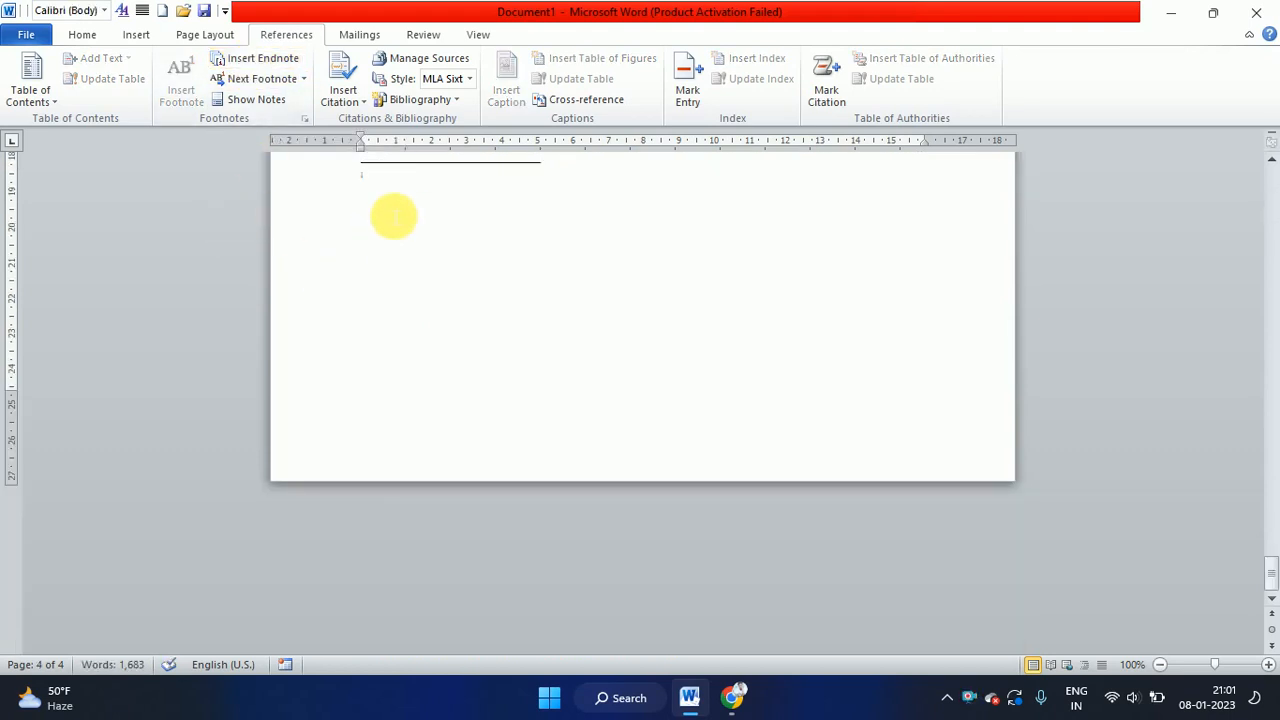
{"action": "type", "text": "FDGDFGDLJOFG;JKDFS;G"}
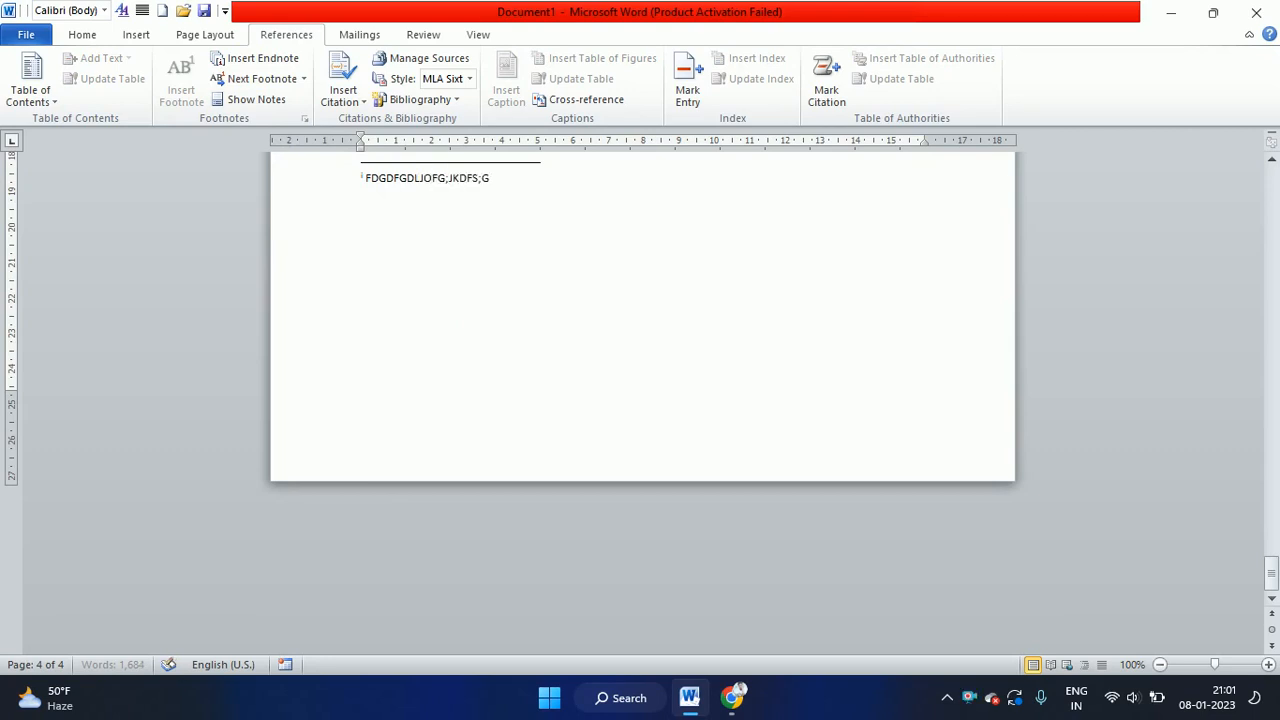
{"action": "type", "text": "JSDOF"}
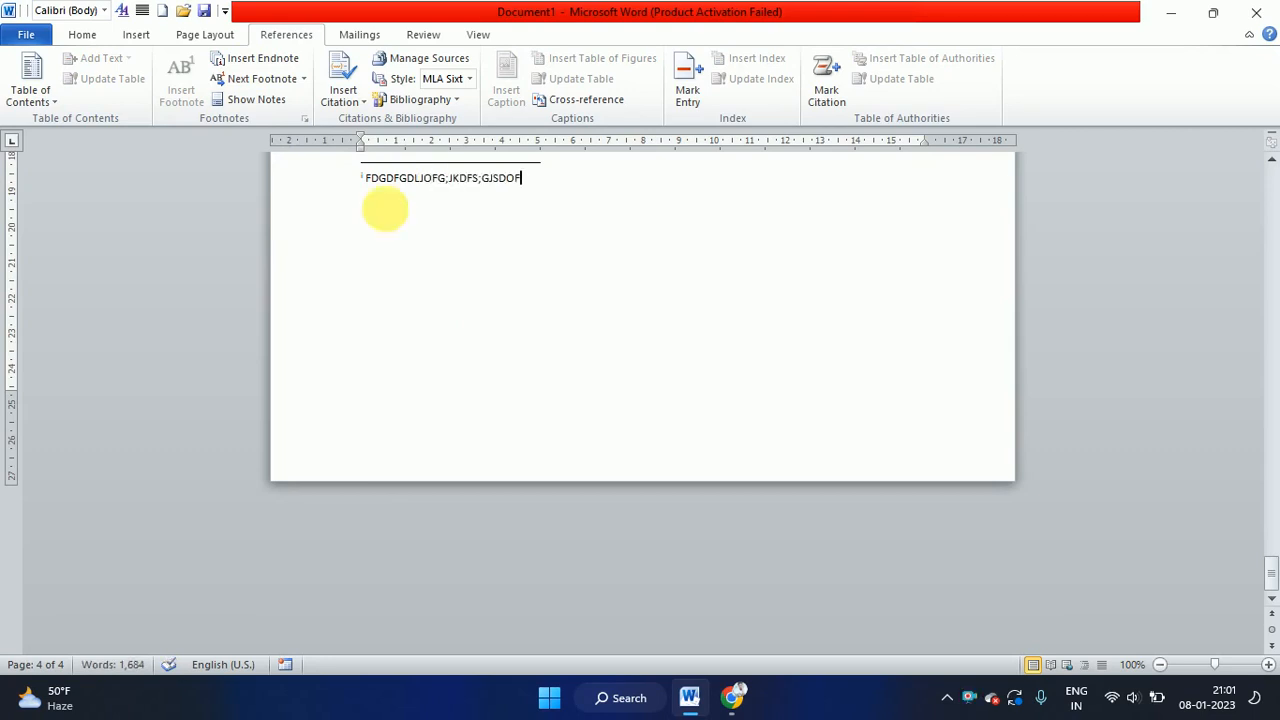
Go to the previous footnote reference from the endnote, and show the notes with the footnote area in view
{"action": "left_click", "coordinate": [304, 80]}
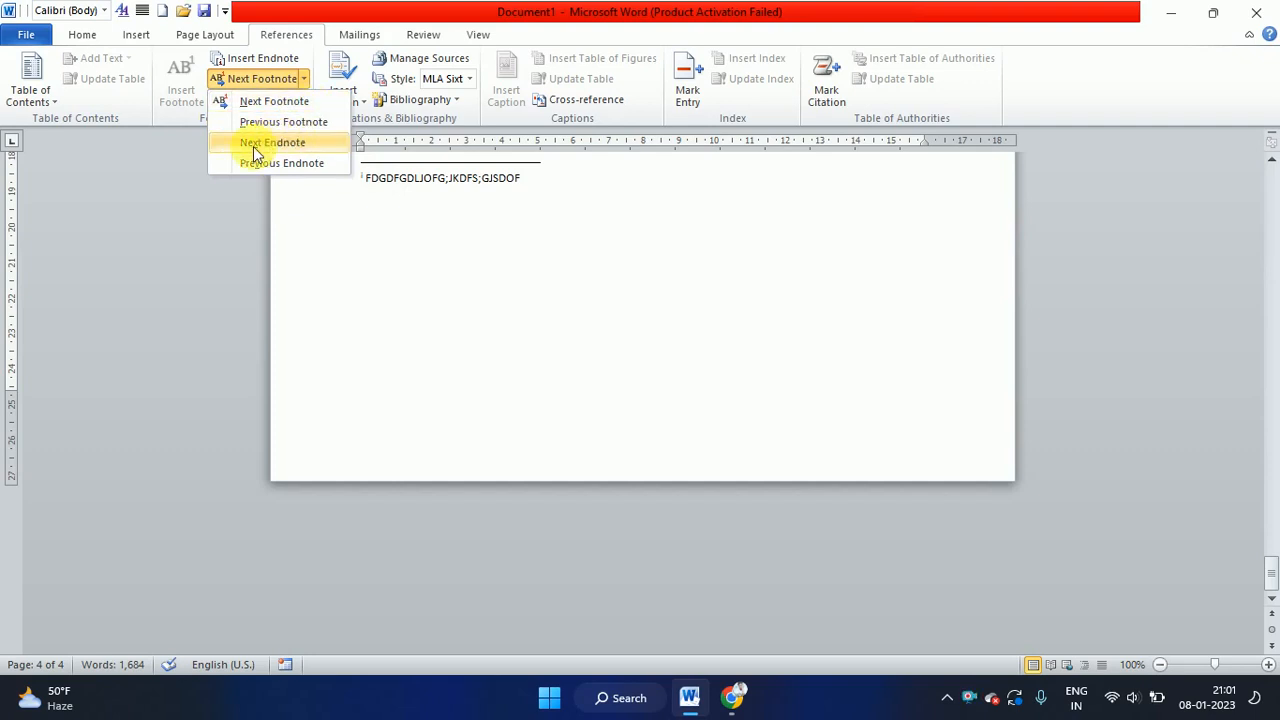
{"action": "left_click", "coordinate": [303, 122]}
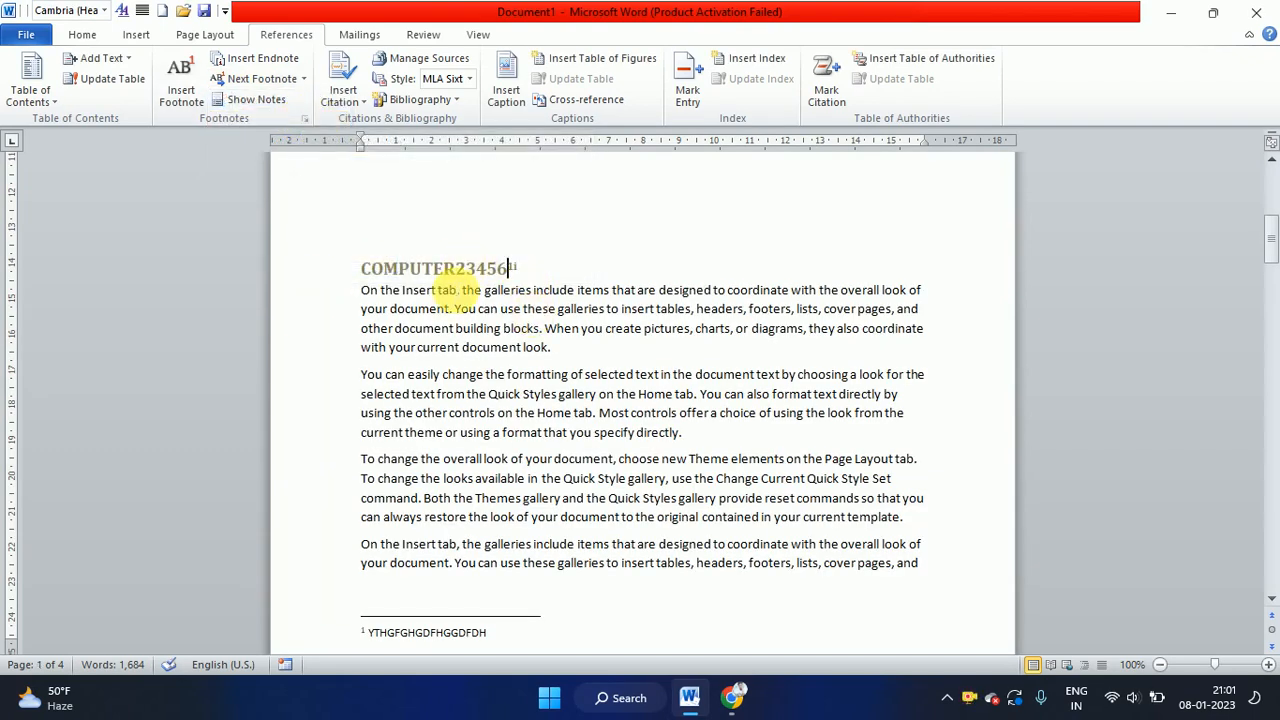
{"action": "left_click", "coordinate": [257, 100]}
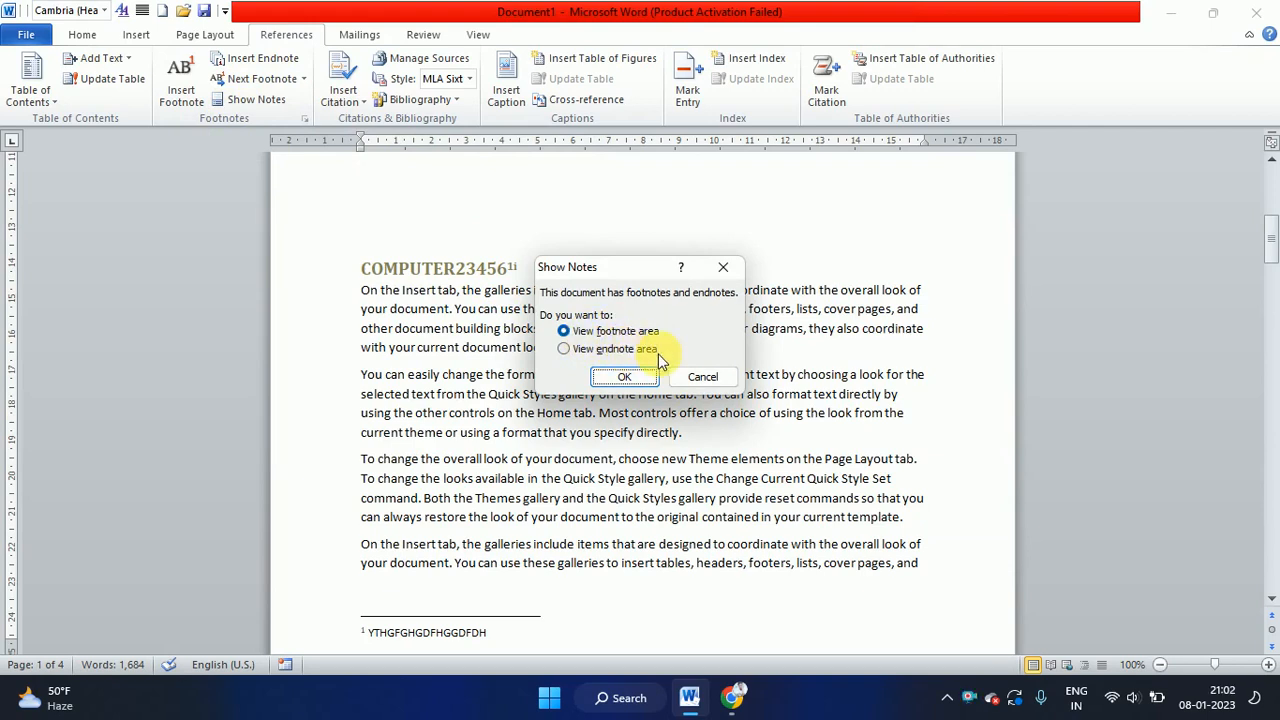
{"action": "left_click", "coordinate": [624, 377]}
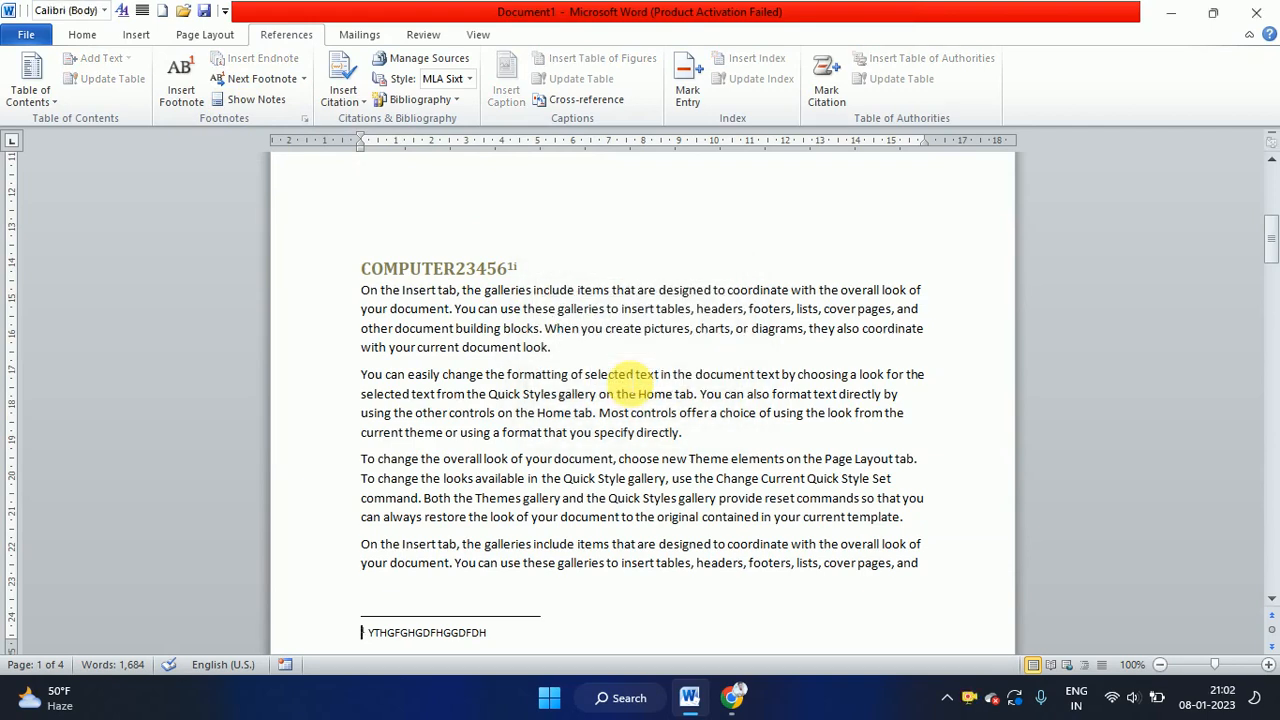
{"action": "scroll", "coordinate": [400, 412], "scroll_direction": "down", "scroll_amount": 4}
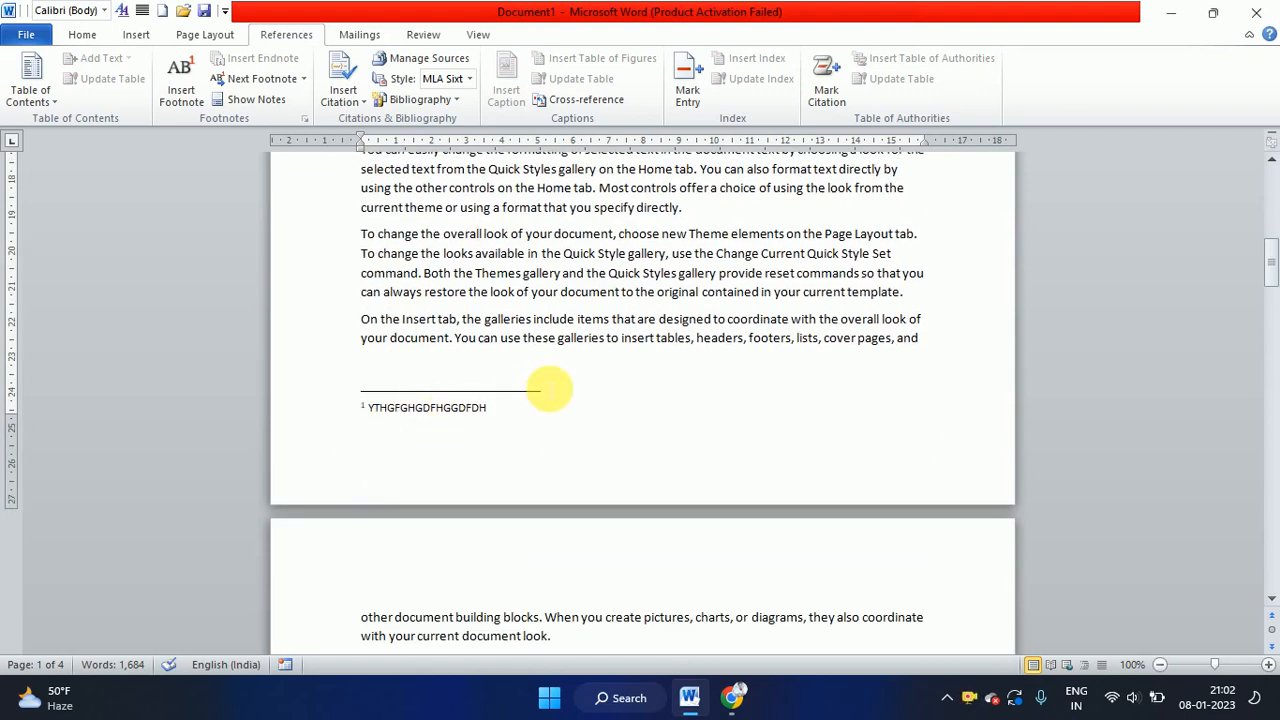
Go to the next footnote in the footnote text, and return to the previous one
{"action": "left_click", "coordinate": [303, 79]}
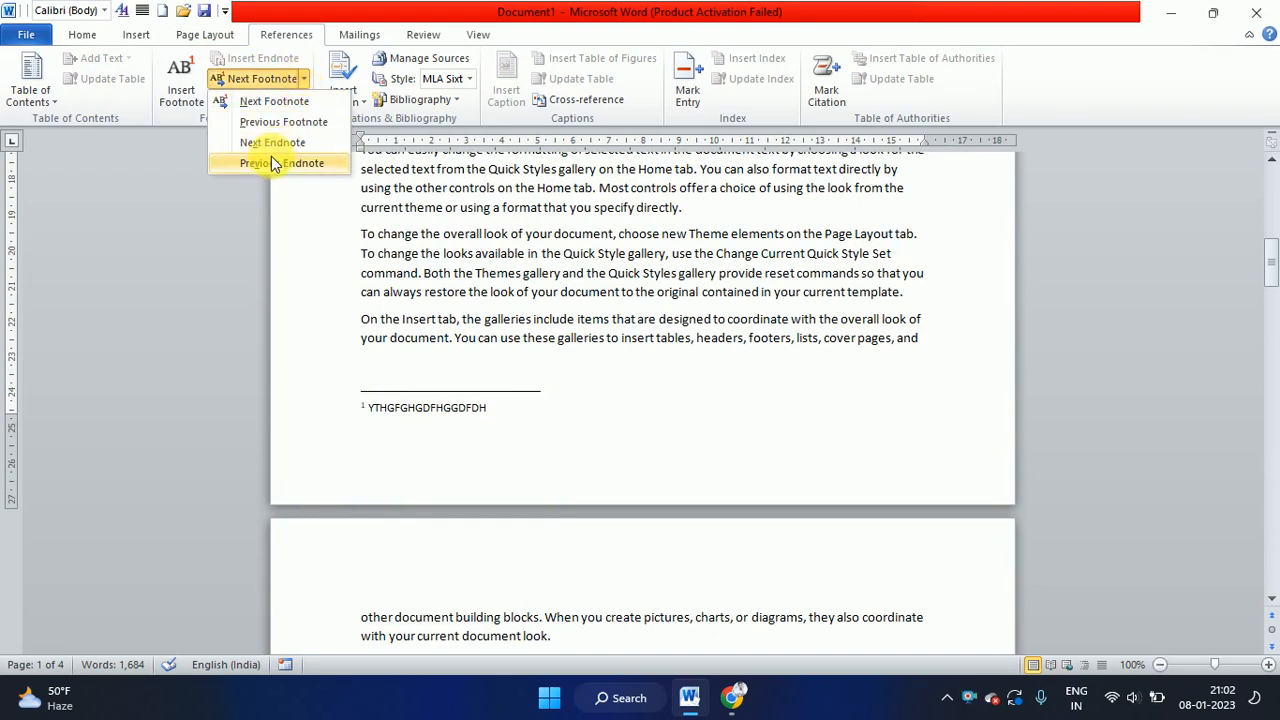
{"action": "left_click", "coordinate": [300, 102]}
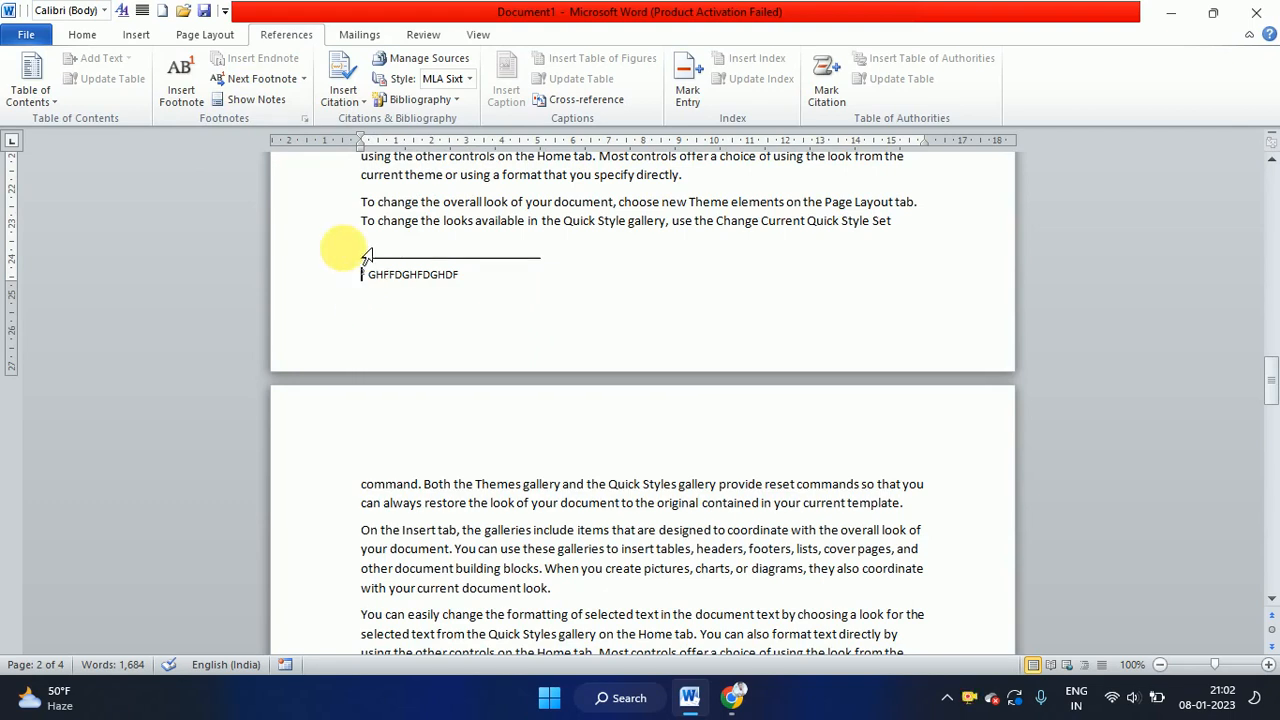
{"action": "left_click", "coordinate": [303, 80]}
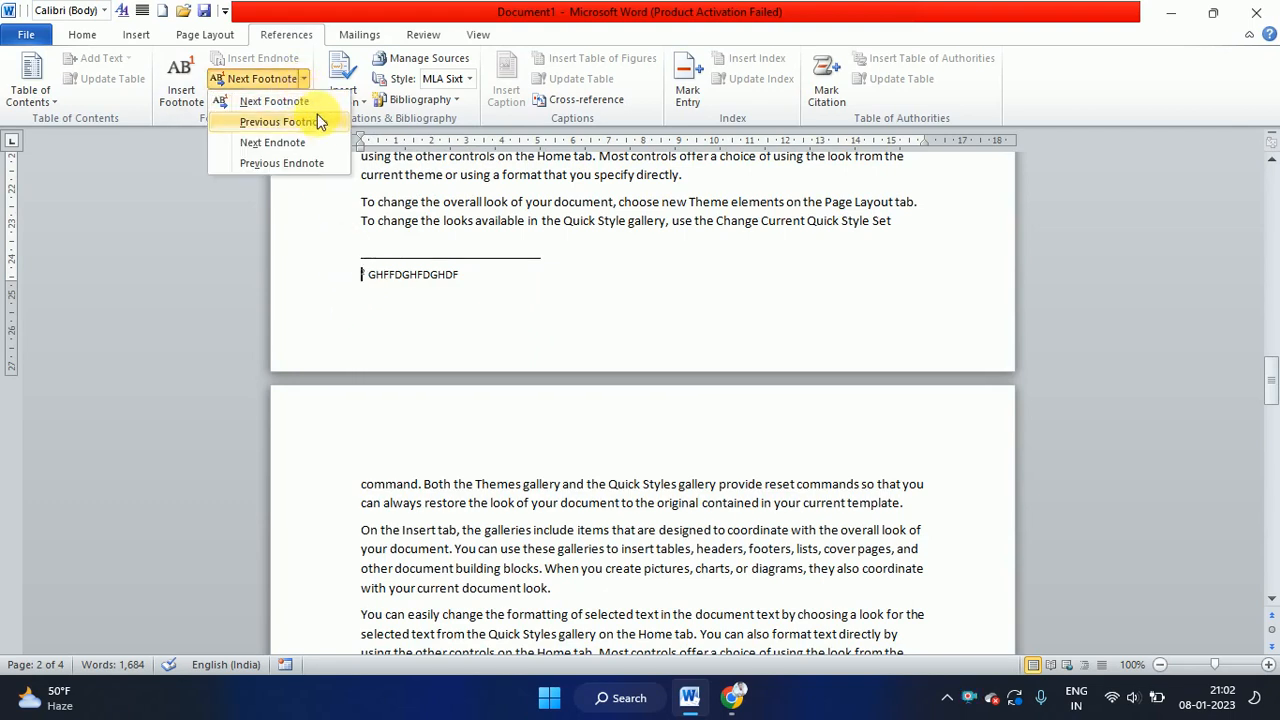
{"action": "left_click", "coordinate": [325, 125]}
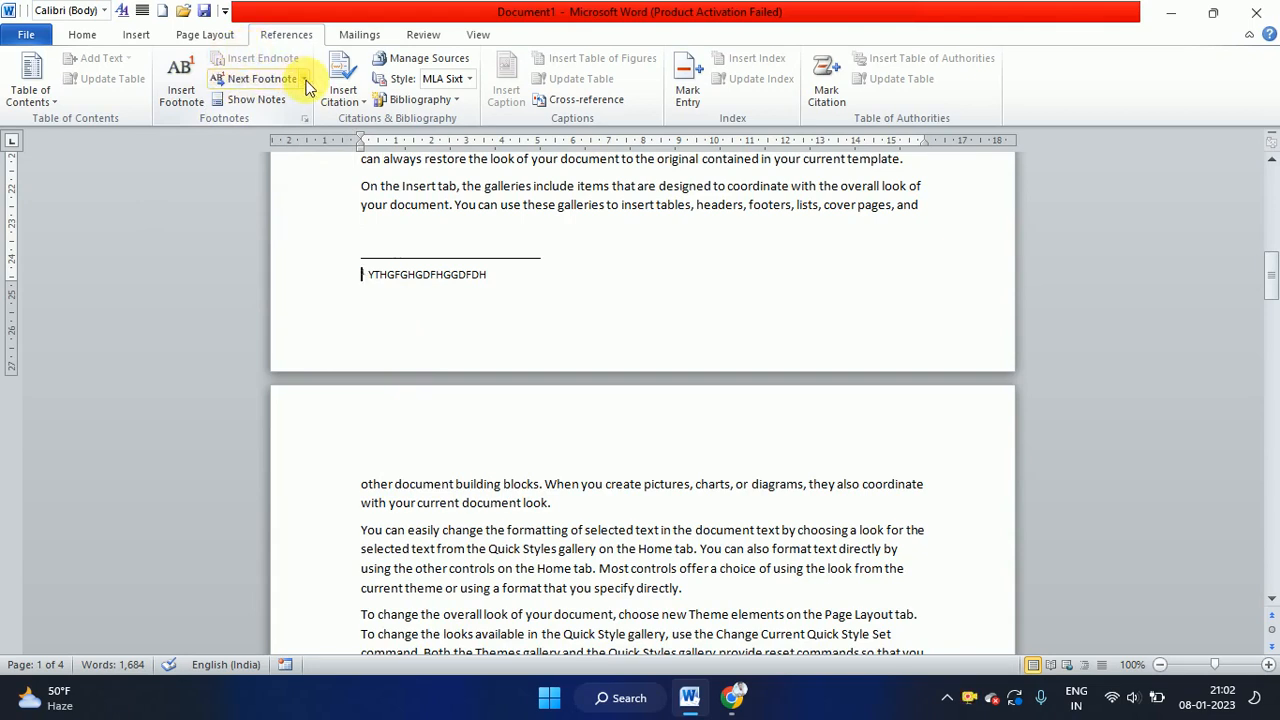
Show the notes from the first footnote's reference in the heading, choosing to view the endnote area
{"action": "left_click", "coordinate": [258, 100]}
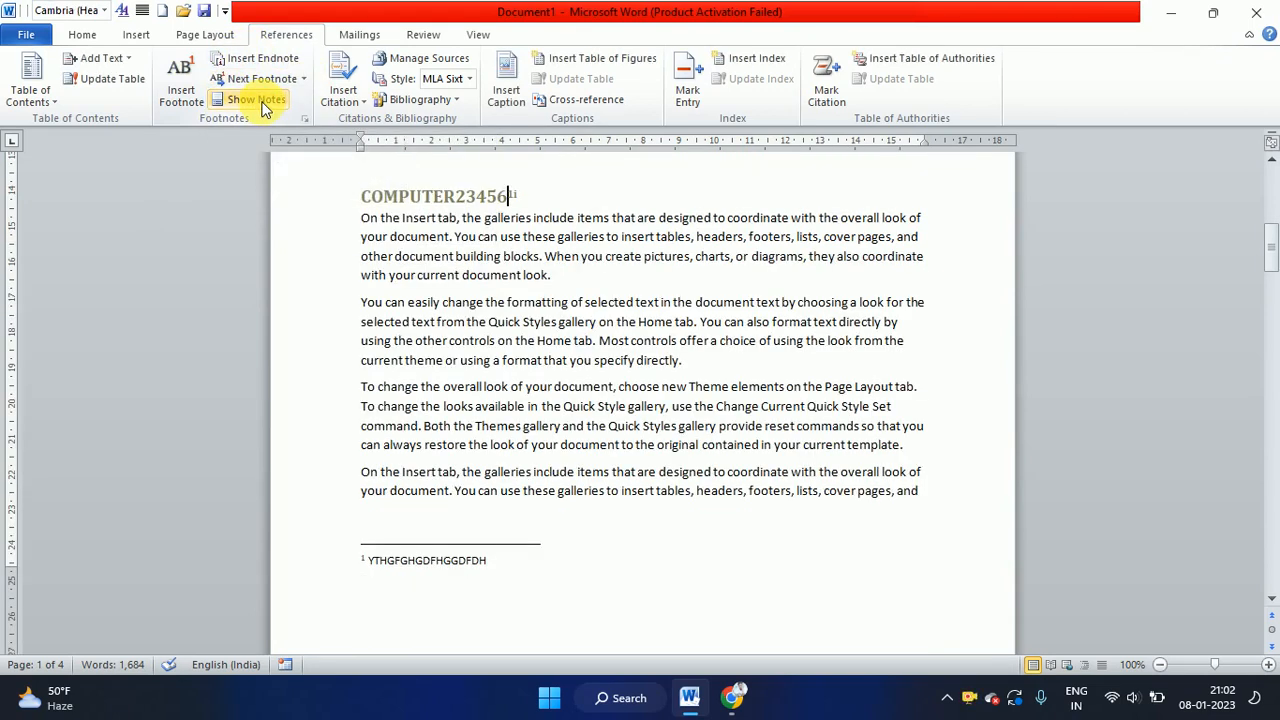
{"action": "left_click", "coordinate": [258, 100]}
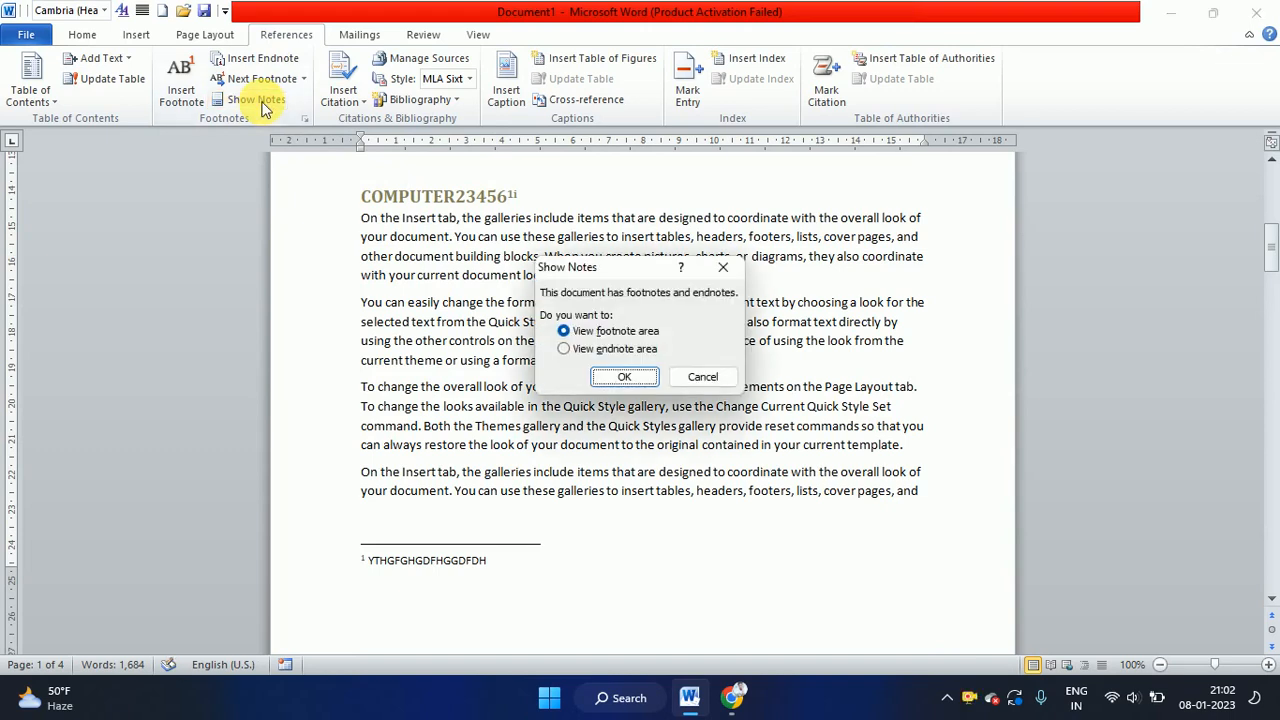
{"action": "left_click", "coordinate": [618, 352]}
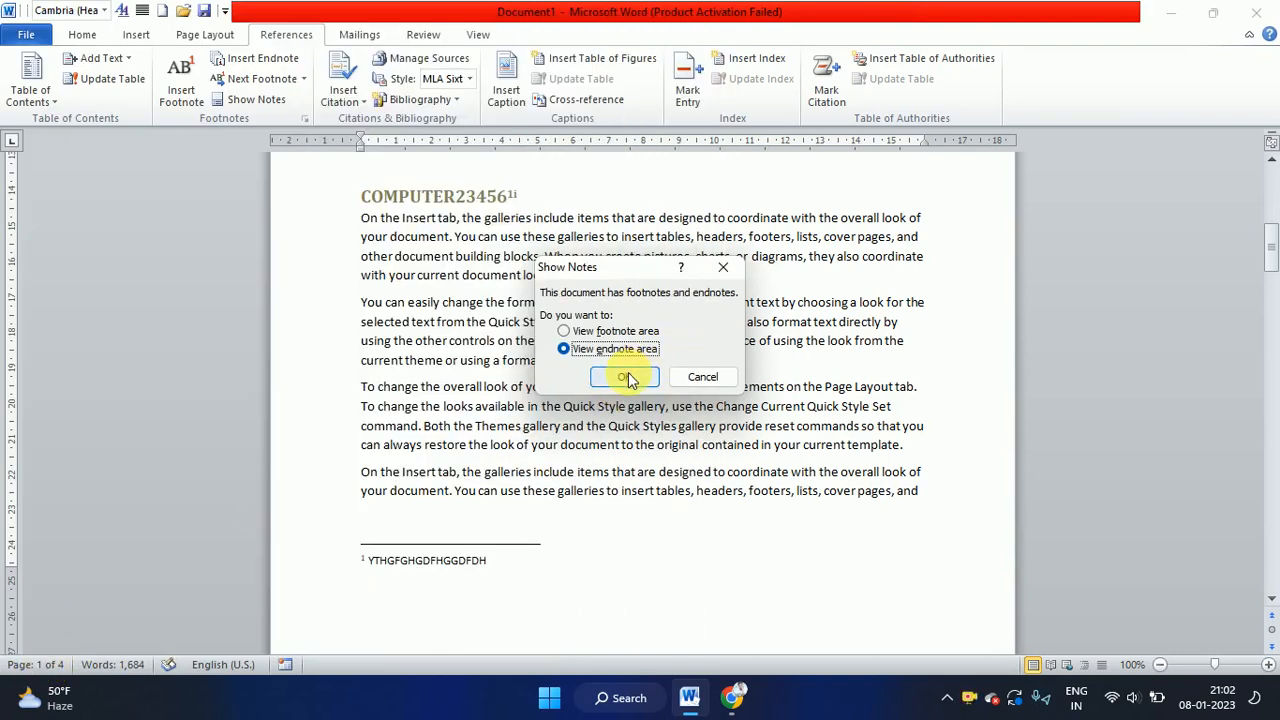
{"action": "left_click", "coordinate": [626, 377]}
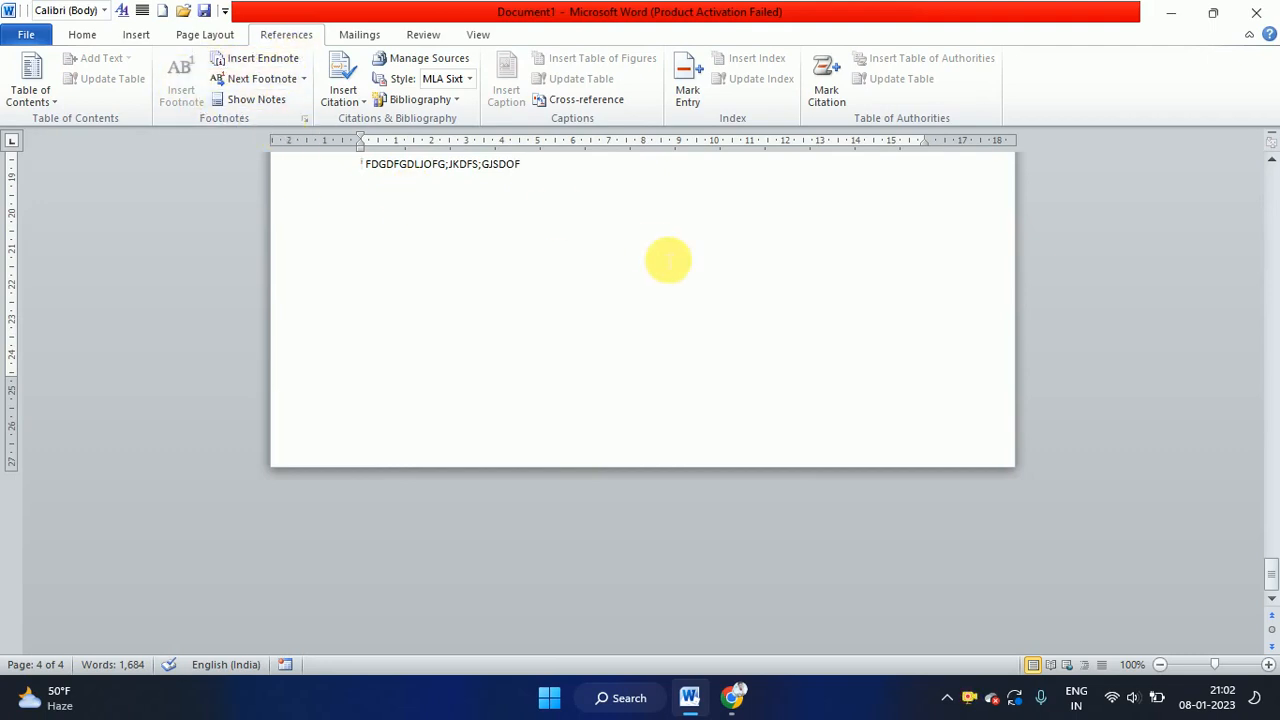
Review the note reference marks on the KEYBOARD and COMPUTER23456 headings and the footnote text on the first page
{"action": "scroll", "coordinate": [669, 257], "scroll_direction": "up", "scroll_amount": 5}
{"action": "scroll", "coordinate": [659, 263], "scroll_direction": "up", "scroll_amount": 15}
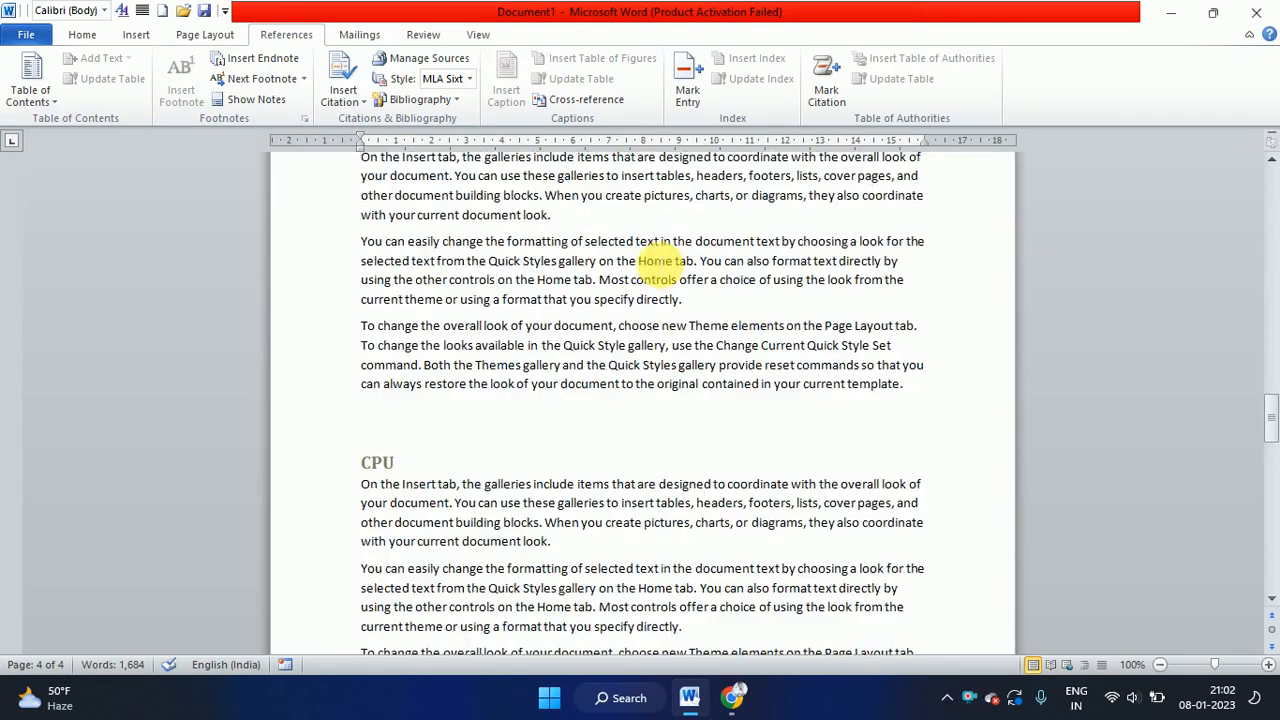
{"action": "scroll", "coordinate": [658, 265], "scroll_direction": "up", "scroll_amount": 15}
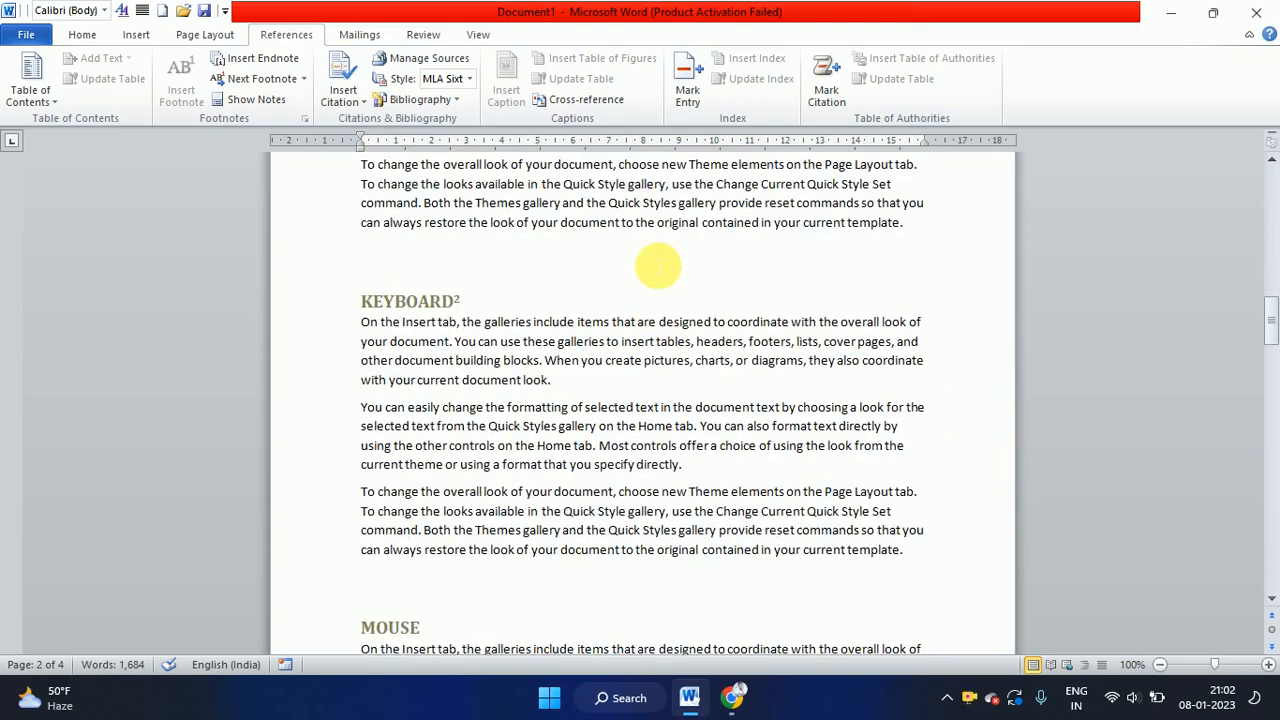
{"action": "scroll", "coordinate": [658, 265], "scroll_direction": "up", "scroll_amount": 10}
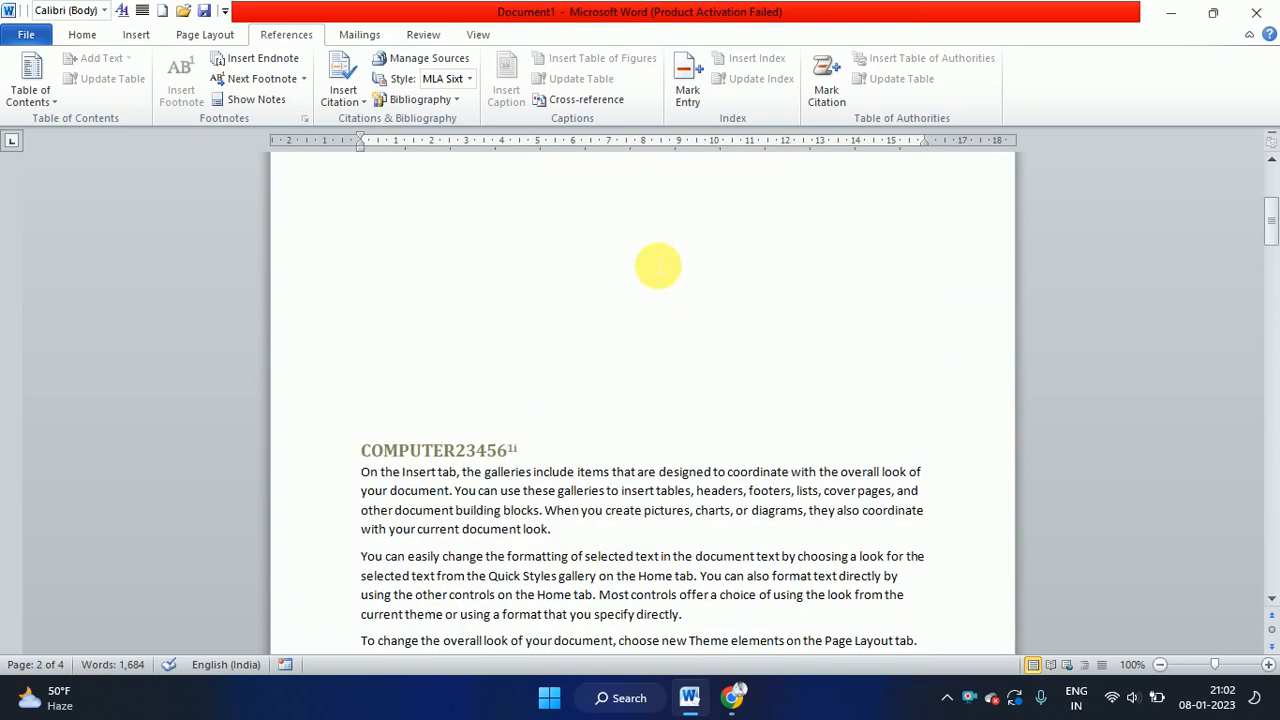
{"action": "scroll", "coordinate": [480, 290], "scroll_direction": "down", "scroll_amount": 2}
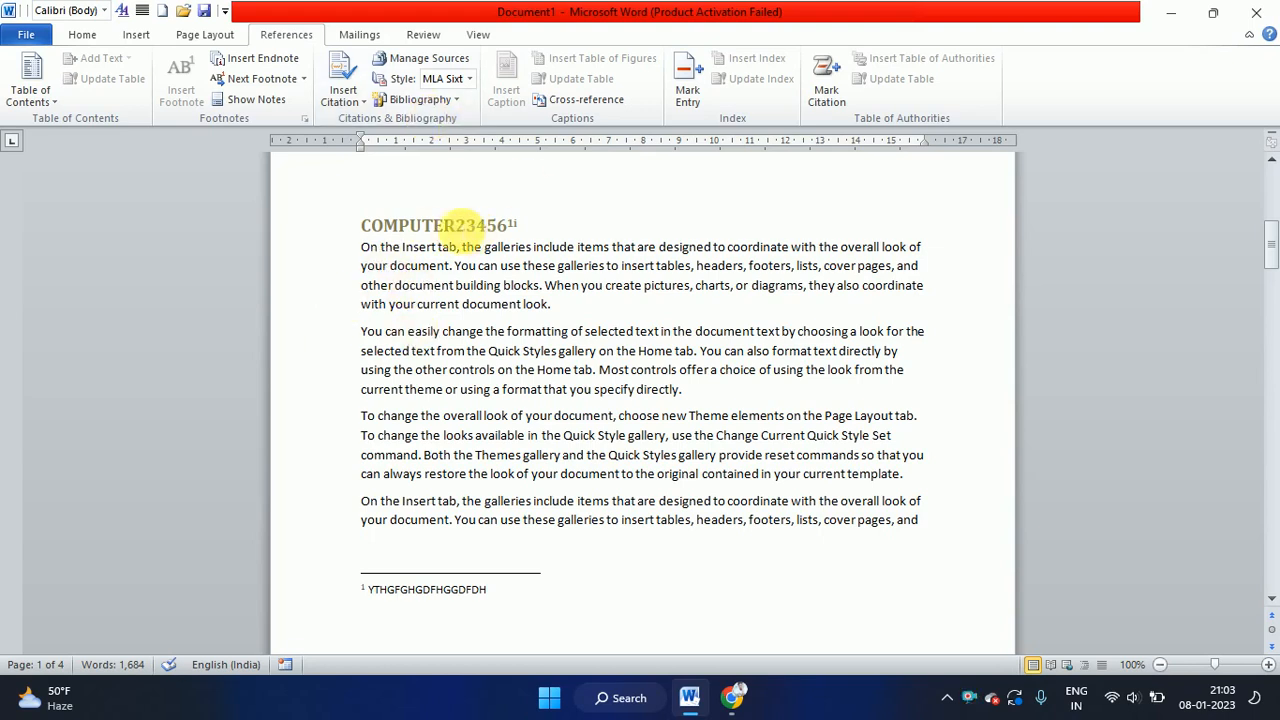
{"action": "left_click_drag", "start_coordinate": [362, 224], "coordinate": [523, 228]}
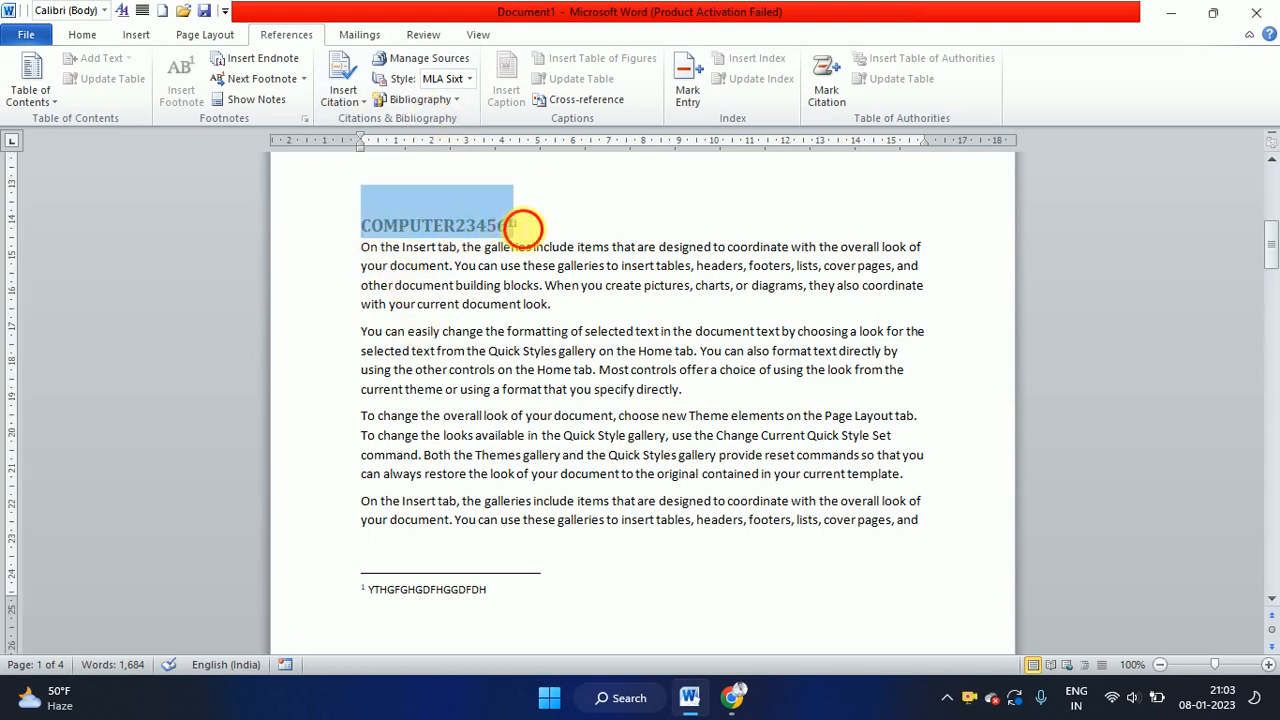
{"action": "left_click", "coordinate": [523, 228]}
{"action": "scroll", "coordinate": [563, 400], "scroll_direction": "down", "scroll_amount": 4}
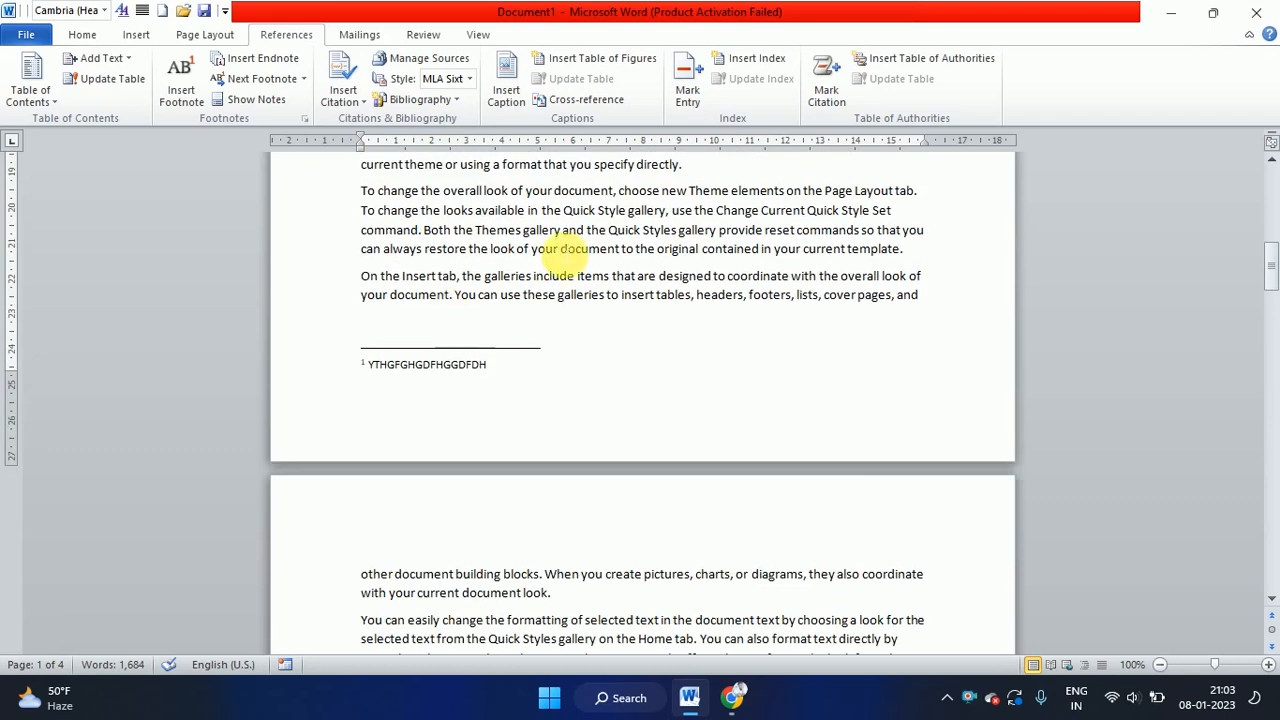
{"action": "scroll", "coordinate": [520, 265], "scroll_direction": "up", "scroll_amount": 3}
{"action": "type", "text": "i"}
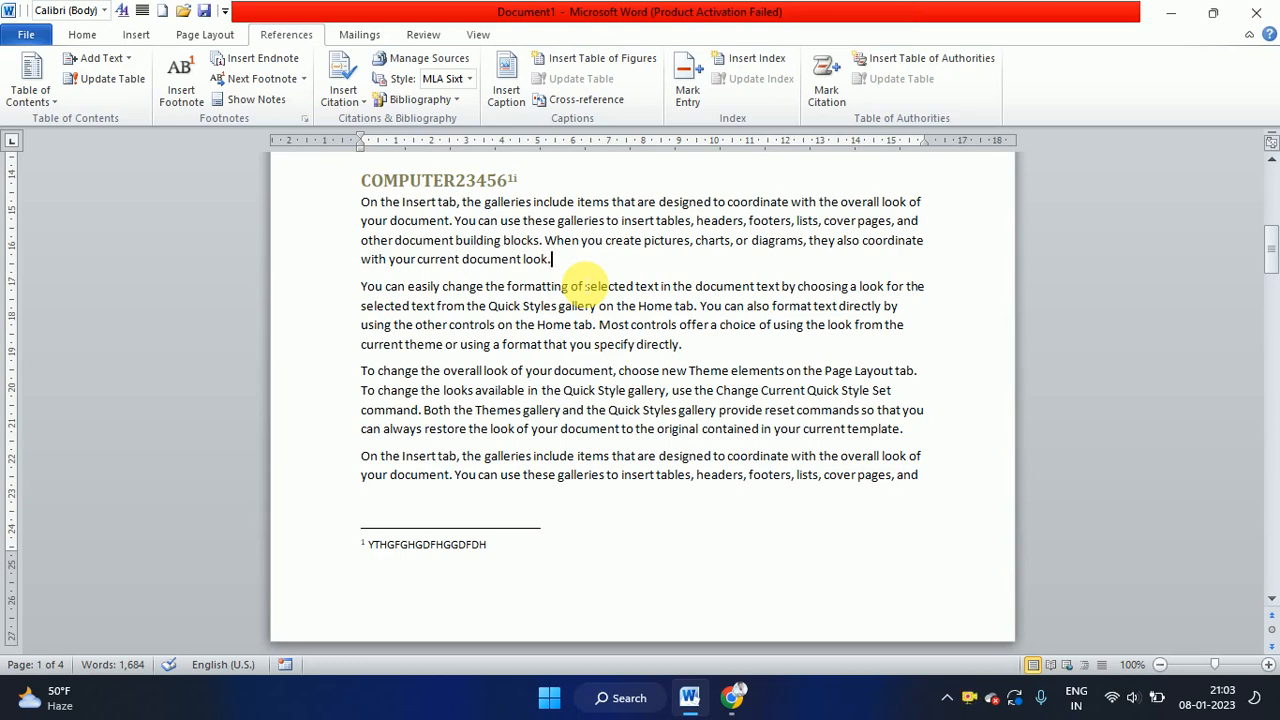
Start a new Book source for a citation at the end of the first paragraph under COMPUTER23456, and enter the author's name
{"action": "left_click", "coordinate": [365, 110]}
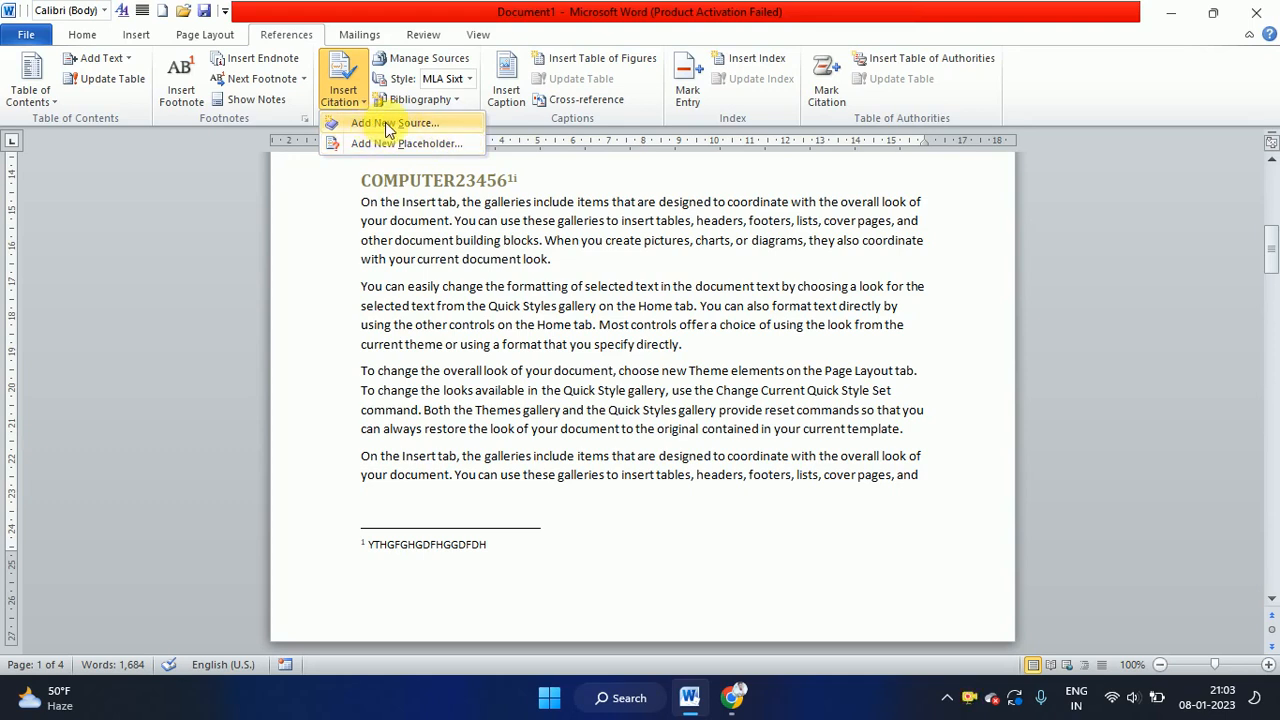
{"action": "left_click", "coordinate": [388, 124]}
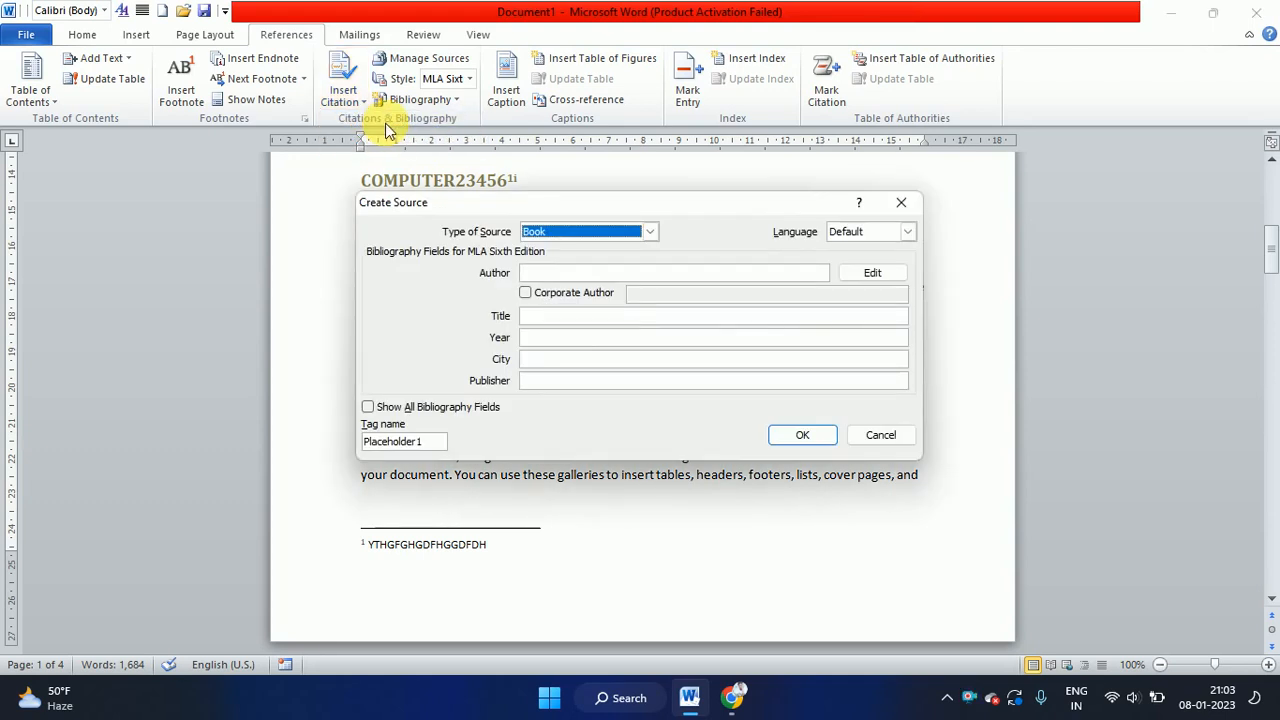
{"action": "left_click", "coordinate": [651, 231]}
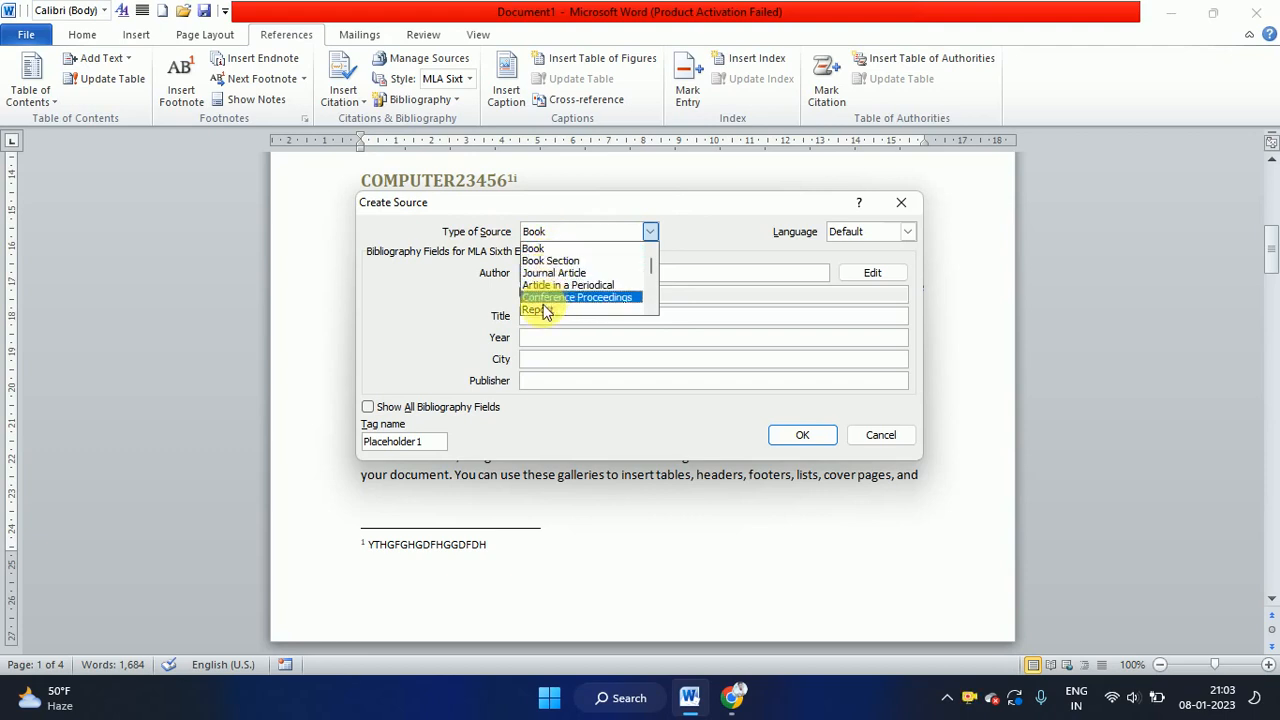
{"action": "left_click", "coordinate": [570, 250]}
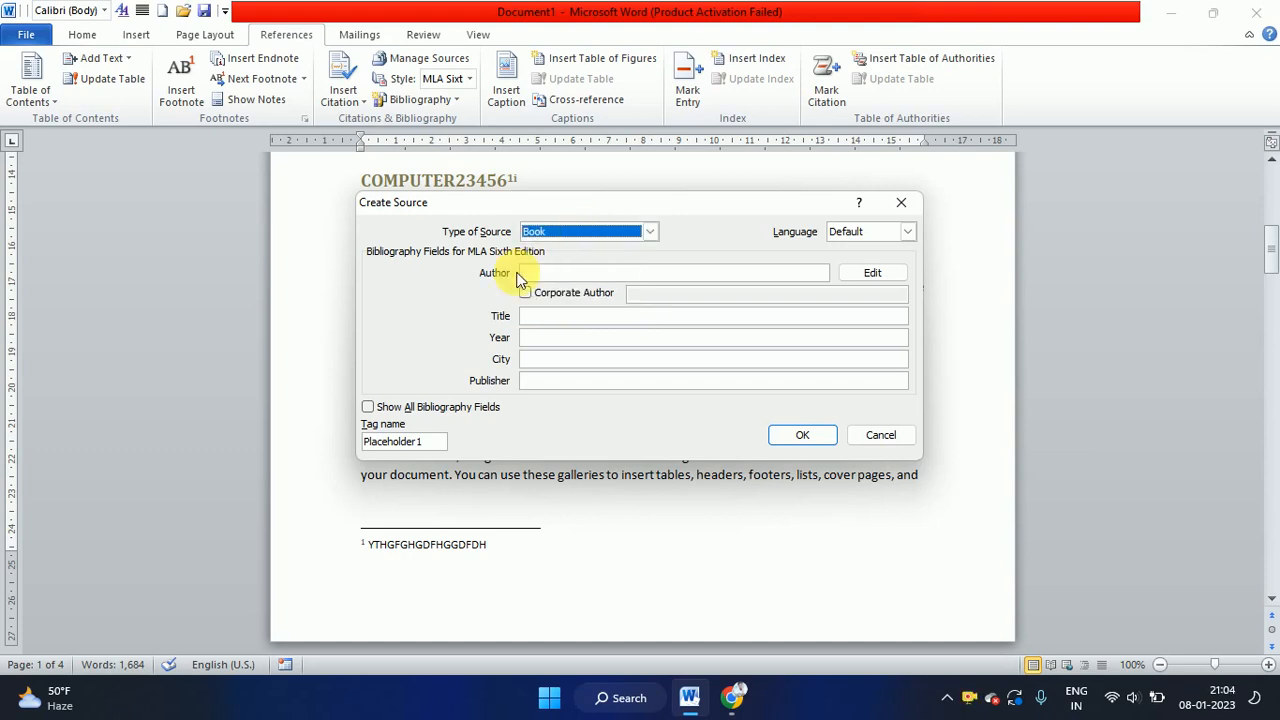
{"action": "left_click", "coordinate": [548, 273]}
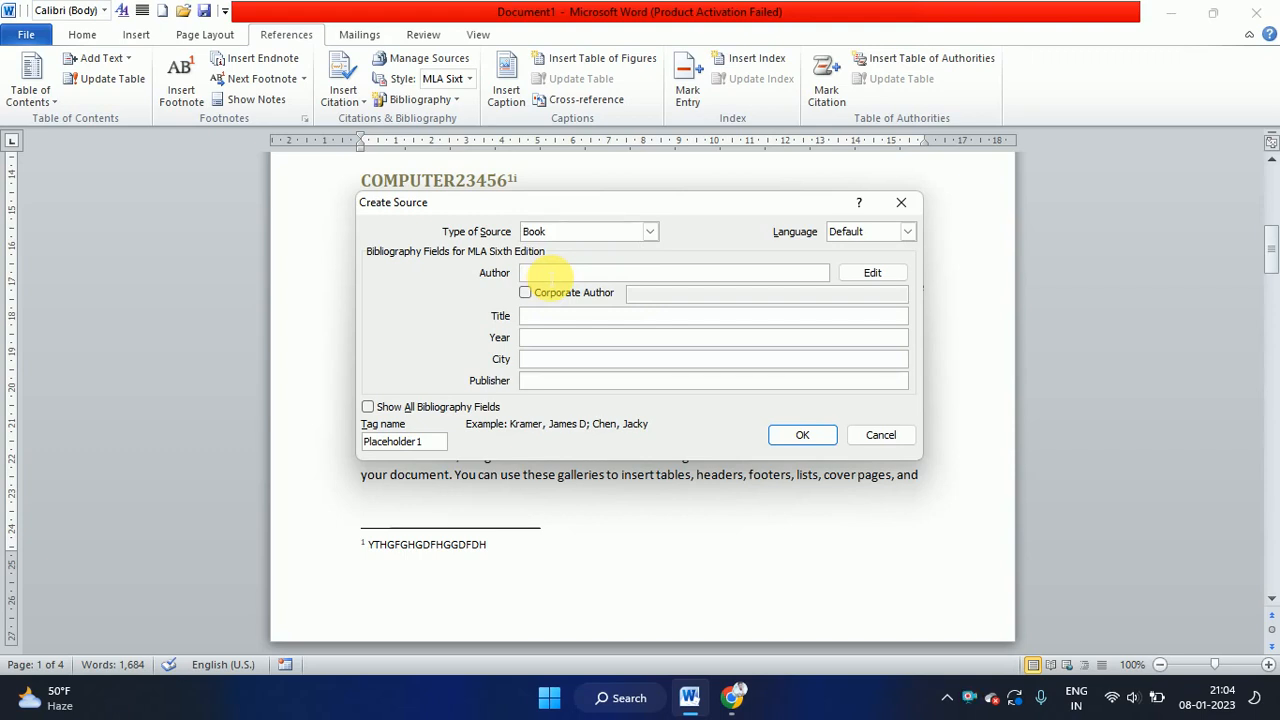
{"action": "type", "text": "RAM"}
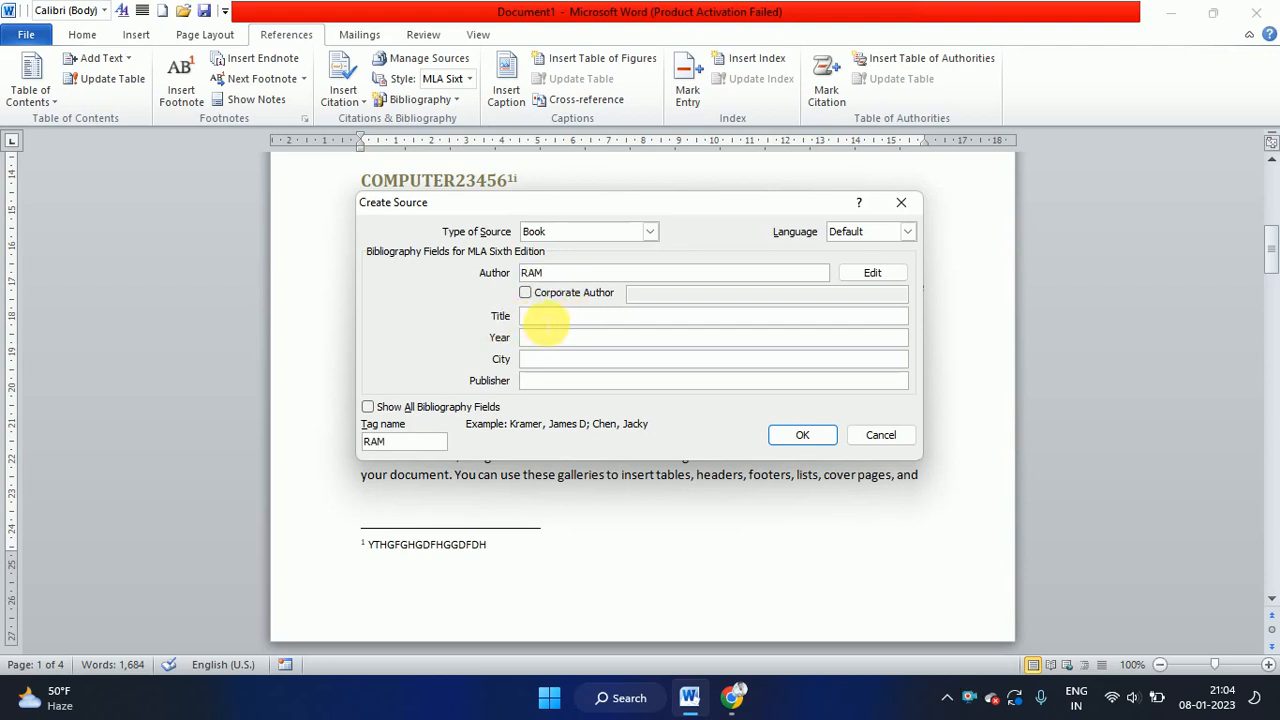
Set the source's title to FUNDAMENTAL COMPUTER
{"action": "left_click", "coordinate": [547, 318]}
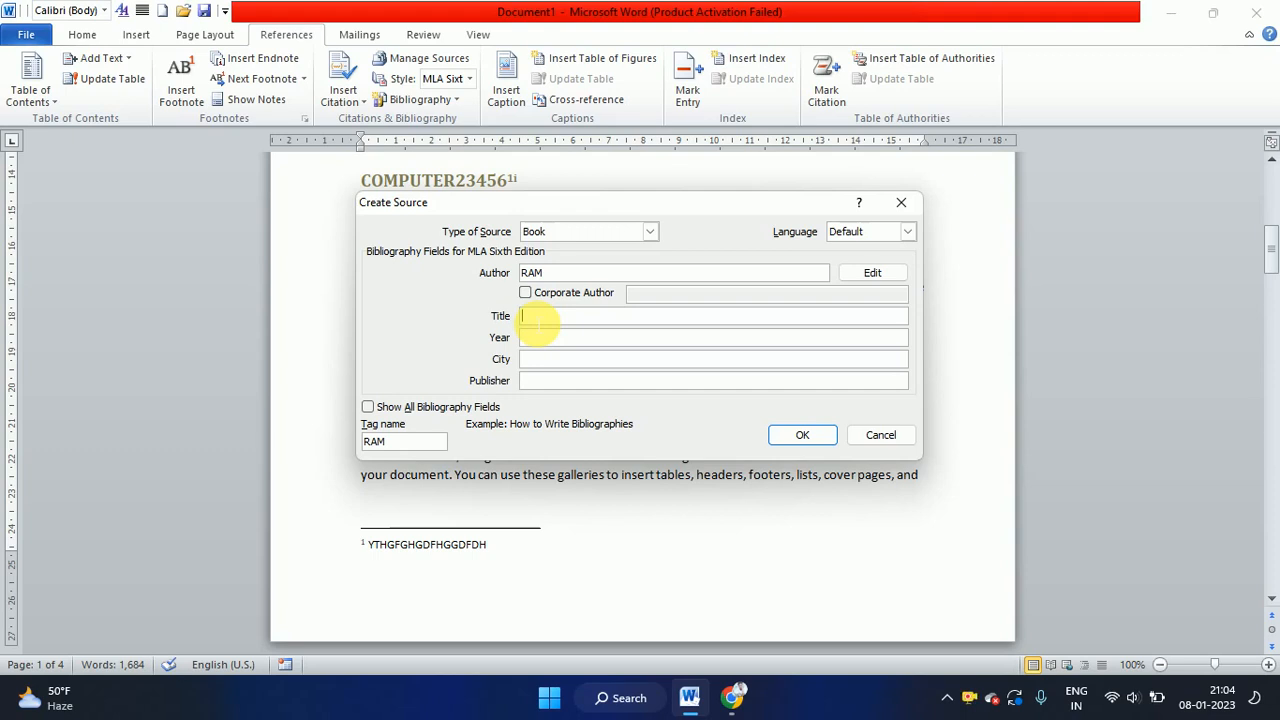
{"action": "type", "text": "COMPUTER"}
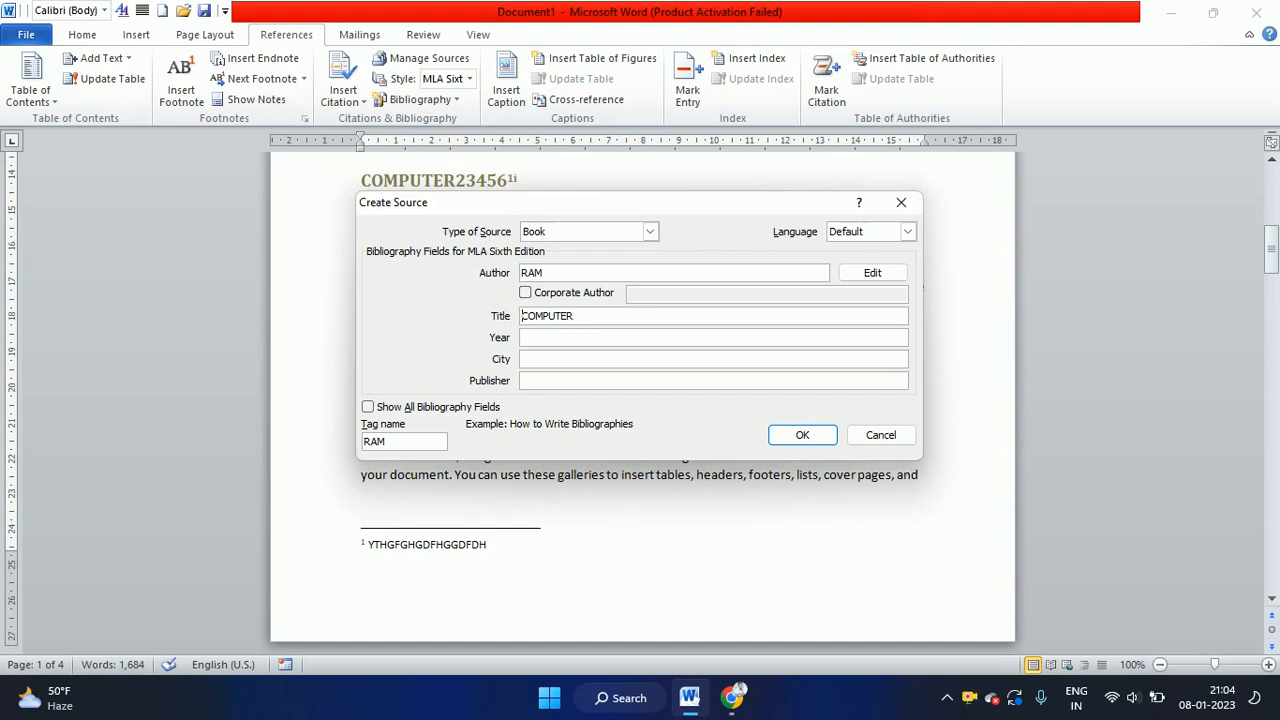
{"action": "type", "text": "FIU"}
{"action": "key", "text": "BackSpace"}
{"action": "key", "text": "BackSpace"}
{"action": "type", "text": "UNDAMENTAL"}
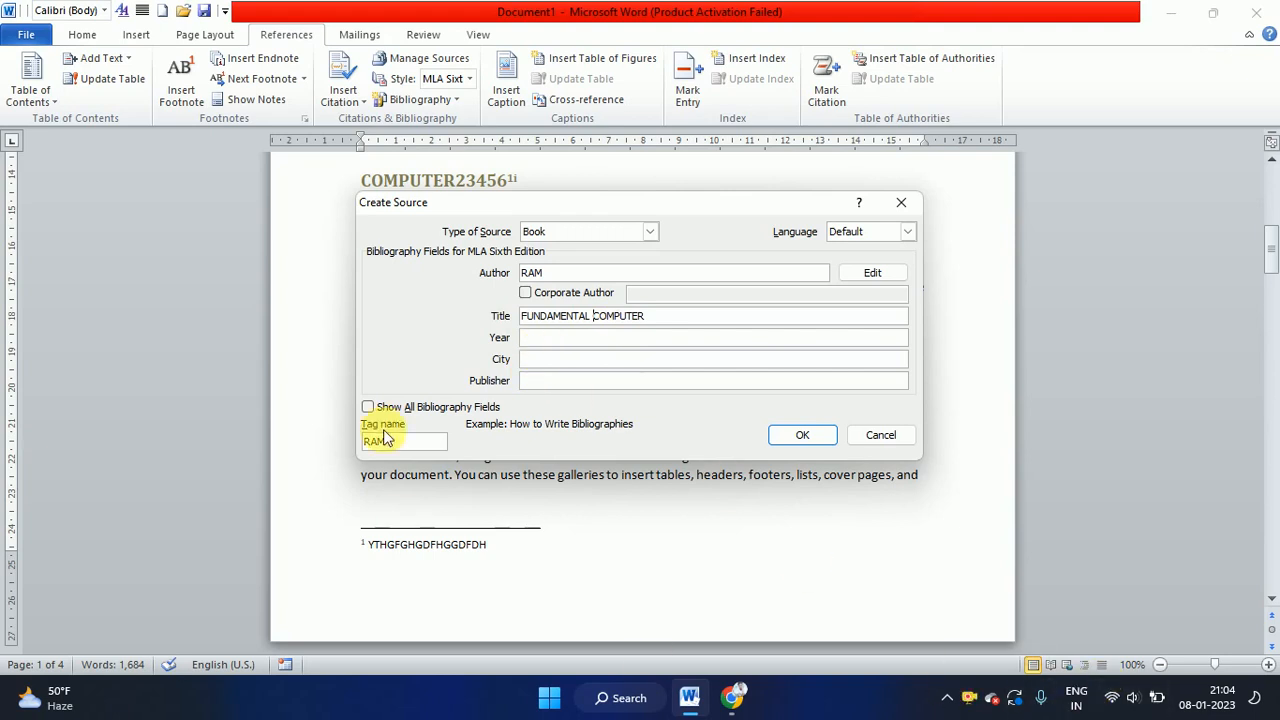
Set the source's publication year to 2023
{"action": "left_click", "coordinate": [548, 341]}
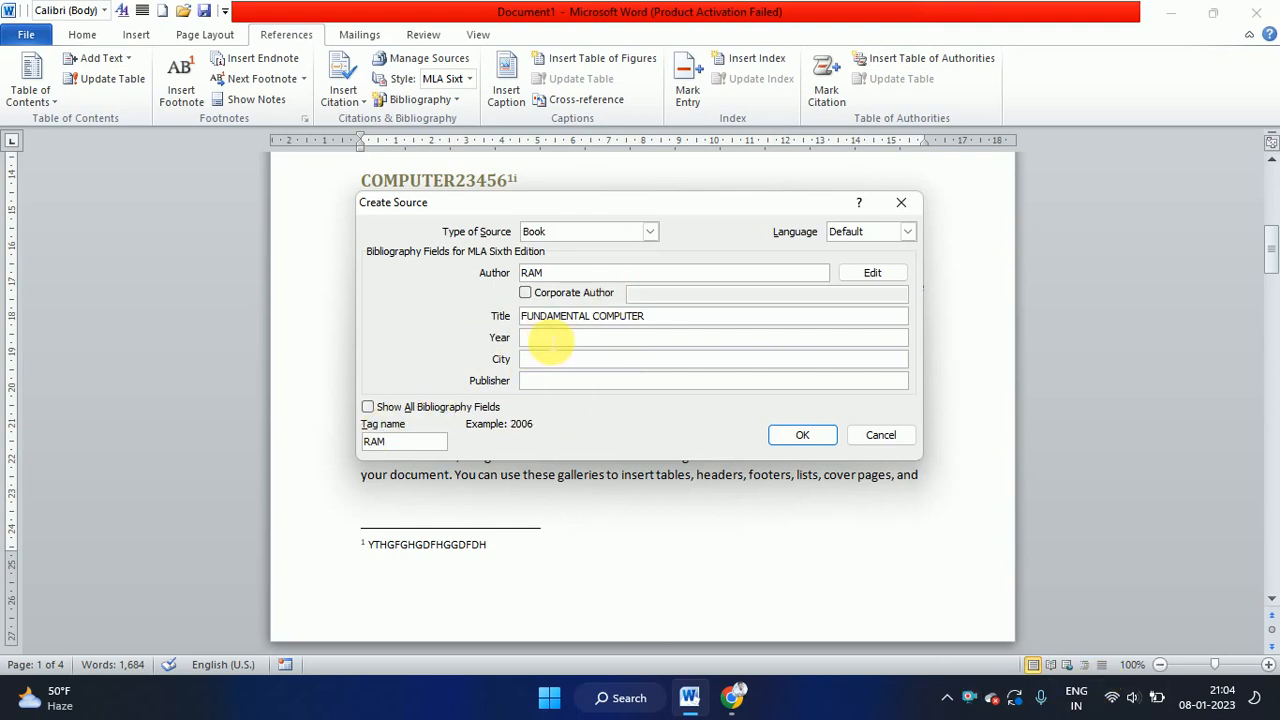
{"action": "type", "text": "2022"}
{"action": "right_click", "coordinate": [505, 340]}
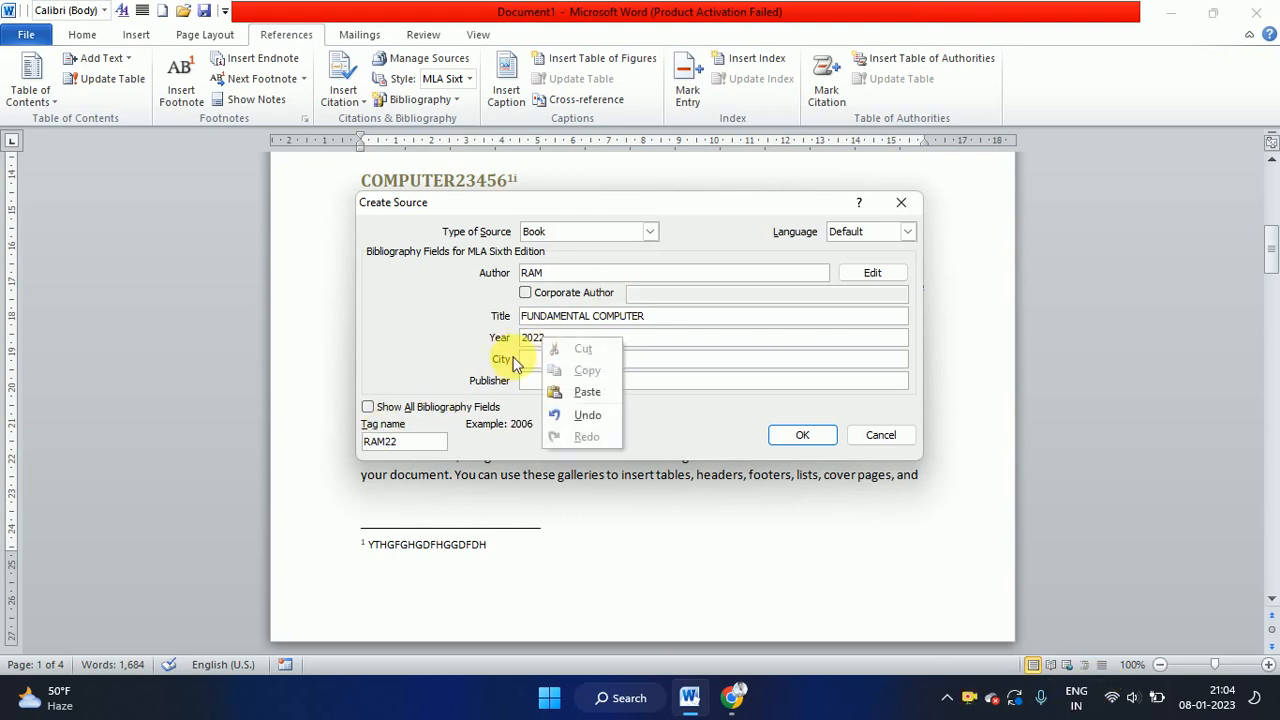
{"action": "left_click", "coordinate": [528, 362]}
{"action": "left_click", "coordinate": [566, 338]}
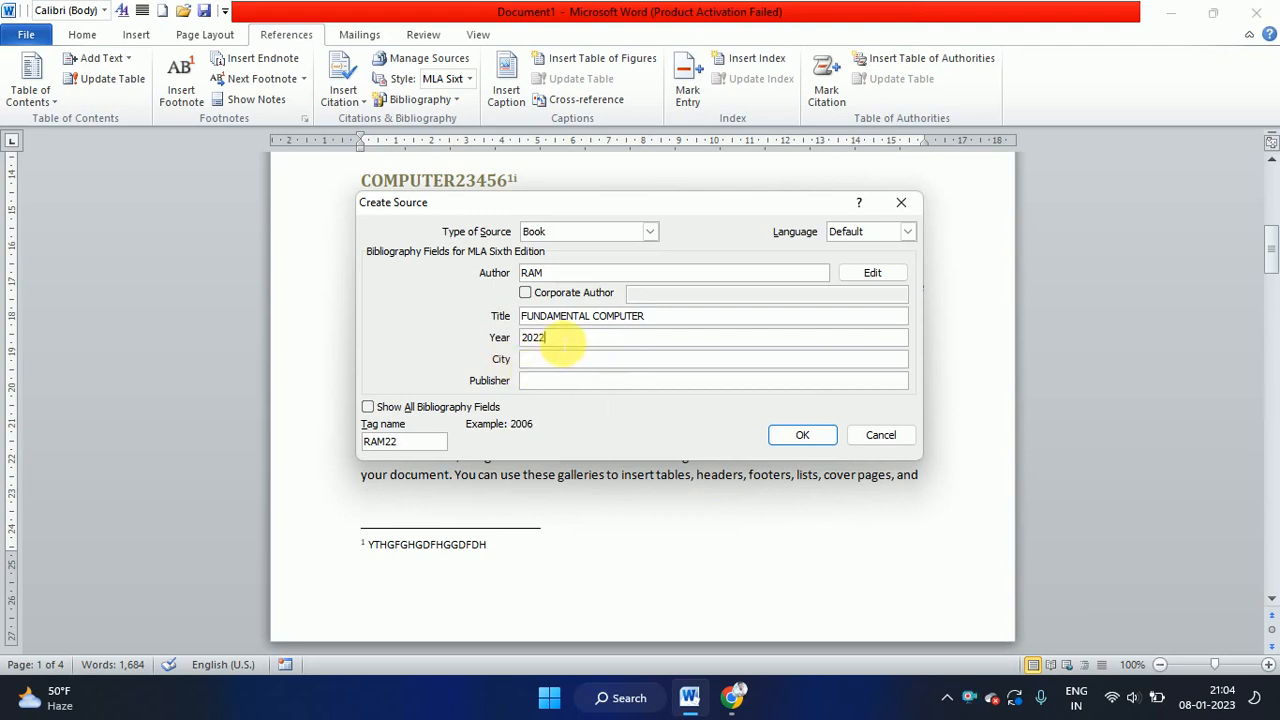
{"action": "key", "text": "BackSpace"}
{"action": "type", "text": "3"}
Enter SIWAN as the source's city, fill in the publisher, and insert the citation into the paragraph
{"action": "left_click", "coordinate": [546, 362]}
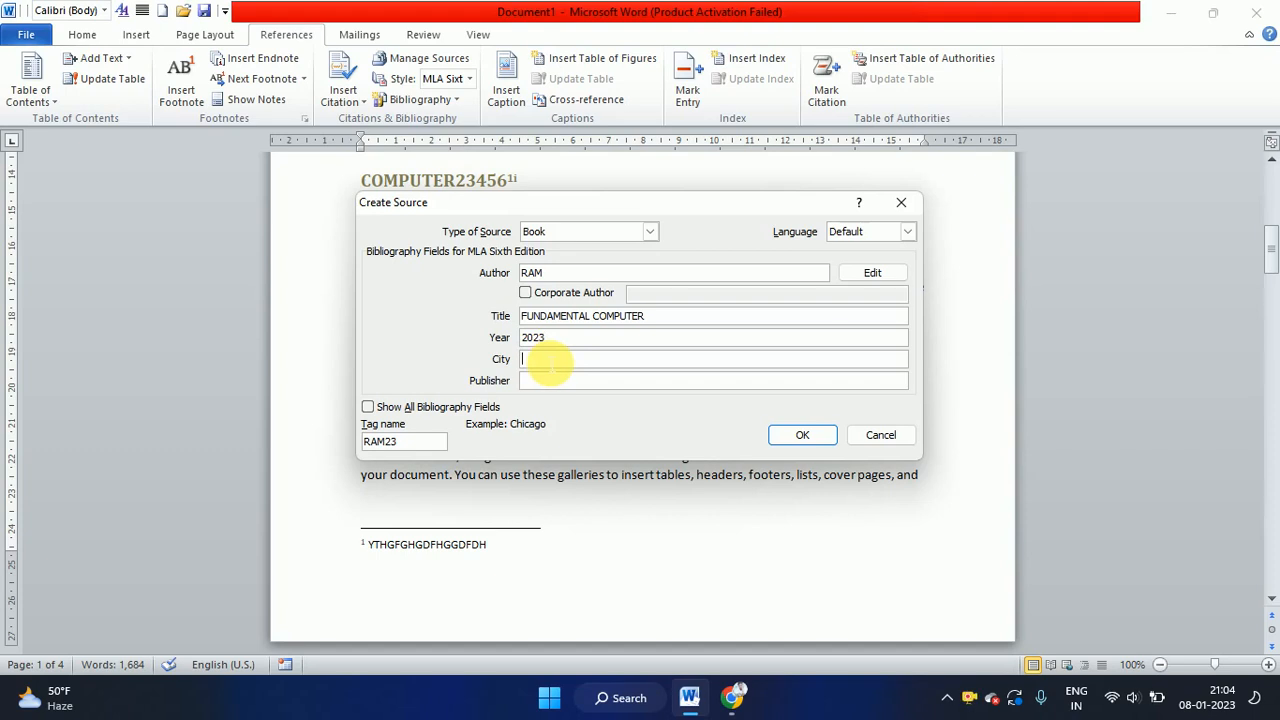
{"action": "type", "text": "SIWAN"}
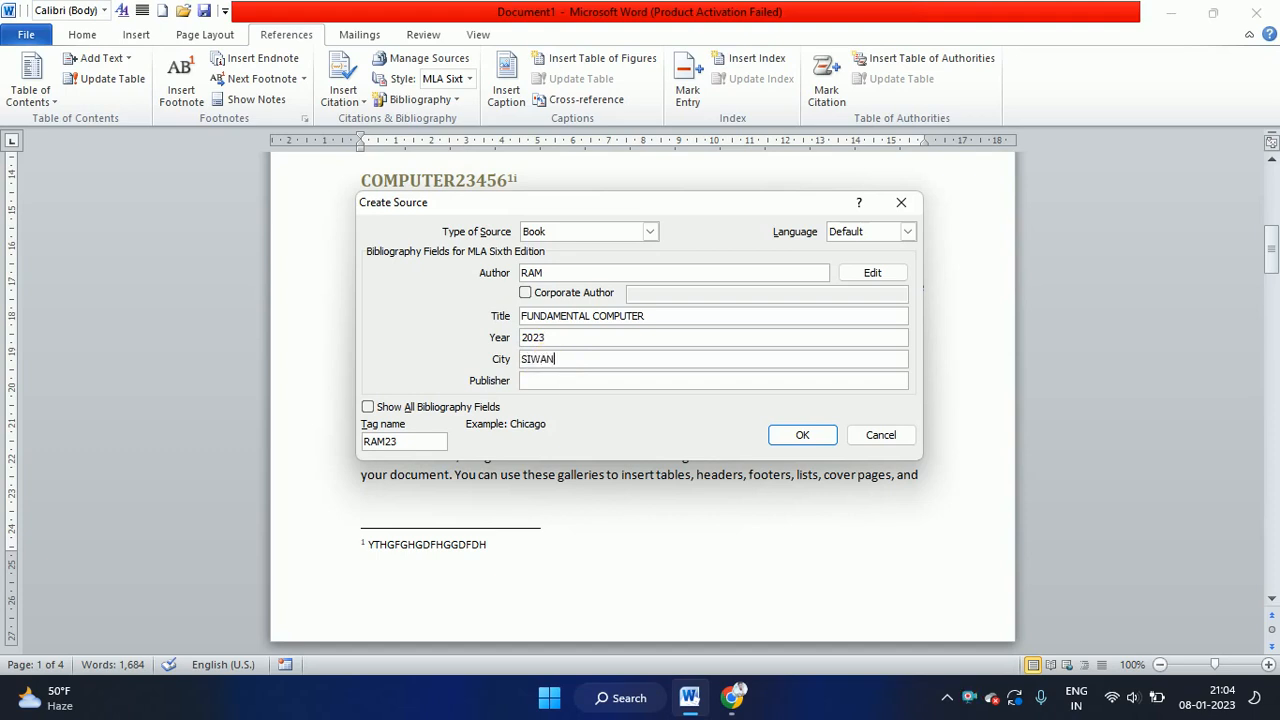
{"action": "left_click", "coordinate": [550, 382]}
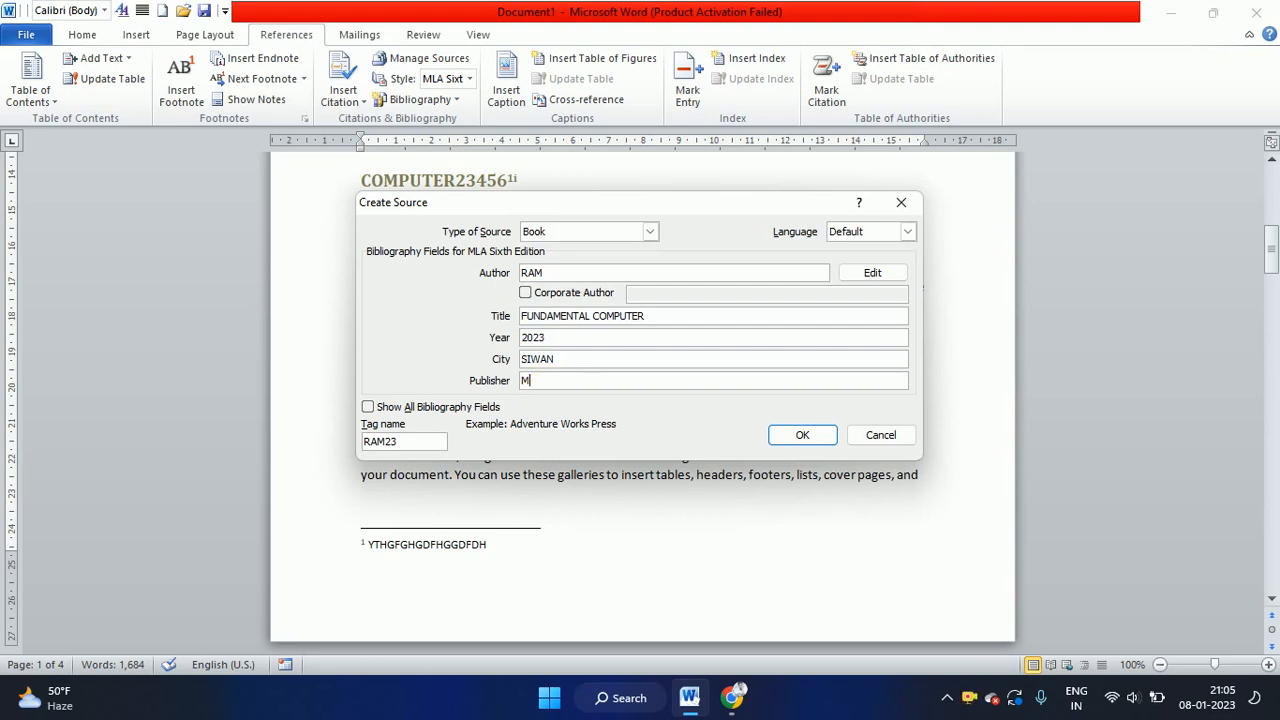
{"action": "left_click", "coordinate": [786, 437]}
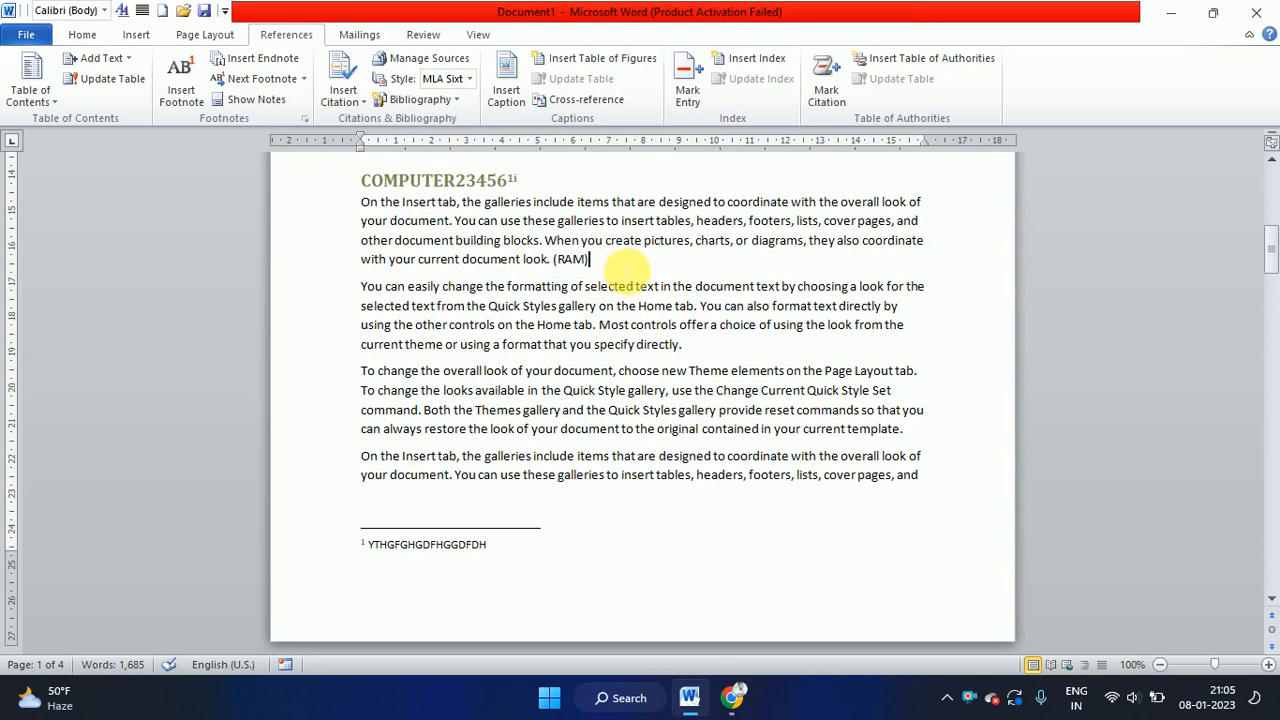
Remove the citation at the end of the first paragraph, start another new Book source there, and enter the author's name
{"action": "key", "text": "BackSpace"}
{"action": "key", "text": "BackSpace"}
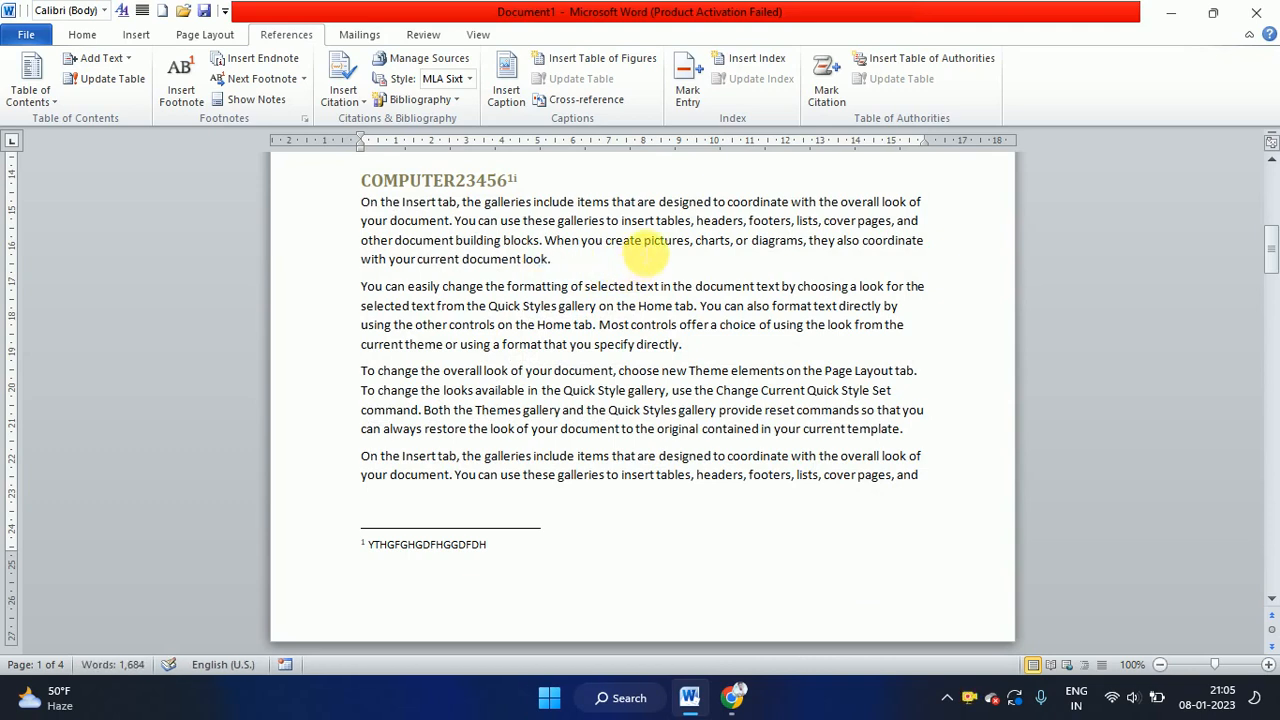
{"action": "left_click", "coordinate": [362, 112]}
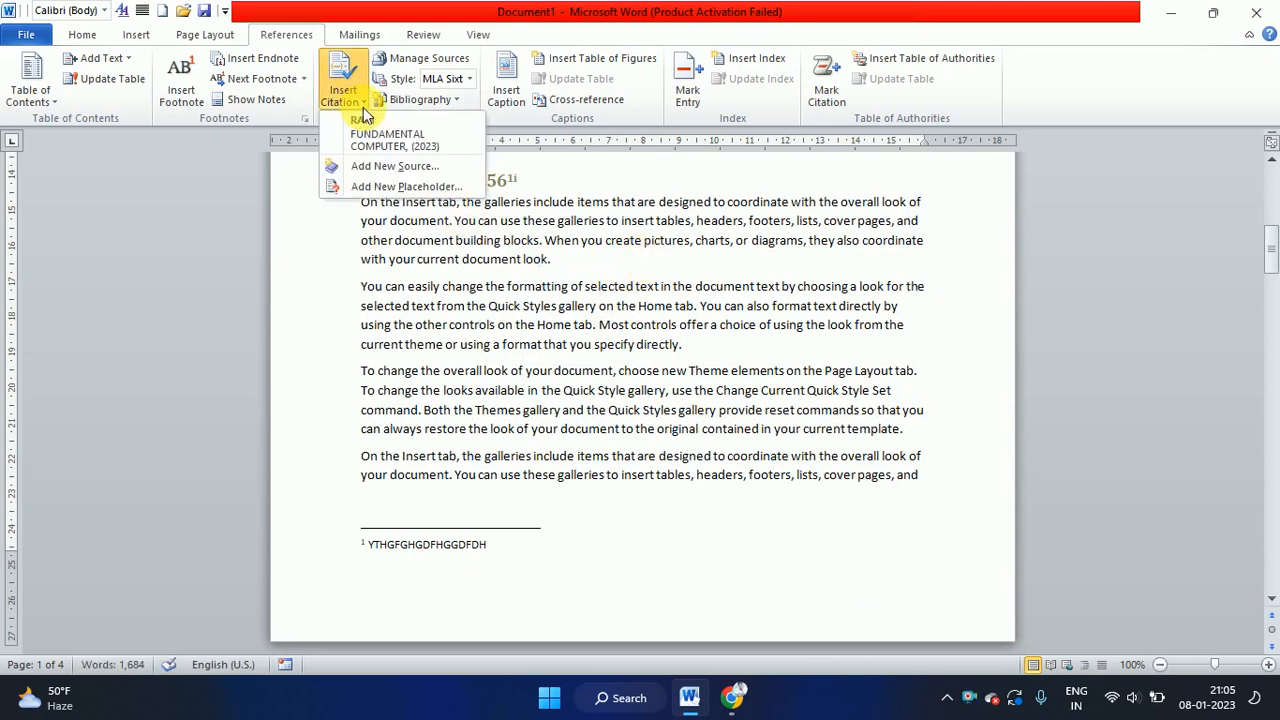
{"action": "left_click", "coordinate": [371, 167]}
{"action": "left_click", "coordinate": [558, 272]}
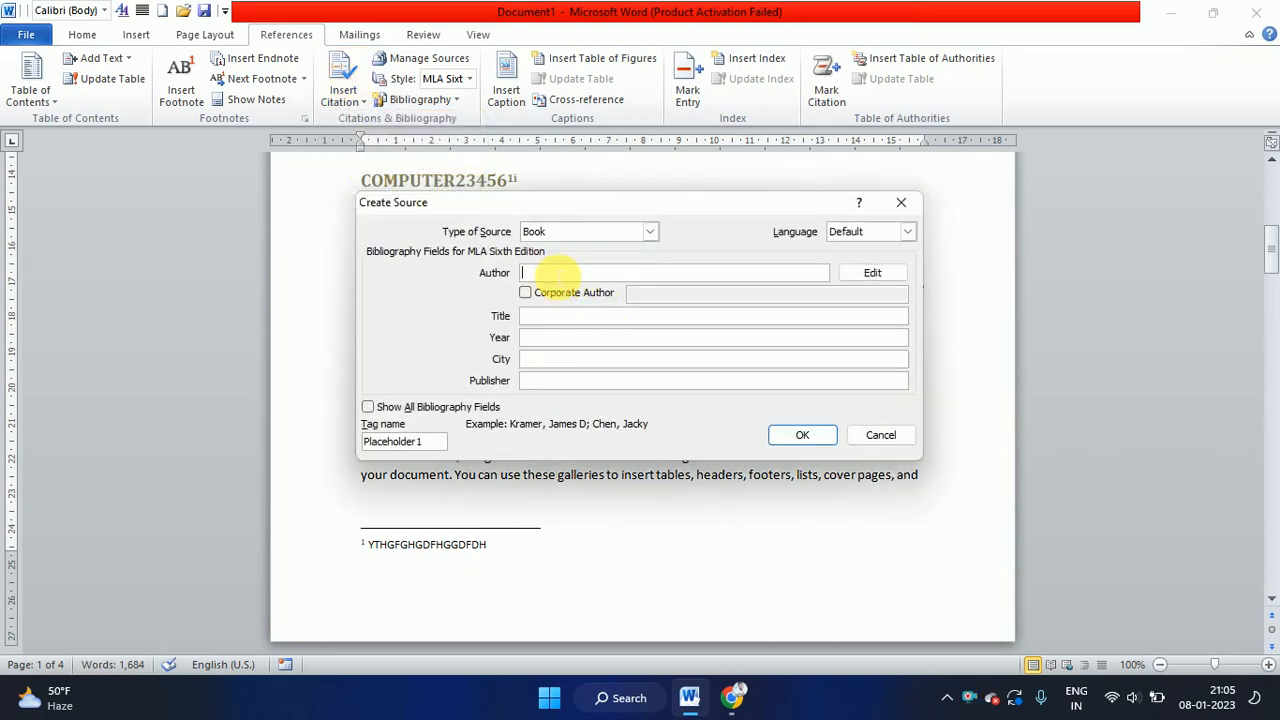
{"action": "type", "text": "MOHAN"}
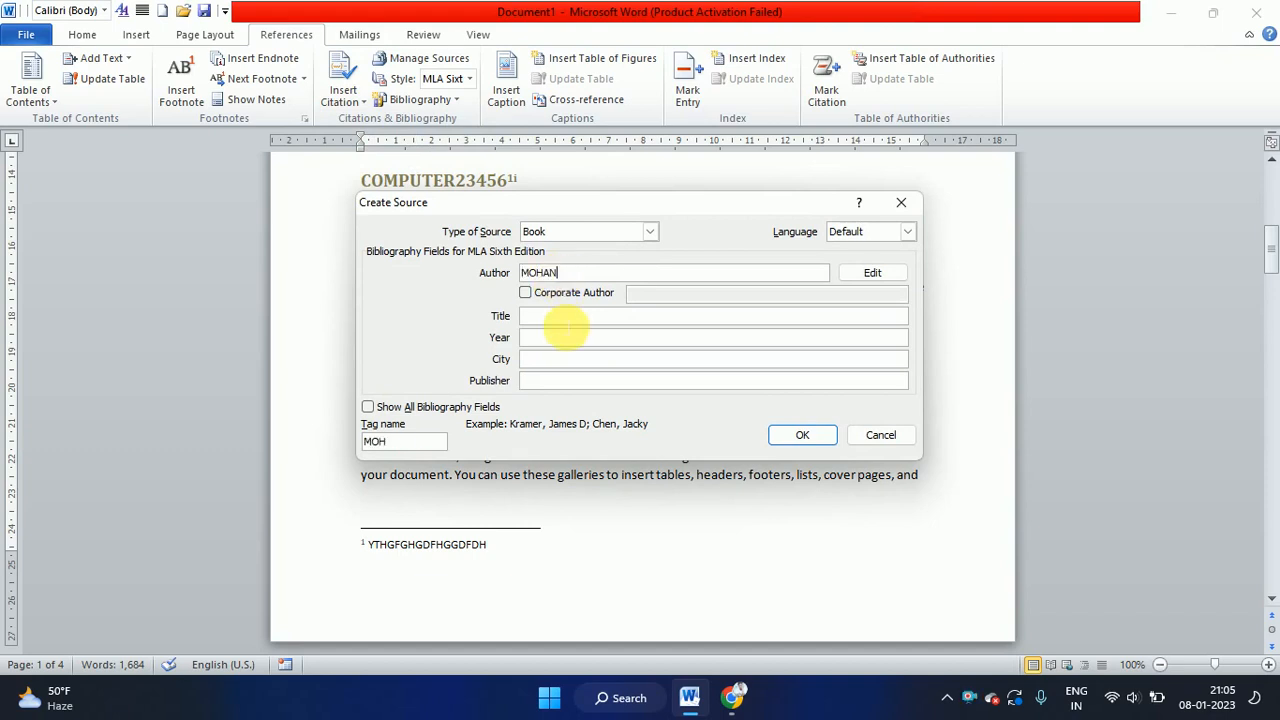
Give the source the title MS OFFICE, year 2015, city SIWAN and publisher MBD, and insert its citation into the paragraph
{"action": "left_click", "coordinate": [565, 320]}
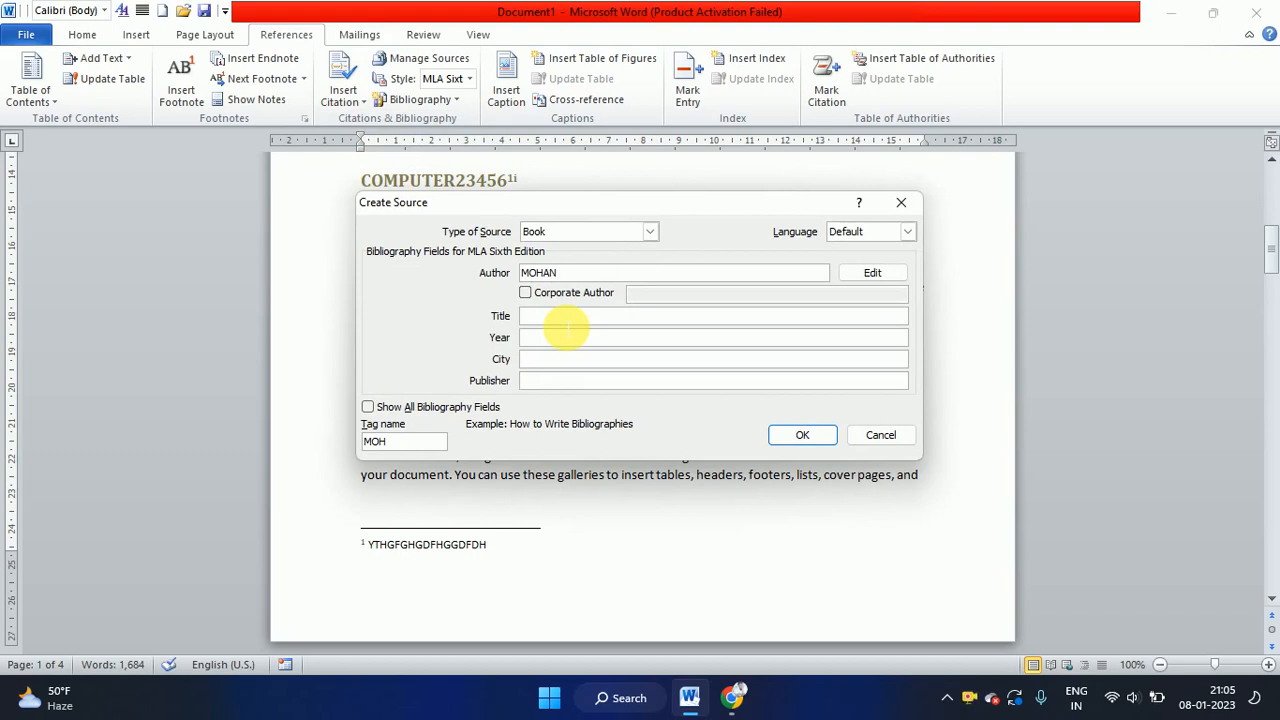
{"action": "type", "text": "MS OFFICE"}
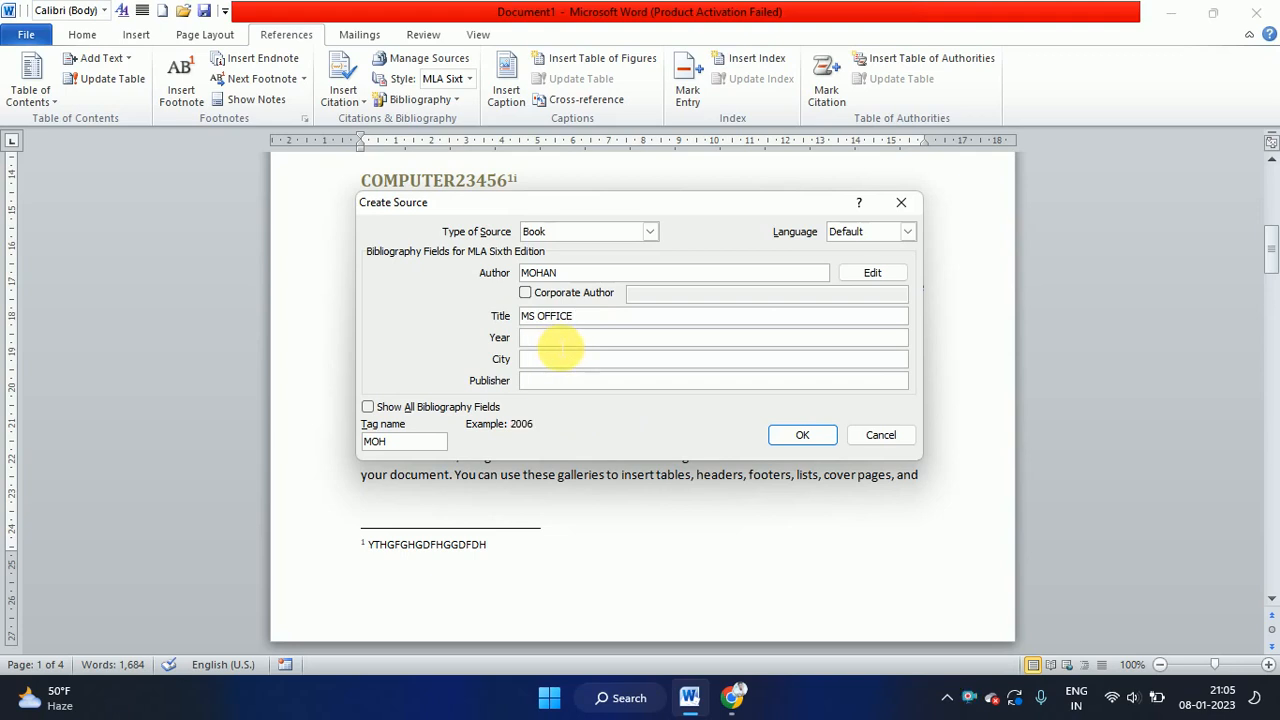
{"action": "type", "text": "2015"}
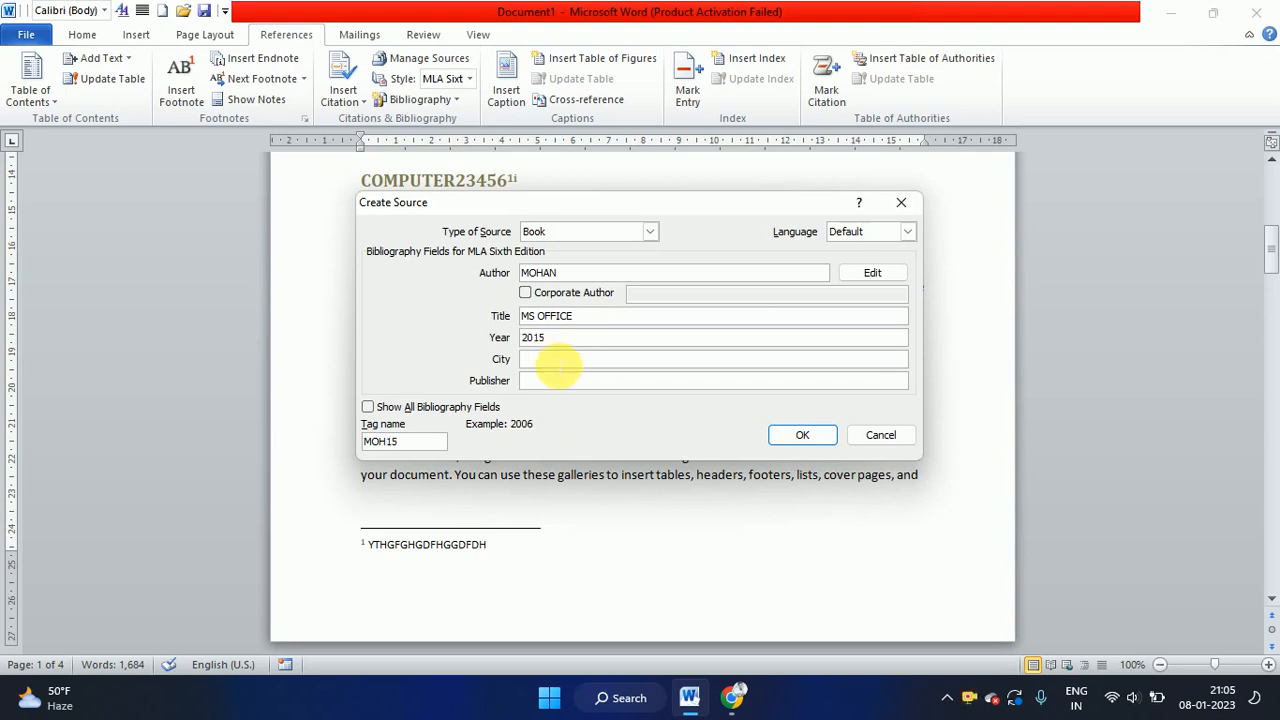
{"action": "type", "text": "SIWAN"}
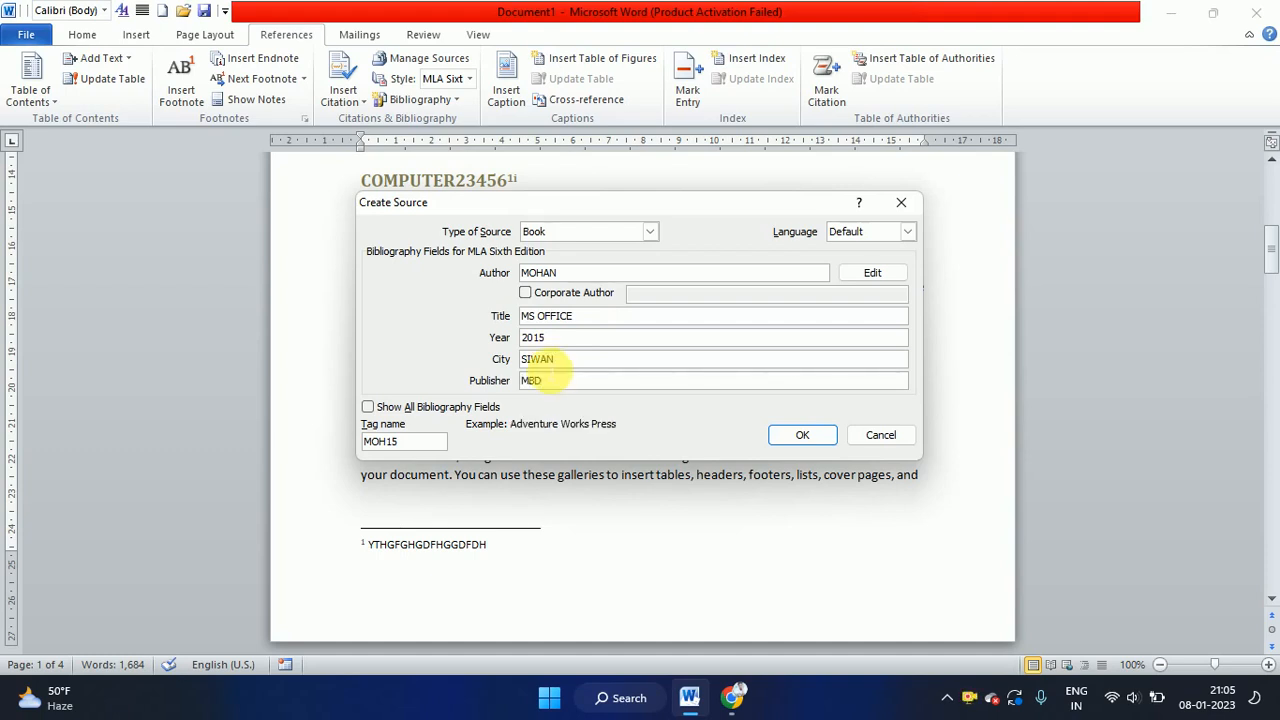
{"action": "left_click", "coordinate": [805, 433]}
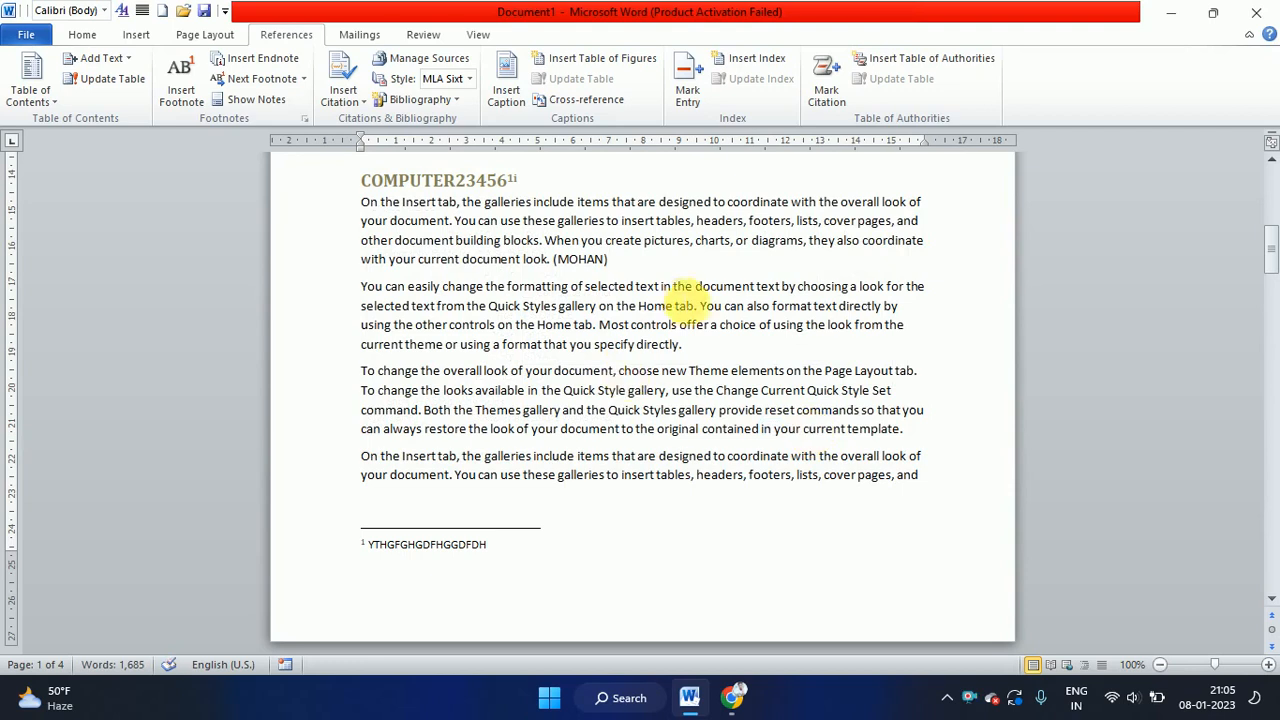
Delete the MS OFFICE citation from the end of the first paragraph and check the list of citable sources
{"action": "key", "text": "Left"}
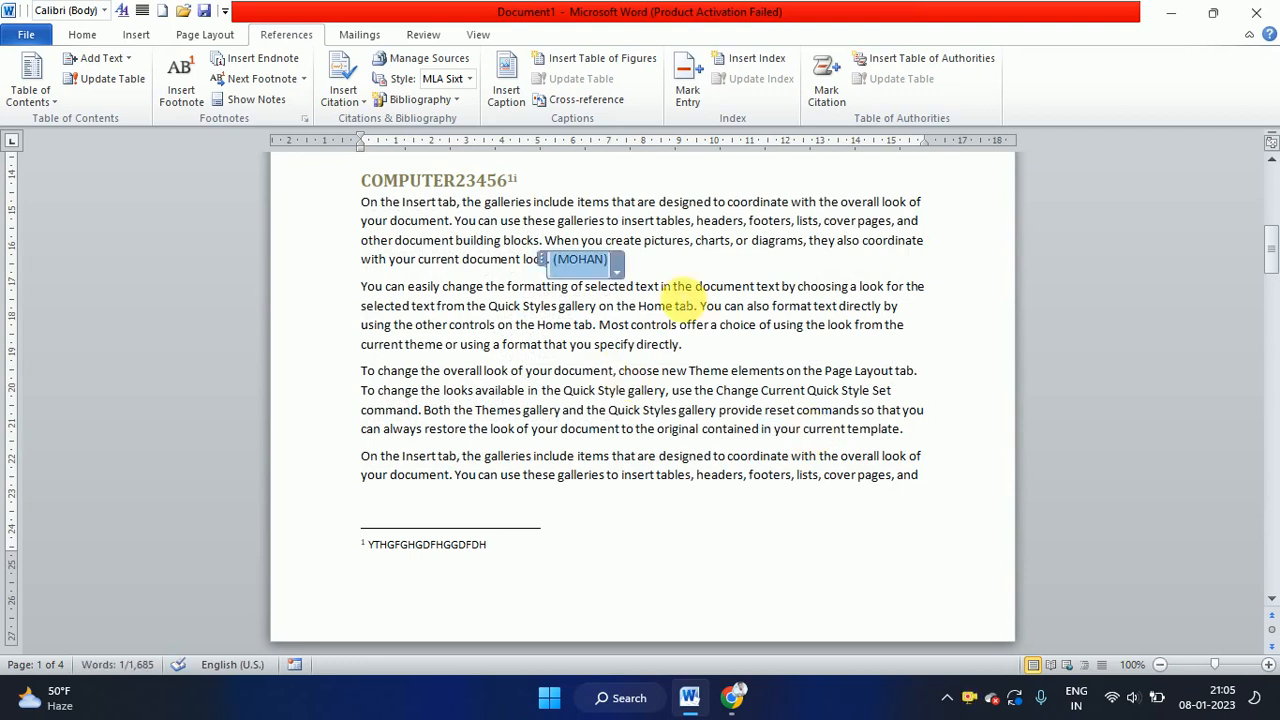
{"action": "key", "text": "Delete"}
{"action": "left_click", "coordinate": [362, 106]}
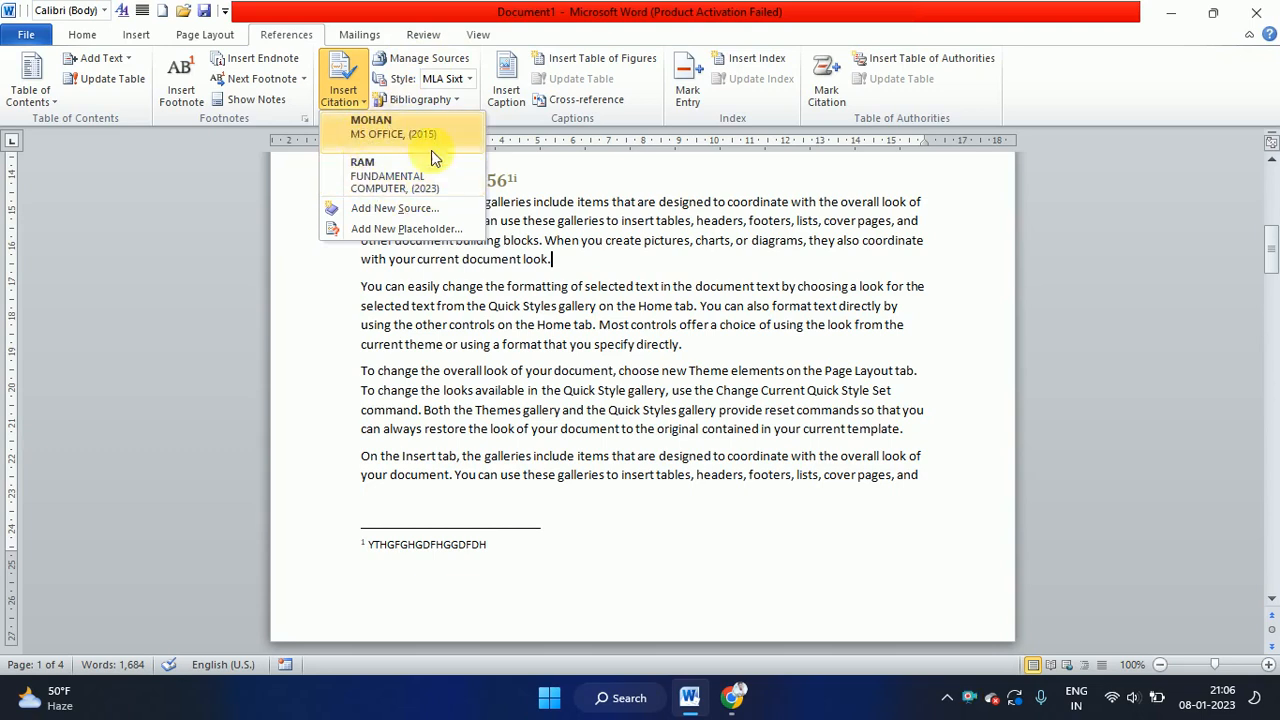
Delete every source from the Master List in the Source Manager
{"action": "left_click", "coordinate": [443, 60]}
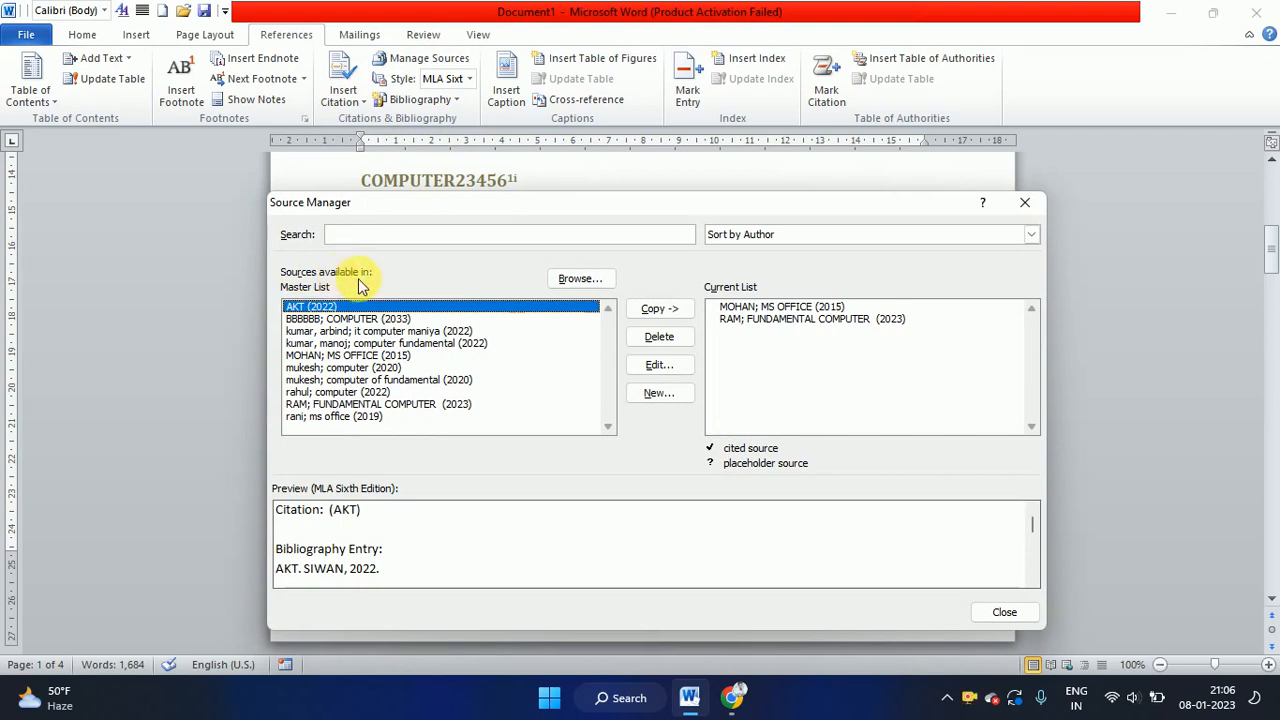
{"action": "left_click", "coordinate": [755, 322]}
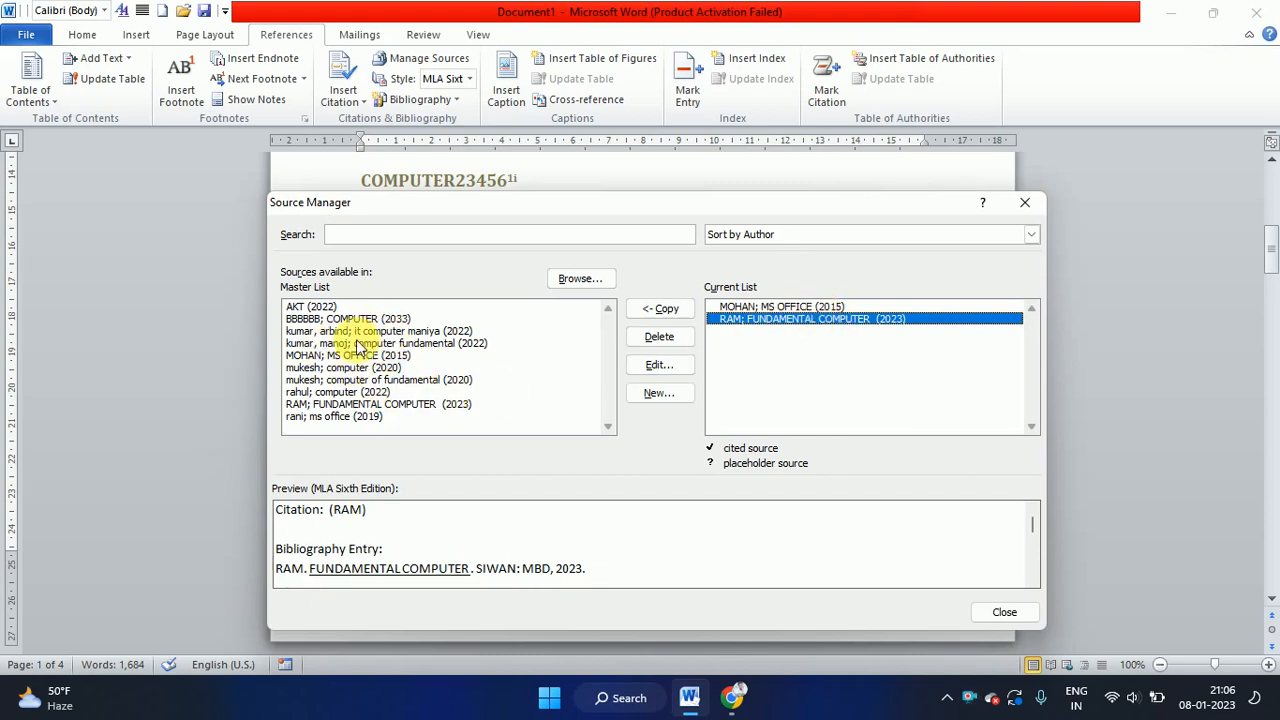
{"action": "left_click", "coordinate": [343, 418]}
{"action": "left_click", "coordinate": [662, 336]}
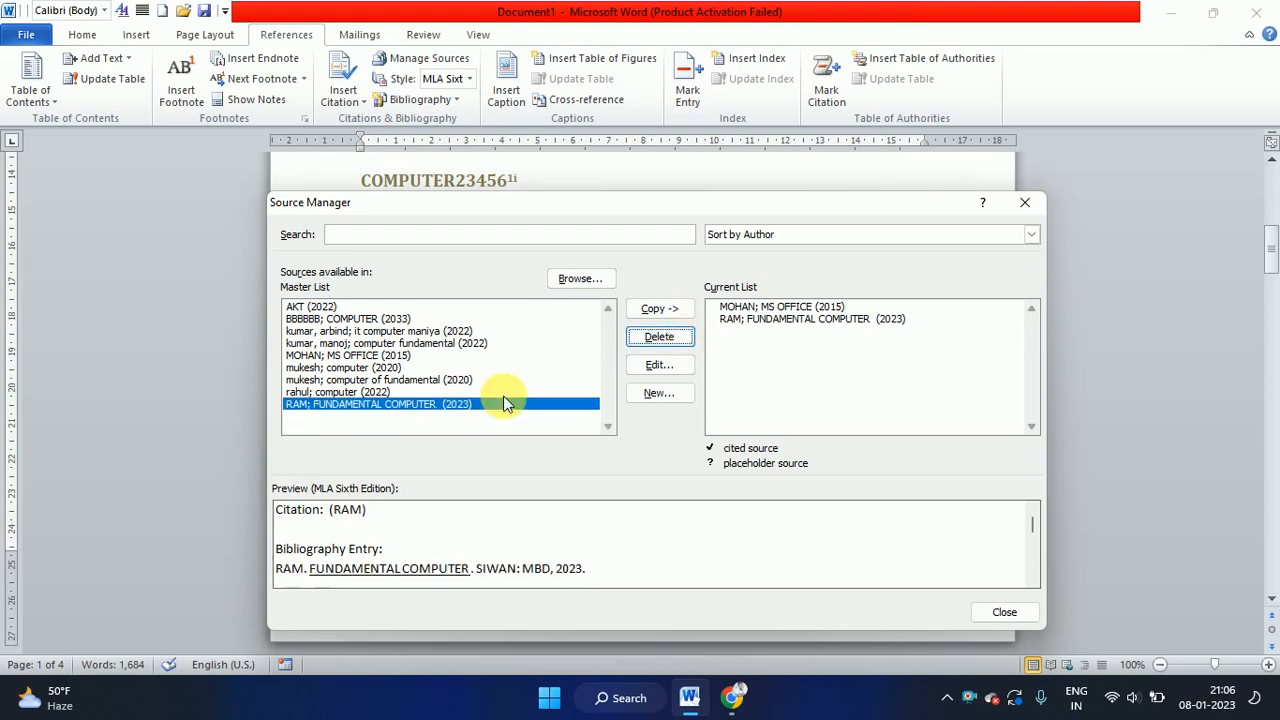
{"action": "left_click", "coordinate": [655, 340]}
{"action": "left_click", "coordinate": [655, 340]}
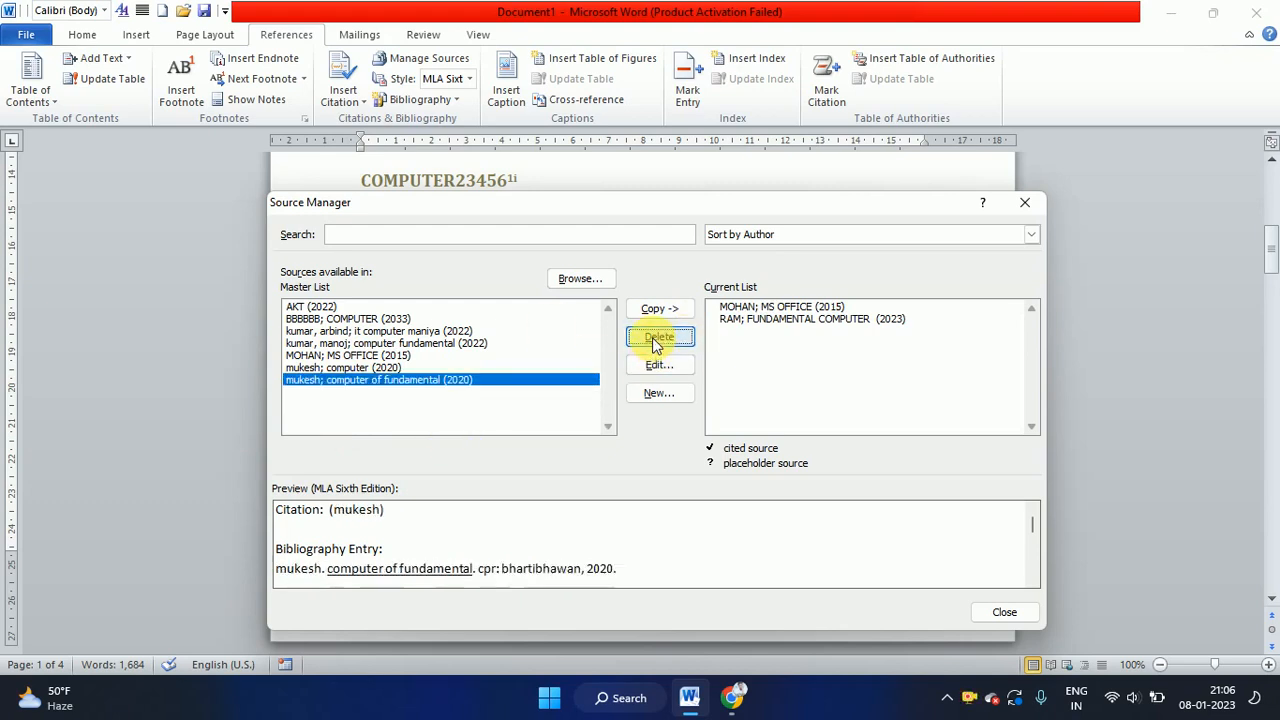
{"action": "left_click", "coordinate": [655, 340]}
{"action": "left_click", "coordinate": [655, 340]}
{"action": "left_click", "coordinate": [655, 340]}
{"action": "left_click", "coordinate": [655, 340]}
{"action": "left_click", "coordinate": [655, 340]}
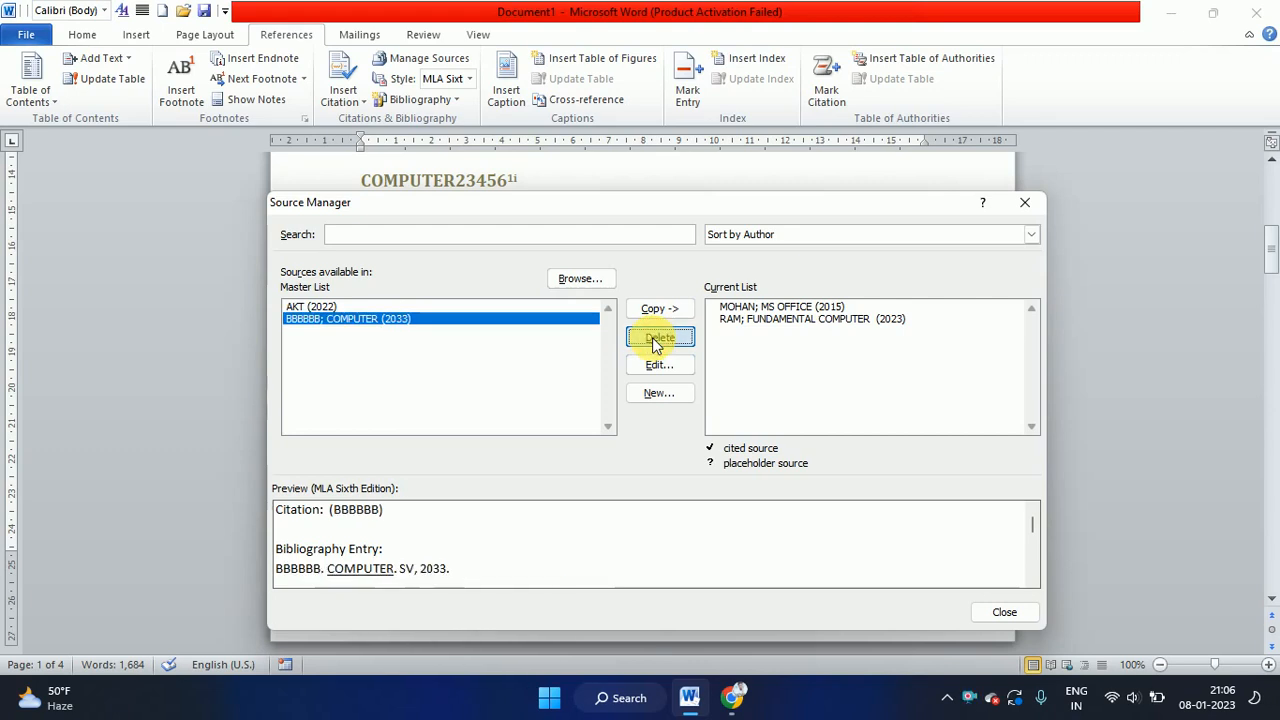
{"action": "left_click", "coordinate": [655, 340]}
{"action": "left_click", "coordinate": [657, 340]}
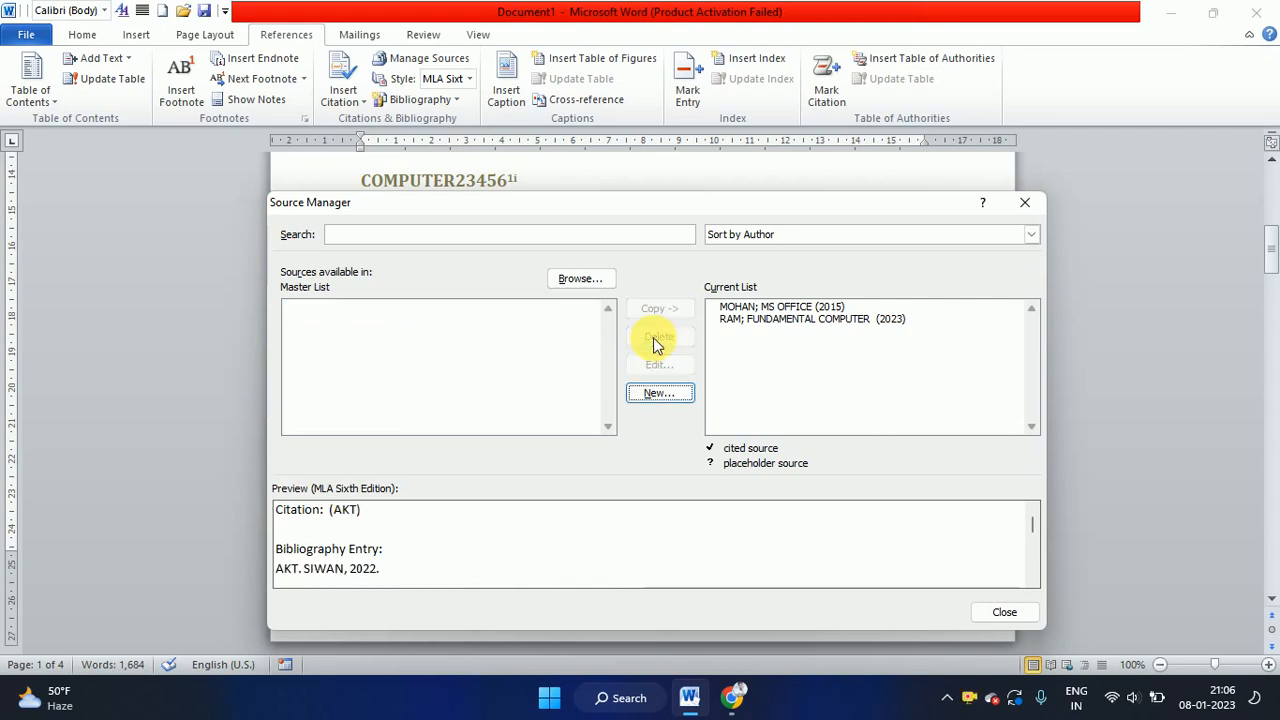
Copy the MS OFFICE (2015) and FUNDAMENTAL COMPUTER (2023) sources from the Current List to the Master List, and close the Source Manager
{"action": "left_click", "coordinate": [757, 306]}
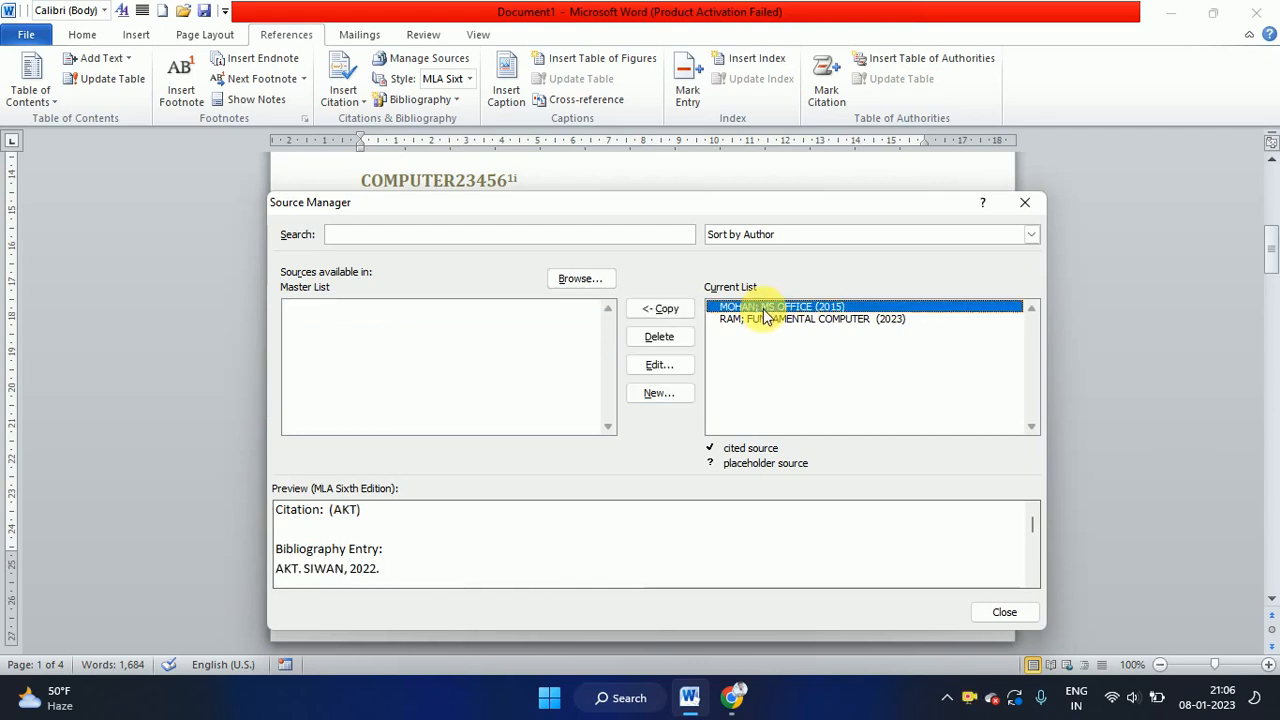
{"action": "left_click", "coordinate": [668, 312]}
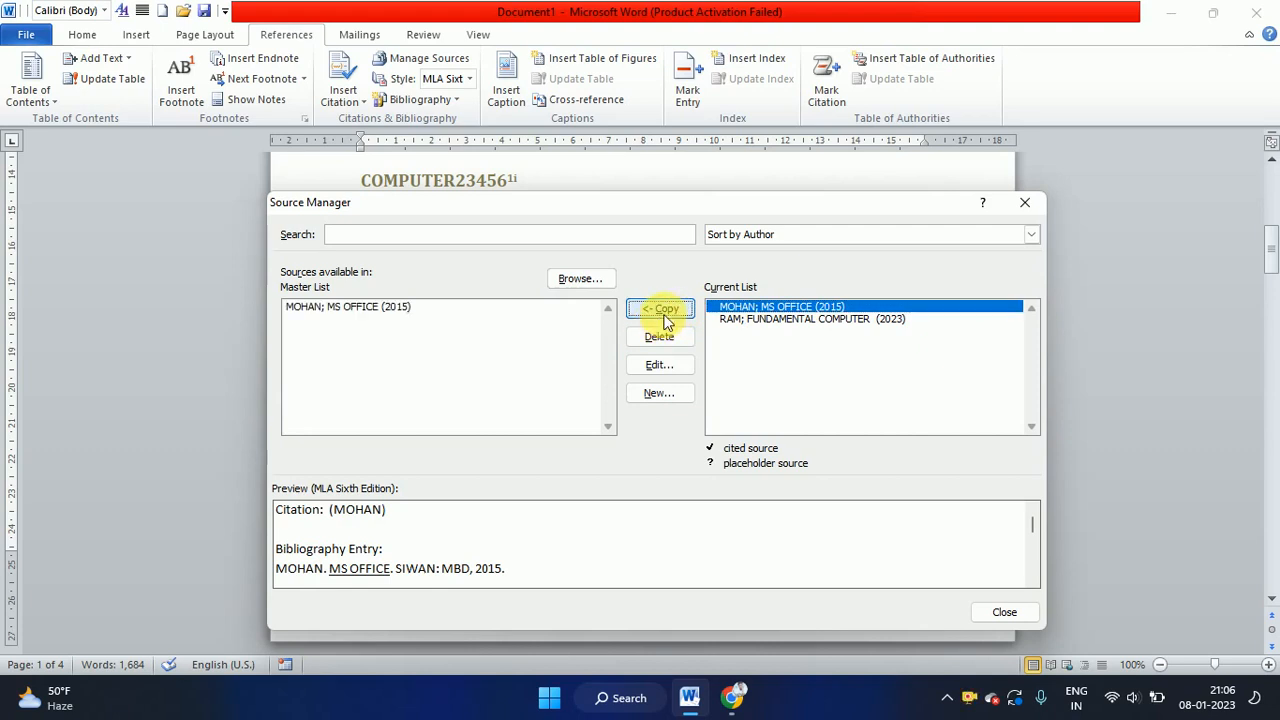
{"action": "left_click", "coordinate": [750, 318]}
{"action": "left_click", "coordinate": [682, 316]}
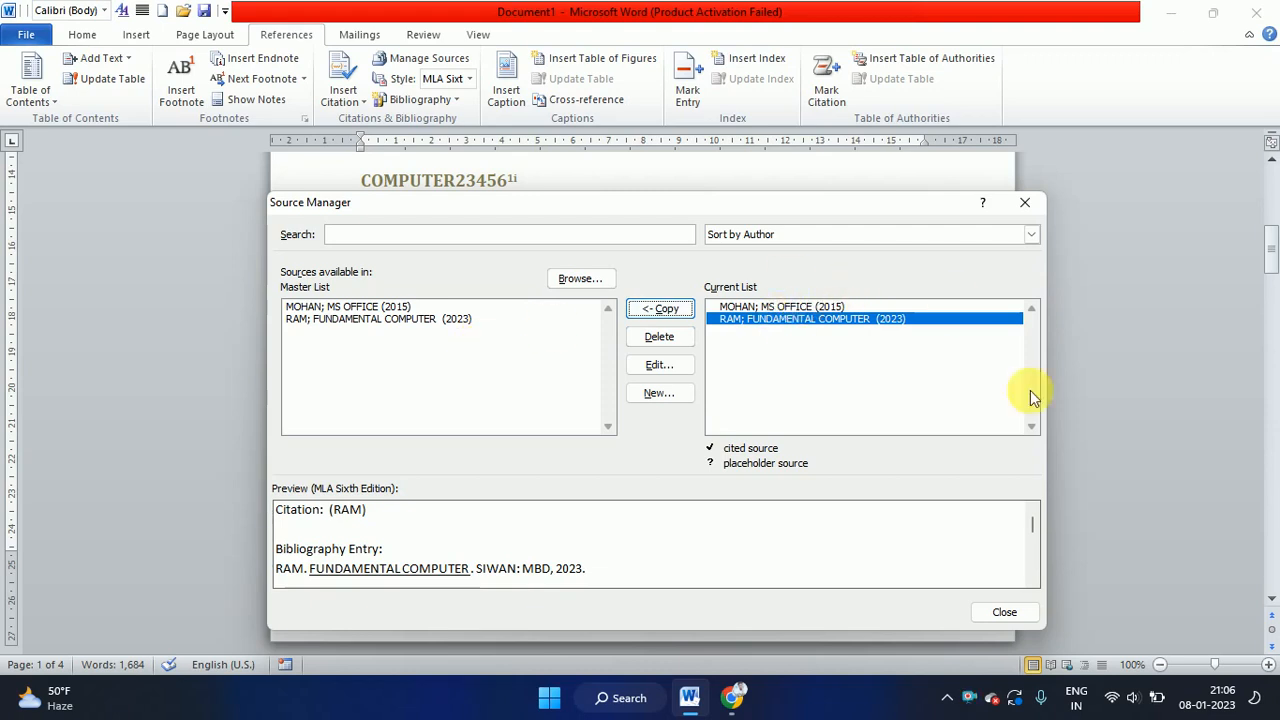
{"action": "left_click", "coordinate": [995, 612]}
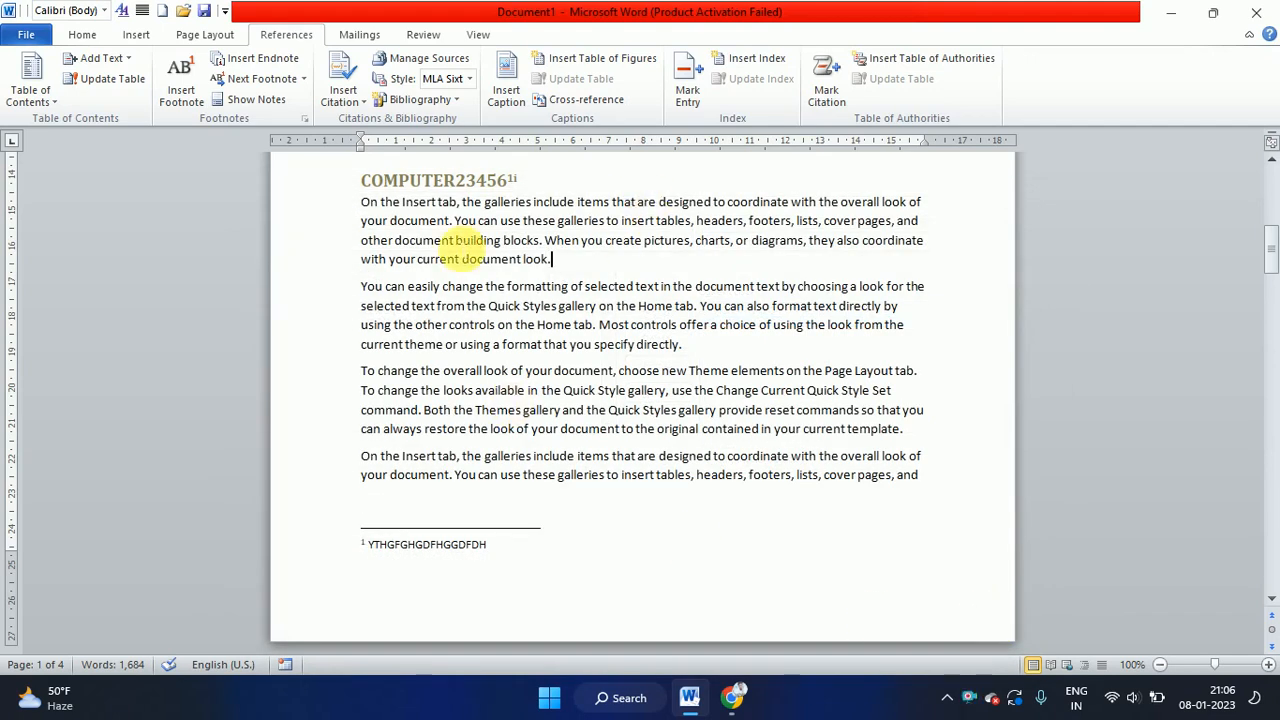
Delete the MS OFFICE and FUNDAMENTAL COMPUTER sources from the document's Current List in the Source Manager
{"action": "left_click", "coordinate": [343, 92]}
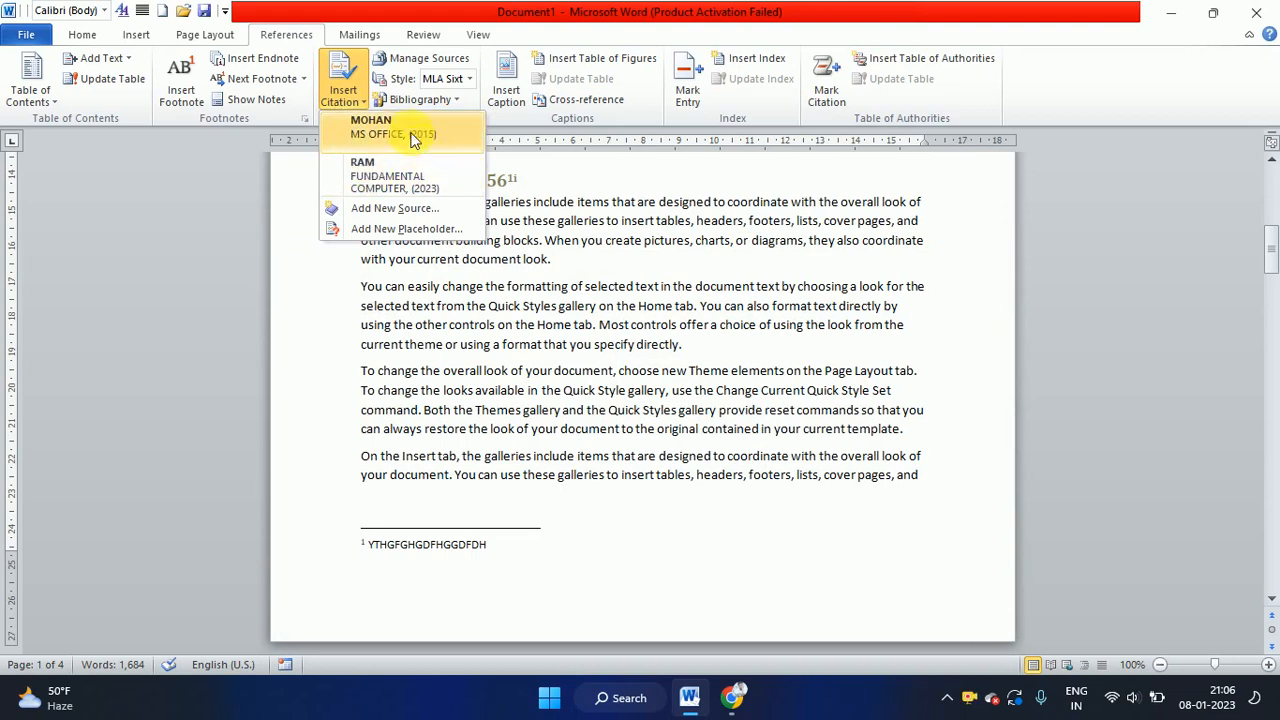
{"action": "left_click", "coordinate": [424, 62]}
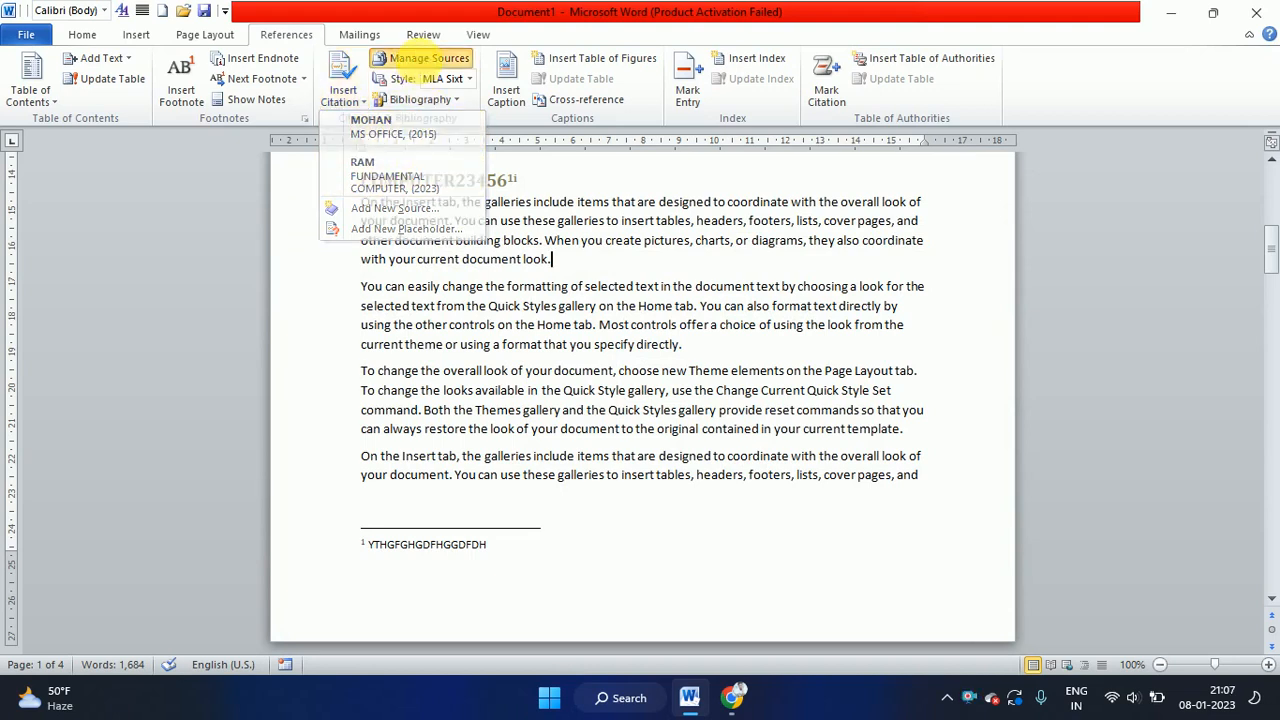
{"action": "left_click", "coordinate": [760, 308]}
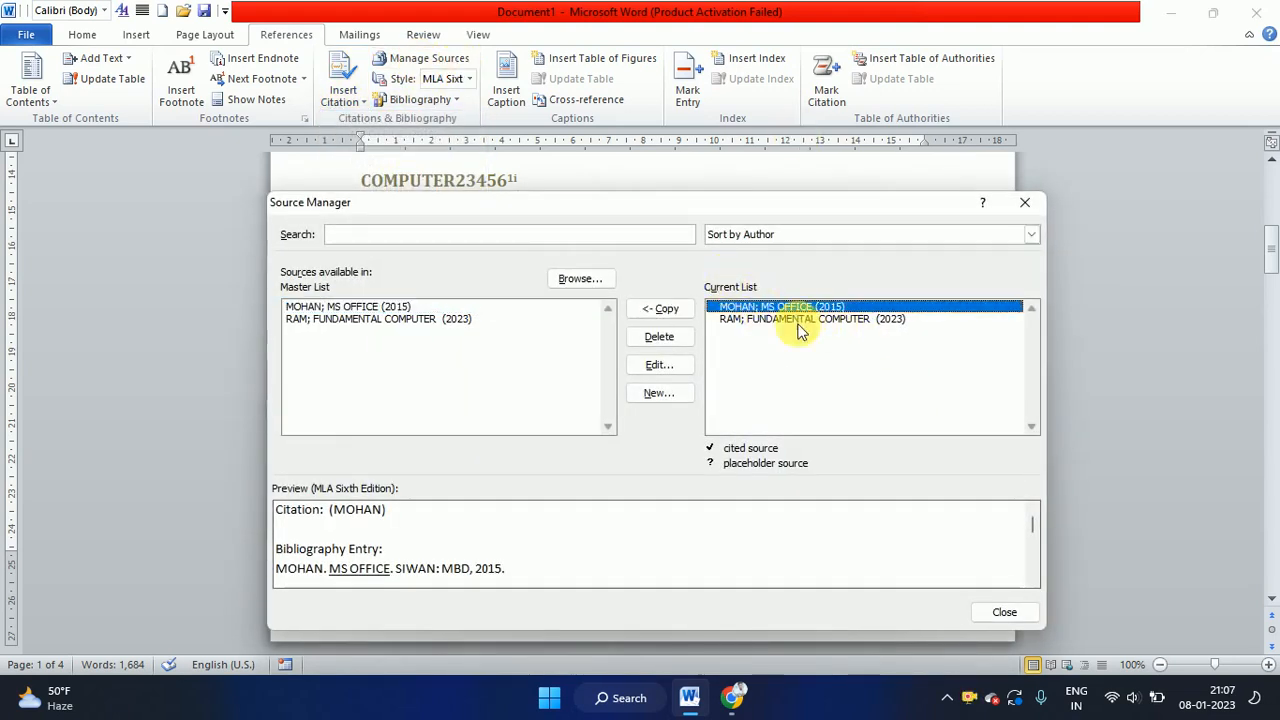
{"action": "left_click", "coordinate": [659, 337]}
{"action": "left_click", "coordinate": [659, 337]}
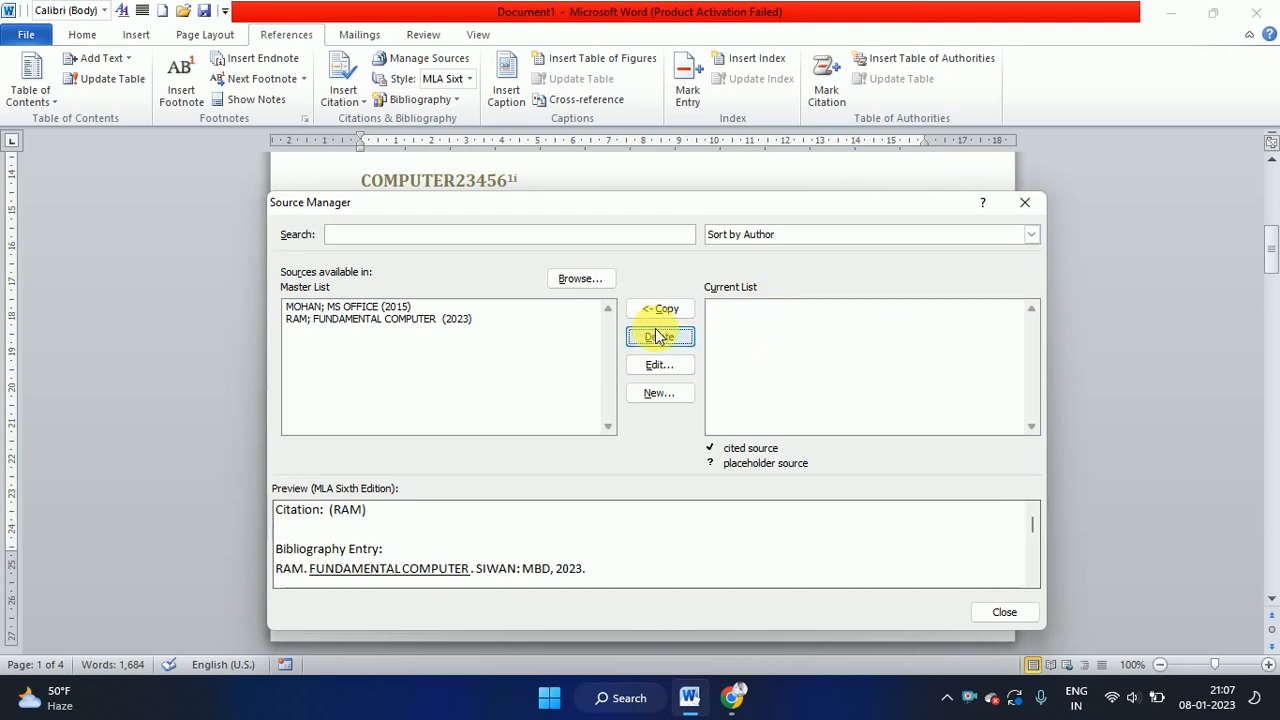
{"action": "left_click", "coordinate": [1022, 203]}
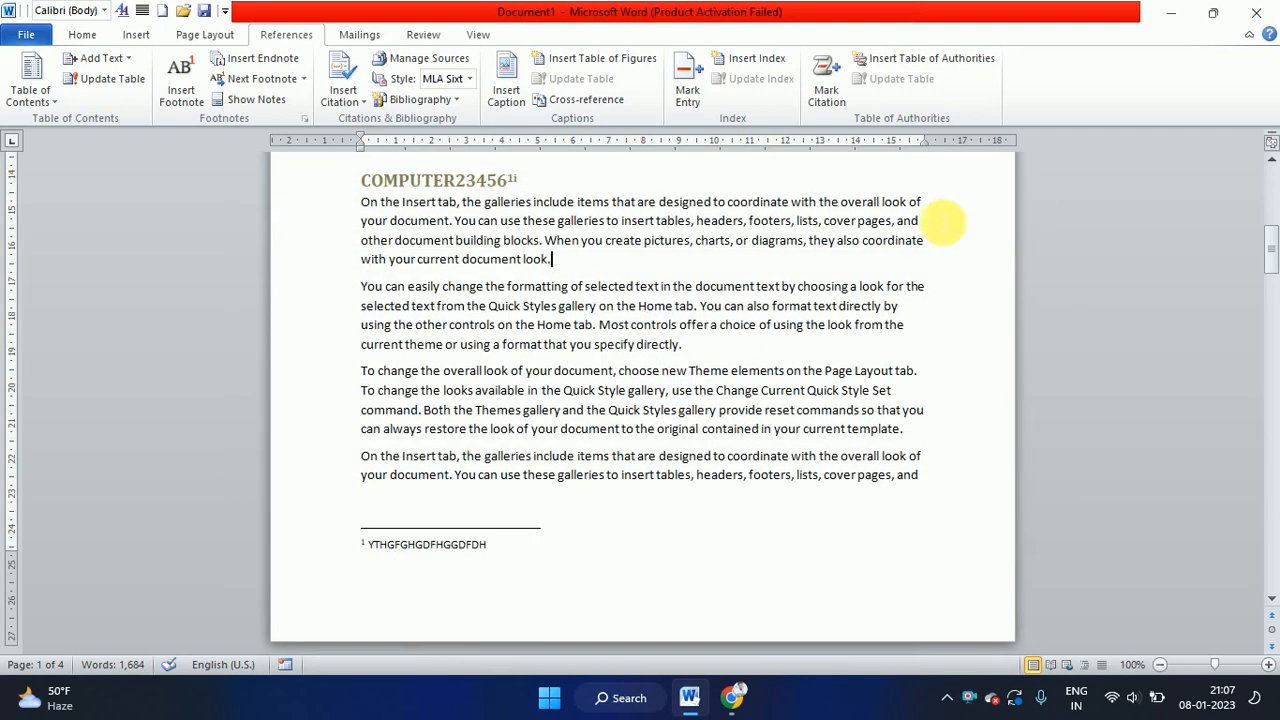
Copy the MS OFFICE and FUNDAMENTAL COMPUTER sources from the Master List back into the document's Current List
{"action": "left_click", "coordinate": [343, 95]}
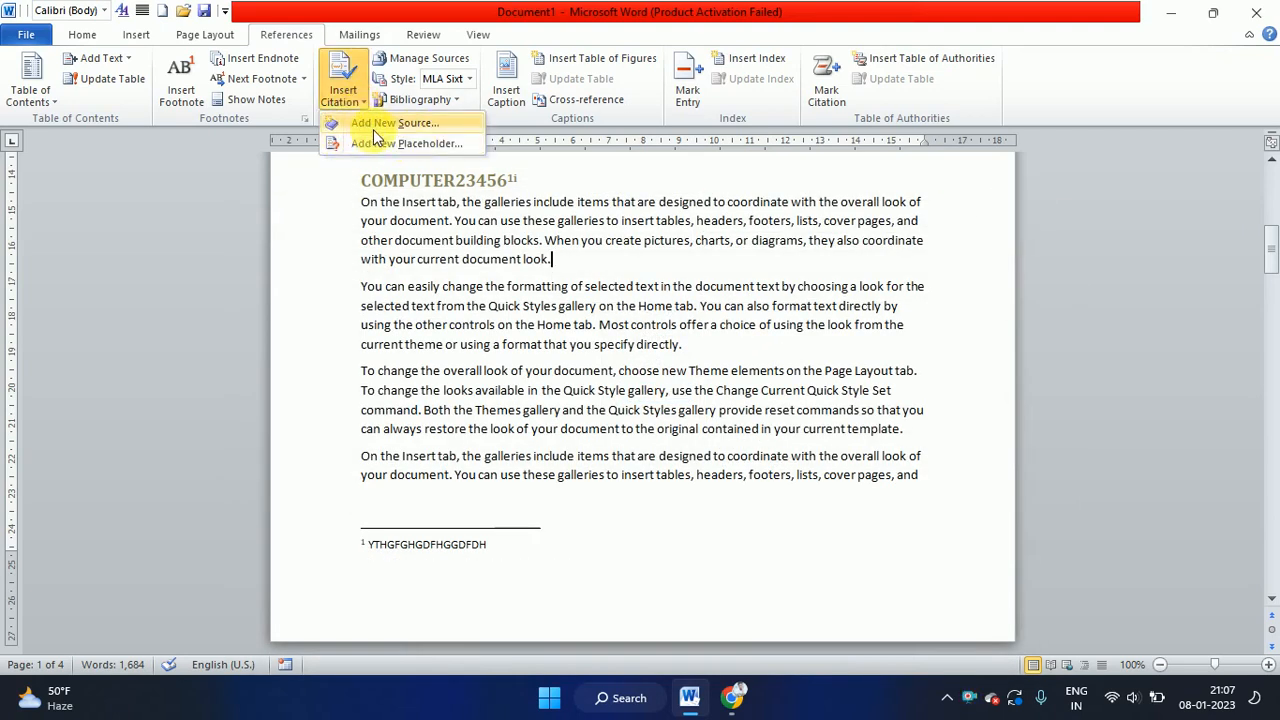
{"action": "left_click", "coordinate": [410, 58]}
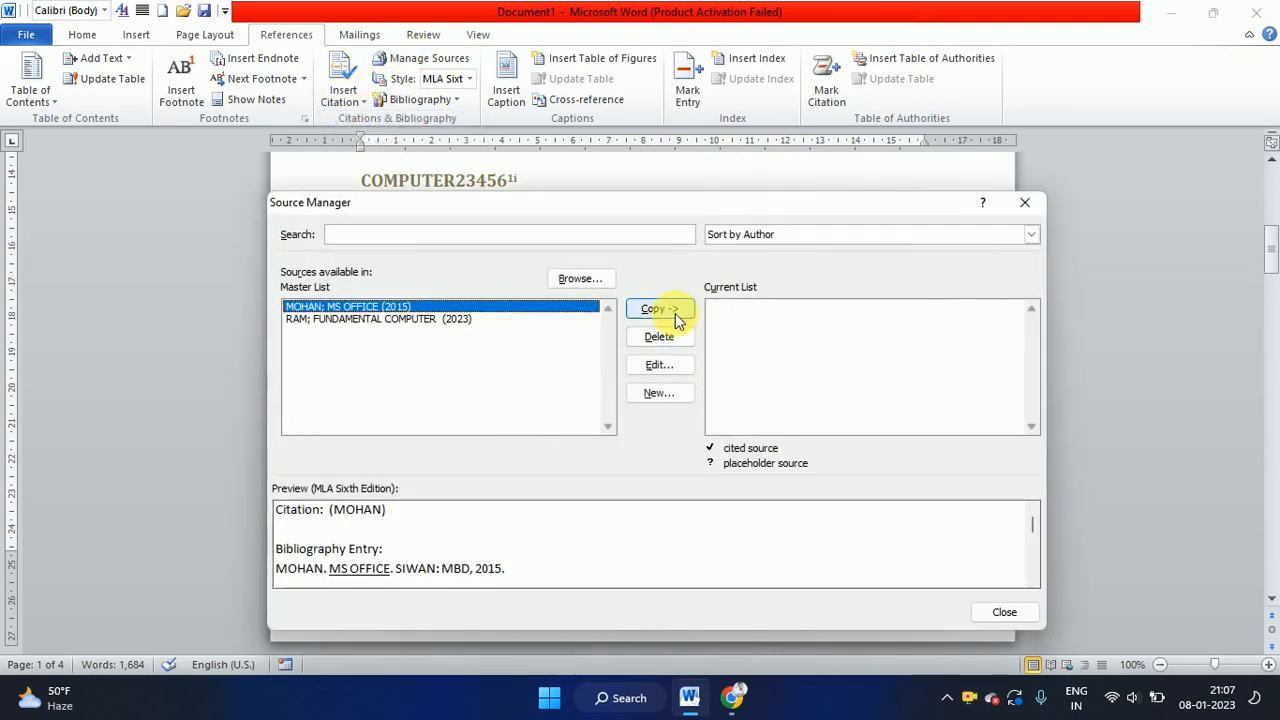
{"action": "left_click", "coordinate": [675, 318]}
{"action": "left_click", "coordinate": [457, 319]}
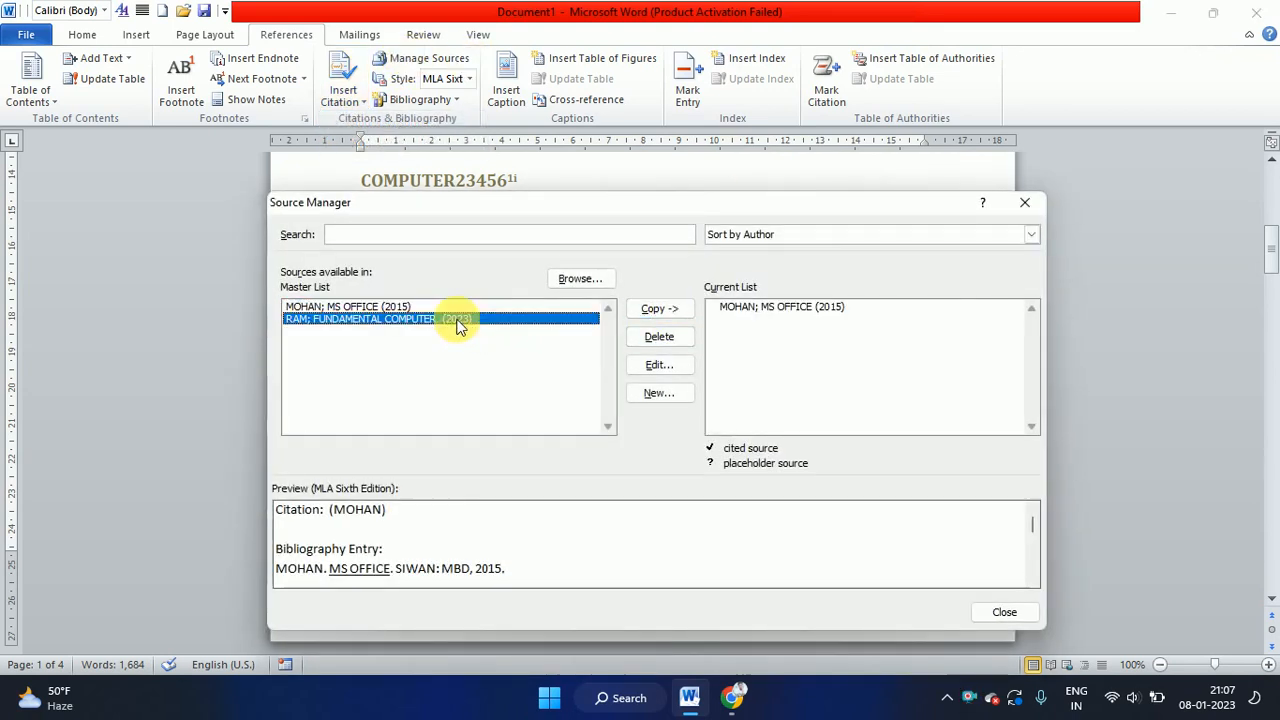
{"action": "left_click", "coordinate": [650, 312]}
{"action": "left_click", "coordinate": [1024, 202]}
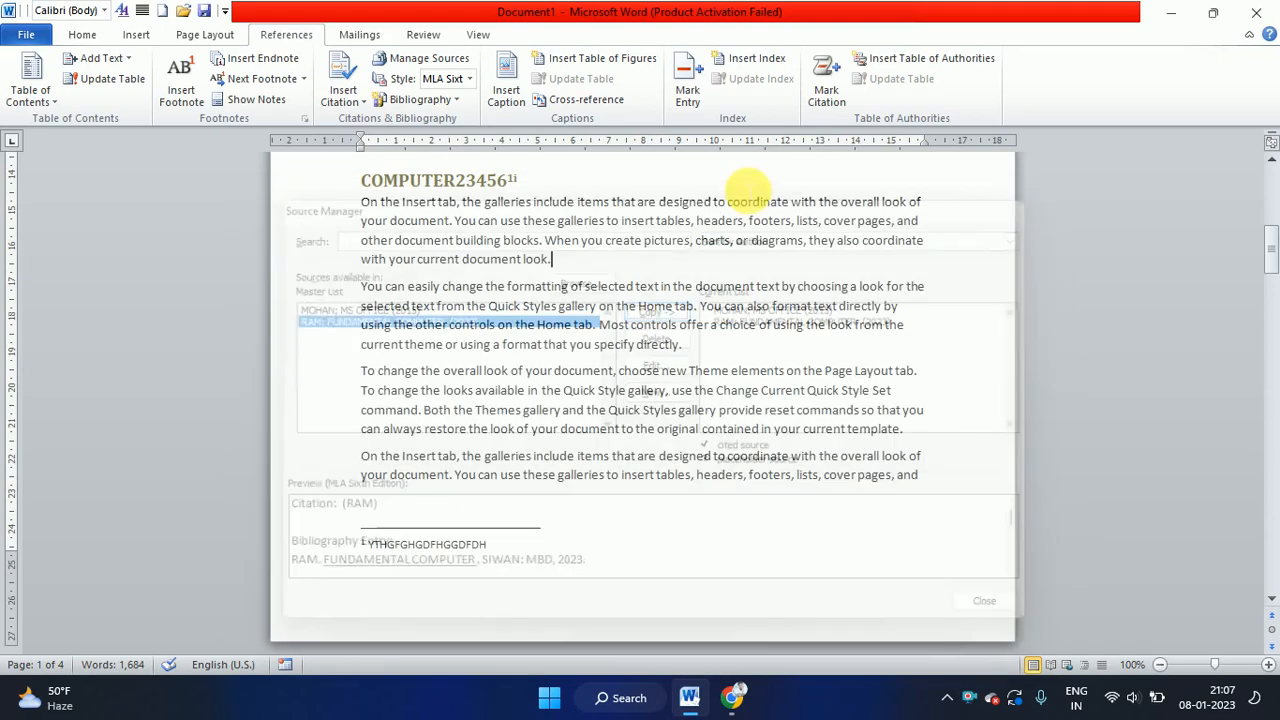
Insert the citation of the MS OFFICE (2015) source at the end of the first paragraph under COMPUTER23456
{"action": "left_click", "coordinate": [376, 100]}
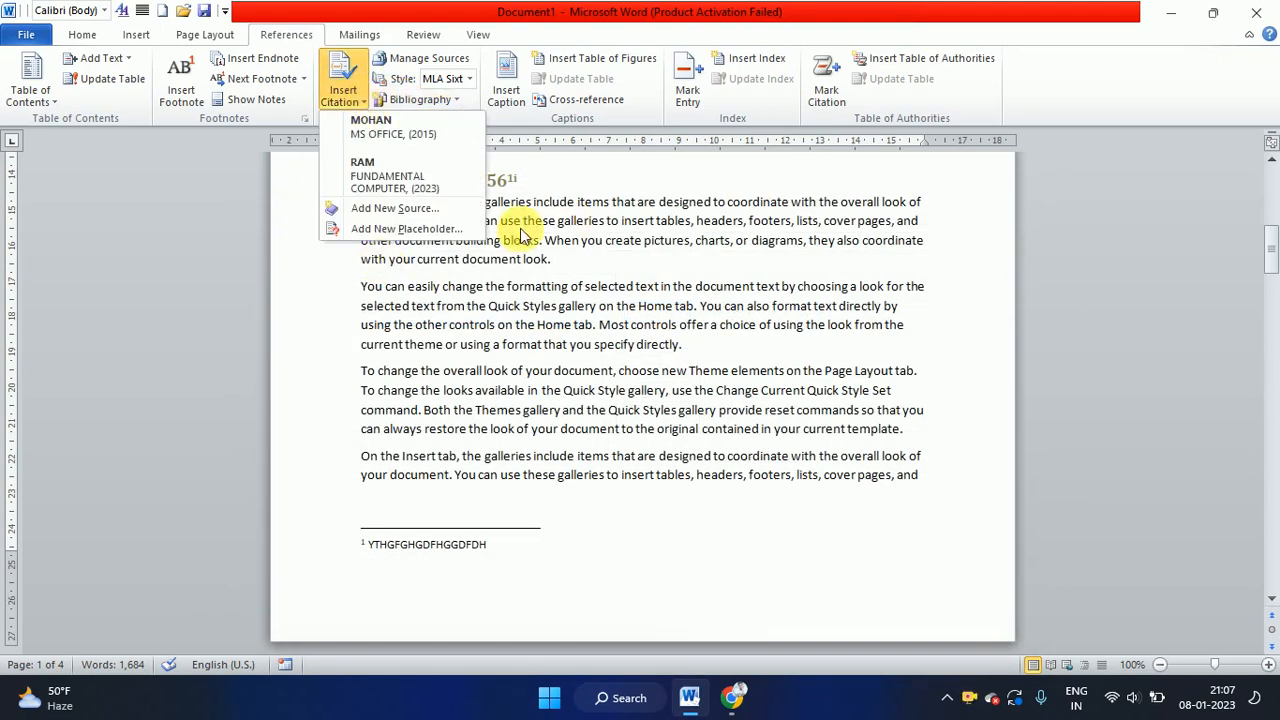
{"action": "left_click", "coordinate": [566, 258]}
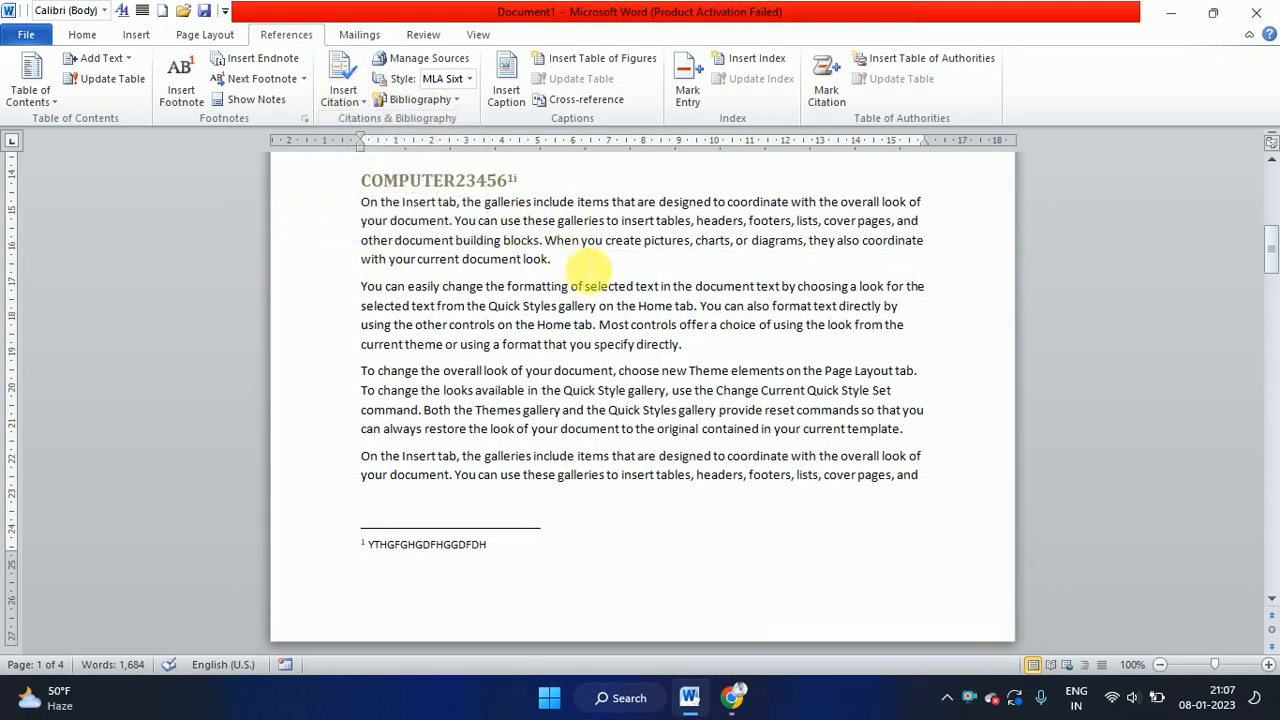
{"action": "left_click", "coordinate": [343, 96]}
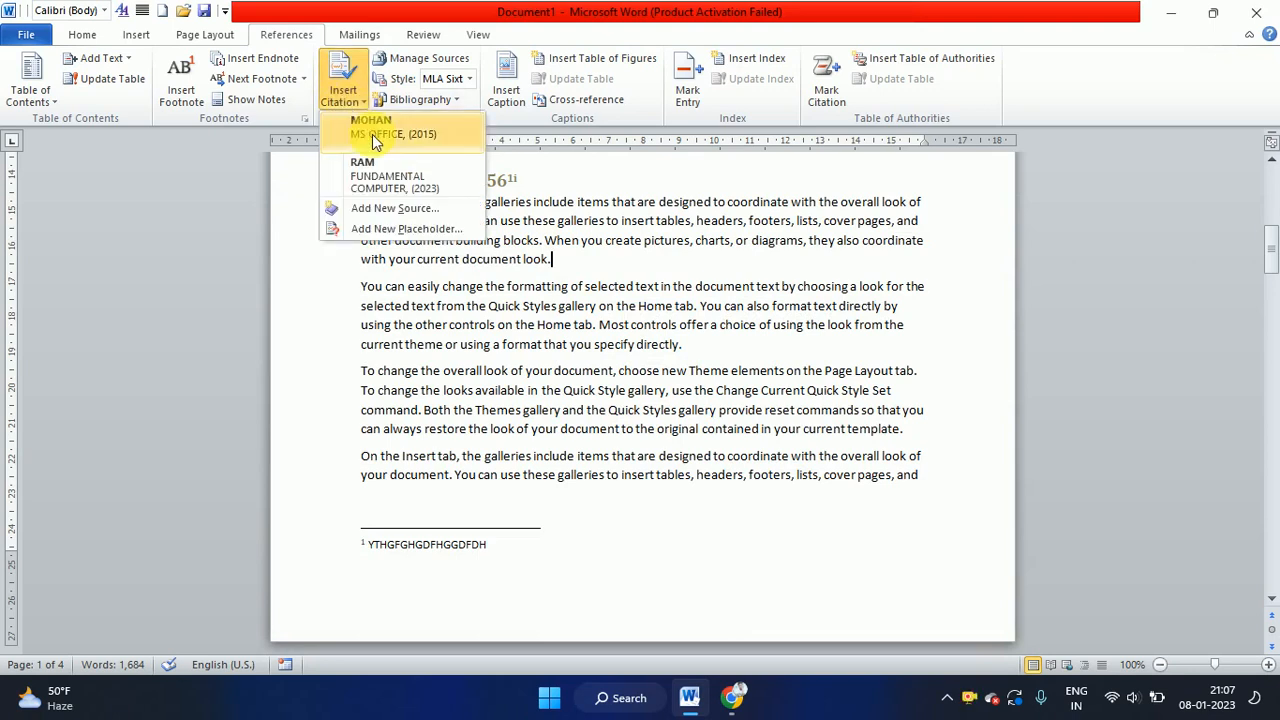
{"action": "left_click", "coordinate": [372, 134]}
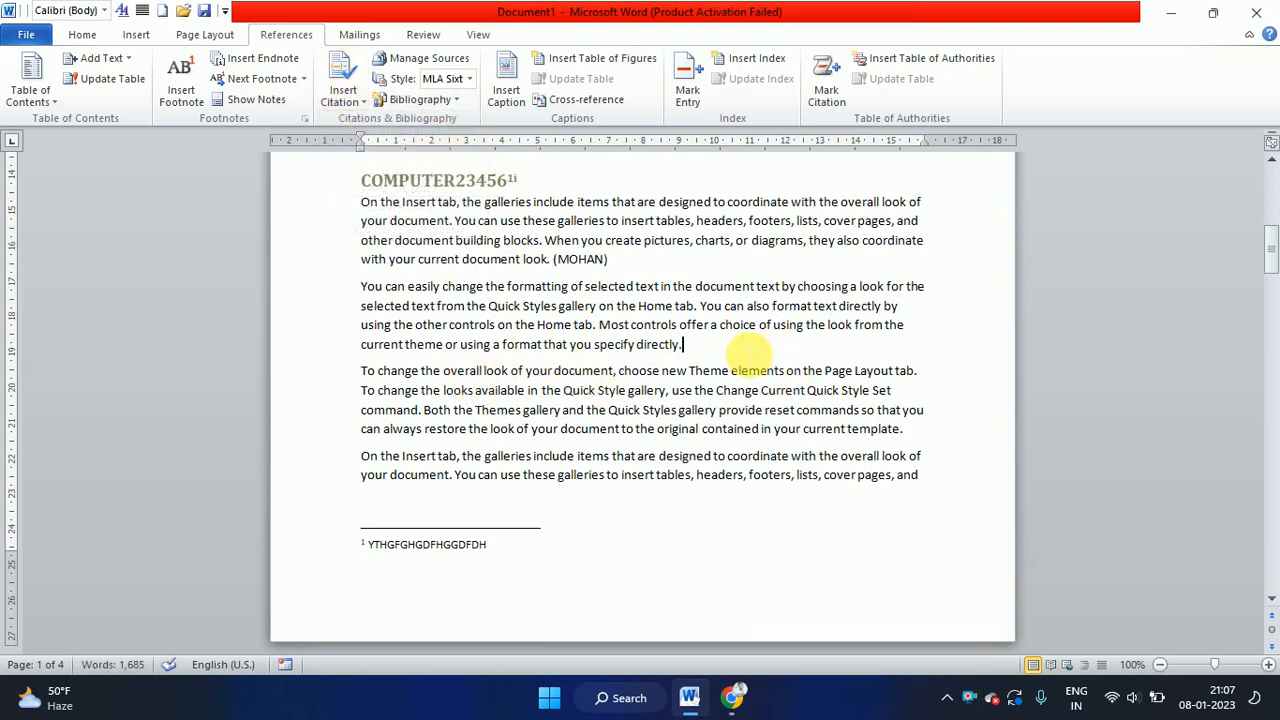
{"action": "scroll", "coordinate": [560, 380], "scroll_direction": "down", "scroll_amount": 9}
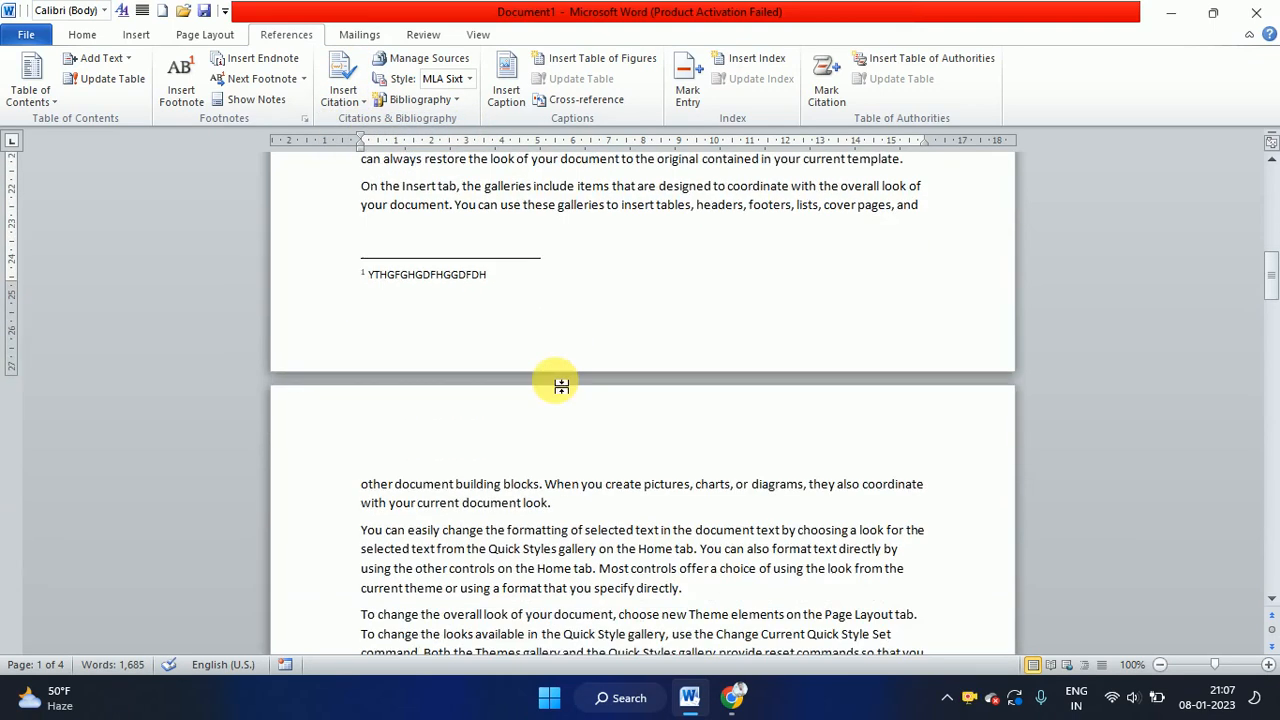
Insert the citation of the FUNDAMENTAL COMPUTER (2023) source at the end of the first paragraph under KEYBOARD
{"action": "scroll", "coordinate": [560, 390], "scroll_direction": "down", "scroll_amount": 6}
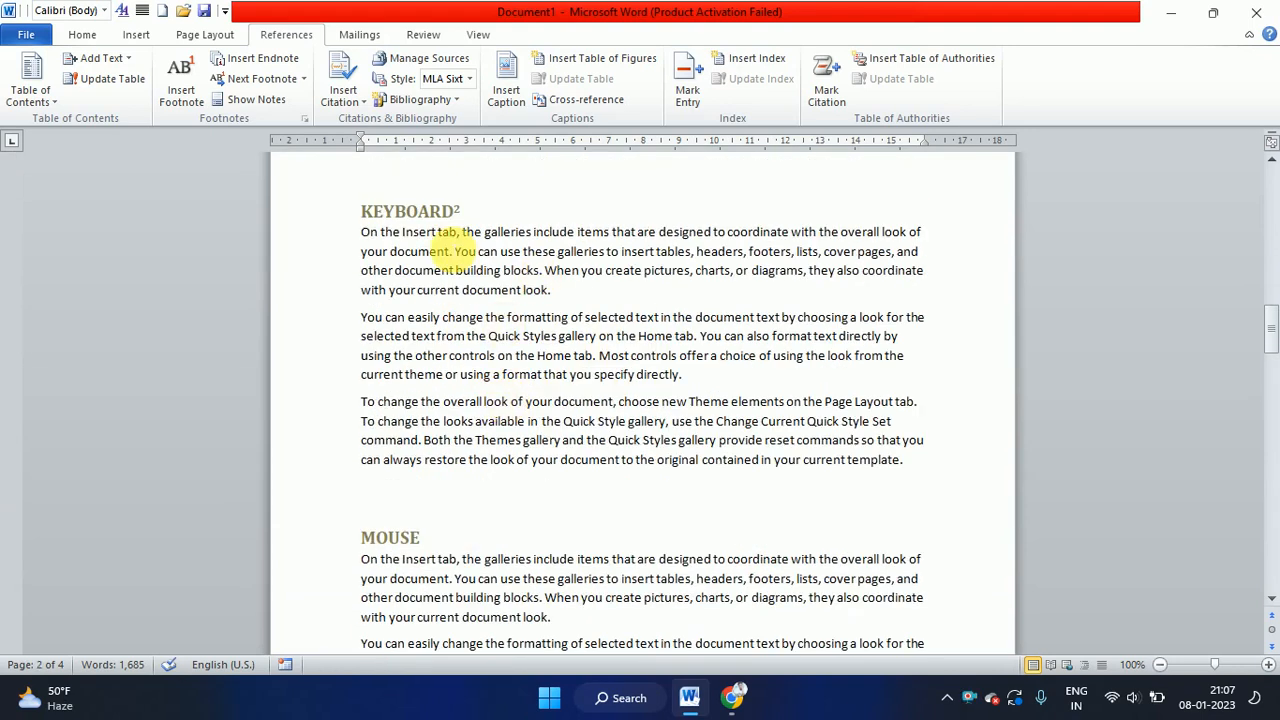
{"action": "left_click", "coordinate": [586, 289]}
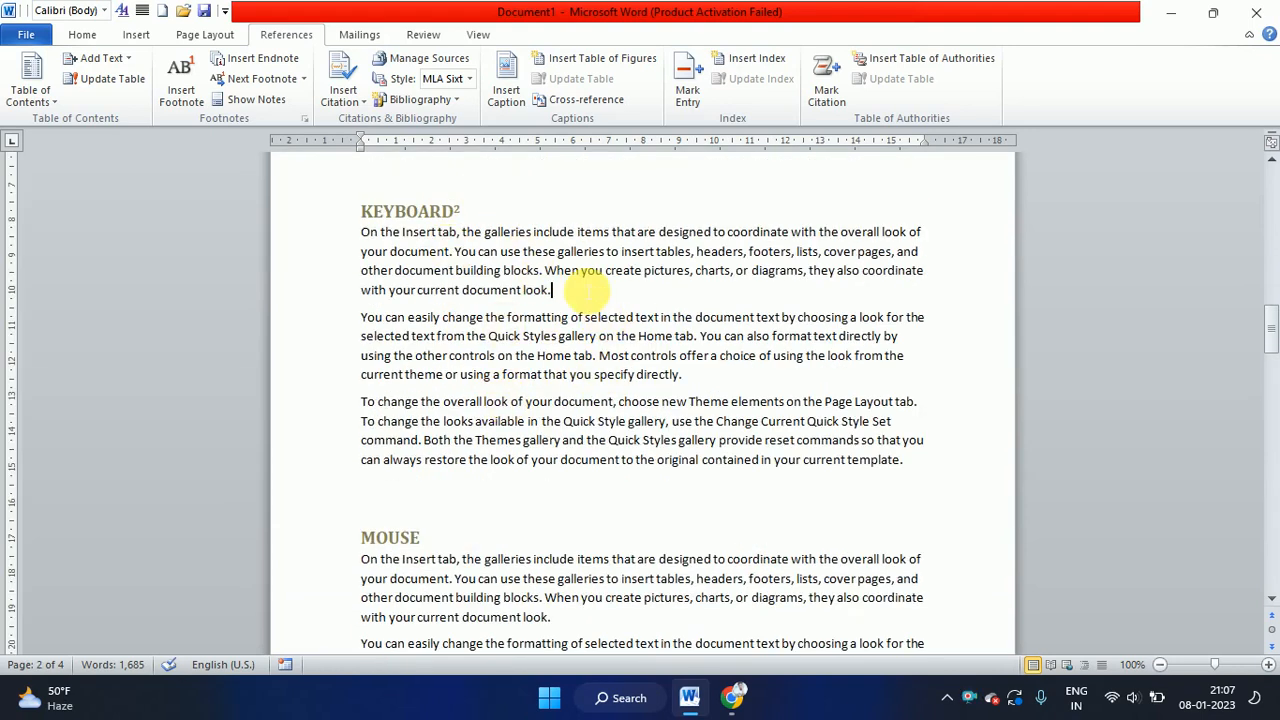
{"action": "left_click", "coordinate": [420, 101]}
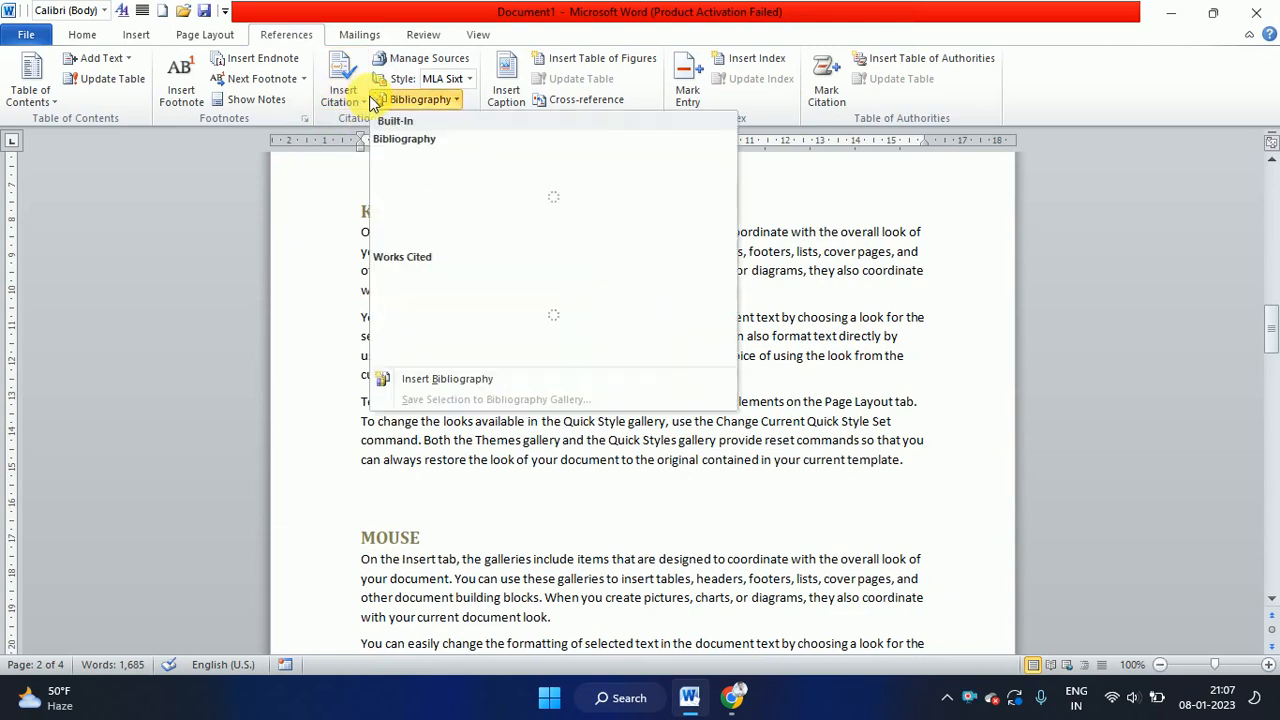
{"action": "left_click", "coordinate": [342, 100]}
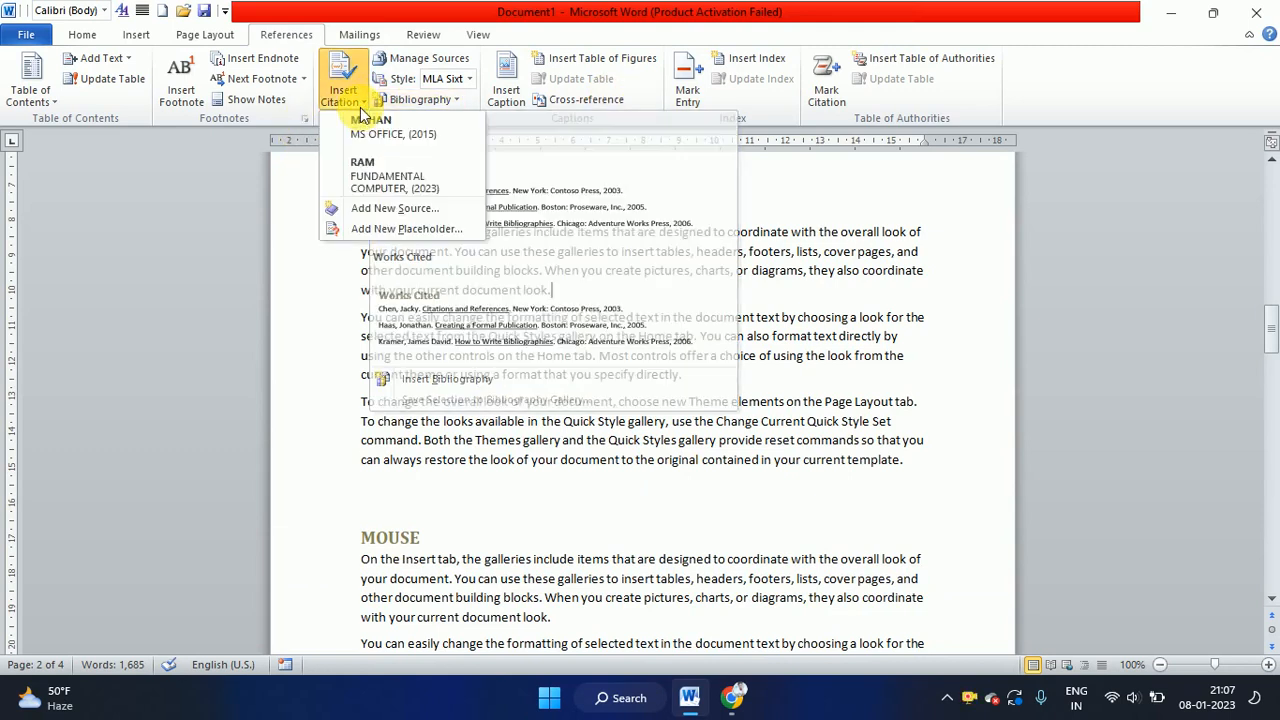
{"action": "left_click", "coordinate": [362, 165]}
Insert the citation of the MS OFFICE (2015) source at the end of the first paragraph under MOUSE
{"action": "scroll", "coordinate": [571, 466], "scroll_direction": "down", "scroll_amount": 3}
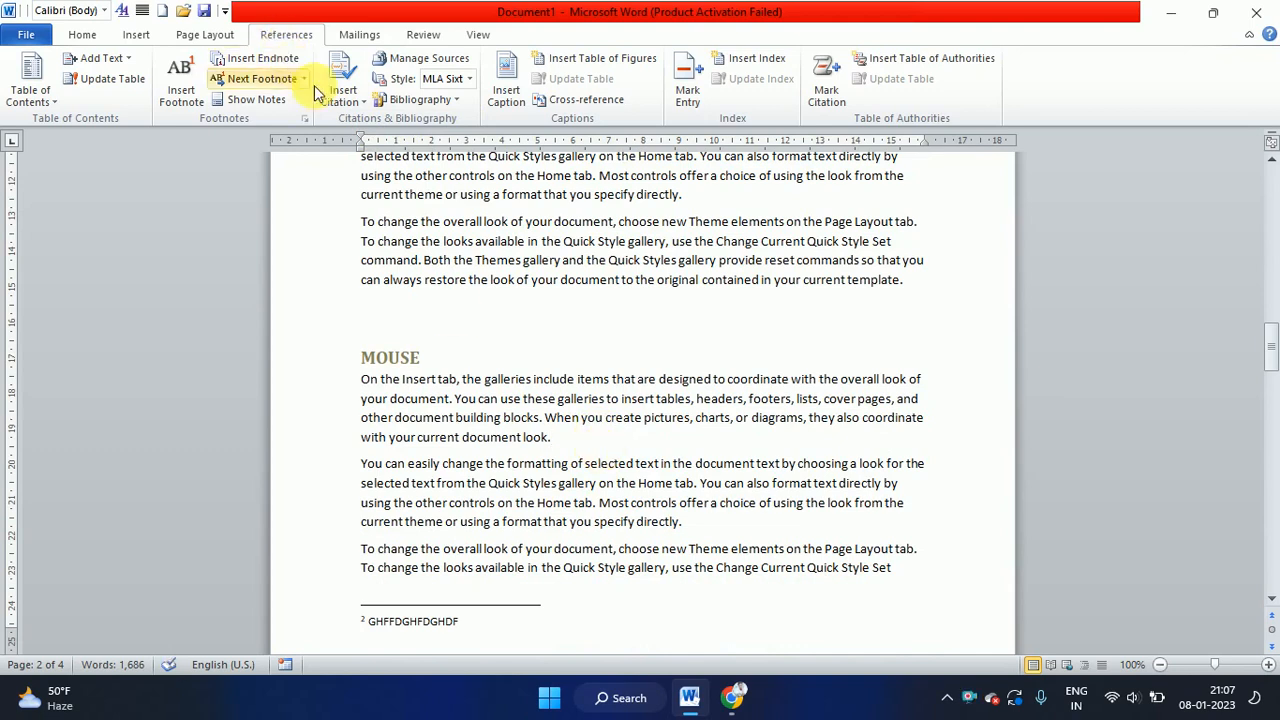
{"action": "left_click", "coordinate": [339, 101]}
{"action": "left_click", "coordinate": [335, 103]}
{"action": "left_click", "coordinate": [338, 104]}
{"action": "left_click", "coordinate": [338, 104]}
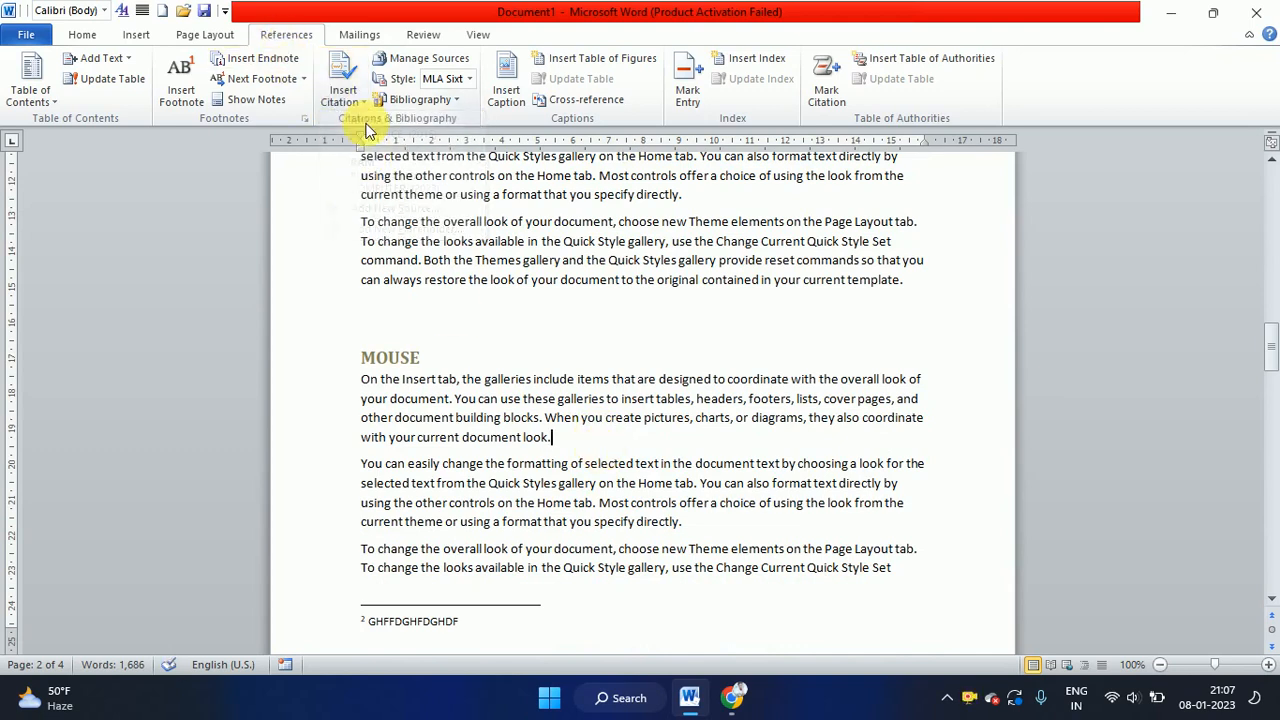
{"action": "left_click", "coordinate": [350, 106]}
{"action": "left_click", "coordinate": [350, 106]}
{"action": "left_click", "coordinate": [358, 106]}
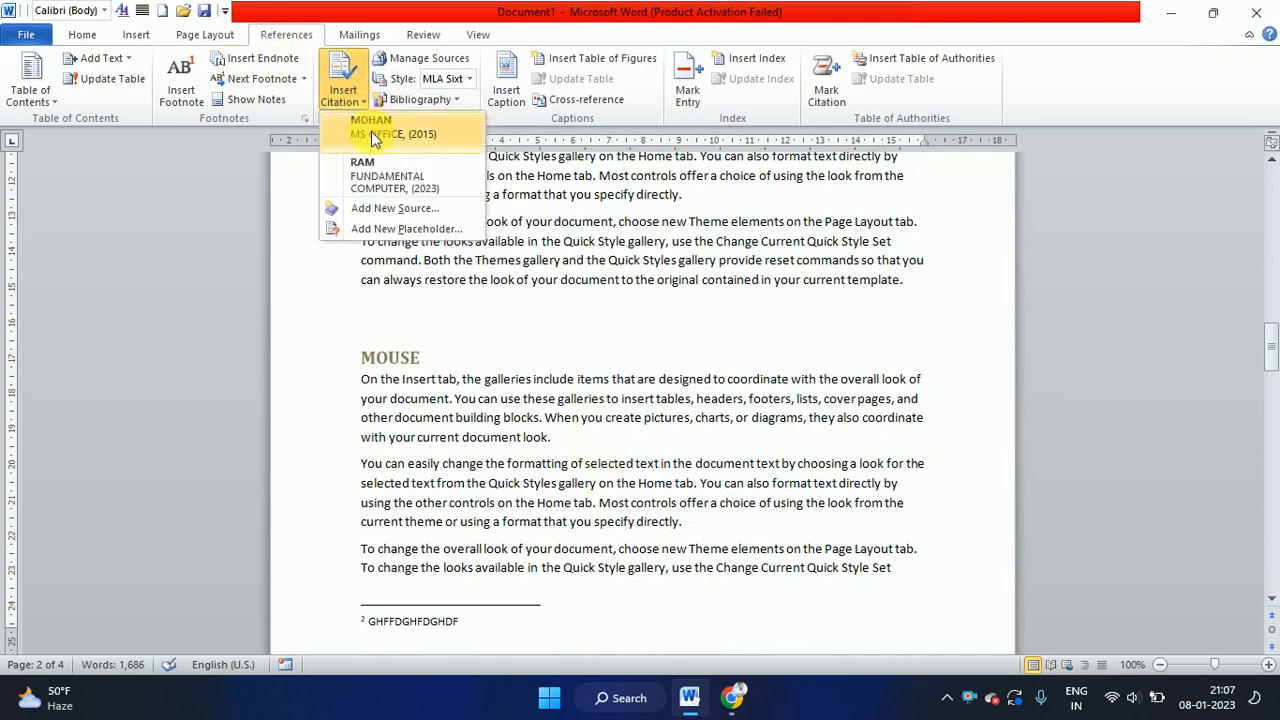
{"action": "left_click", "coordinate": [370, 126]}
Cite the FUNDAMENTAL COMPUTER (2023) source at the end of the first paragraph under CPU, and restore the paragraph break after it
{"action": "scroll", "coordinate": [655, 418], "scroll_direction": "down", "scroll_amount": 1}
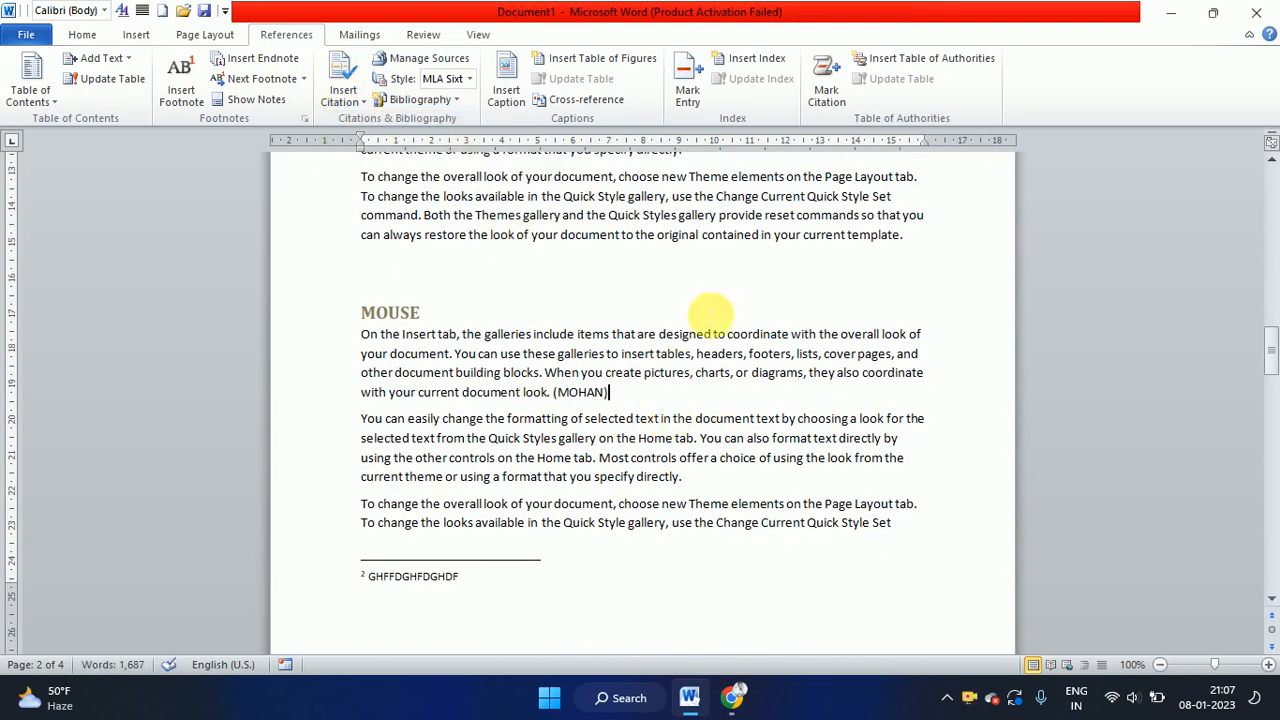
{"action": "scroll", "coordinate": [678, 415], "scroll_direction": "down", "scroll_amount": 9}
{"action": "left_click", "coordinate": [496, 539]}
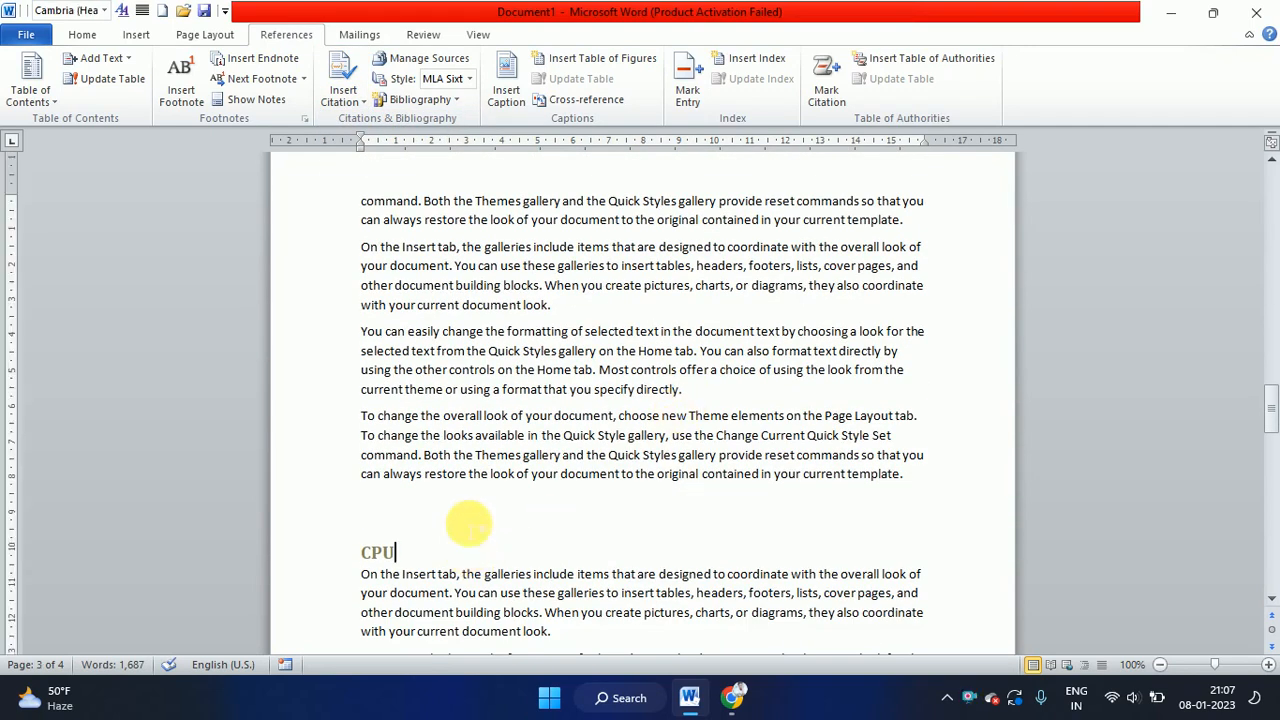
{"action": "scroll", "coordinate": [600, 560], "scroll_direction": "down", "scroll_amount": 4}
{"action": "left_click", "coordinate": [573, 415]}
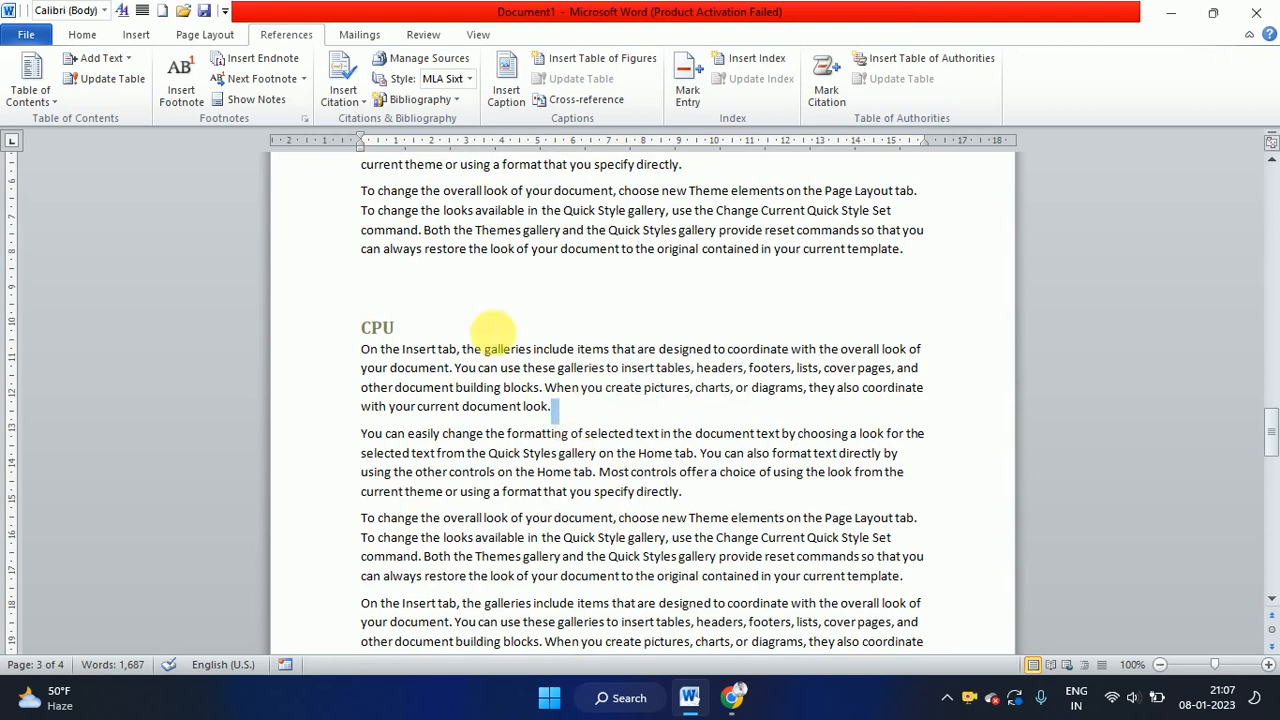
{"action": "left_click", "coordinate": [343, 95]}
{"action": "left_click", "coordinate": [362, 177]}
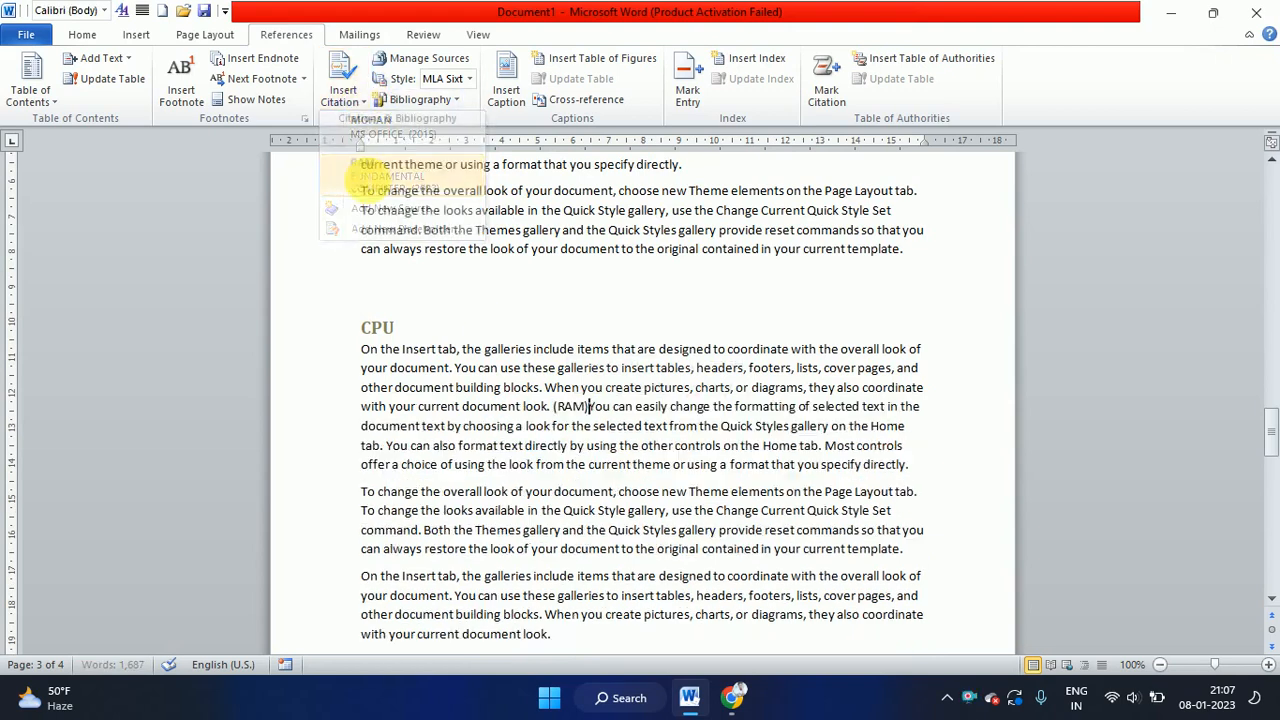
{"action": "key", "text": "Return"}
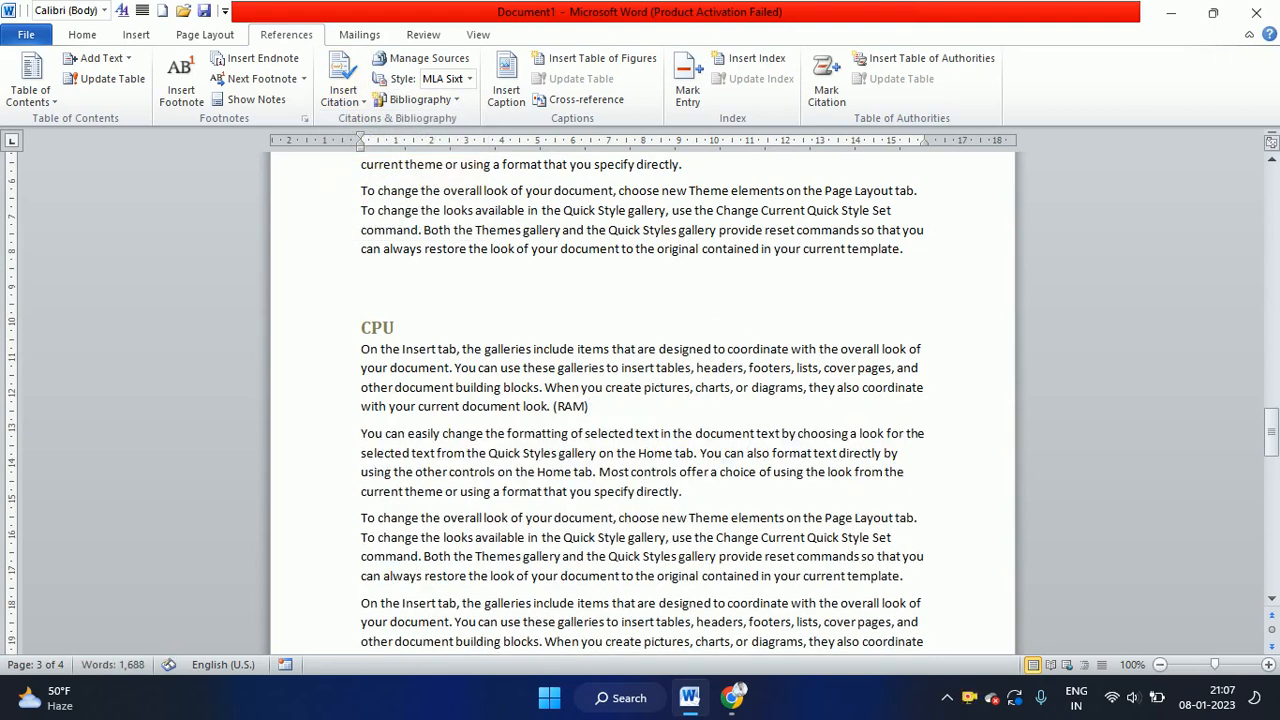
{"action": "left_click", "coordinate": [356, 104]}
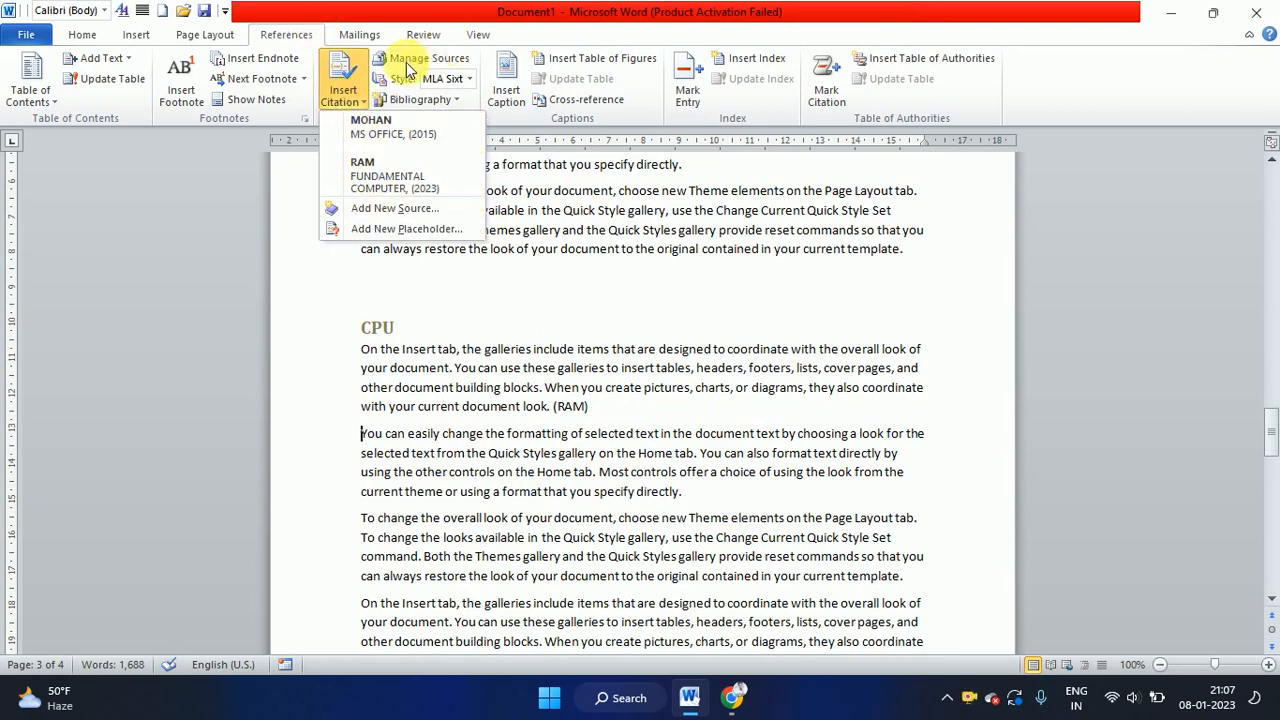
{"action": "left_click", "coordinate": [586, 306]}
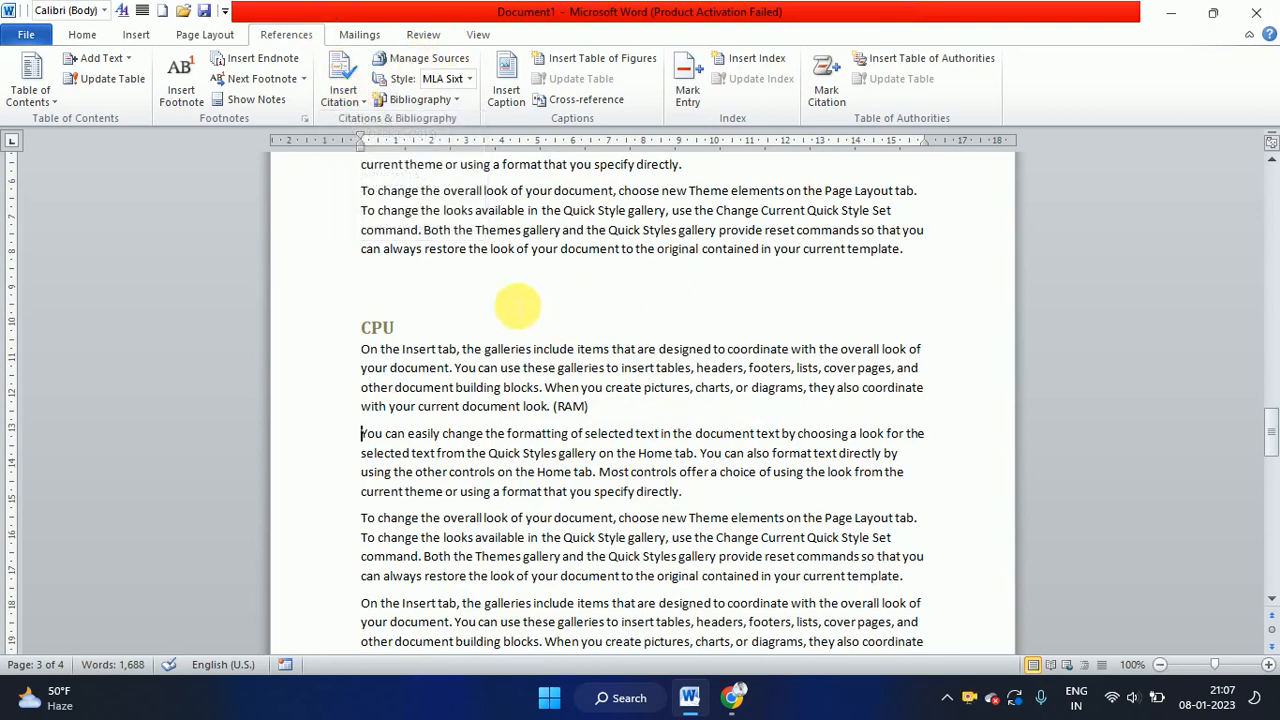
Add blank lines after the document's last paragraph and insert the built-in Bibliography there
{"action": "scroll", "coordinate": [320, 251], "scroll_direction": "down", "scroll_amount": 20}
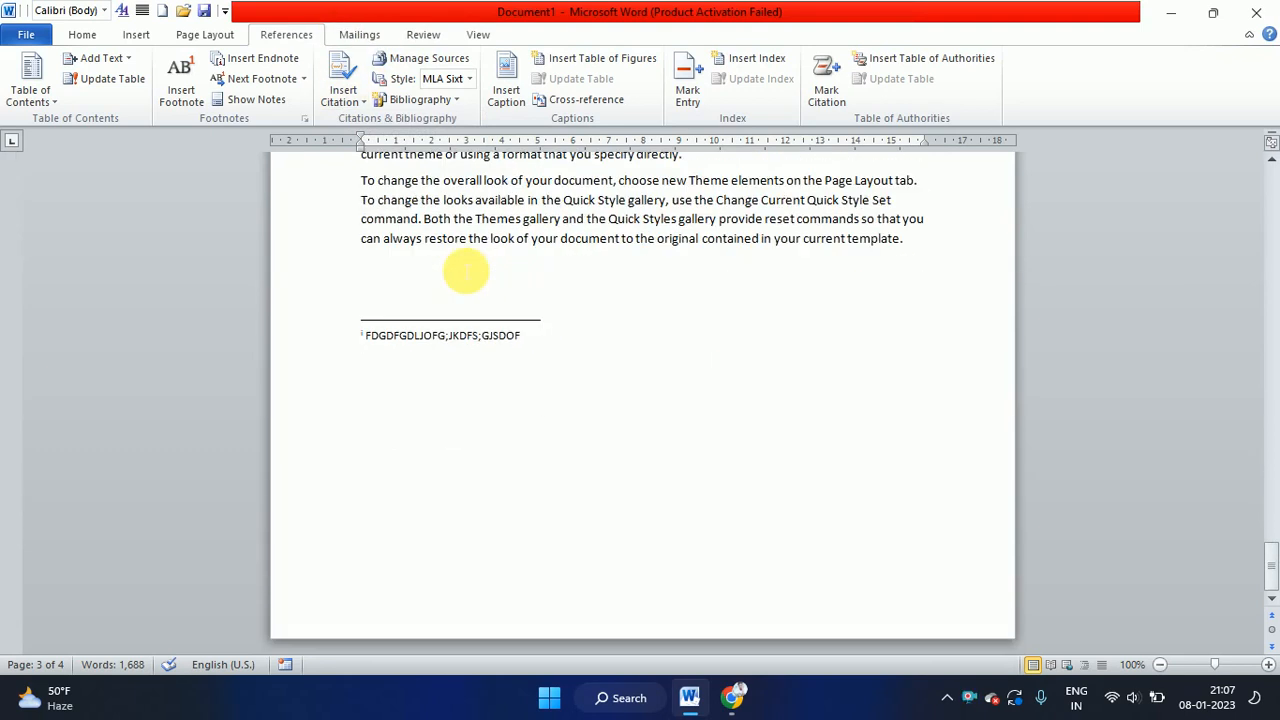
{"action": "scroll", "coordinate": [466, 263], "scroll_direction": "up", "scroll_amount": 1}
{"action": "left_click", "coordinate": [495, 410]}
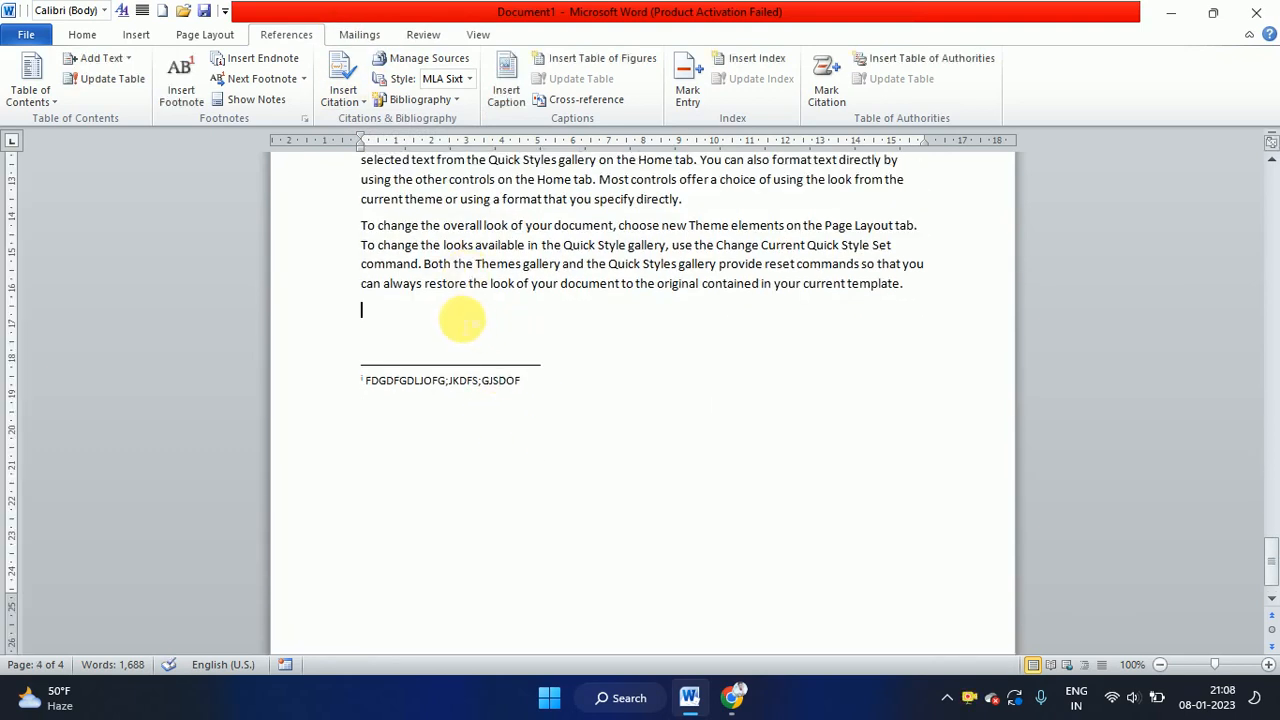
{"action": "key", "text": "Return"}
{"action": "key", "text": "Return"}
{"action": "key", "text": "Return"}
{"action": "key", "text": "Return"}
{"action": "key", "text": "Return"}
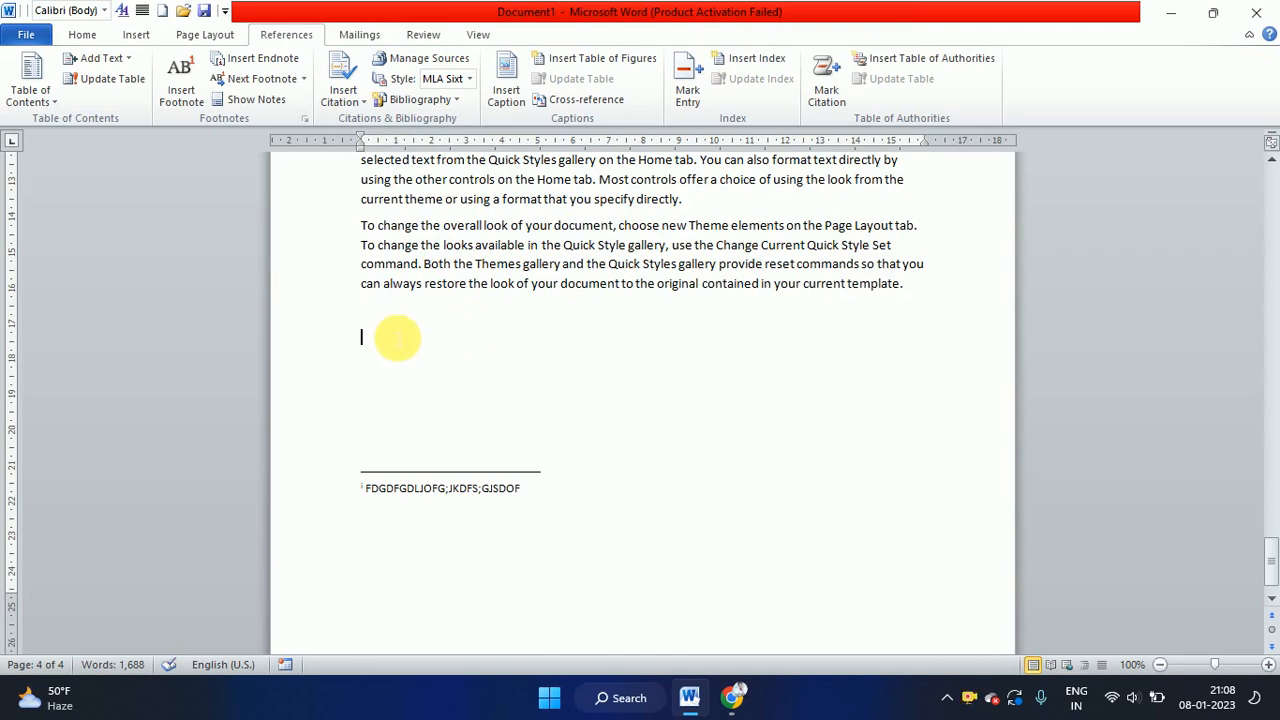
{"action": "left_click", "coordinate": [459, 101]}
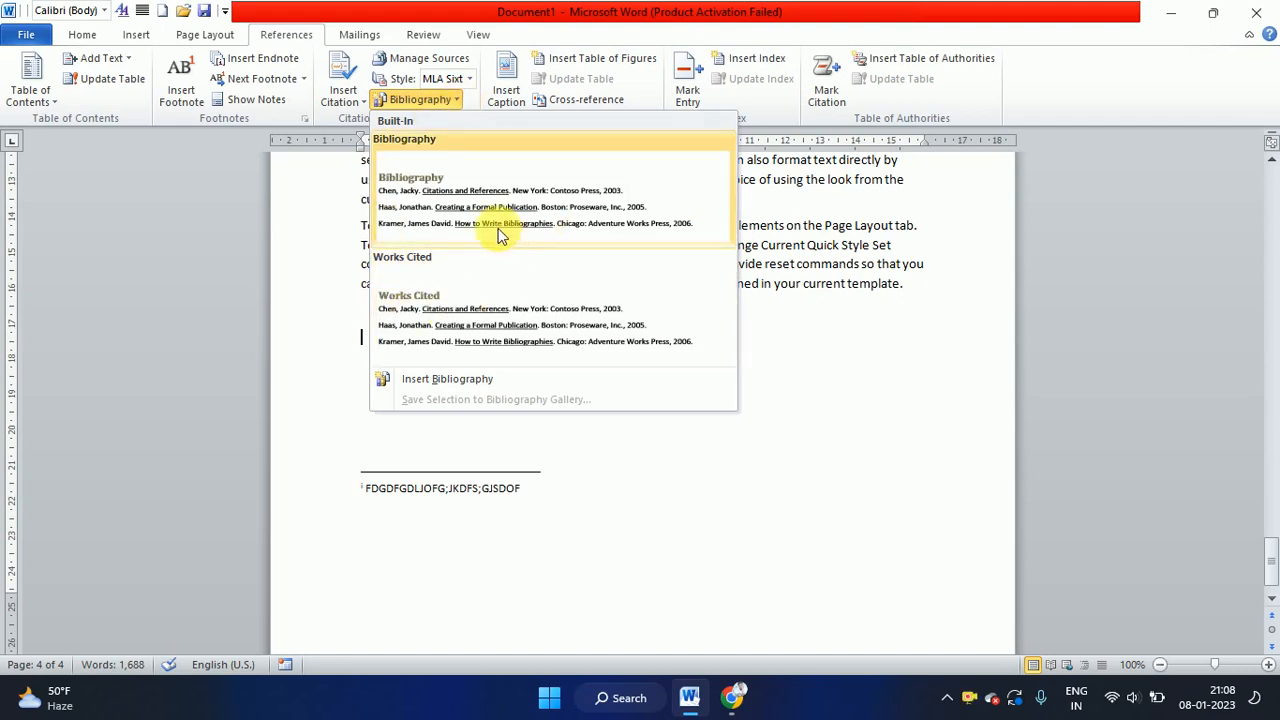
{"action": "left_click", "coordinate": [525, 193]}
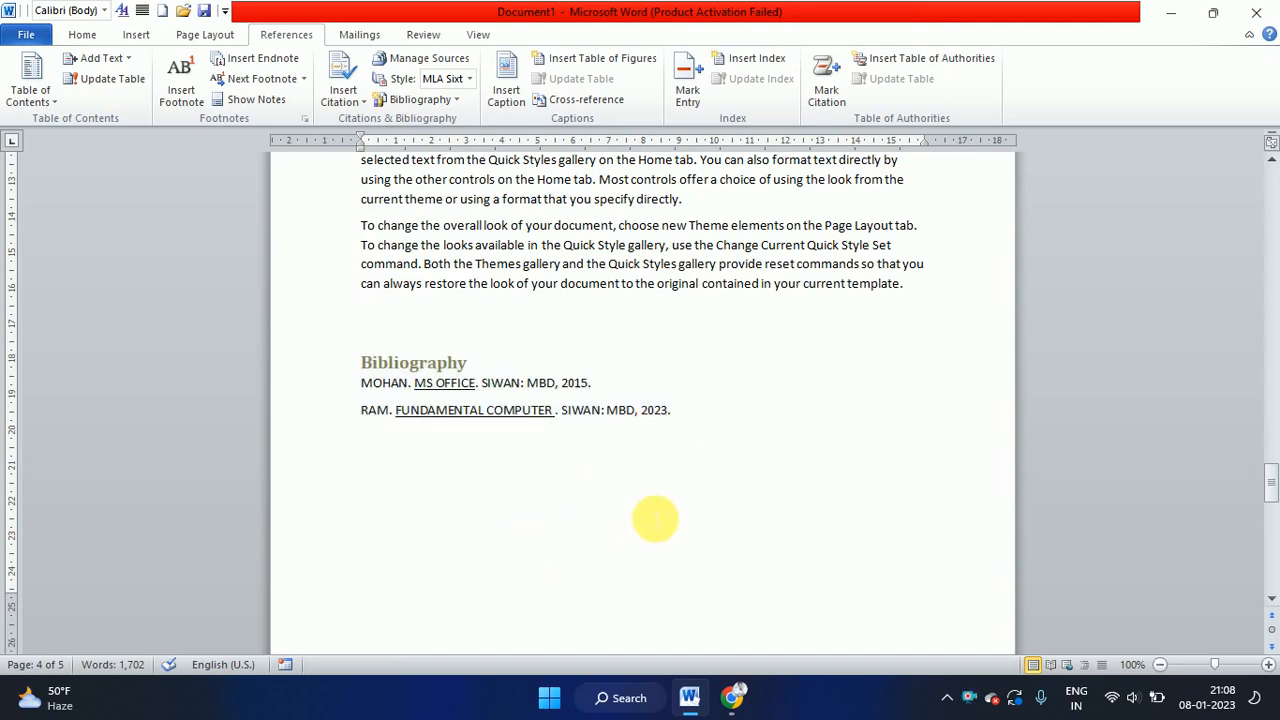
Try the GOST - Title Sort and Chicago Fifteenth Edition citation styles on the bibliography
{"action": "left_click", "coordinate": [471, 410]}
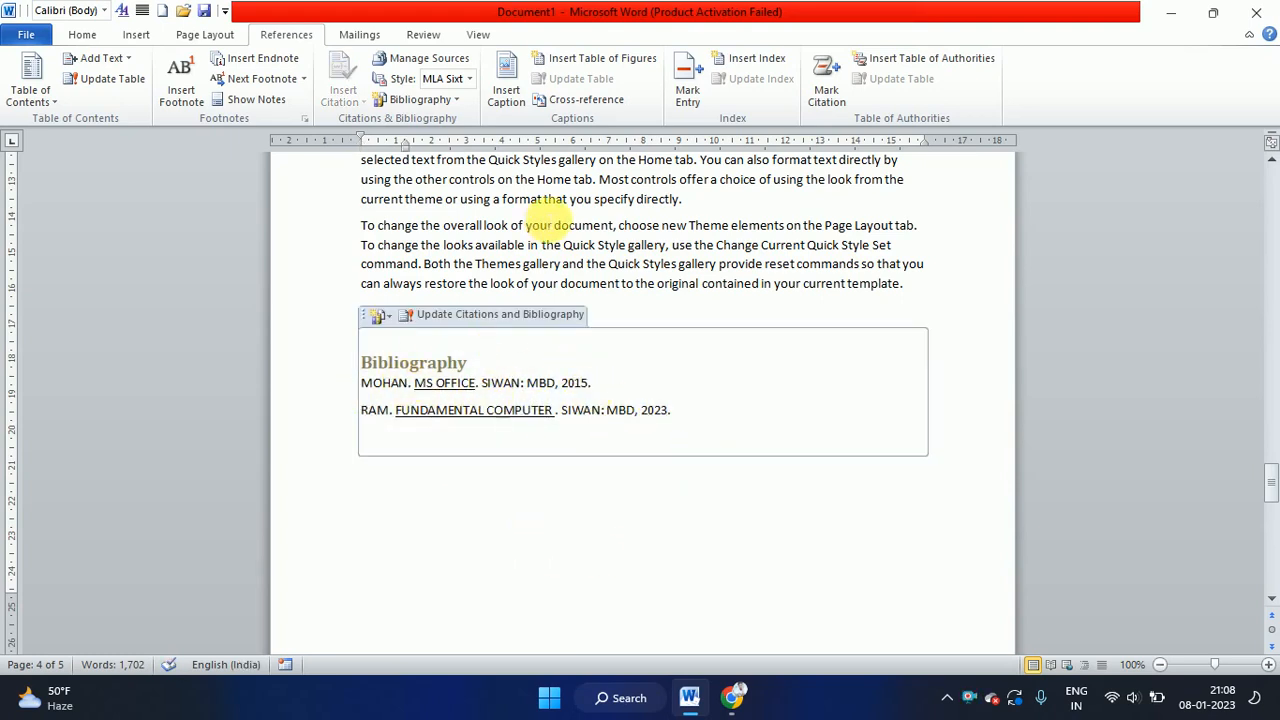
{"action": "left_click", "coordinate": [469, 79]}
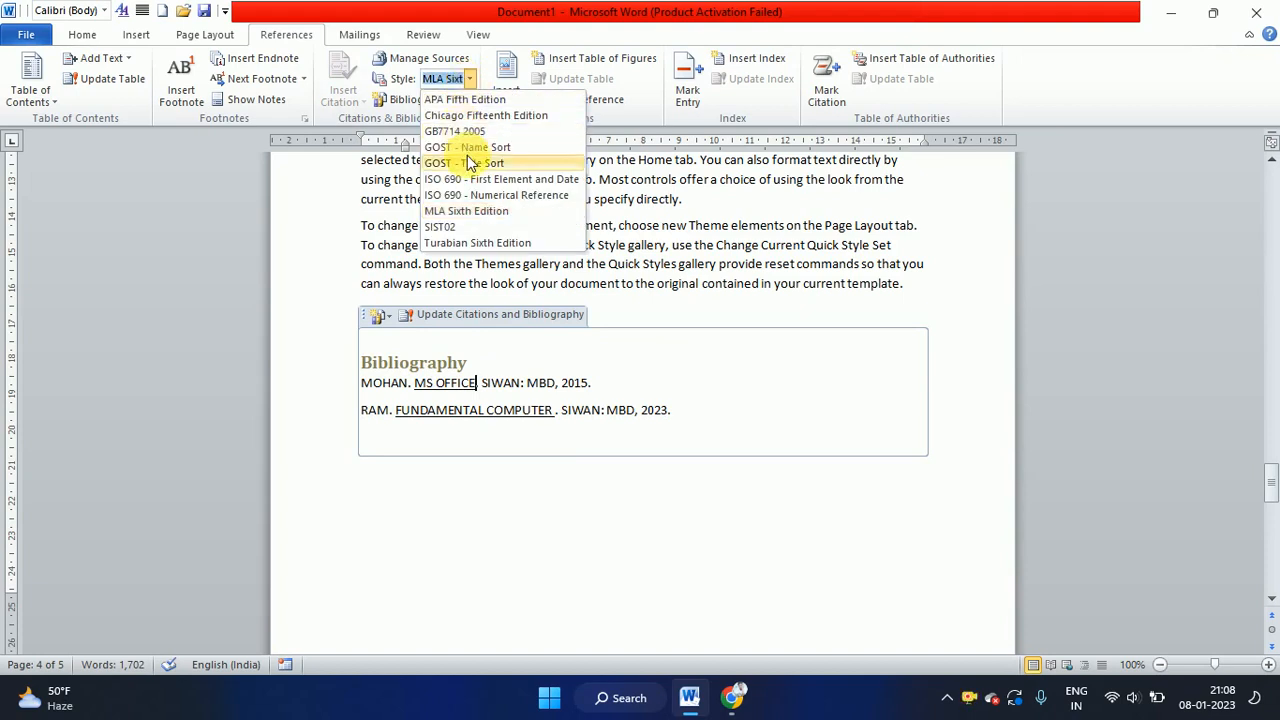
{"action": "left_click", "coordinate": [460, 163]}
{"action": "left_click", "coordinate": [469, 79]}
{"action": "left_click", "coordinate": [470, 113]}
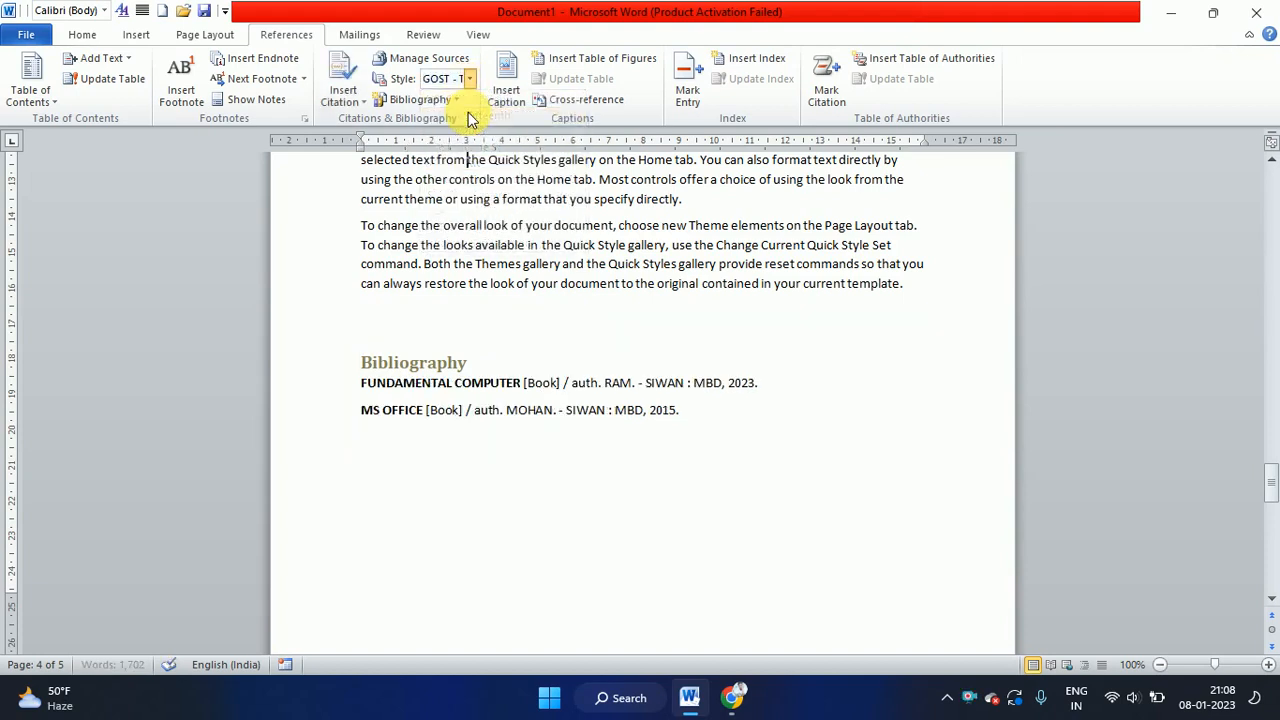
{"action": "left_click", "coordinate": [466, 160]}
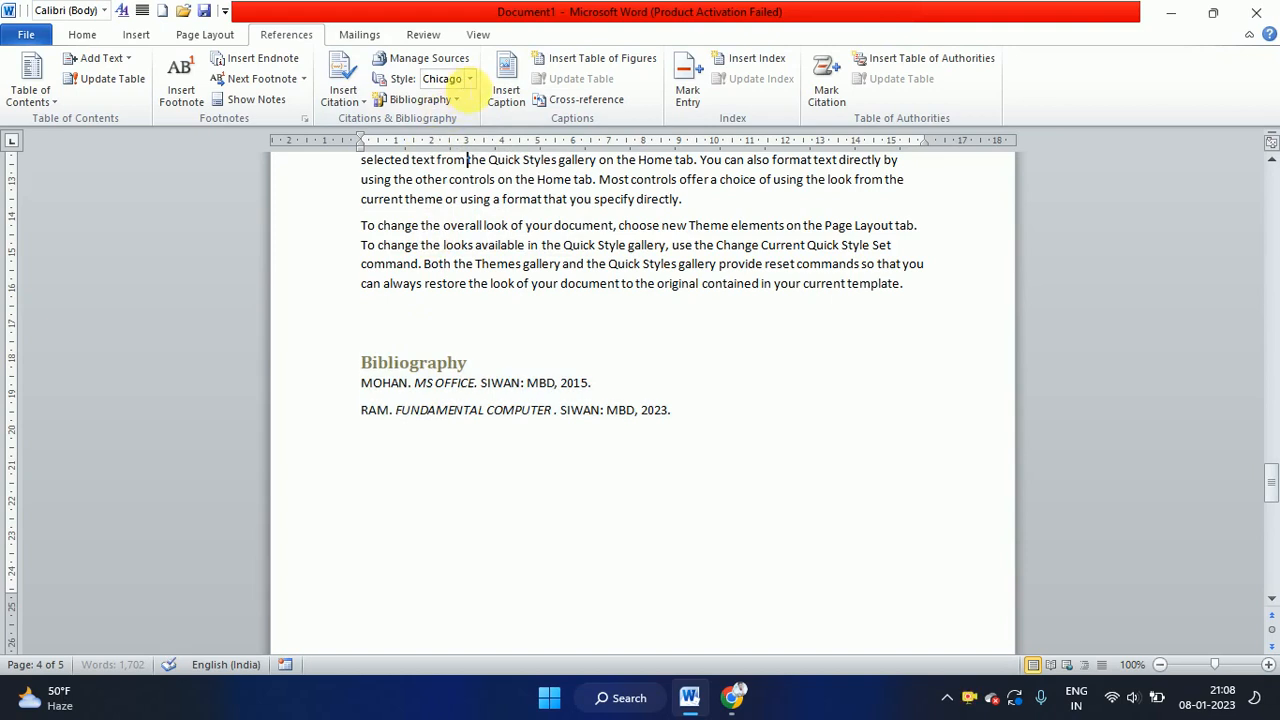
Set the citation and bibliography style to GOST - Name Sort
{"action": "left_click", "coordinate": [469, 79]}
{"action": "left_click", "coordinate": [458, 147]}
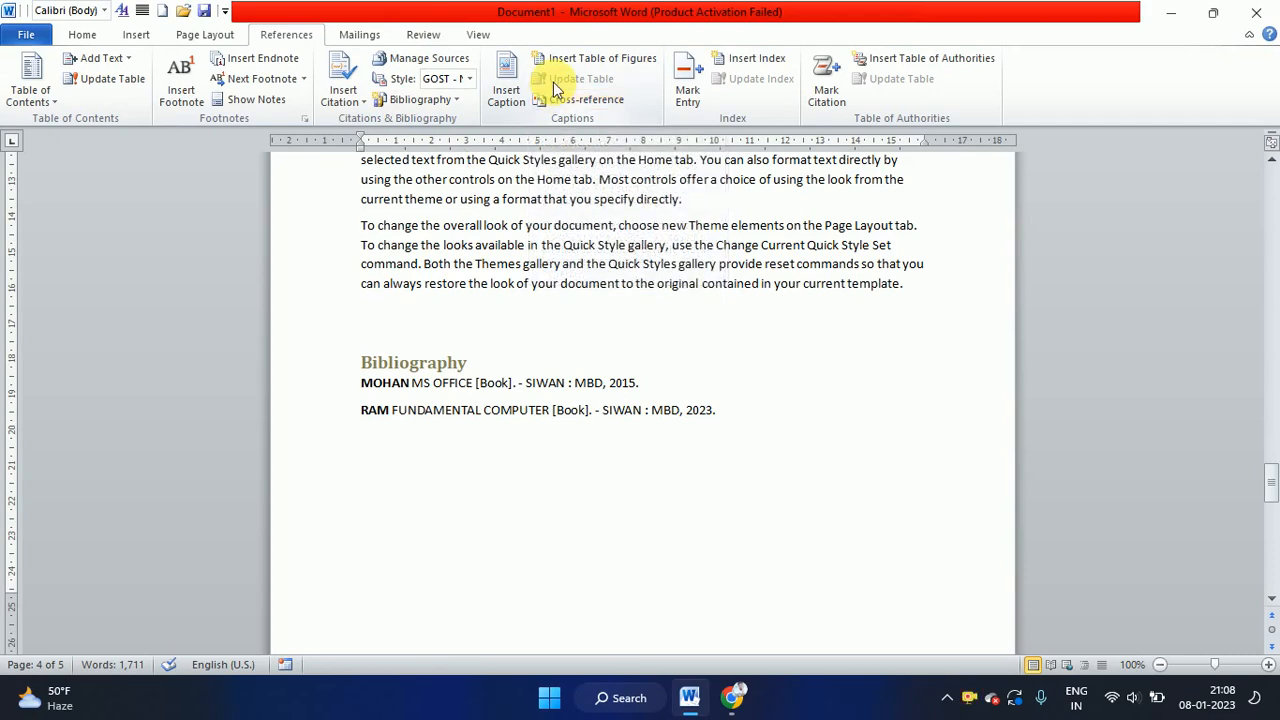
Draw an oval about 2.57 cm high and 2.96 cm wide in the blank space above the COMPUTER23456 heading
{"action": "scroll", "coordinate": [557, 206], "scroll_direction": "up", "scroll_amount": 10}
{"action": "scroll", "coordinate": [557, 206], "scroll_direction": "up", "scroll_amount": 20}
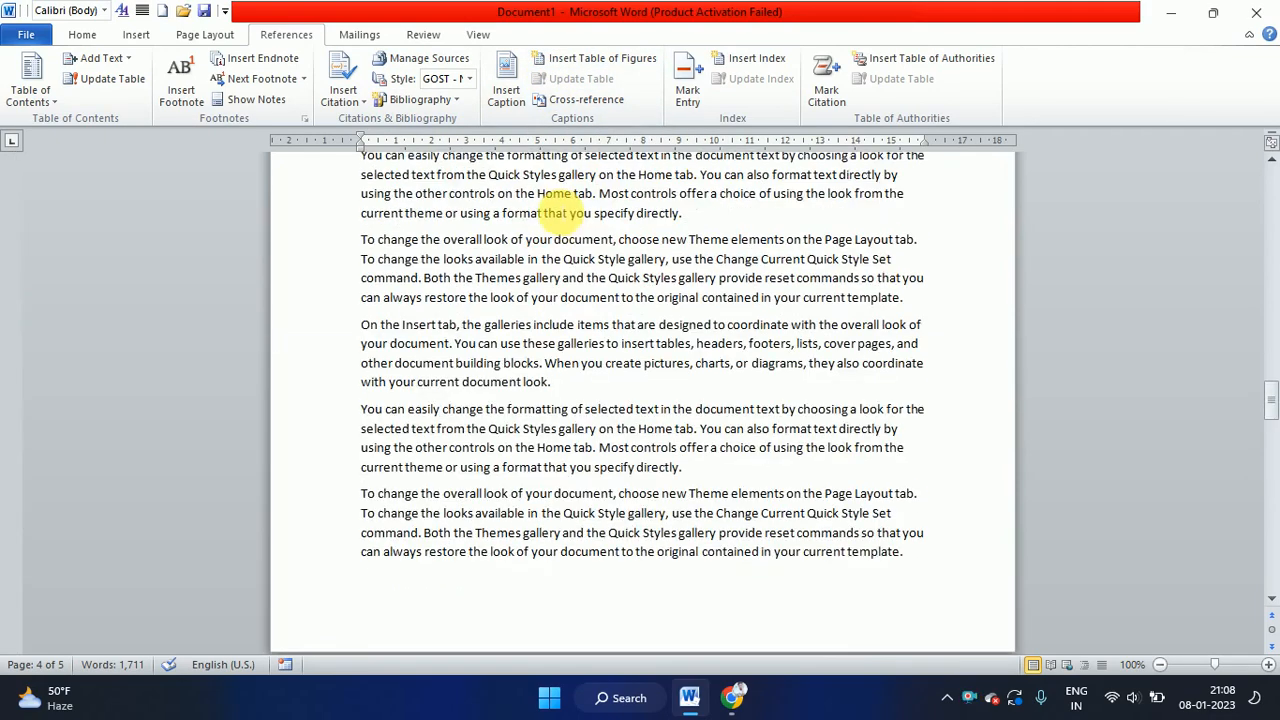
{"action": "scroll", "coordinate": [472, 229], "scroll_direction": "up", "scroll_amount": 5}
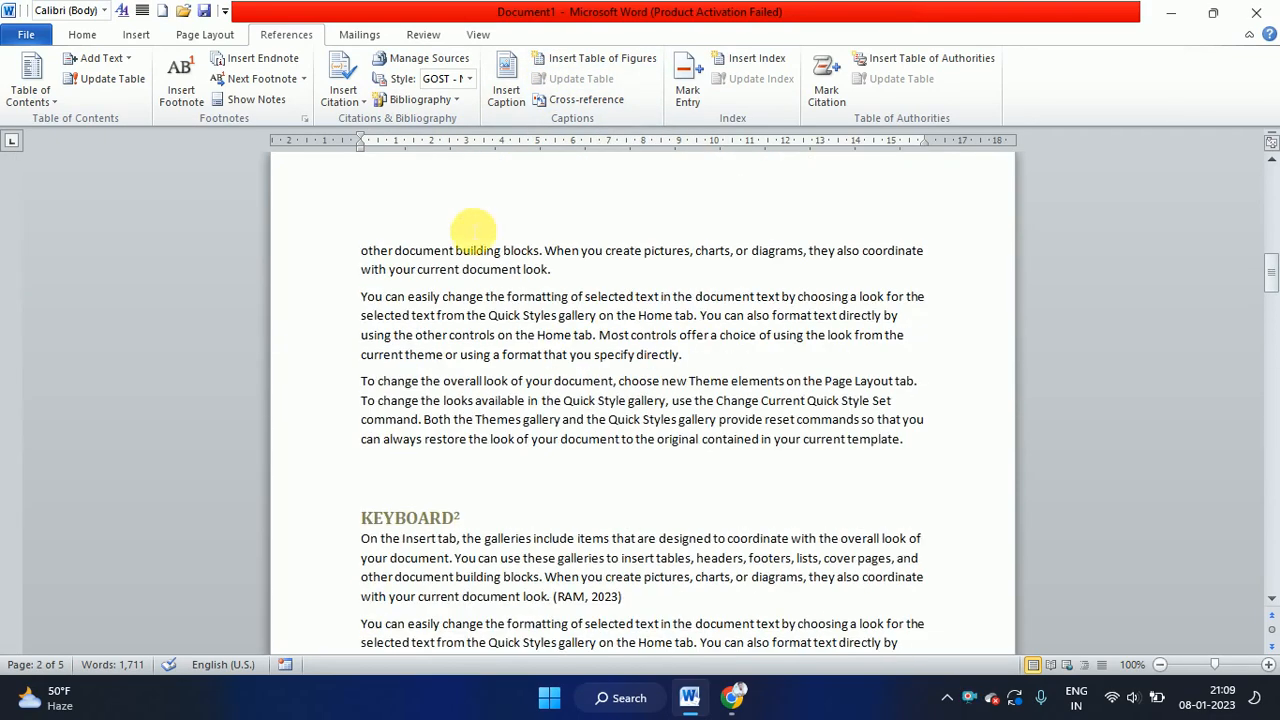
{"action": "scroll", "coordinate": [409, 391], "scroll_direction": "up", "scroll_amount": 10}
{"action": "left_click", "coordinate": [451, 303]}
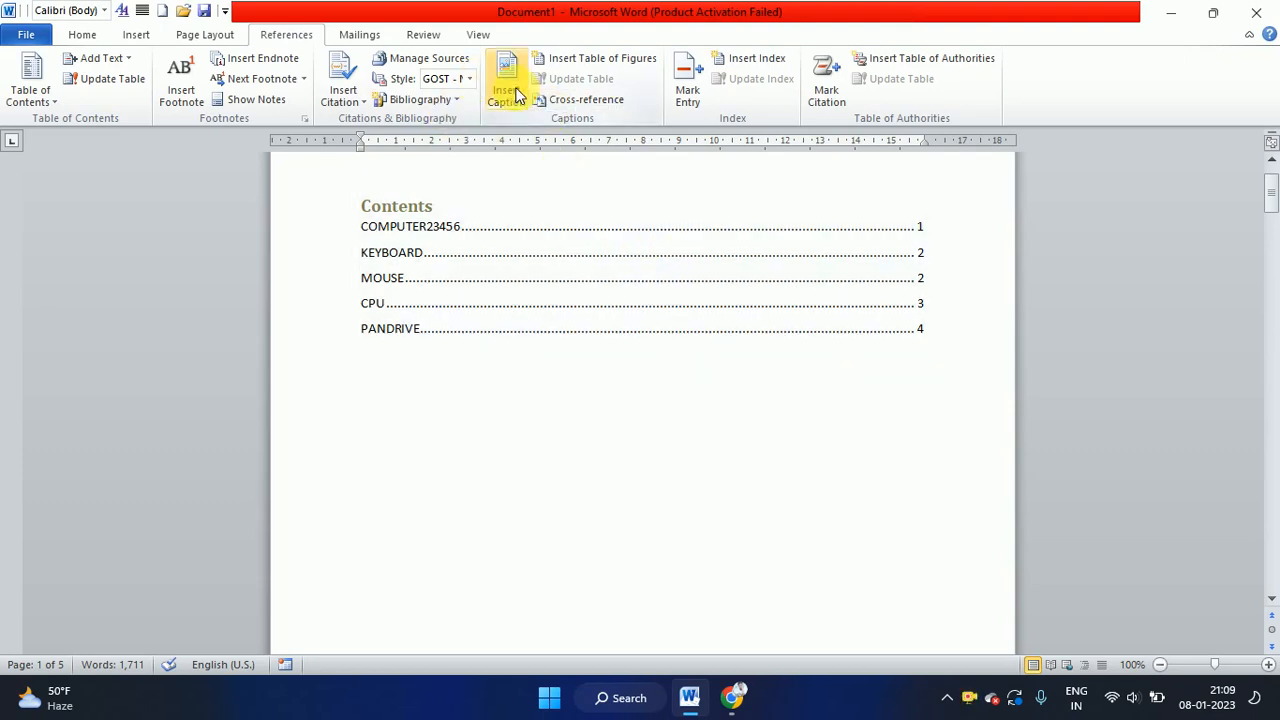
{"action": "scroll", "coordinate": [535, 424], "scroll_direction": "down", "scroll_amount": 5}
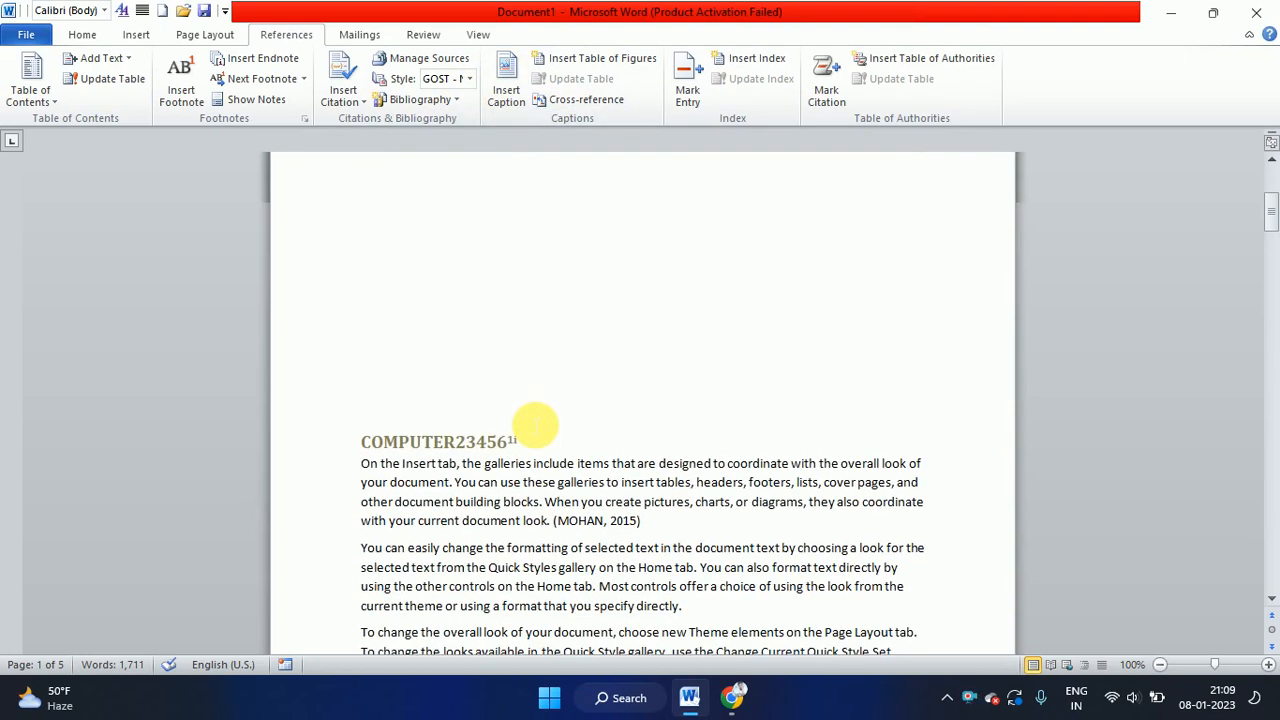
{"action": "left_click", "coordinate": [97, 35]}
{"action": "left_click", "coordinate": [136, 34]}
{"action": "left_click", "coordinate": [258, 105]}
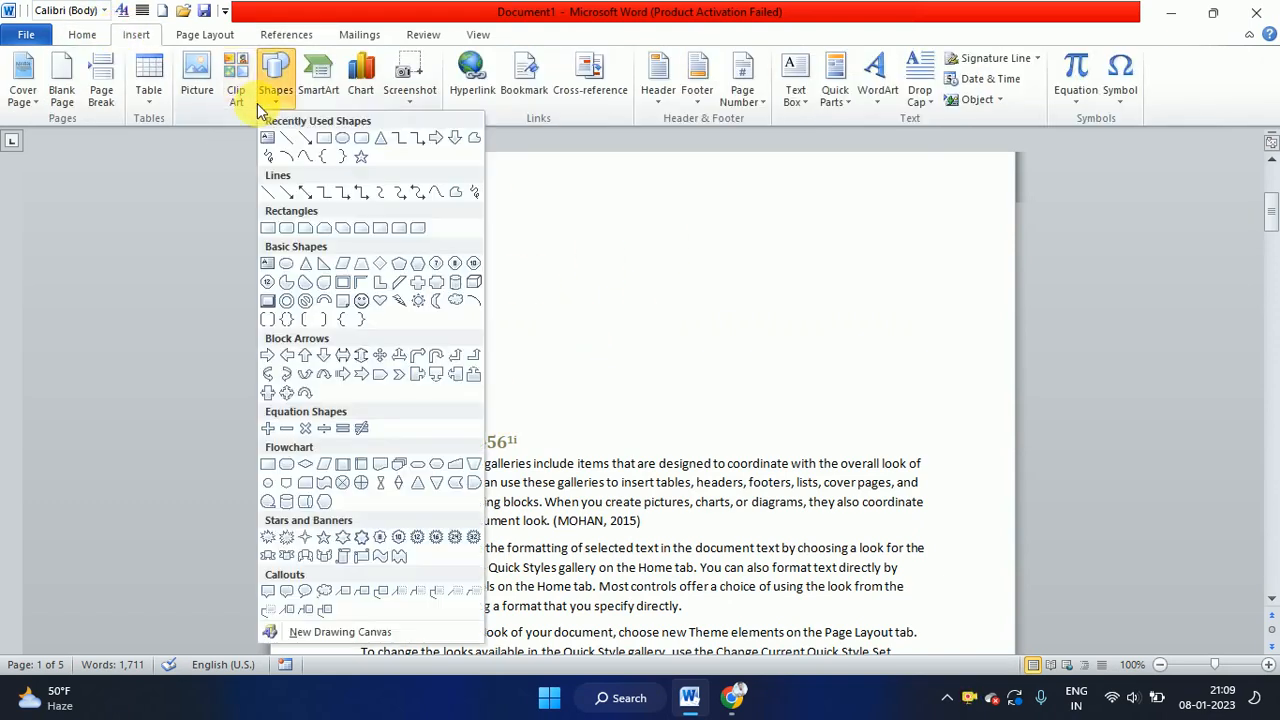
{"action": "left_click", "coordinate": [342, 138]}
{"action": "left_click_drag", "start_coordinate": [588, 233], "coordinate": [696, 328]}
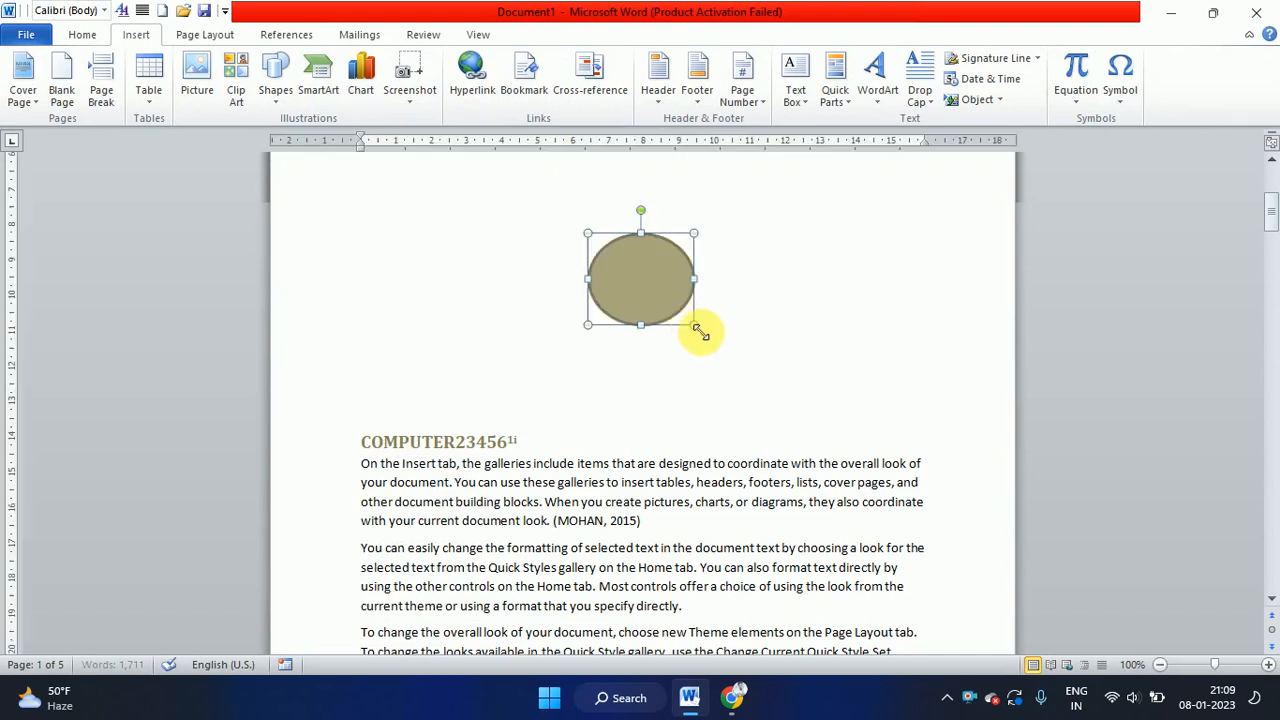
Draw a rectangle about 1.27 cm high and 2.81 cm wide in the blank space above the KEYBOARD heading
{"action": "scroll", "coordinate": [586, 371], "scroll_direction": "up", "scroll_amount": 4}
{"action": "scroll", "coordinate": [586, 371], "scroll_direction": "down", "scroll_amount": 8}
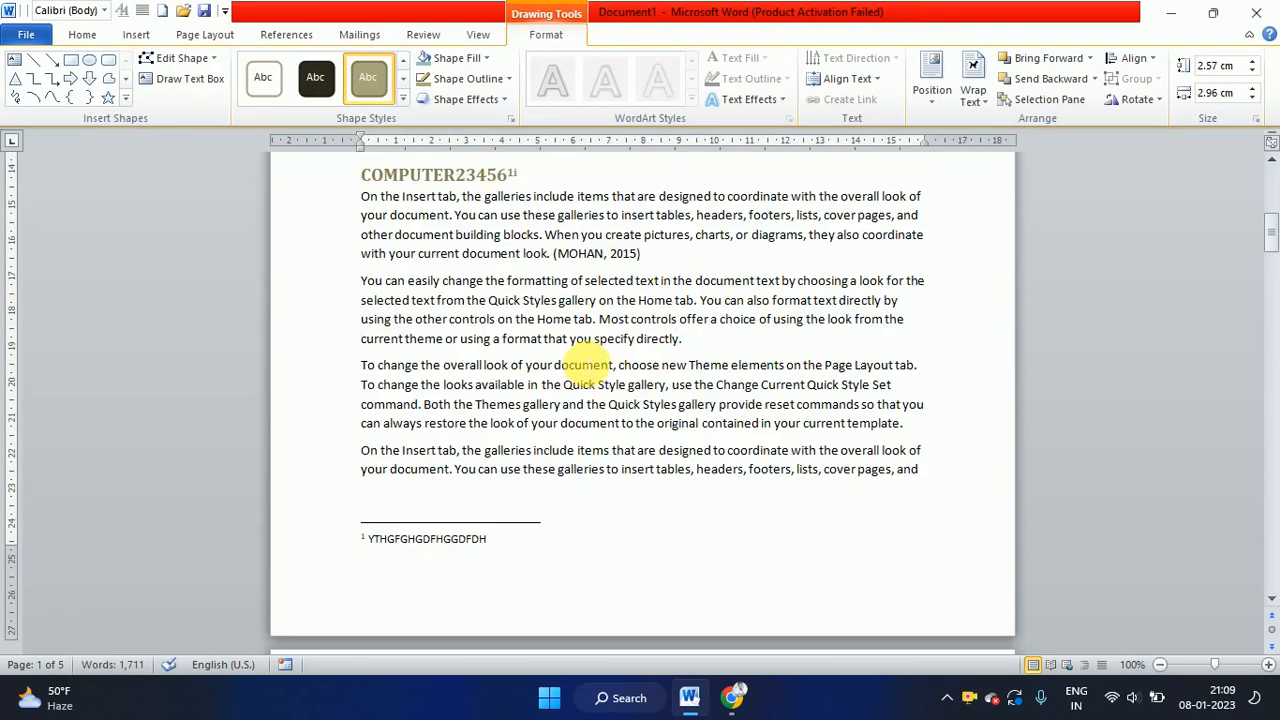
{"action": "scroll", "coordinate": [586, 365], "scroll_direction": "down", "scroll_amount": 8}
{"action": "left_click", "coordinate": [611, 407]}
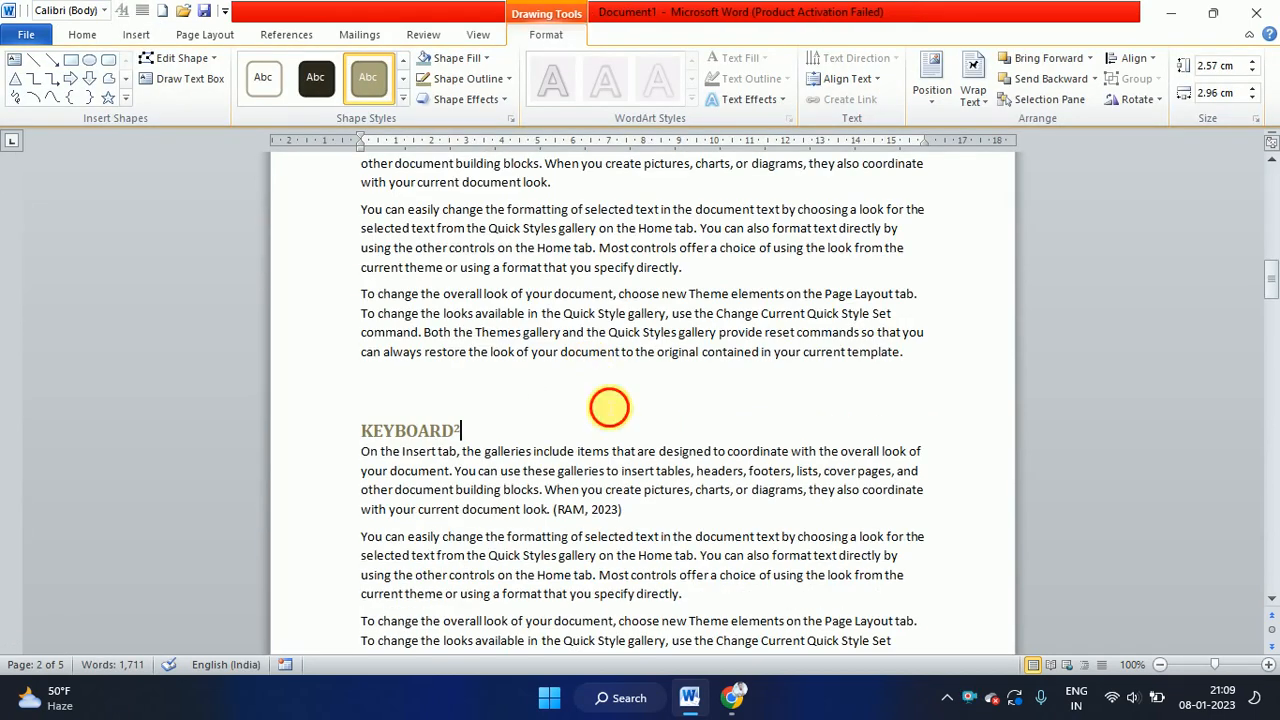
{"action": "left_click", "coordinate": [137, 37]}
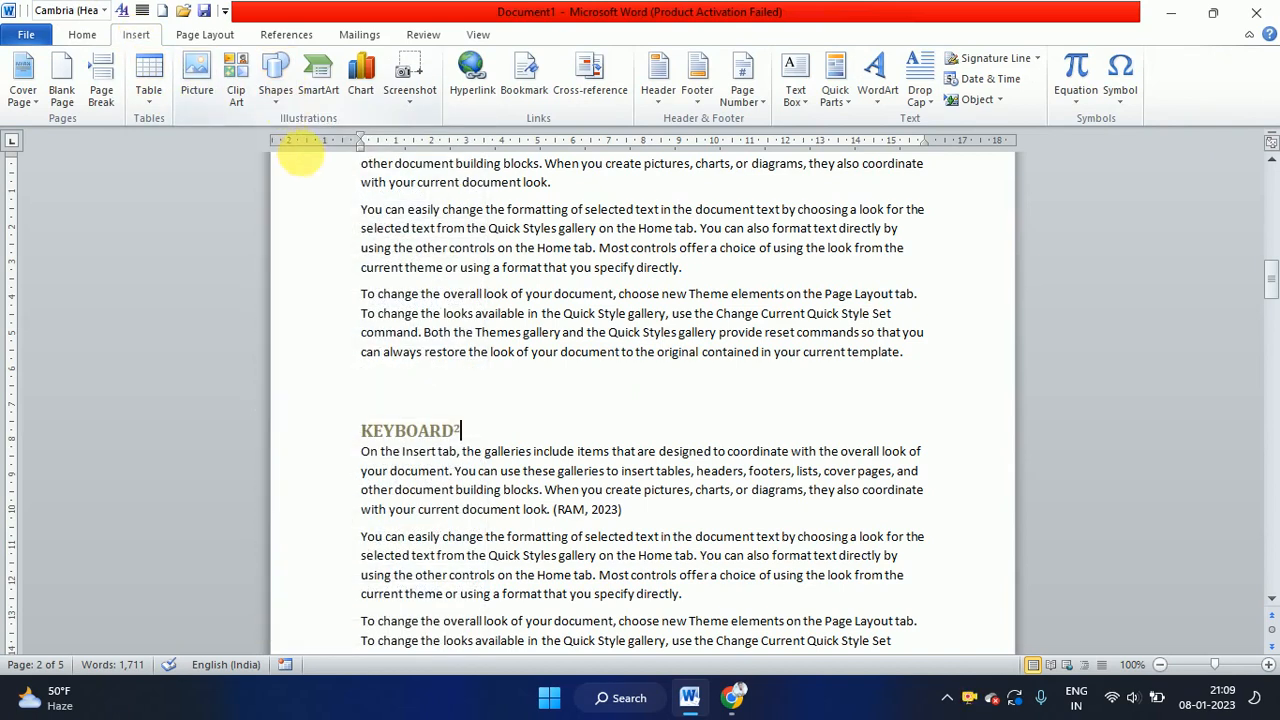
{"action": "left_click", "coordinate": [284, 96]}
{"action": "left_click", "coordinate": [330, 137]}
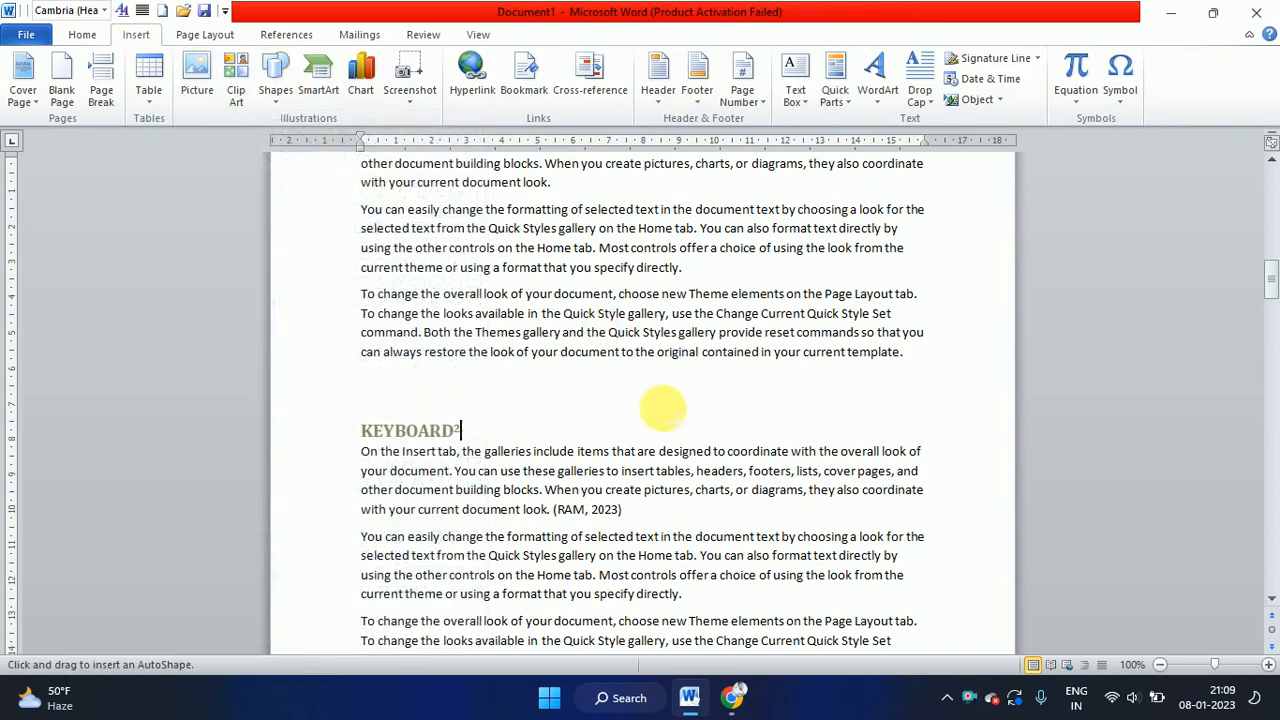
{"action": "mouse_move", "coordinate": [627, 363]}
{"action": "left_mouse_down"}
{"action": "mouse_move", "coordinate": [688, 407]}
{"action": "mouse_move", "coordinate": [732, 411]}
{"action": "left_mouse_up"}
{"action": "scroll", "coordinate": [410, 340], "scroll_direction": "down", "scroll_amount": 6}
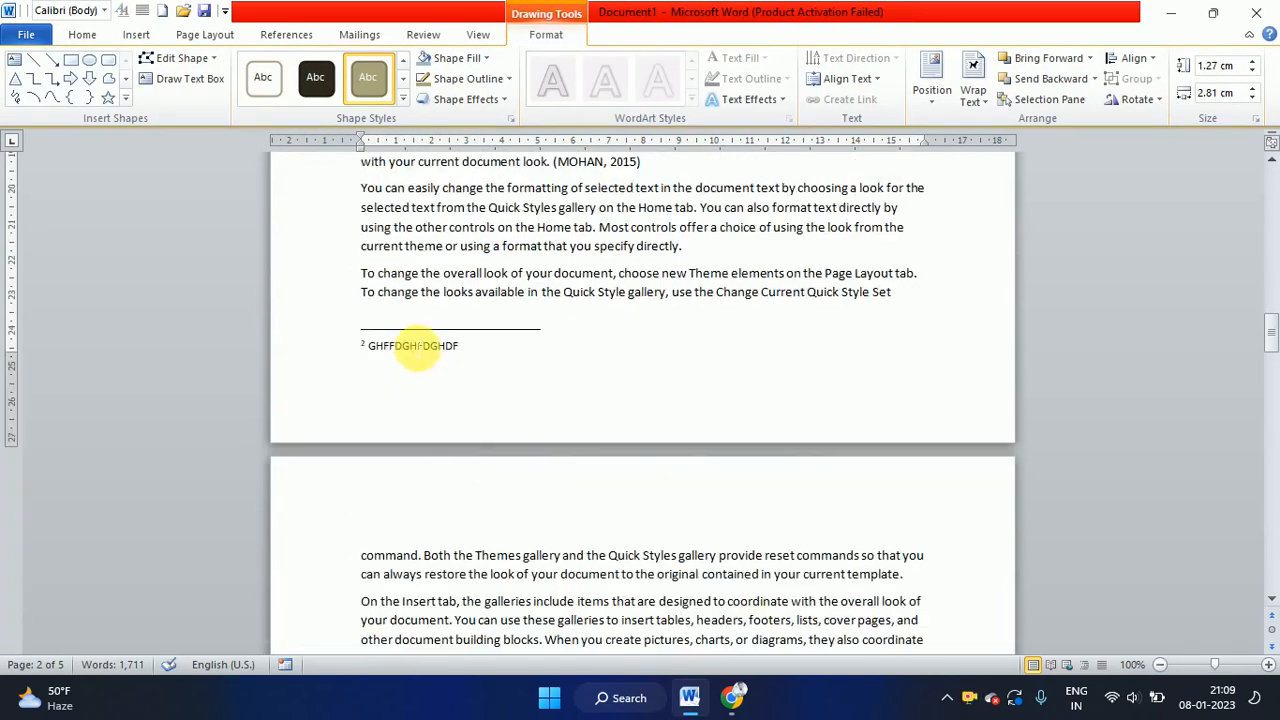
Draw a down arrow about 1.72 cm high and 1.83 cm wide in the blank space above the CPU heading
{"action": "scroll", "coordinate": [414, 343], "scroll_direction": "down", "scroll_amount": 8}
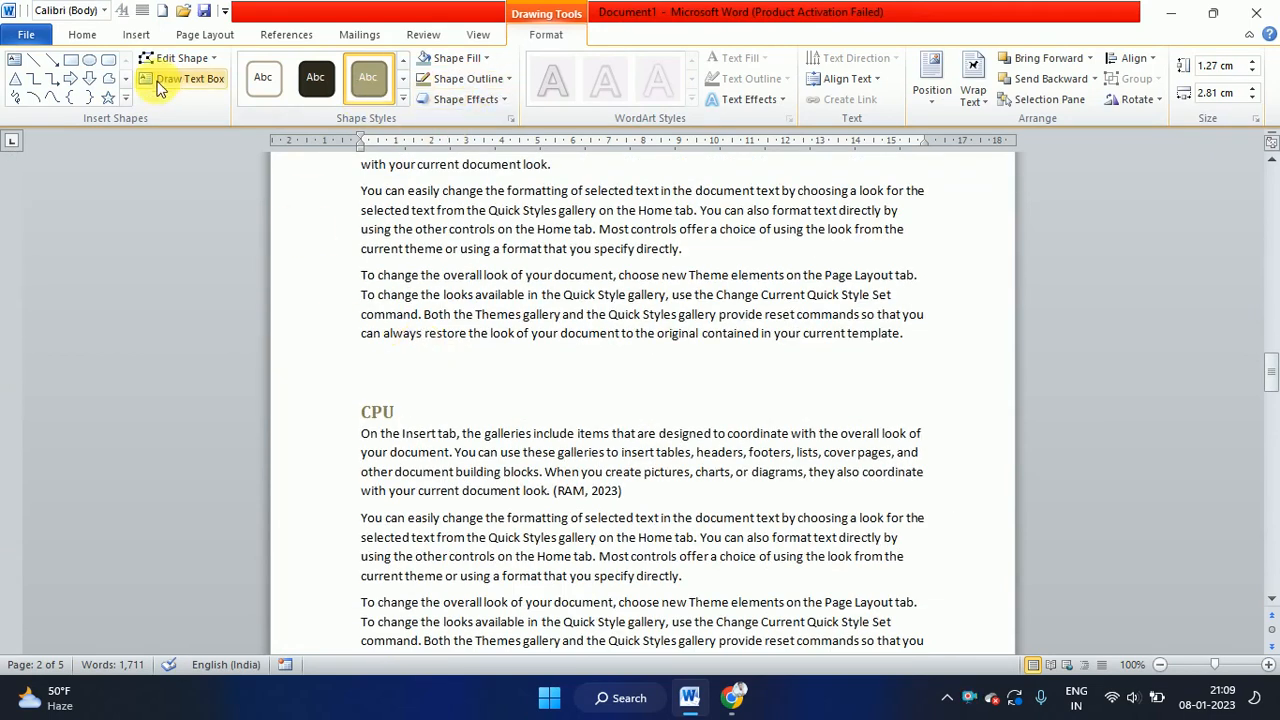
{"action": "left_click", "coordinate": [89, 78]}
{"action": "left_click_drag", "start_coordinate": [605, 360], "coordinate": [685, 425]}
Draw a right arrow about 1.51 cm high and 4.71 cm wide in the blank space above the PANDRIVE heading
{"action": "scroll", "coordinate": [615, 431], "scroll_direction": "down", "scroll_amount": 6}
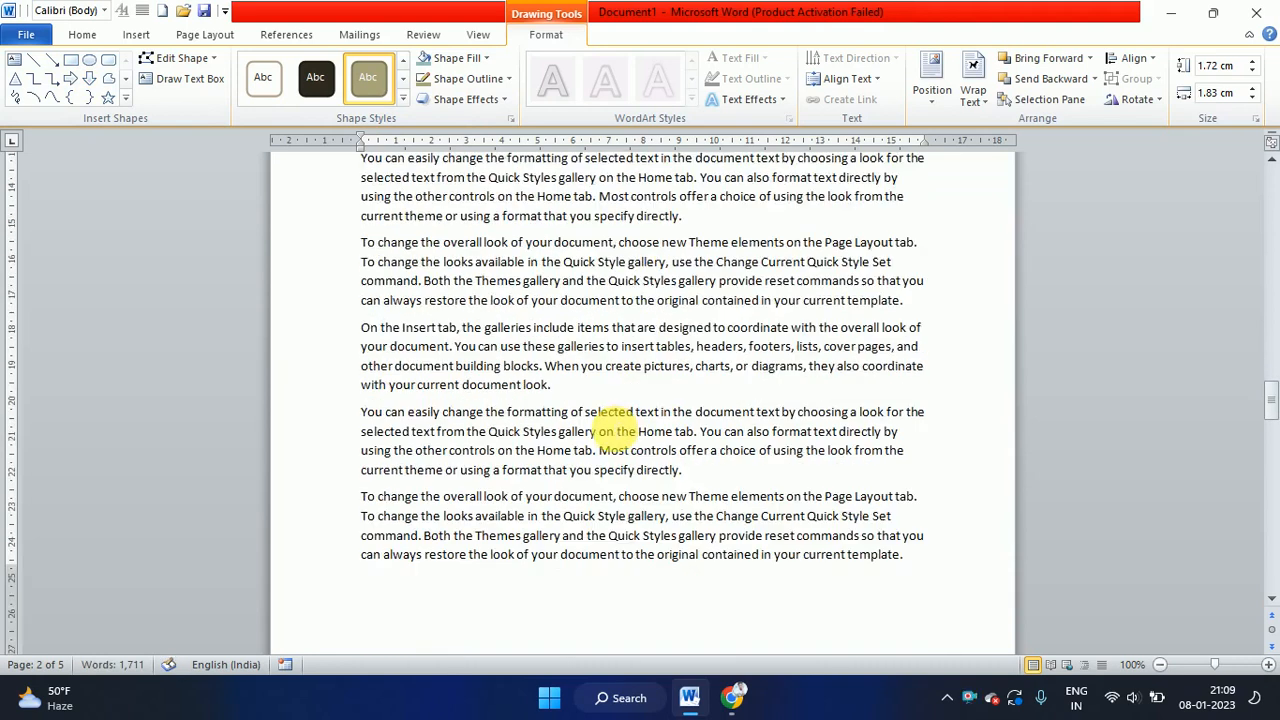
{"action": "scroll", "coordinate": [615, 431], "scroll_direction": "down", "scroll_amount": 8}
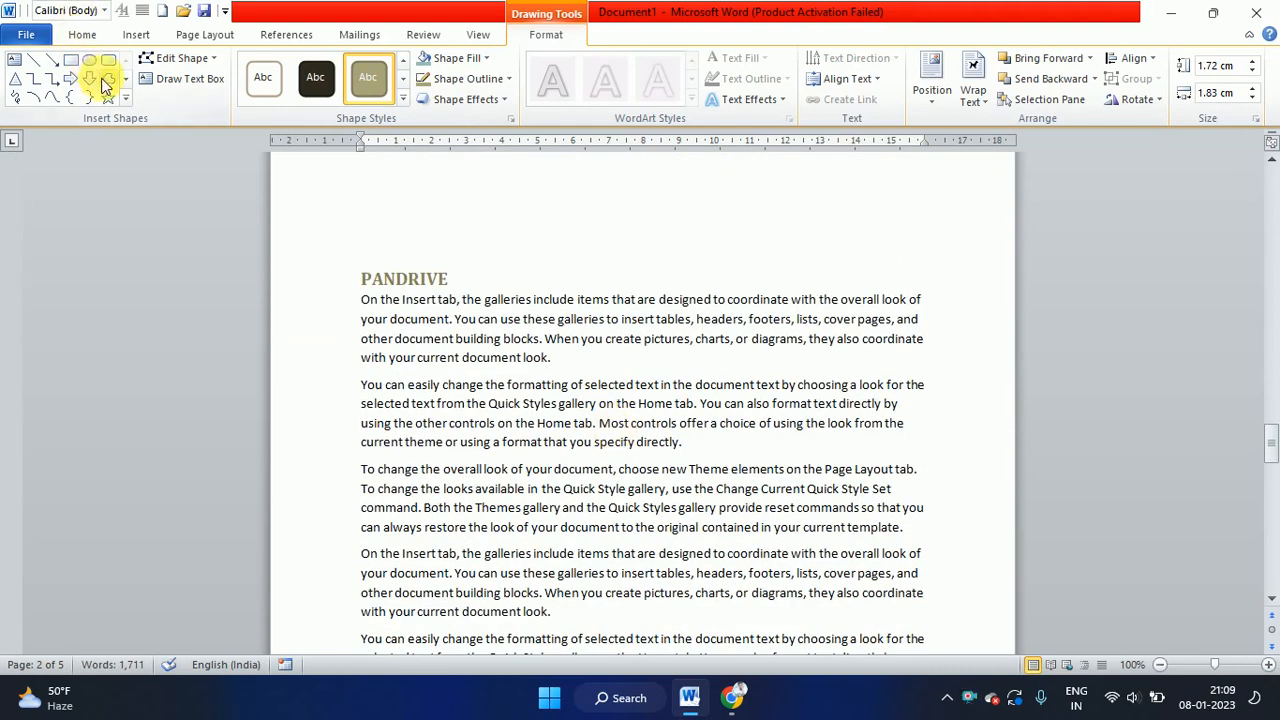
{"action": "left_click", "coordinate": [70, 78]}
{"action": "mouse_move", "coordinate": [536, 193]}
{"action": "left_mouse_down"}
{"action": "mouse_move", "coordinate": [705, 228]}
{"action": "mouse_move", "coordinate": [709, 251]}
{"action": "left_mouse_up"}
Add the caption "Figure 1 AAAA" below the oval on the first page
{"action": "scroll", "coordinate": [614, 363], "scroll_direction": "up", "scroll_amount": 15}
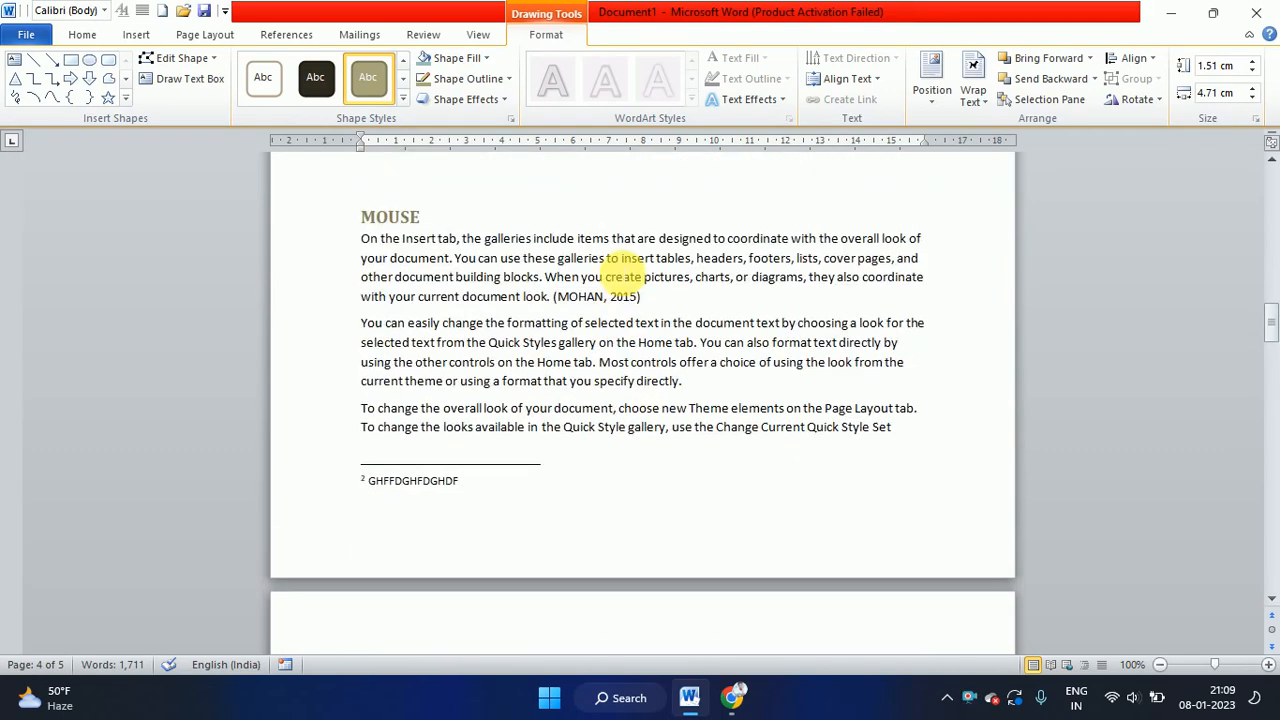
{"action": "scroll", "coordinate": [623, 268], "scroll_direction": "up", "scroll_amount": 20}
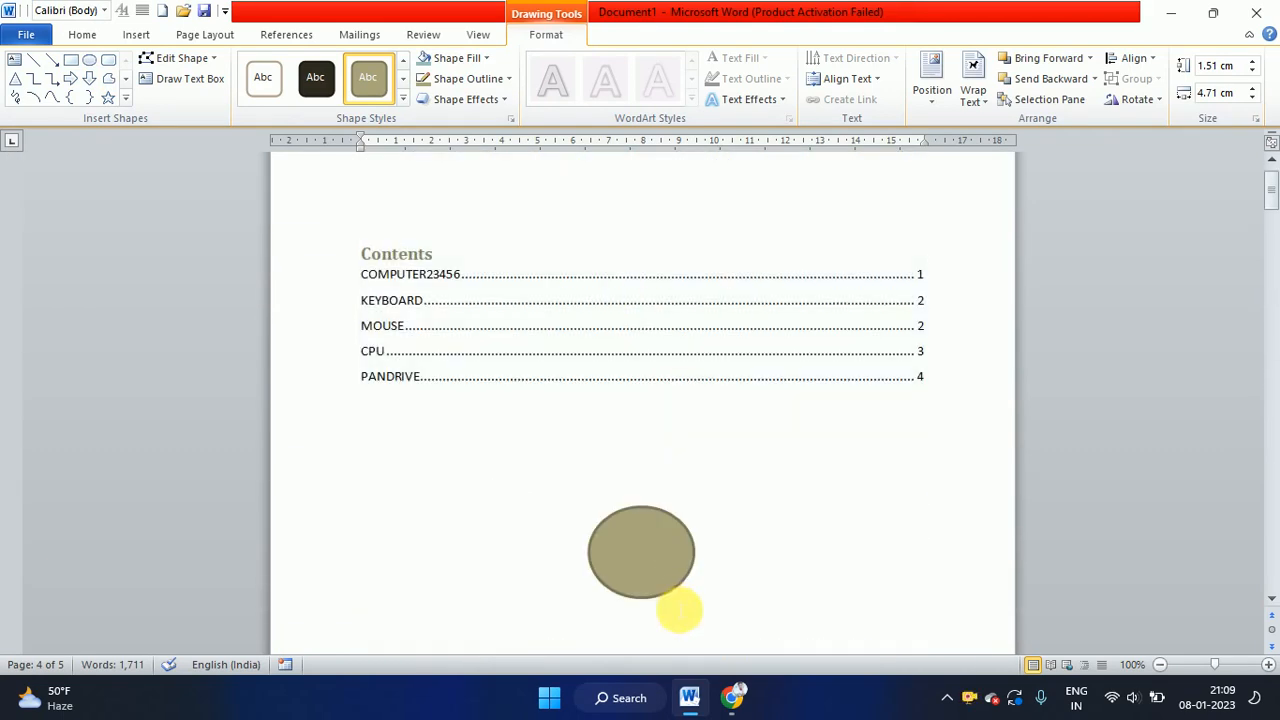
{"action": "left_click", "coordinate": [660, 544]}
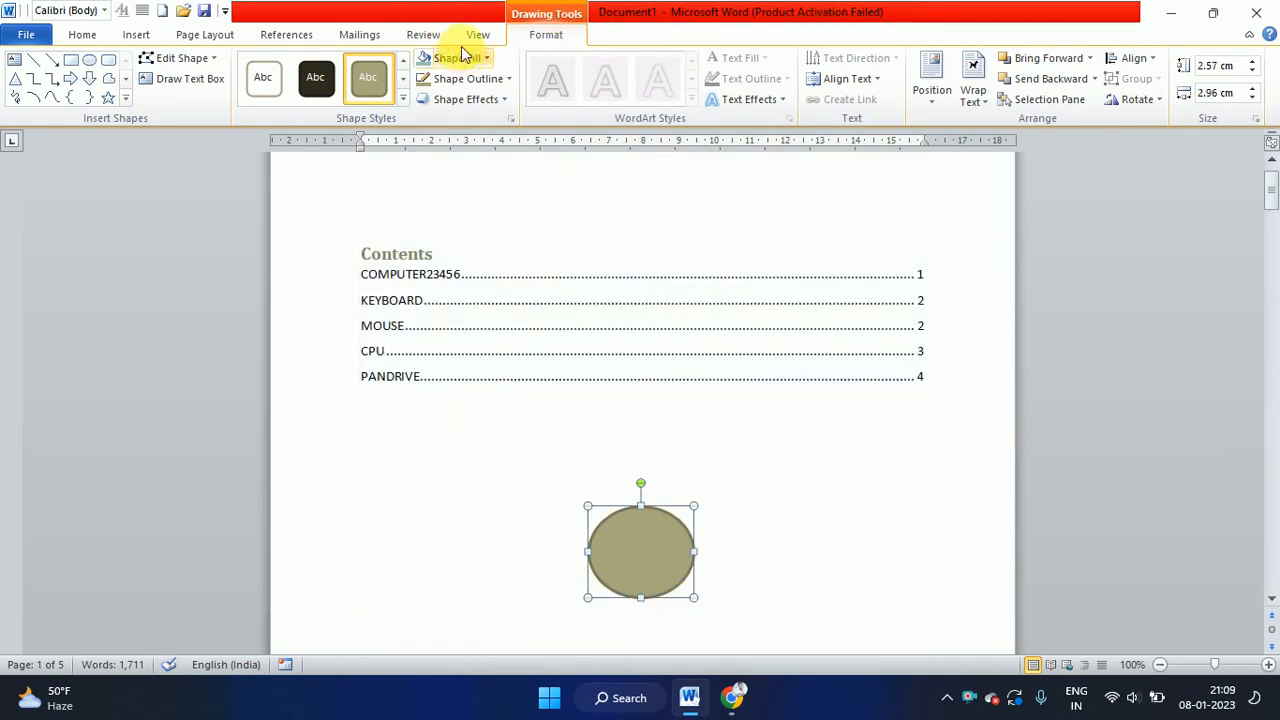
{"action": "left_click", "coordinate": [298, 37]}
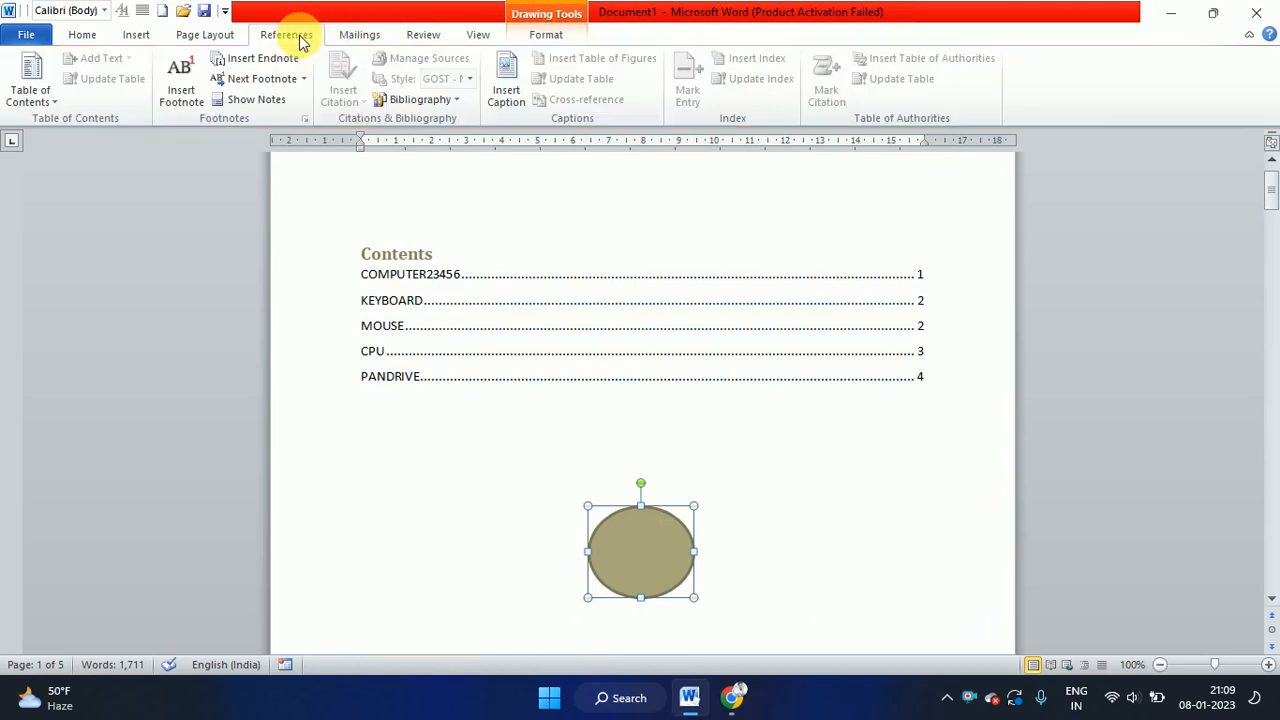
{"action": "left_click", "coordinate": [505, 85]}
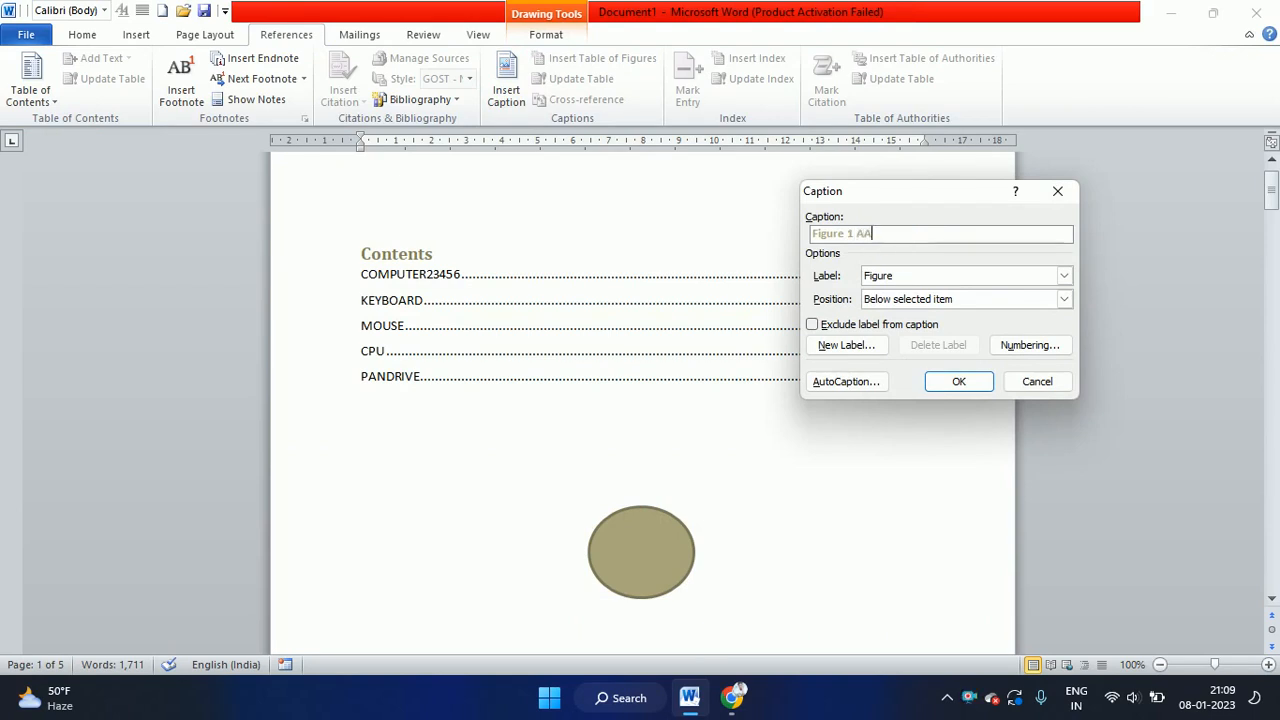
{"action": "left_click", "coordinate": [958, 382]}
Add the caption "Figure 2 BBB" below the rectangle above the KEYBOARD heading
{"action": "scroll", "coordinate": [556, 600], "scroll_direction": "down", "scroll_amount": 20}
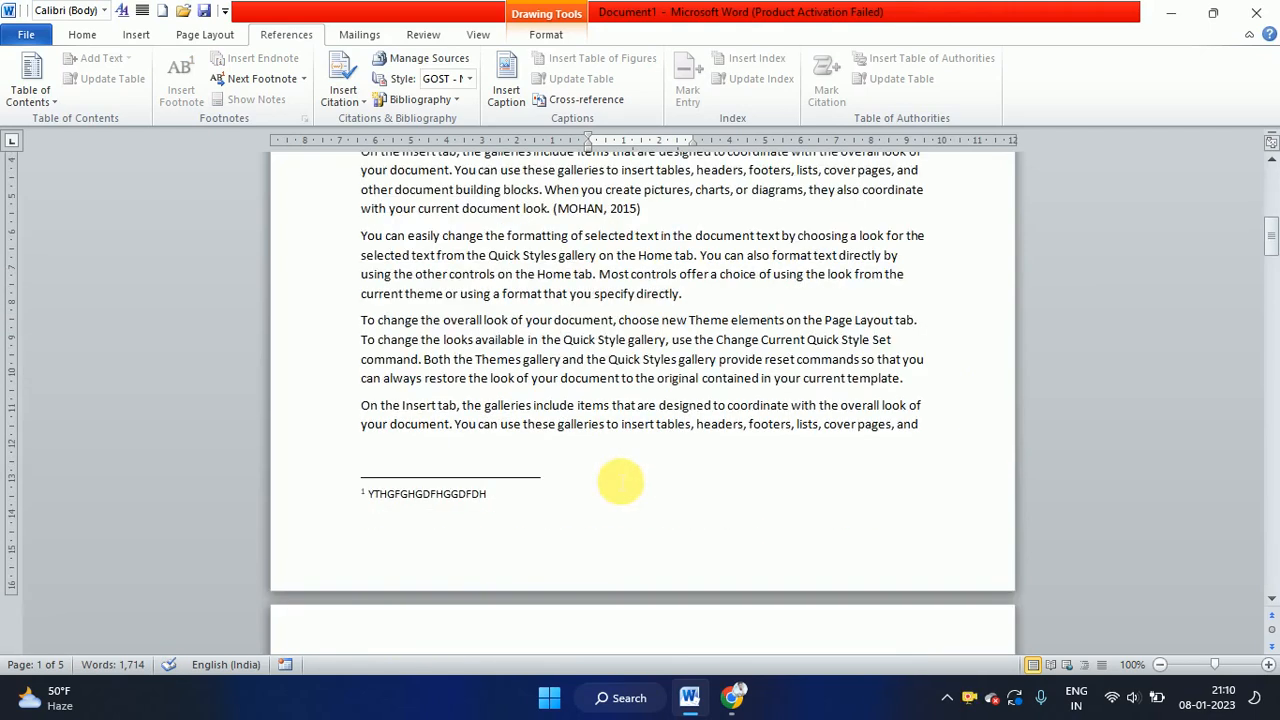
{"action": "left_click", "coordinate": [677, 418]}
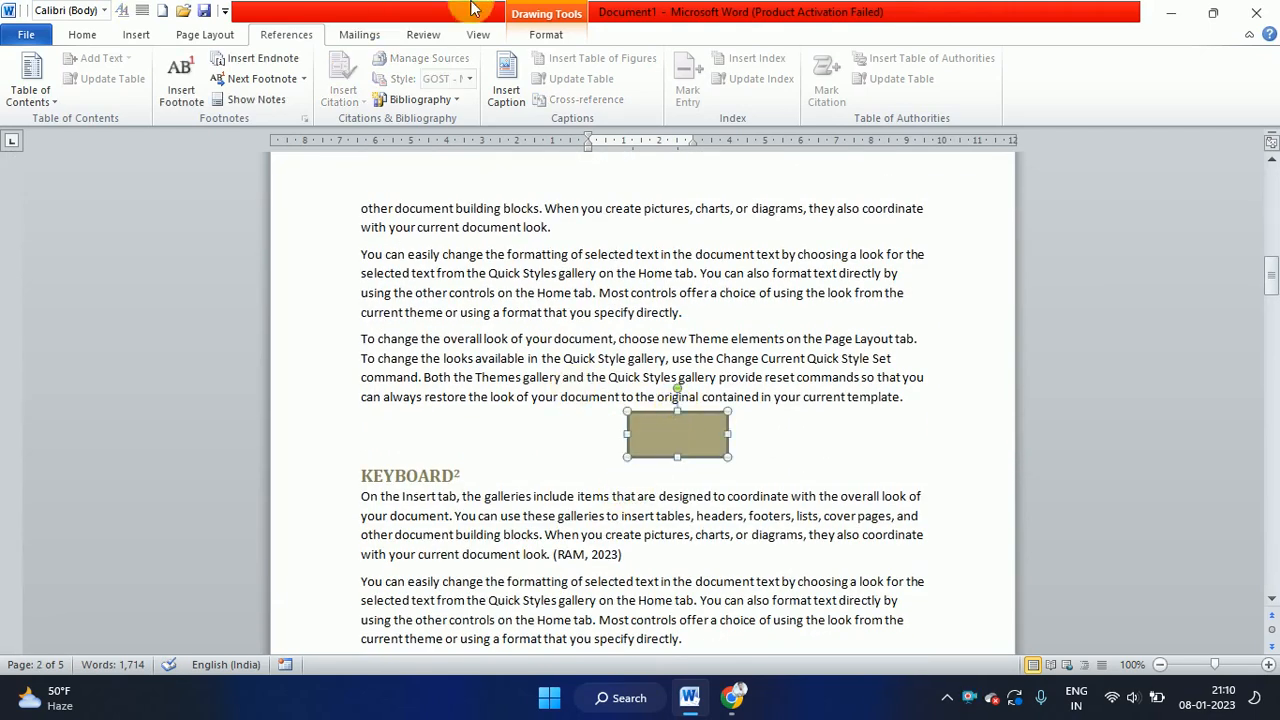
{"action": "left_click", "coordinate": [505, 98]}
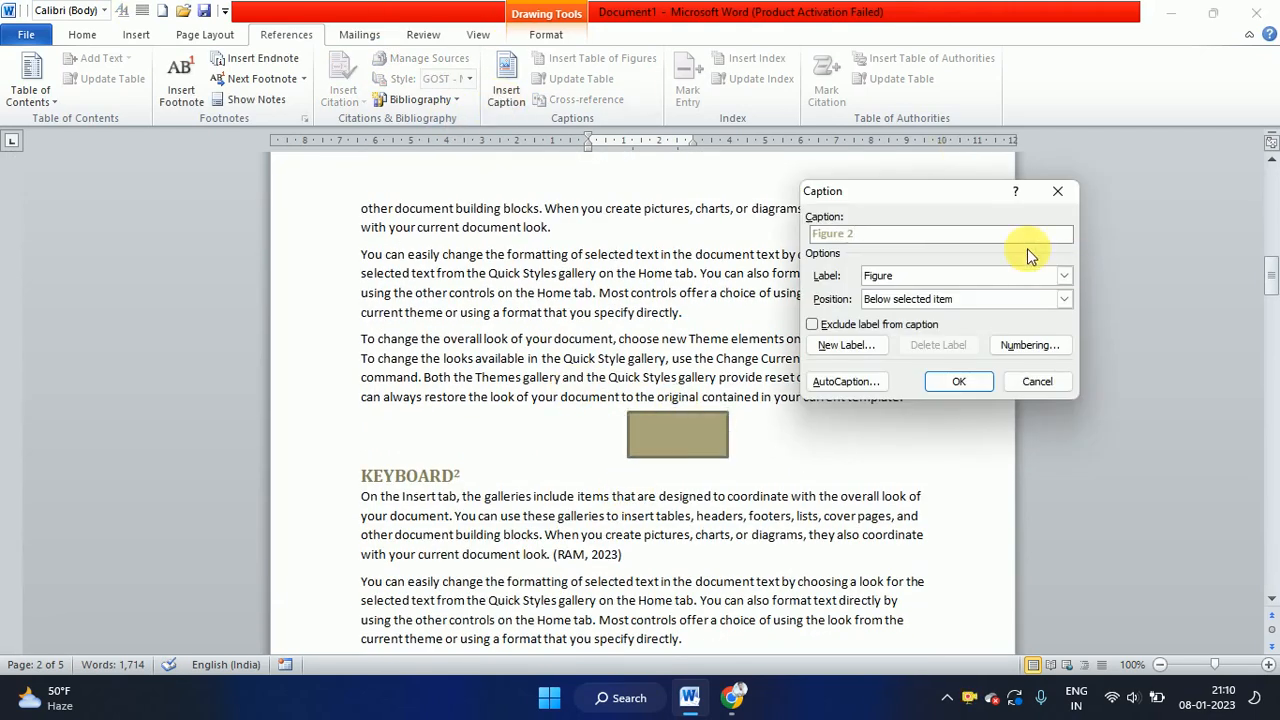
{"action": "type", "text": "BBB"}
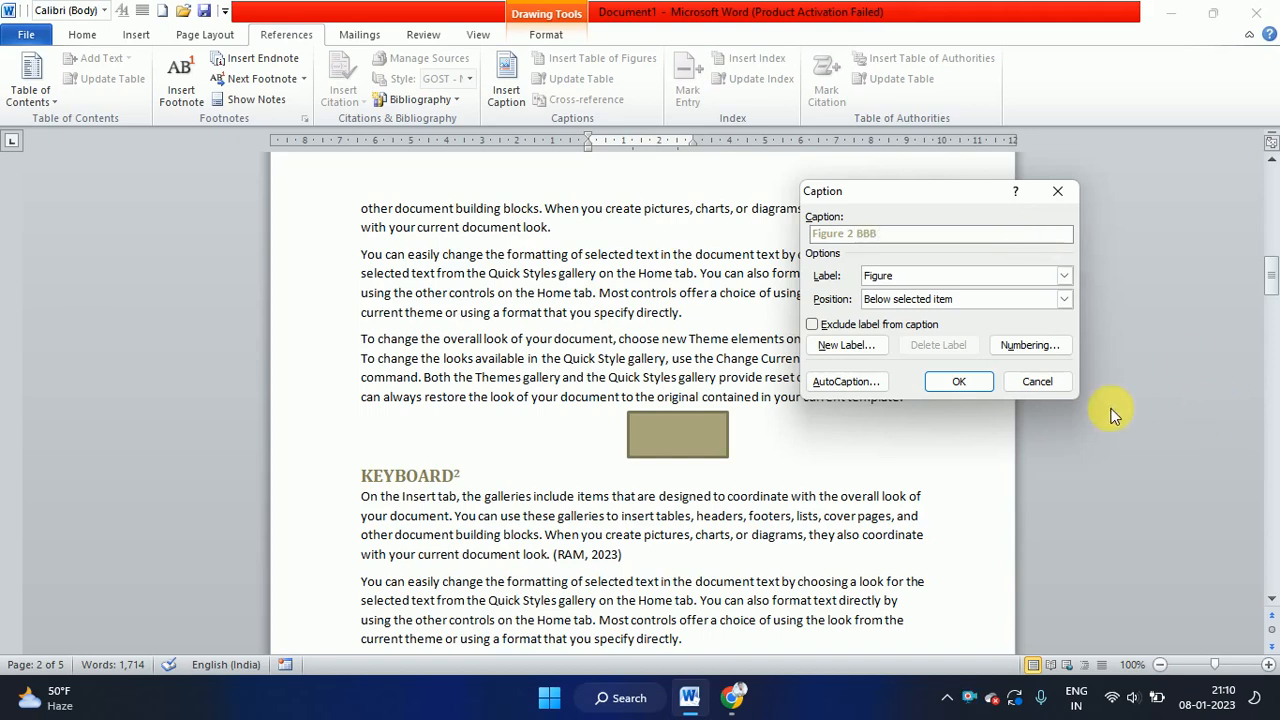
{"action": "left_click", "coordinate": [952, 384]}
Add the caption "Figure 3CCCC" below the down arrow above the CPU heading
{"action": "scroll", "coordinate": [620, 400], "scroll_direction": "down", "scroll_amount": 5}
{"action": "scroll", "coordinate": [620, 400], "scroll_direction": "down", "scroll_amount": 15}
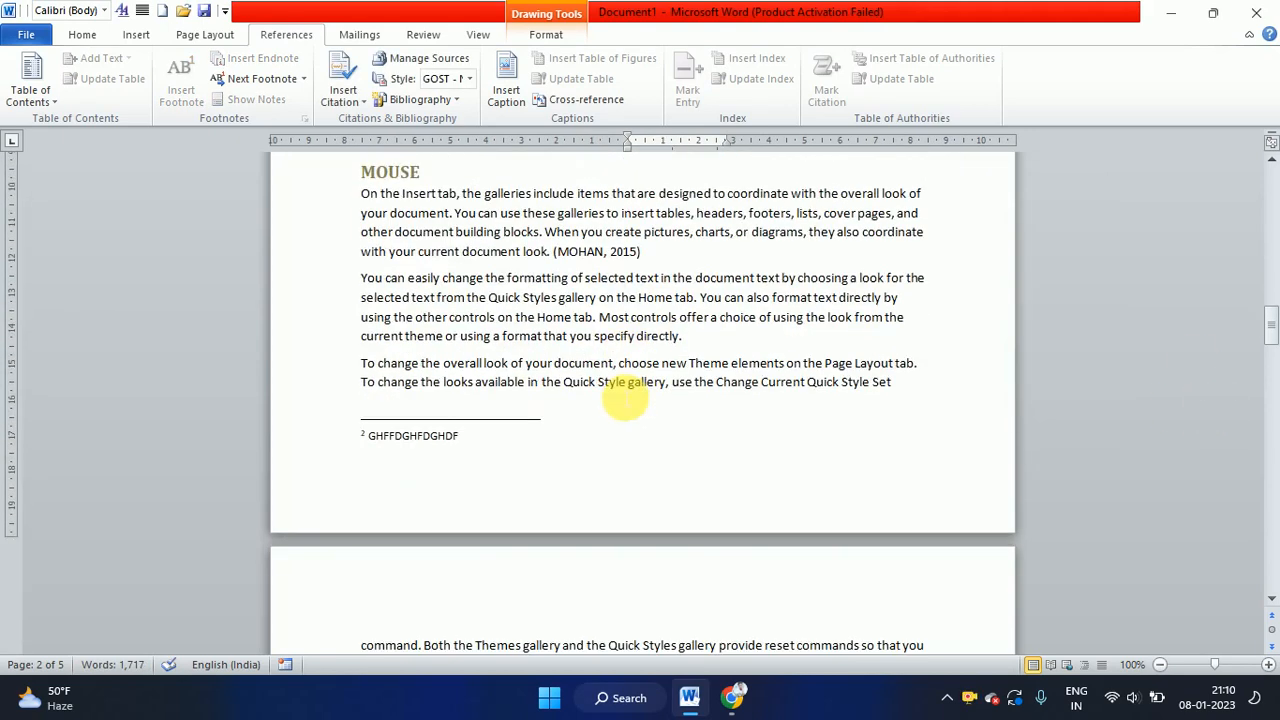
{"action": "left_click", "coordinate": [645, 342]}
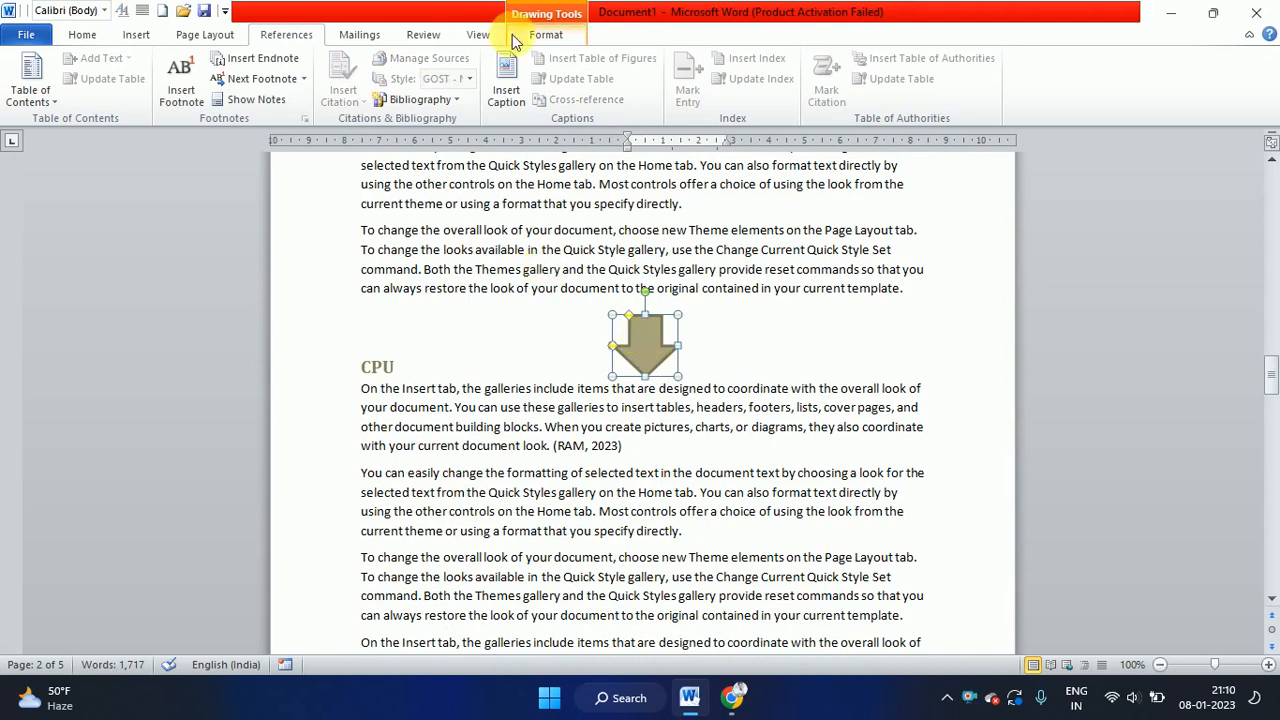
{"action": "left_click", "coordinate": [503, 82]}
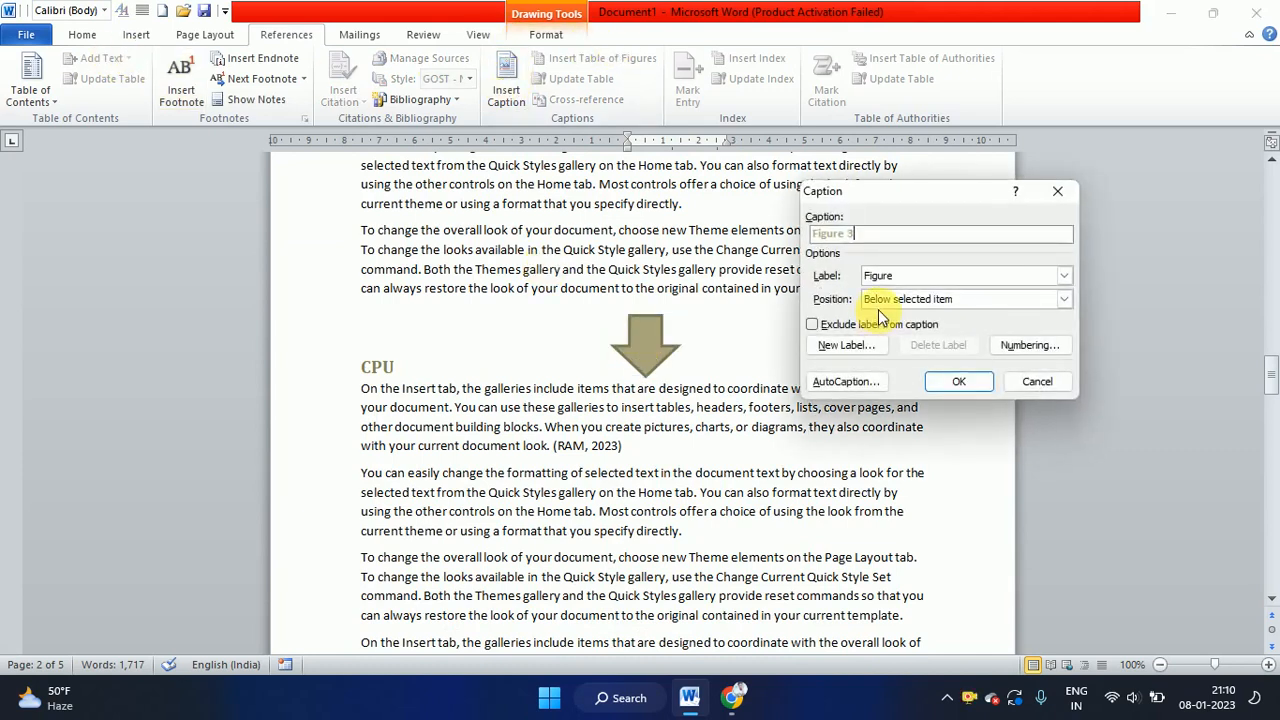
{"action": "type", "text": "CCCC"}
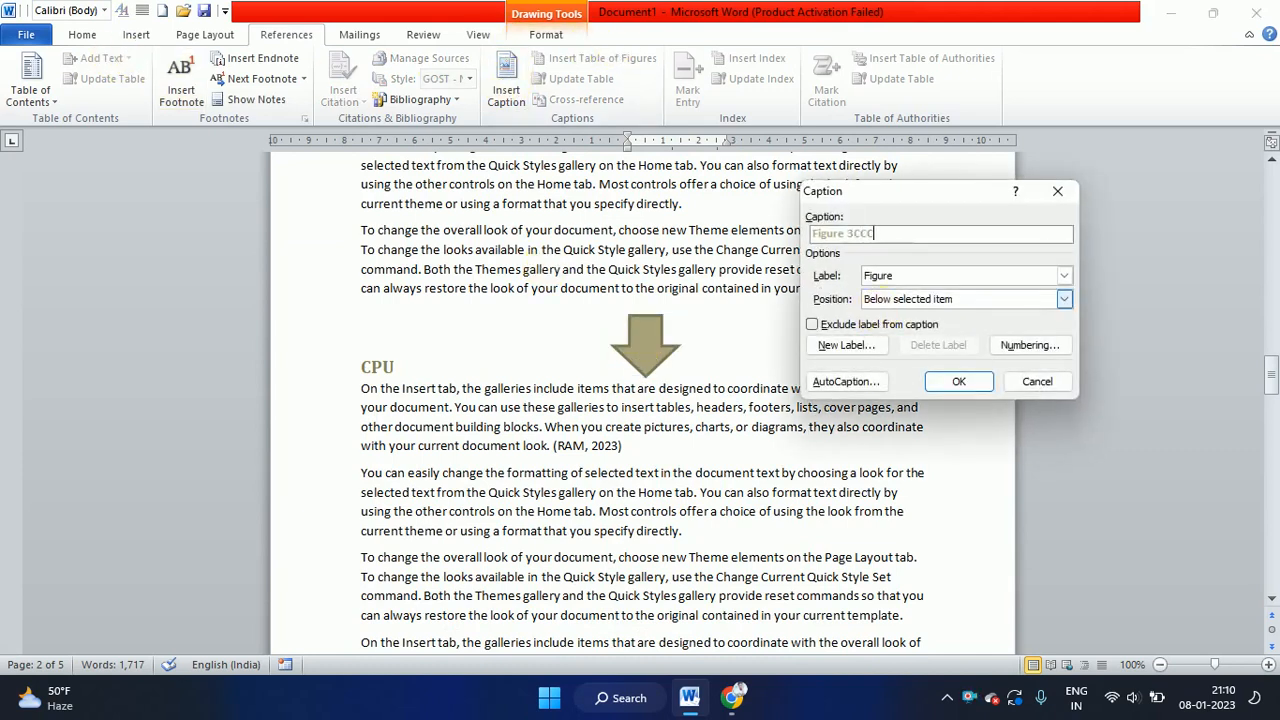
{"action": "left_click", "coordinate": [955, 383]}
Add the caption "Figure 4DDDD" below the right arrow above the PANDRIVE heading and deselect the caption box
{"action": "scroll", "coordinate": [630, 440], "scroll_direction": "down", "scroll_amount": 12}
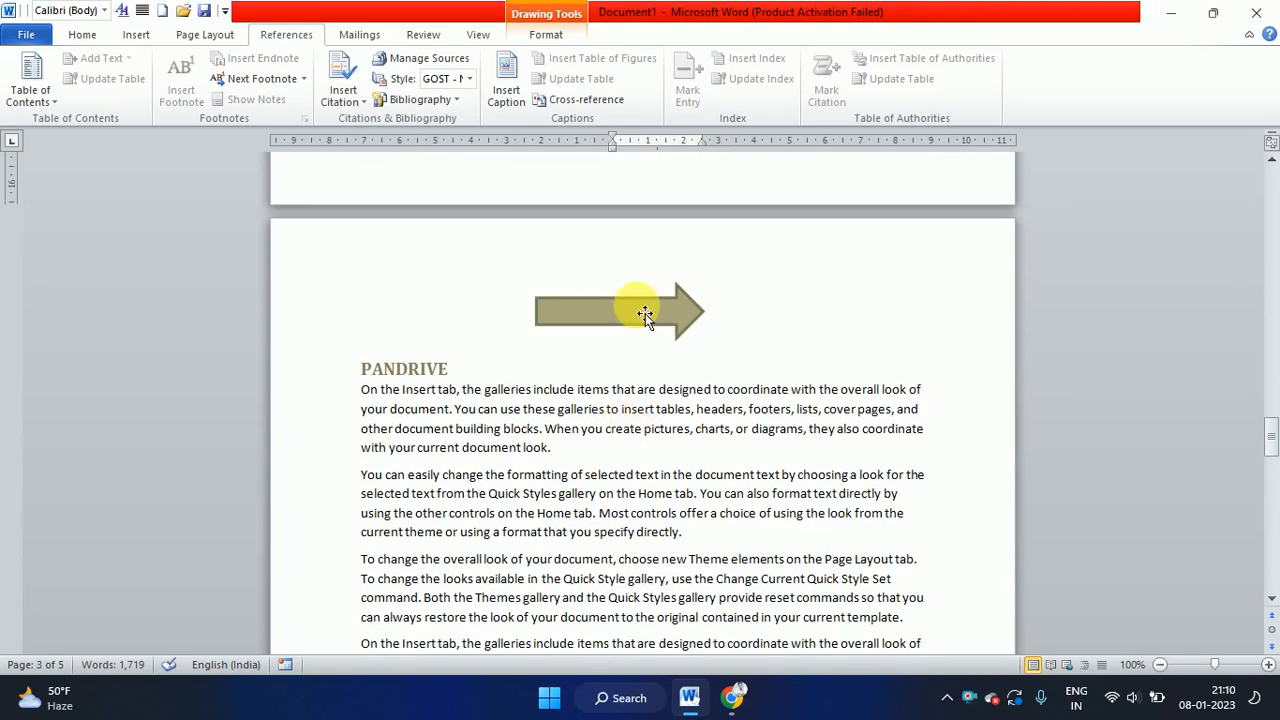
{"action": "left_click", "coordinate": [622, 311]}
{"action": "left_click", "coordinate": [506, 86]}
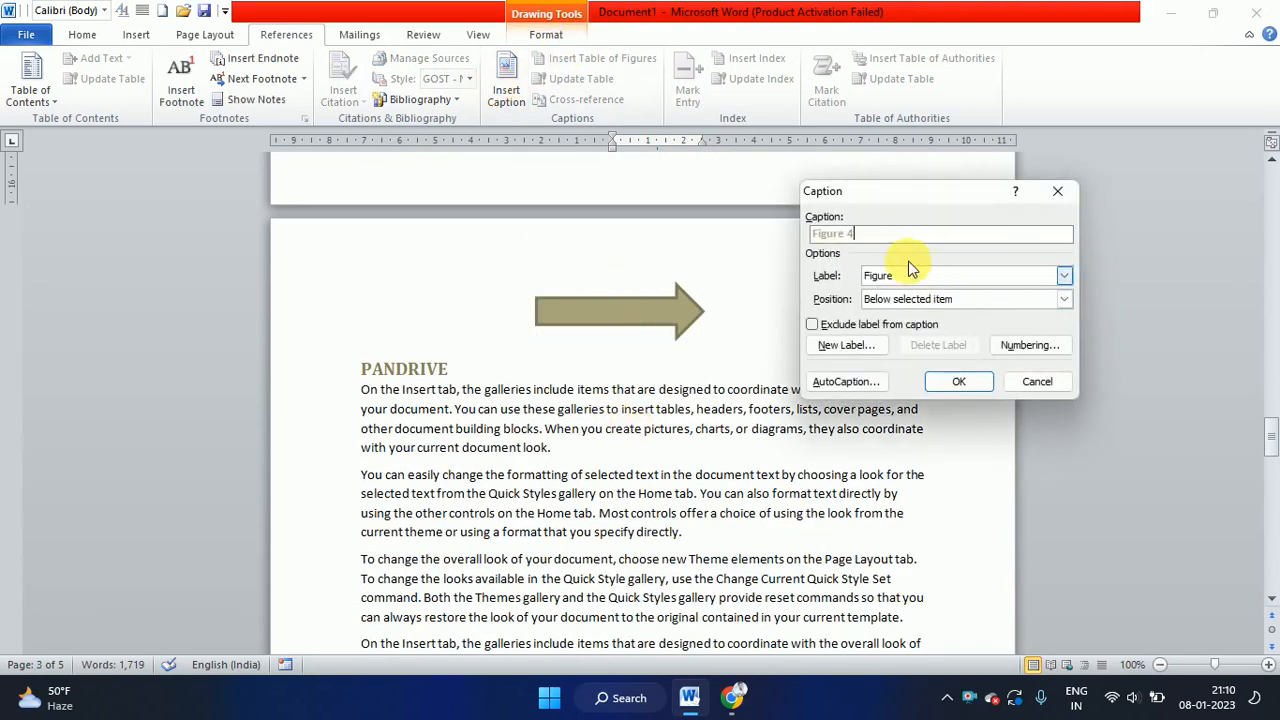
{"action": "type", "text": "DDDD"}
{"action": "left_click", "coordinate": [959, 381]}
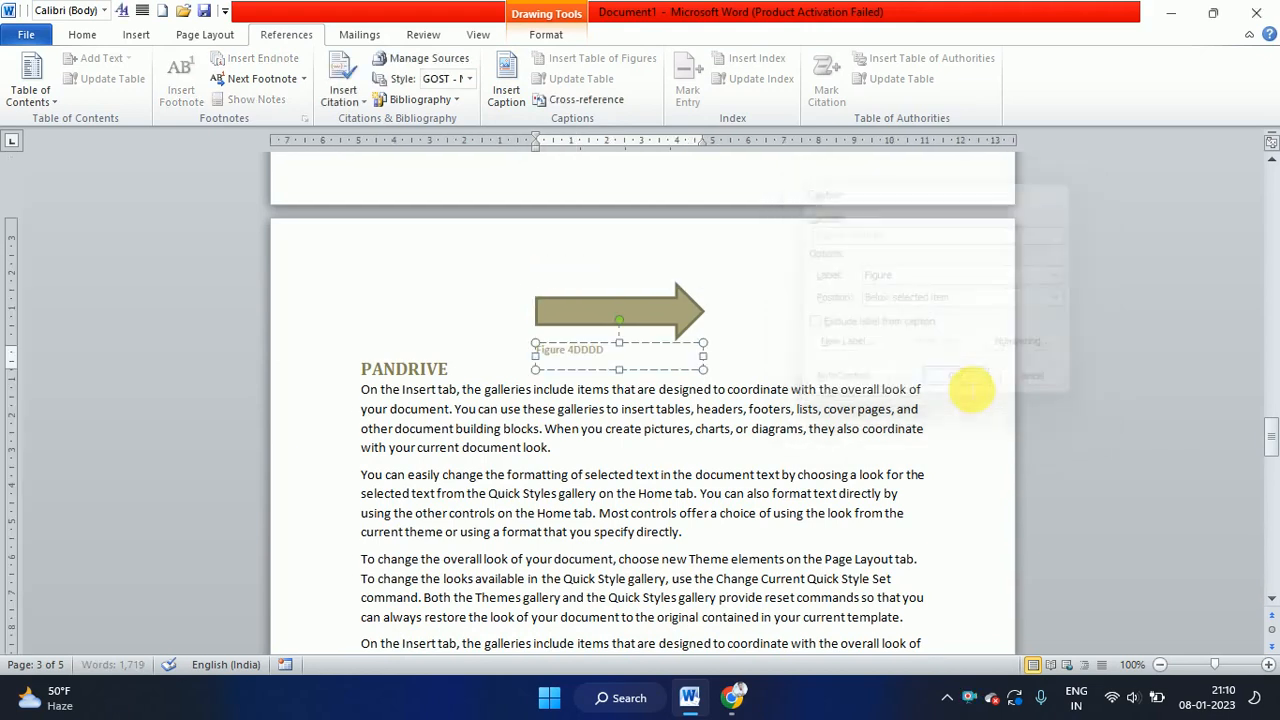
{"action": "left_click", "coordinate": [723, 316]}
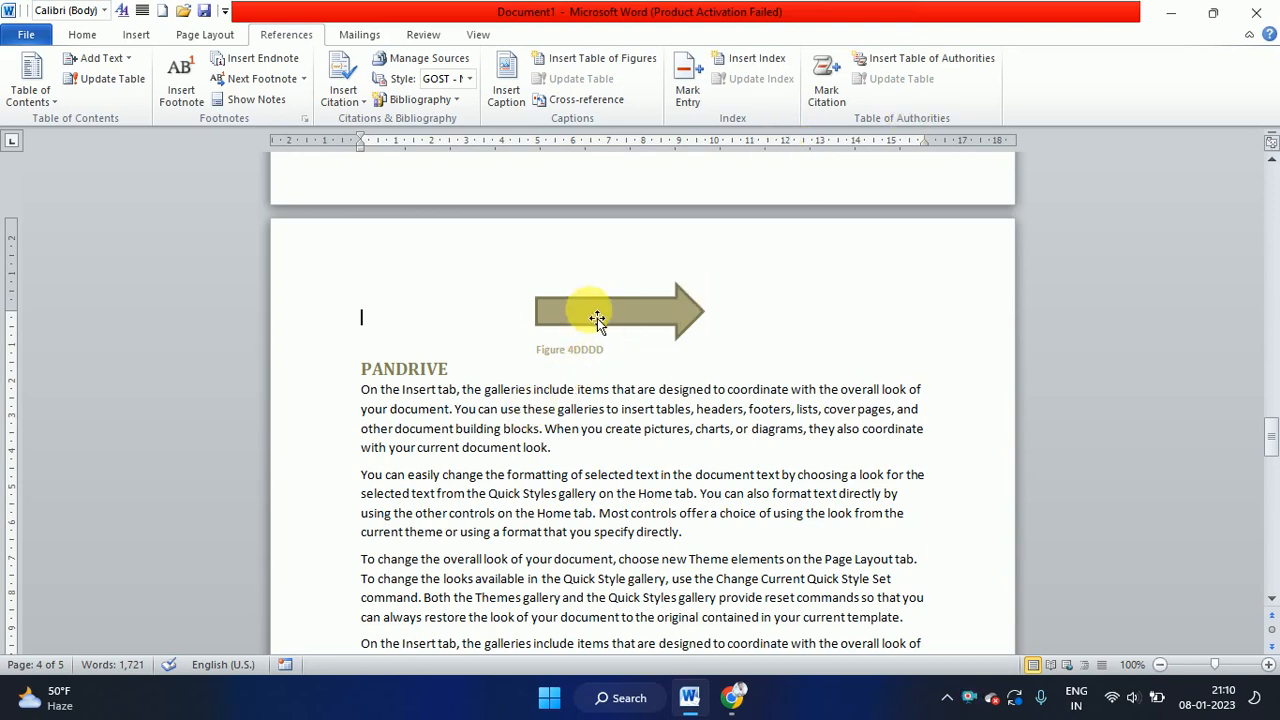
Insert a table of figures with the Figure caption label in the blank space between the contents list and the oval
{"action": "scroll", "coordinate": [597, 319], "scroll_direction": "up", "scroll_amount": 20}
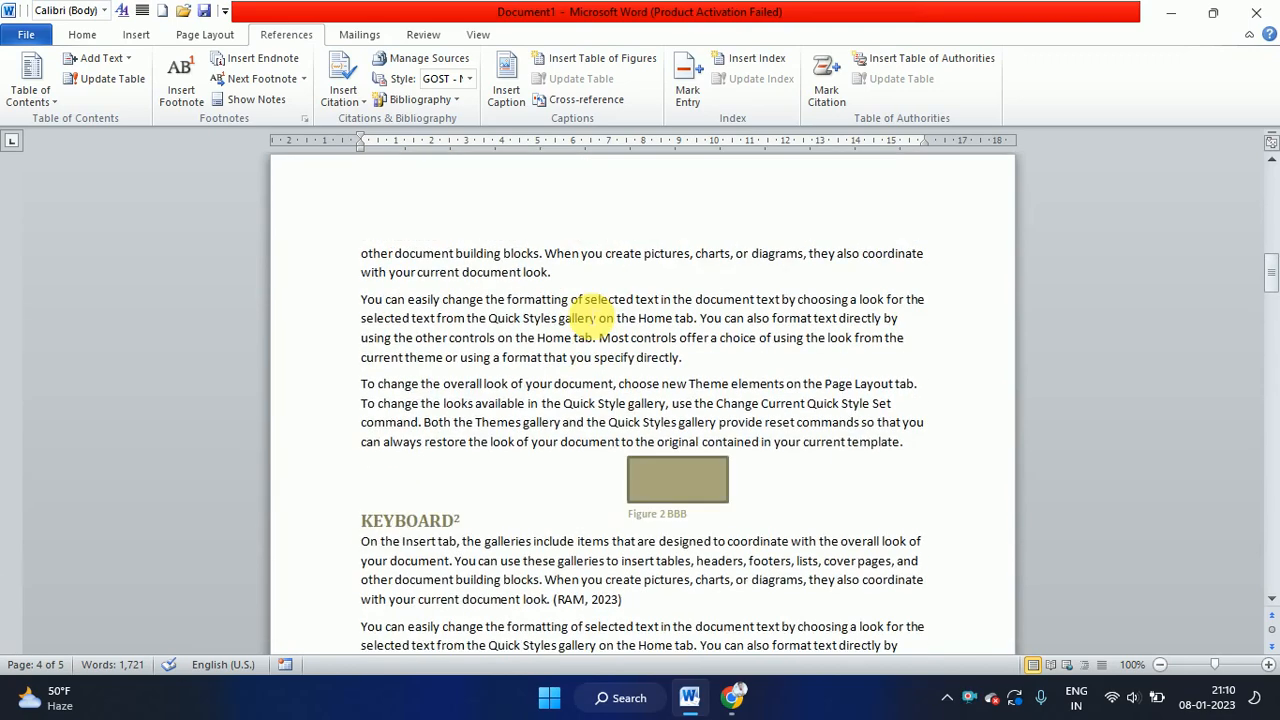
{"action": "scroll", "coordinate": [597, 317], "scroll_direction": "up", "scroll_amount": 6}
{"action": "scroll", "coordinate": [592, 315], "scroll_direction": "up", "scroll_amount": 15}
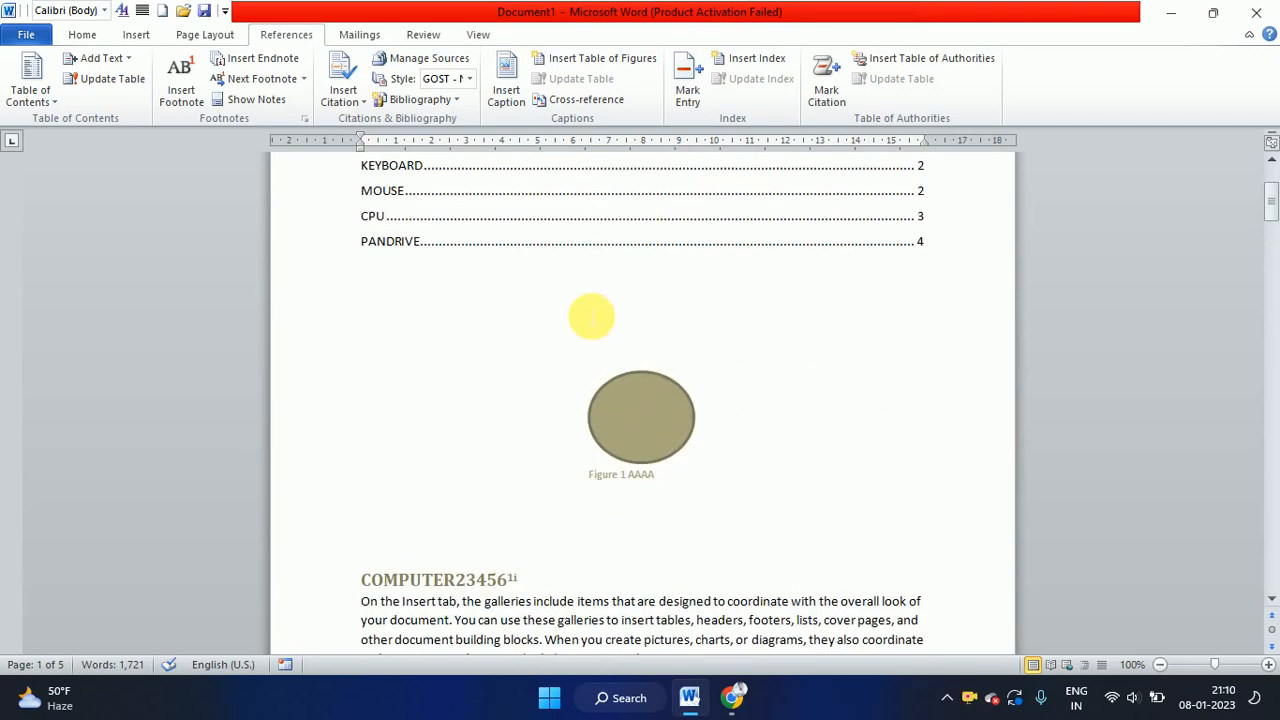
{"action": "left_click", "coordinate": [591, 318]}
{"action": "left_click", "coordinate": [495, 472]}
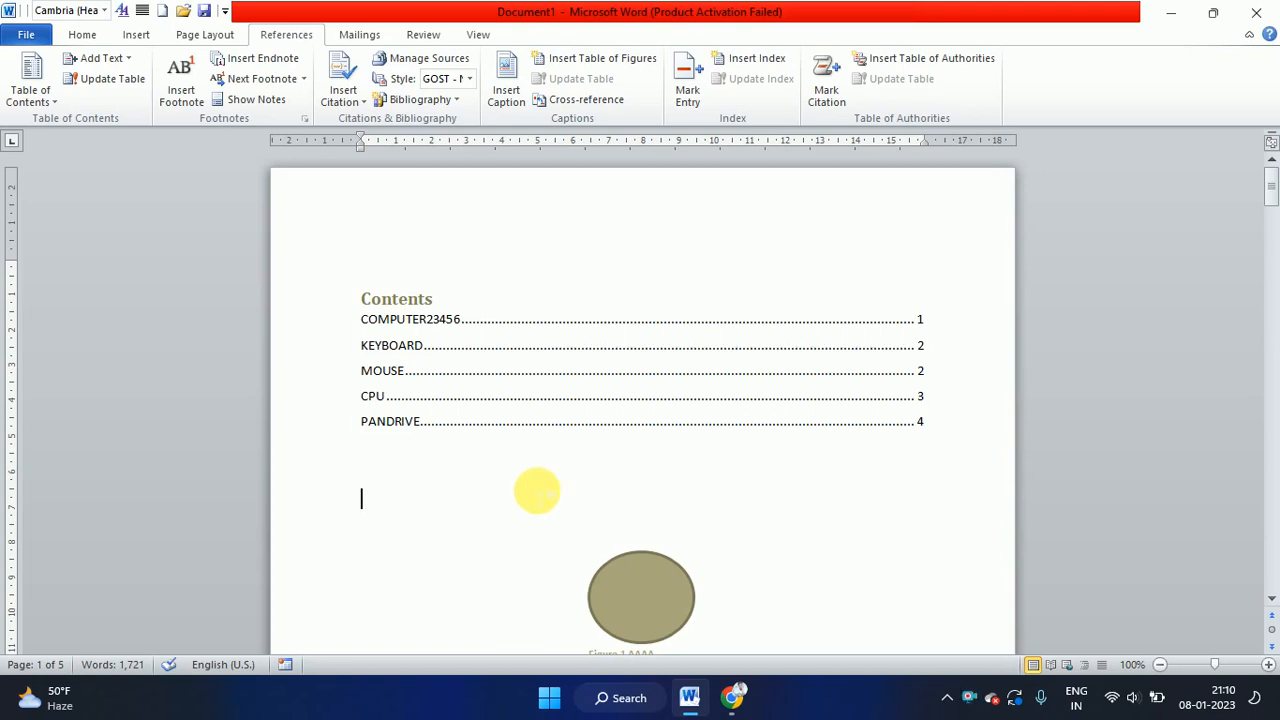
{"action": "left_click", "coordinate": [619, 66]}
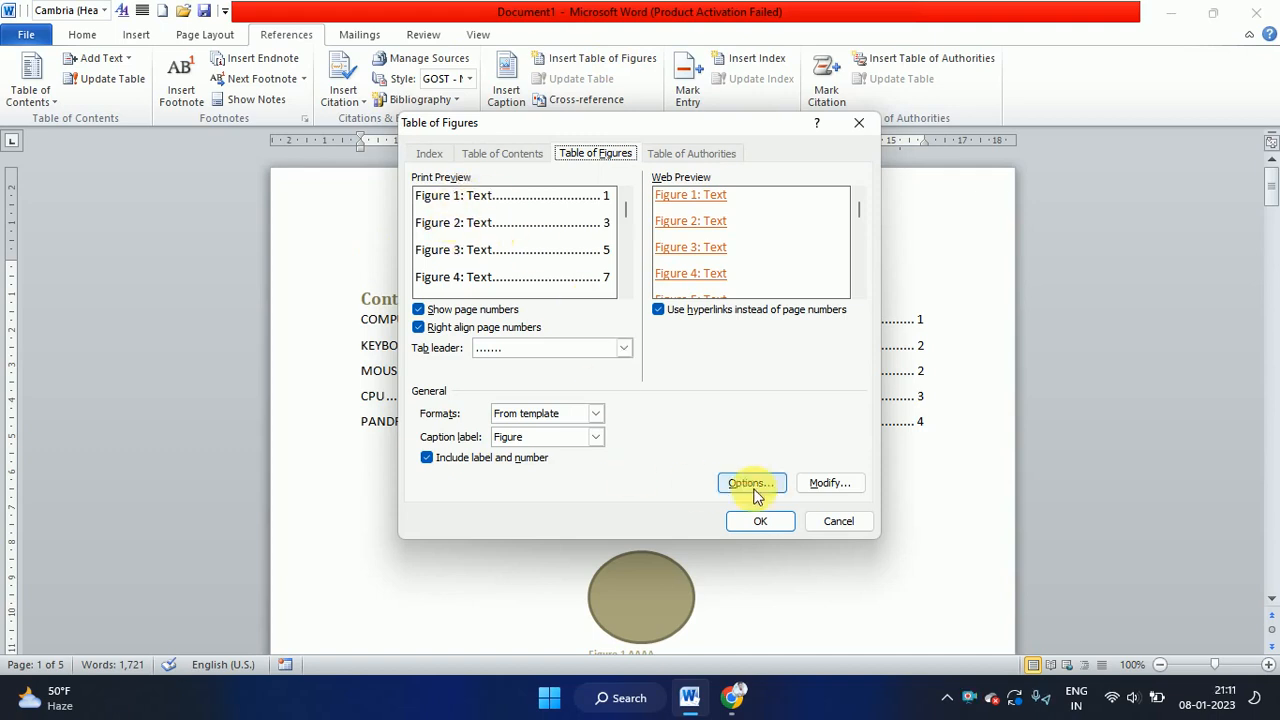
{"action": "left_click", "coordinate": [748, 525]}
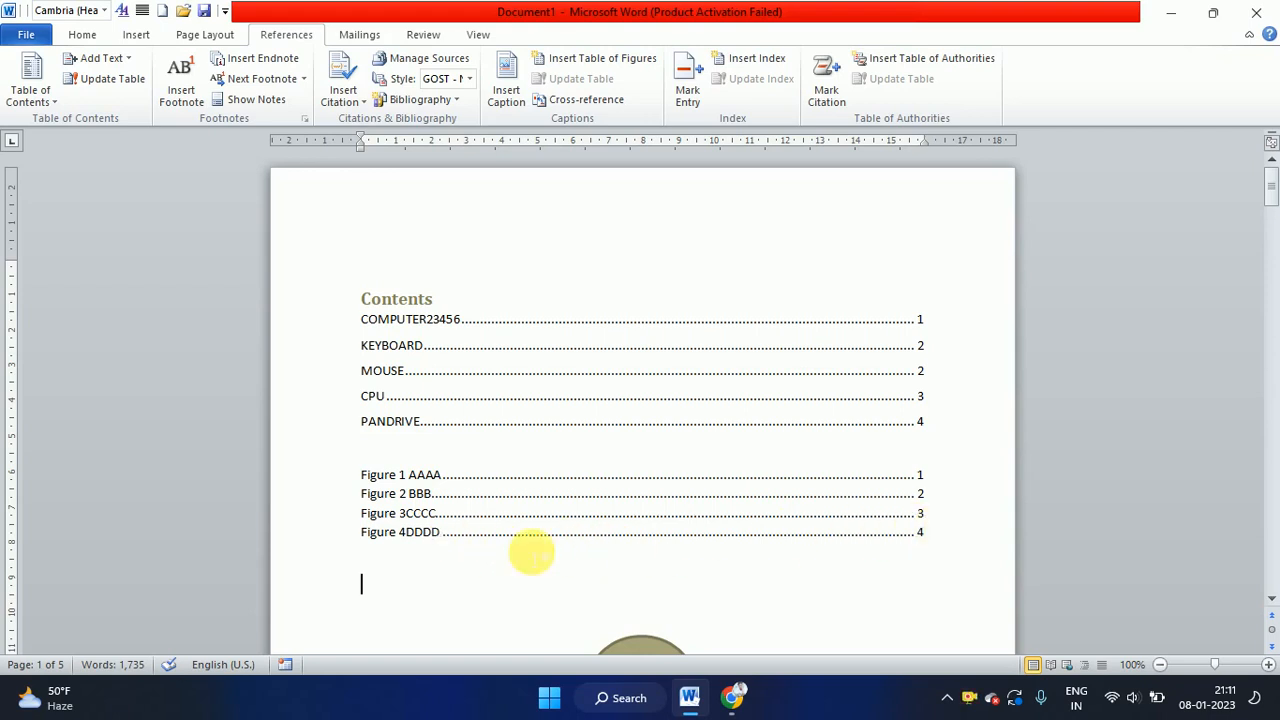
Follow the Figure 4DDDD link in the table of figures to its caption, and return to the first page
{"action": "left_click", "coordinate": [651, 524]}
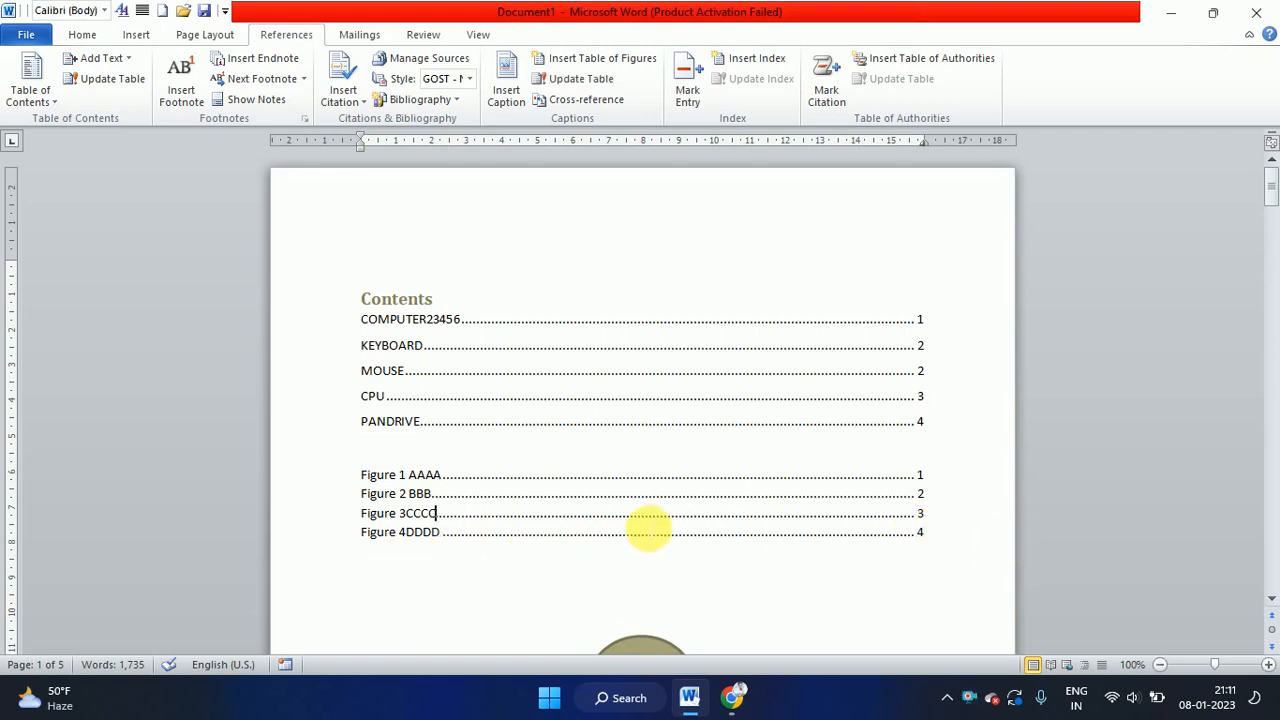
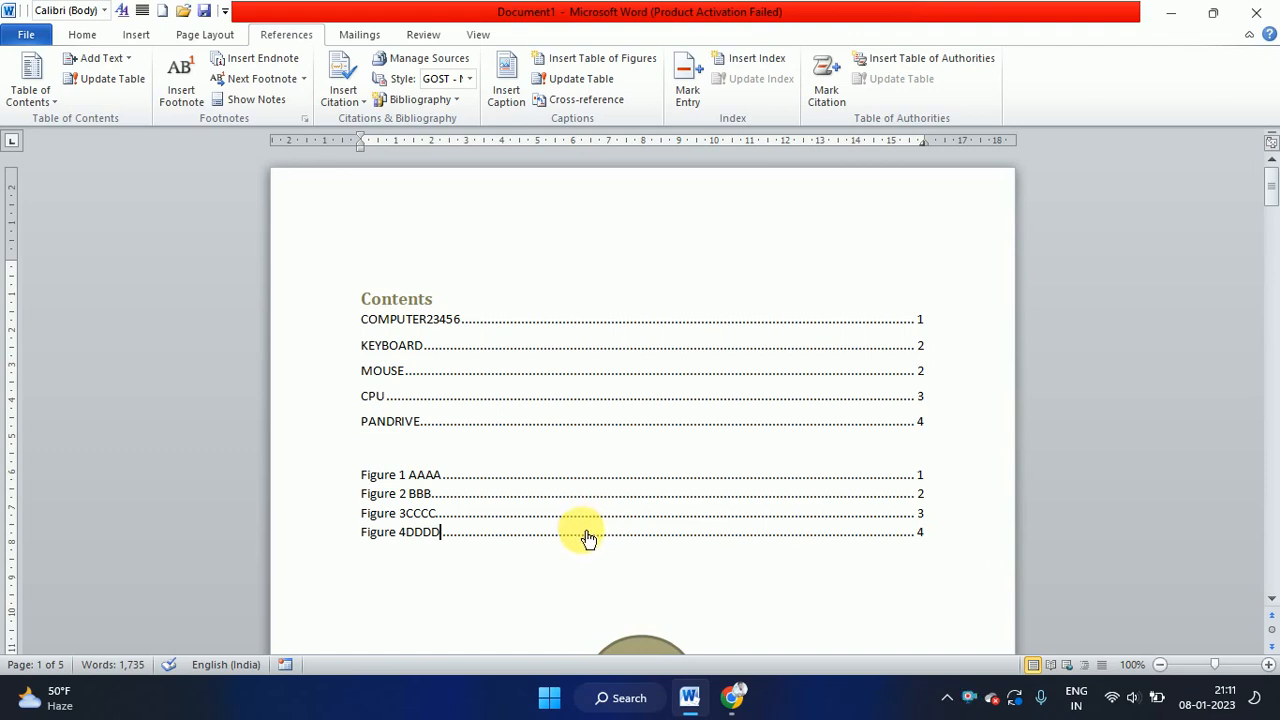
{"action": "left_click", "coordinate": [588, 533], "text": "ctrl"}
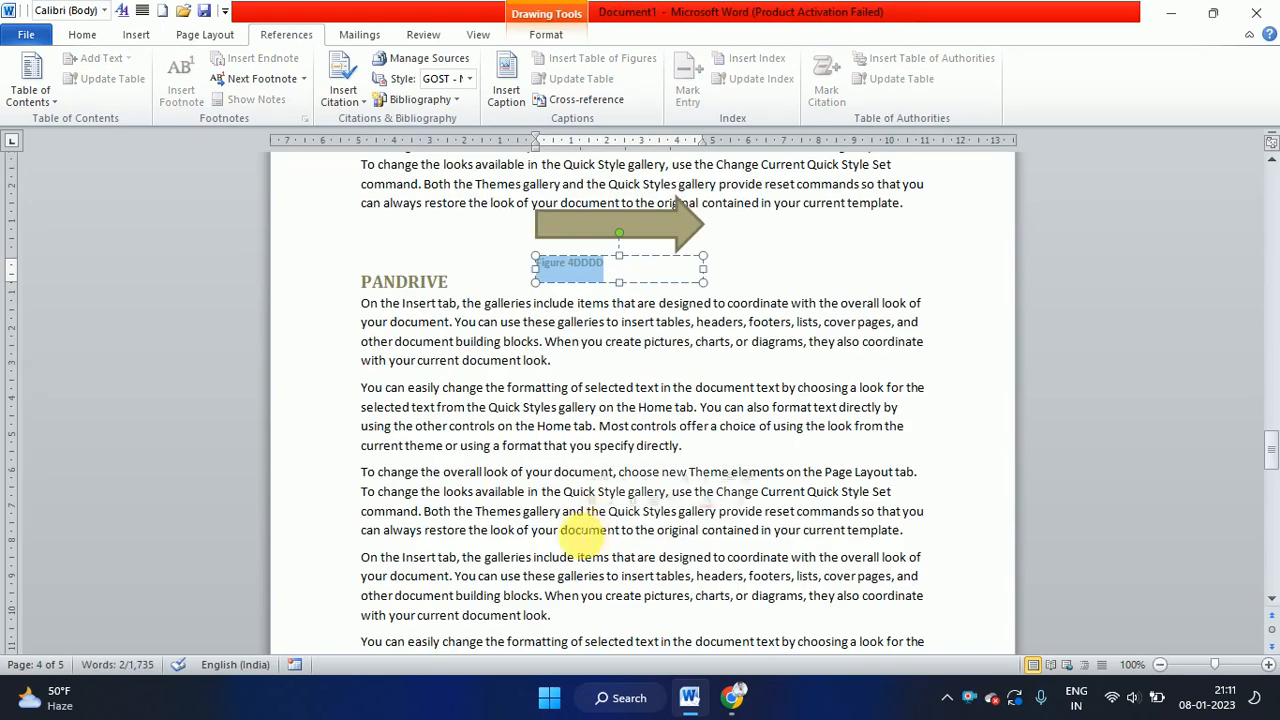
{"action": "scroll", "coordinate": [583, 540], "scroll_direction": "up", "scroll_amount": 20}
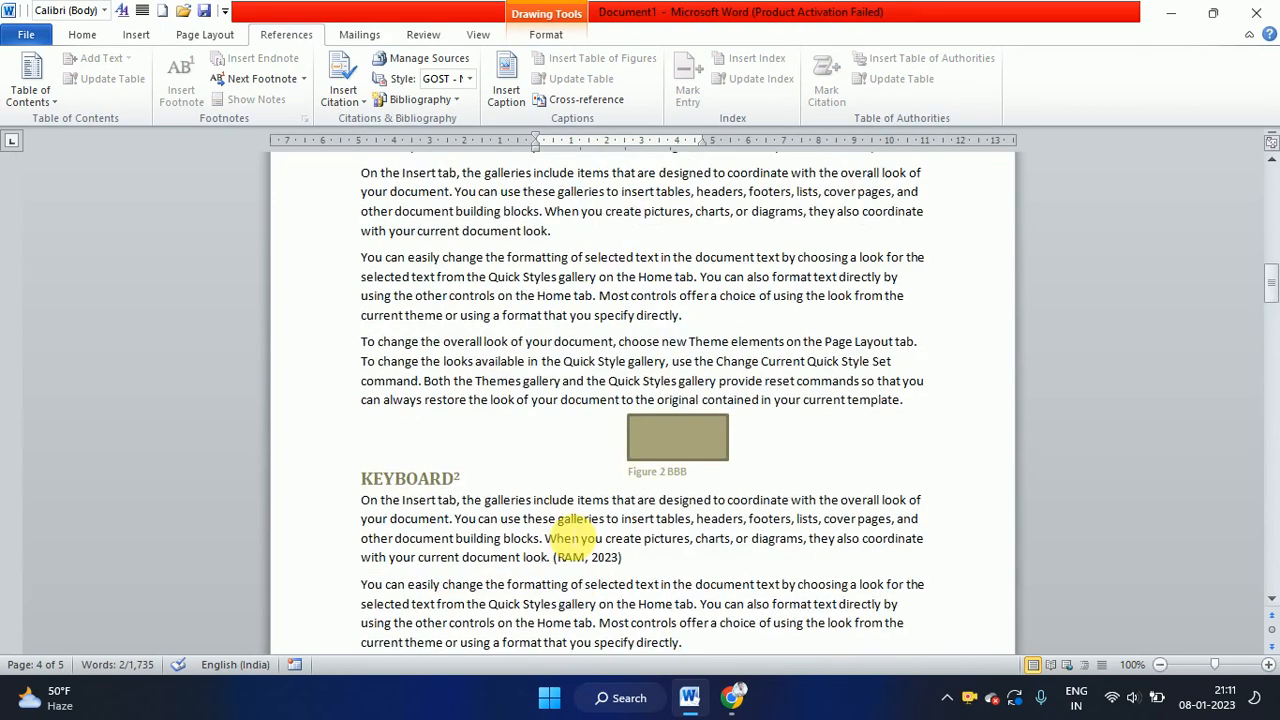
{"action": "scroll", "coordinate": [577, 530], "scroll_direction": "up", "scroll_amount": 20}
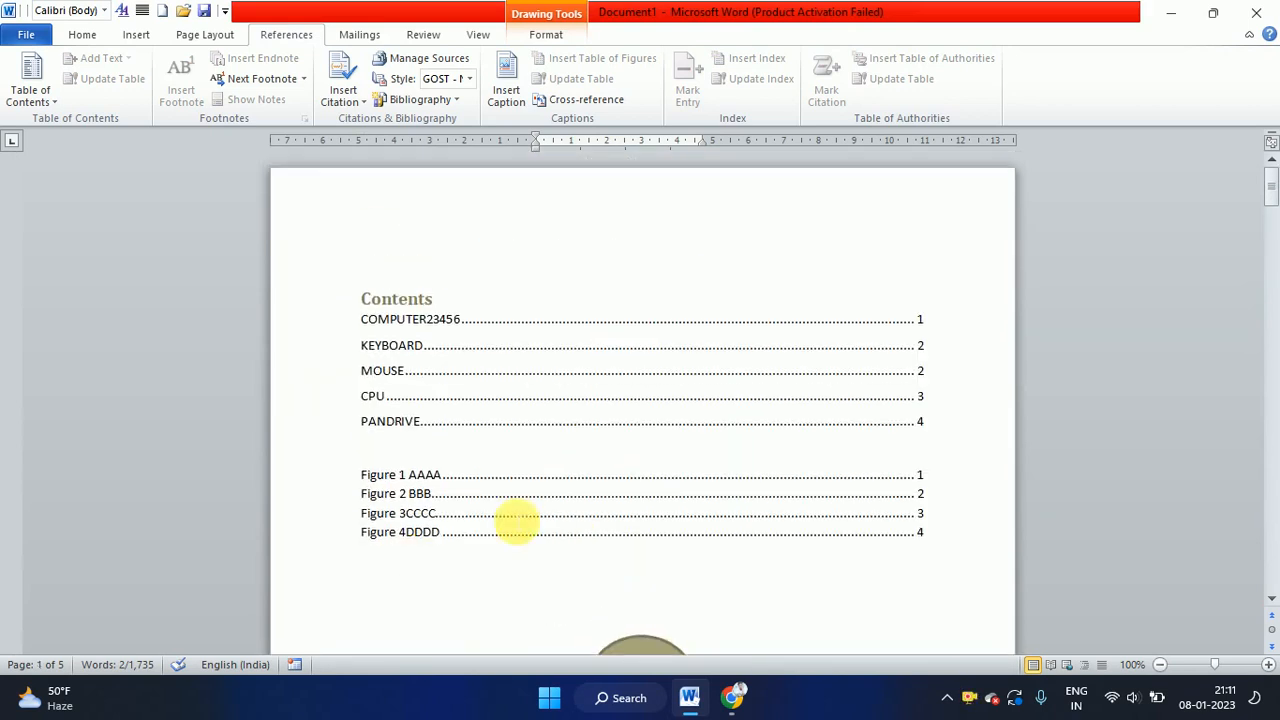
Update the table of figures below the contents list
{"action": "left_click", "coordinate": [548, 476]}
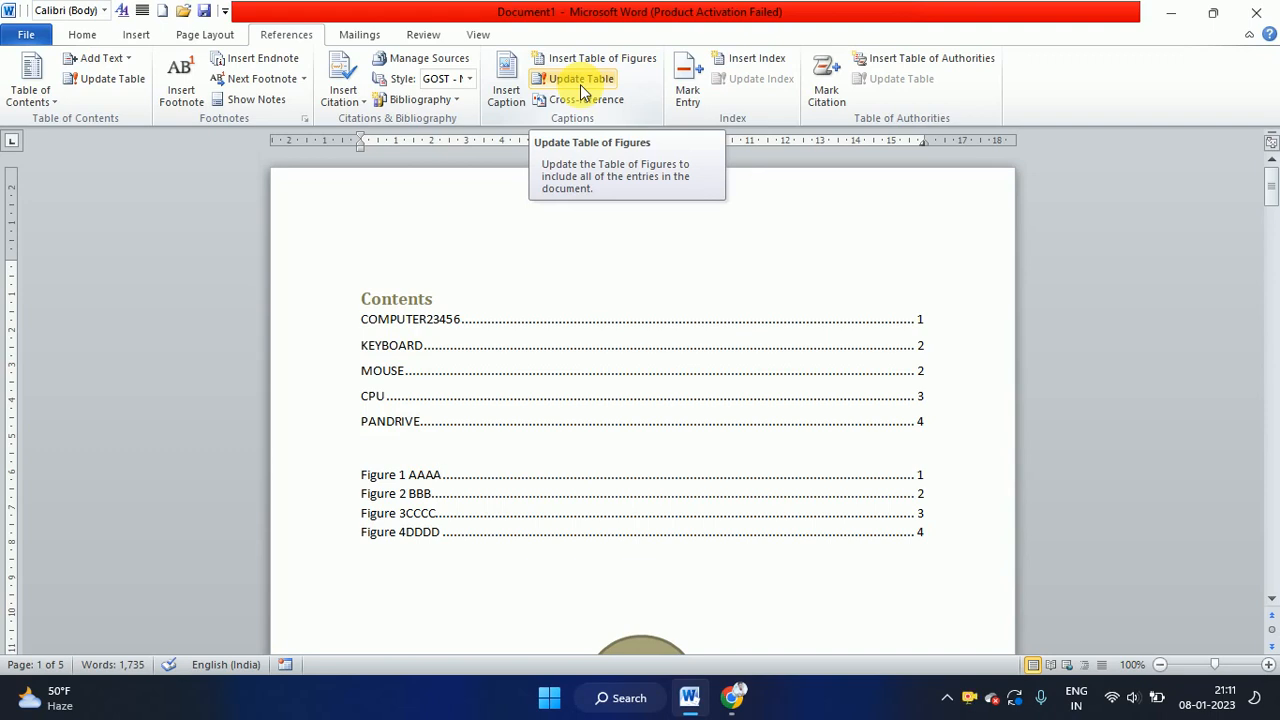
{"action": "left_click", "coordinate": [581, 90]}
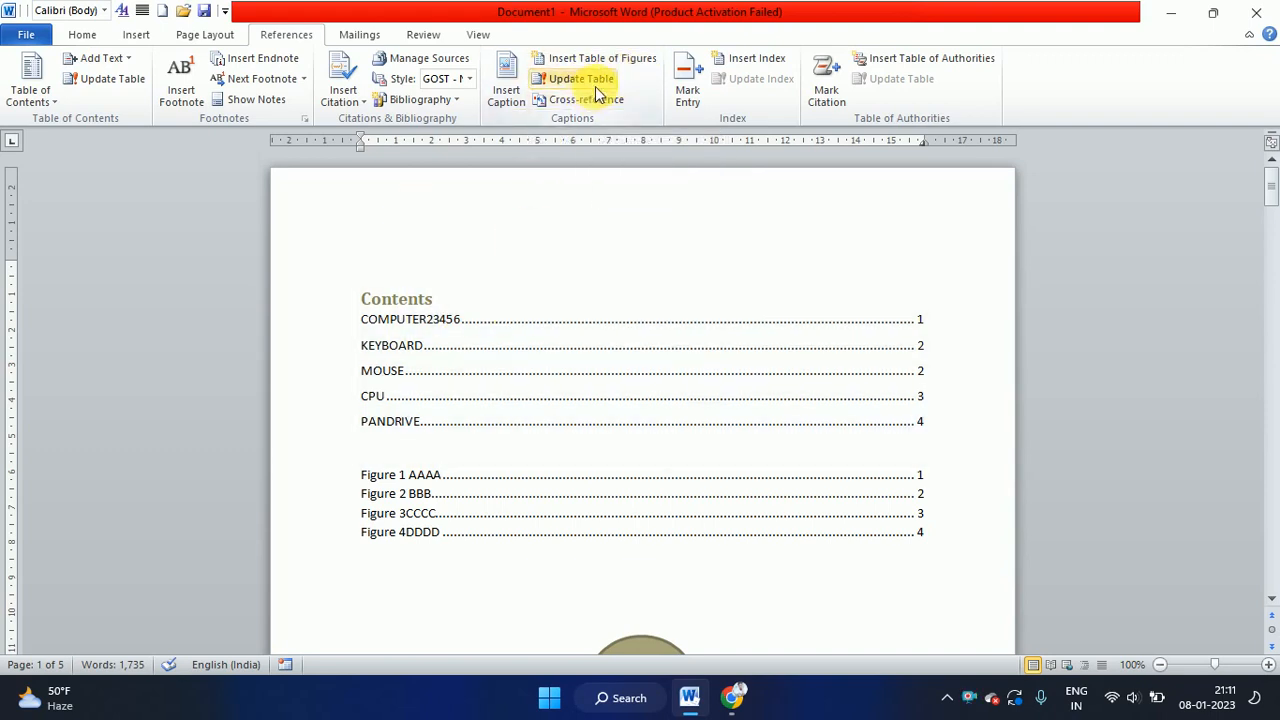
{"action": "scroll", "coordinate": [581, 90], "scroll_direction": "down", "scroll_amount": 3}
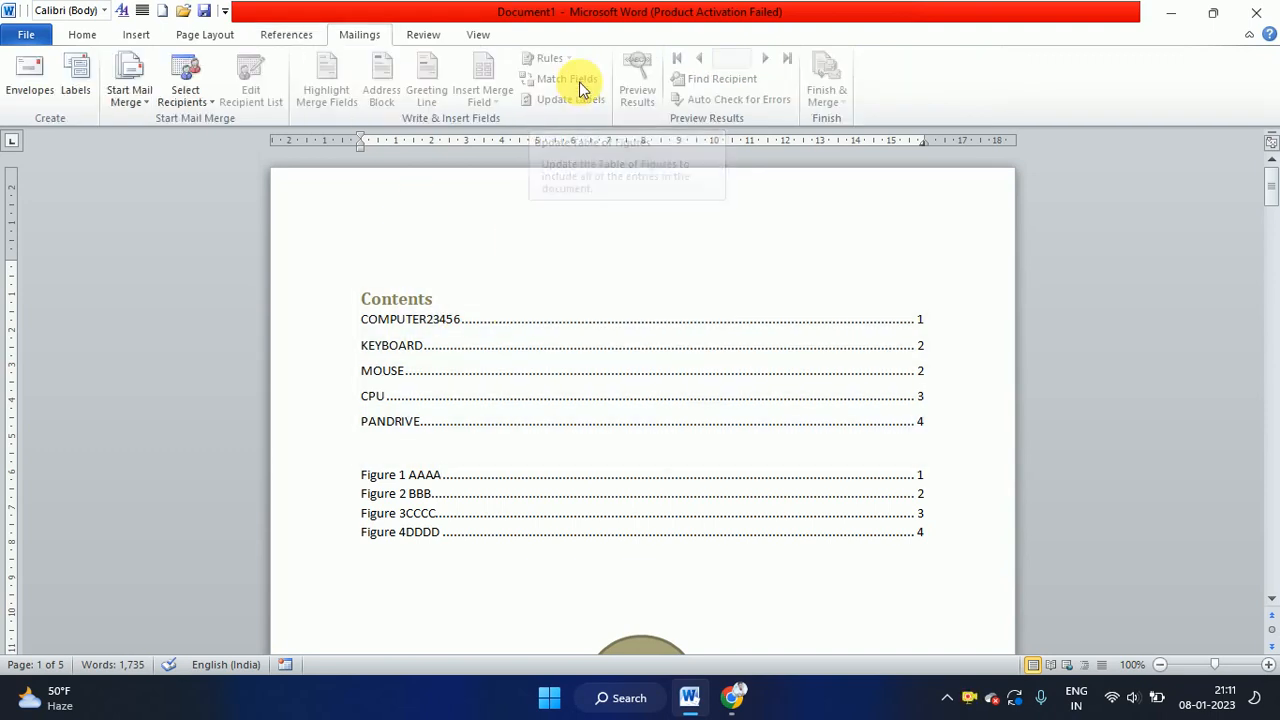
{"action": "scroll", "coordinate": [400, 72], "scroll_direction": "up", "scroll_amount": 5}
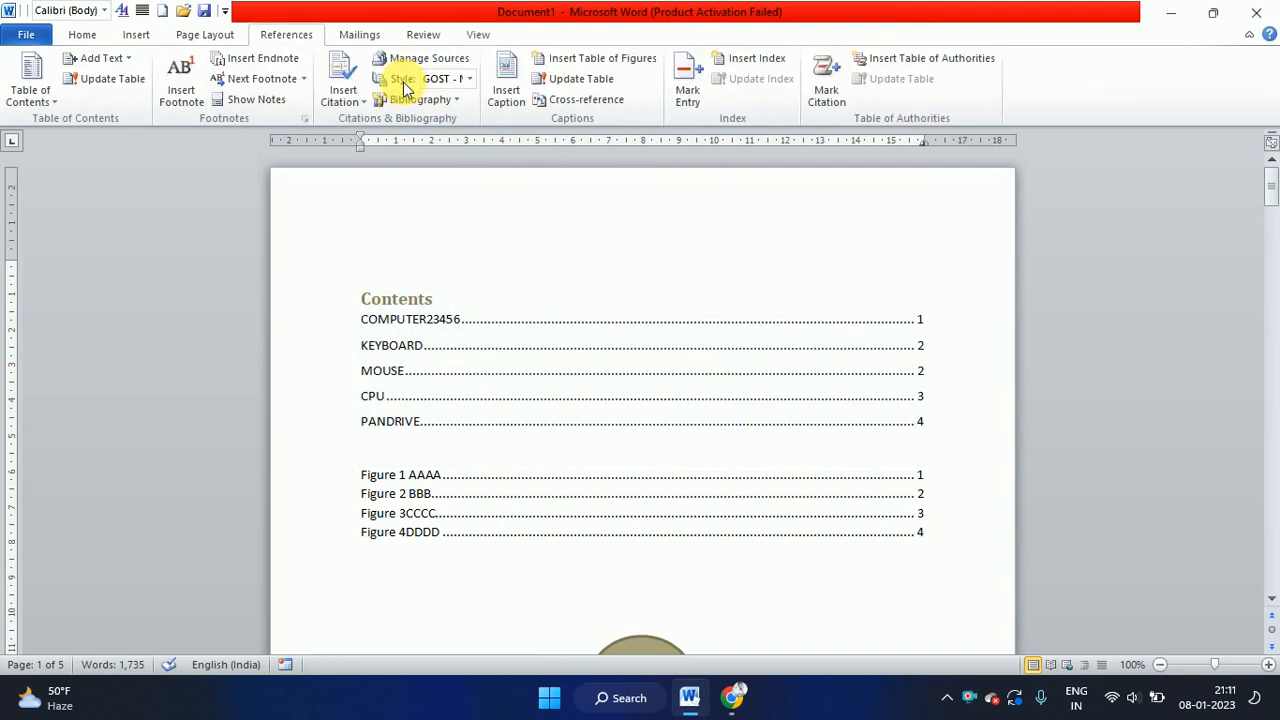
{"action": "left_click", "coordinate": [286, 34]}
{"action": "left_click", "coordinate": [542, 385]}
{"action": "scroll", "coordinate": [542, 385], "scroll_direction": "down", "scroll_amount": 8}
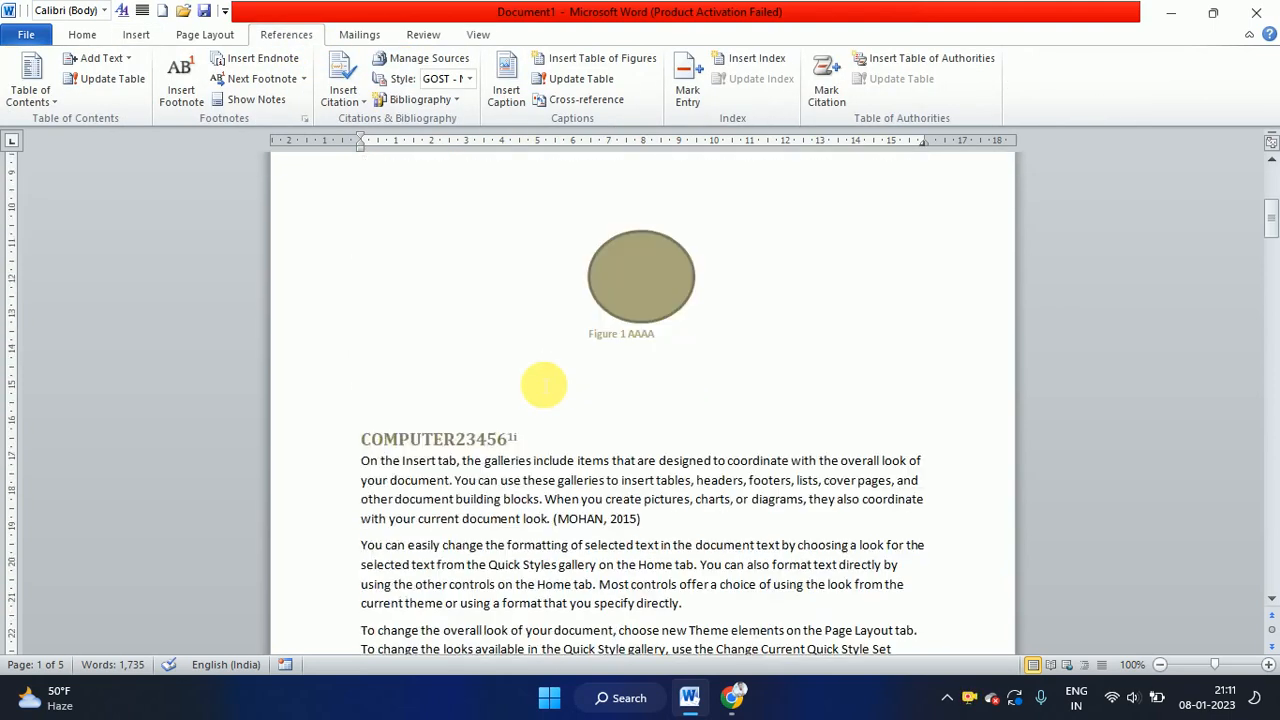
Change the text of the Figure 1 caption below the oval to "RAM" and deselect the caption box
{"action": "left_click", "coordinate": [656, 290]}
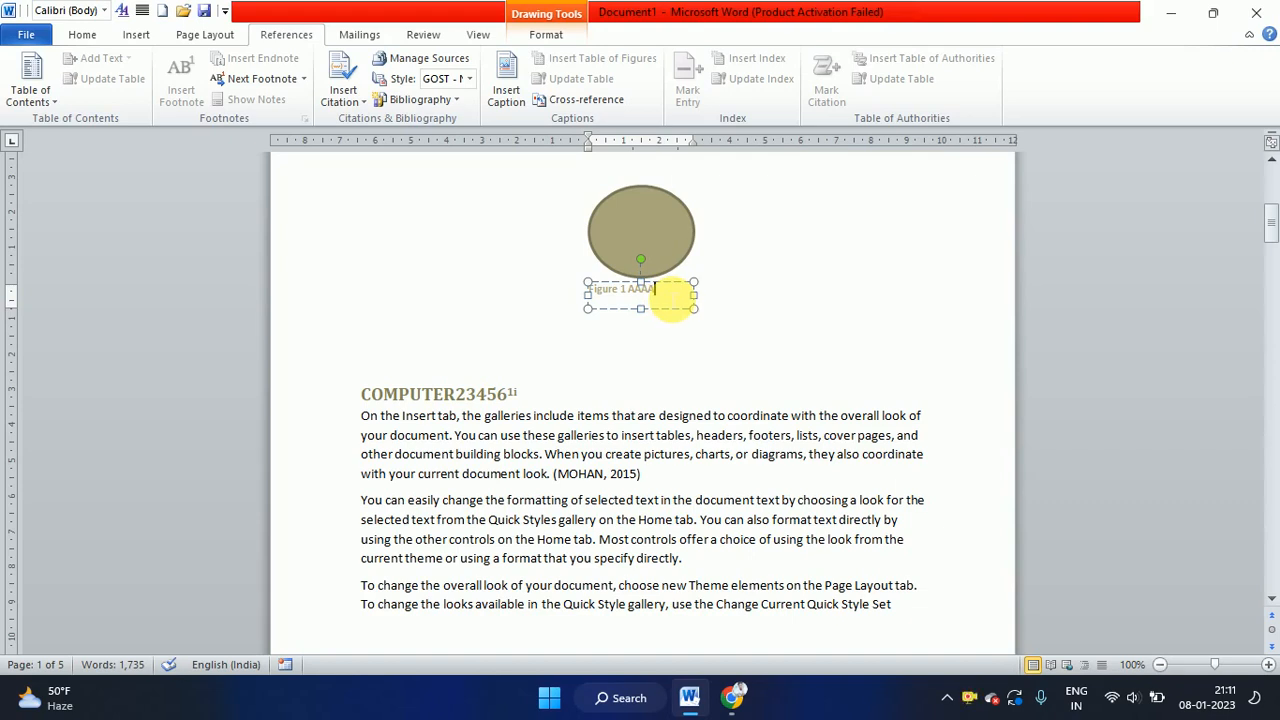
{"action": "key", "text": "BackSpace"}
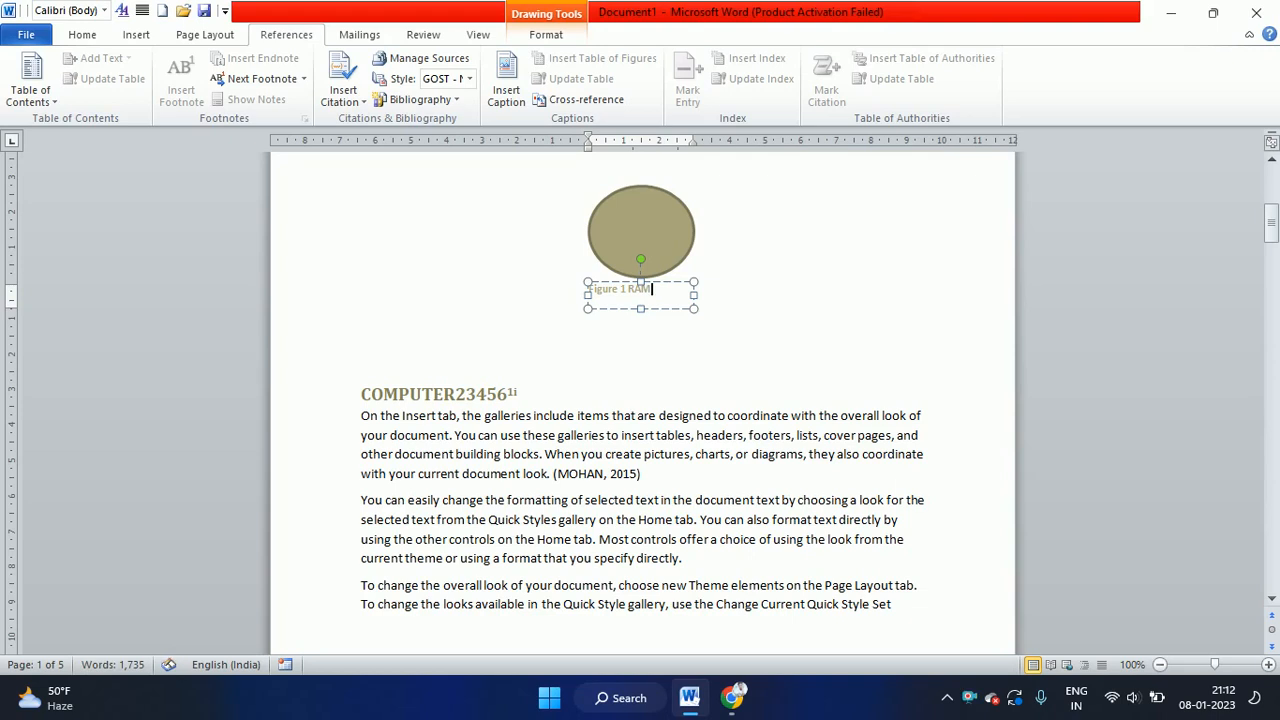
{"action": "left_click", "coordinate": [857, 309]}
Update the entire table of figures below the contents list, including its caption texts
{"action": "scroll", "coordinate": [646, 245], "scroll_direction": "up", "scroll_amount": 6}
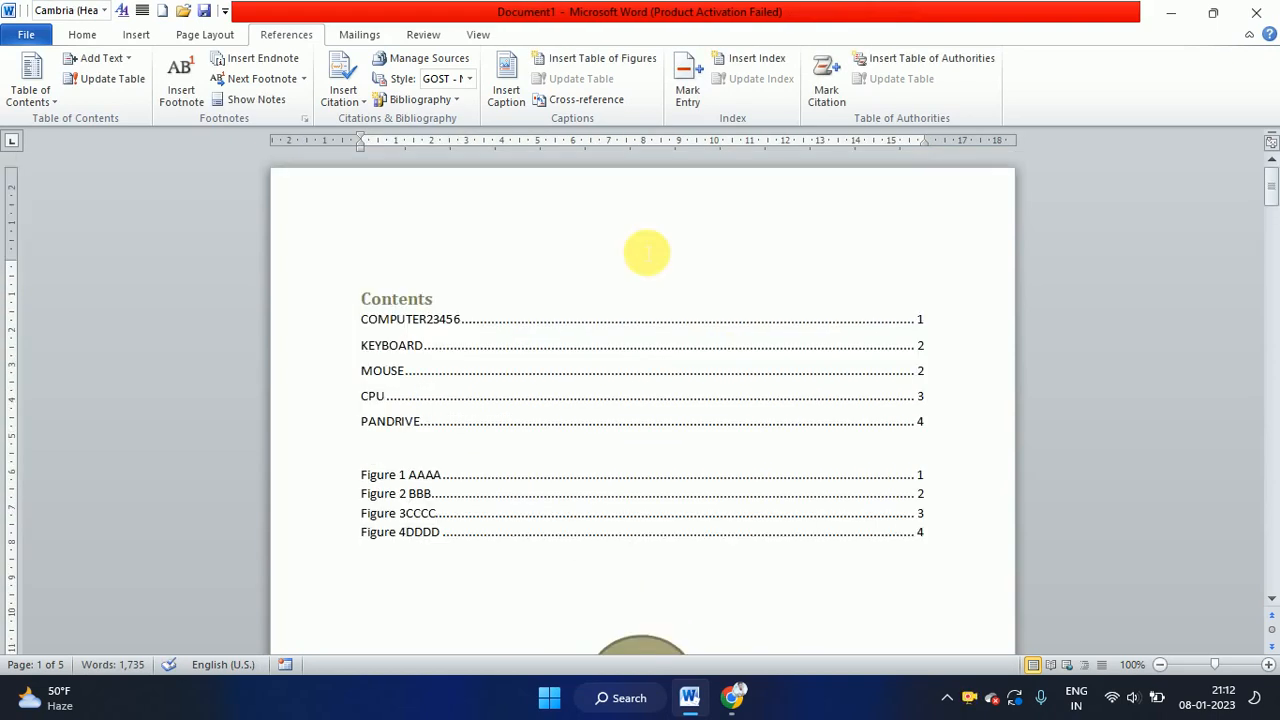
{"action": "left_click", "coordinate": [570, 516]}
{"action": "left_click", "coordinate": [520, 479]}
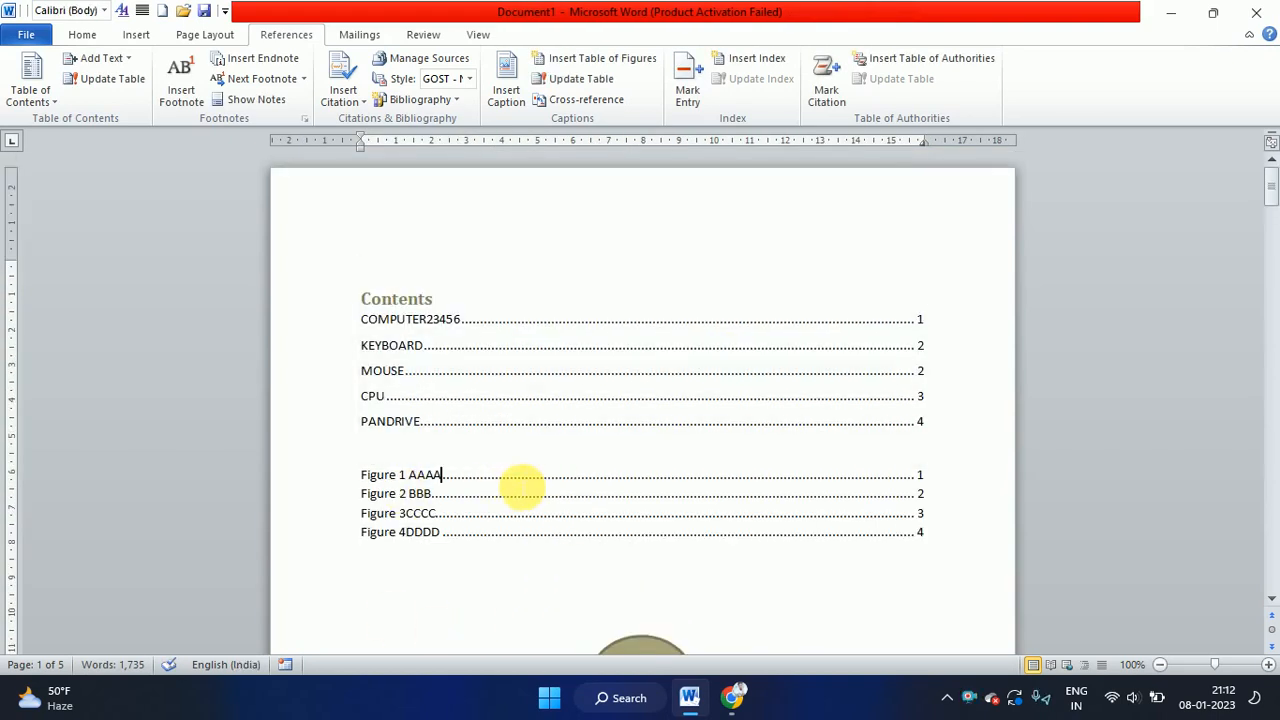
{"action": "left_click", "coordinate": [577, 80]}
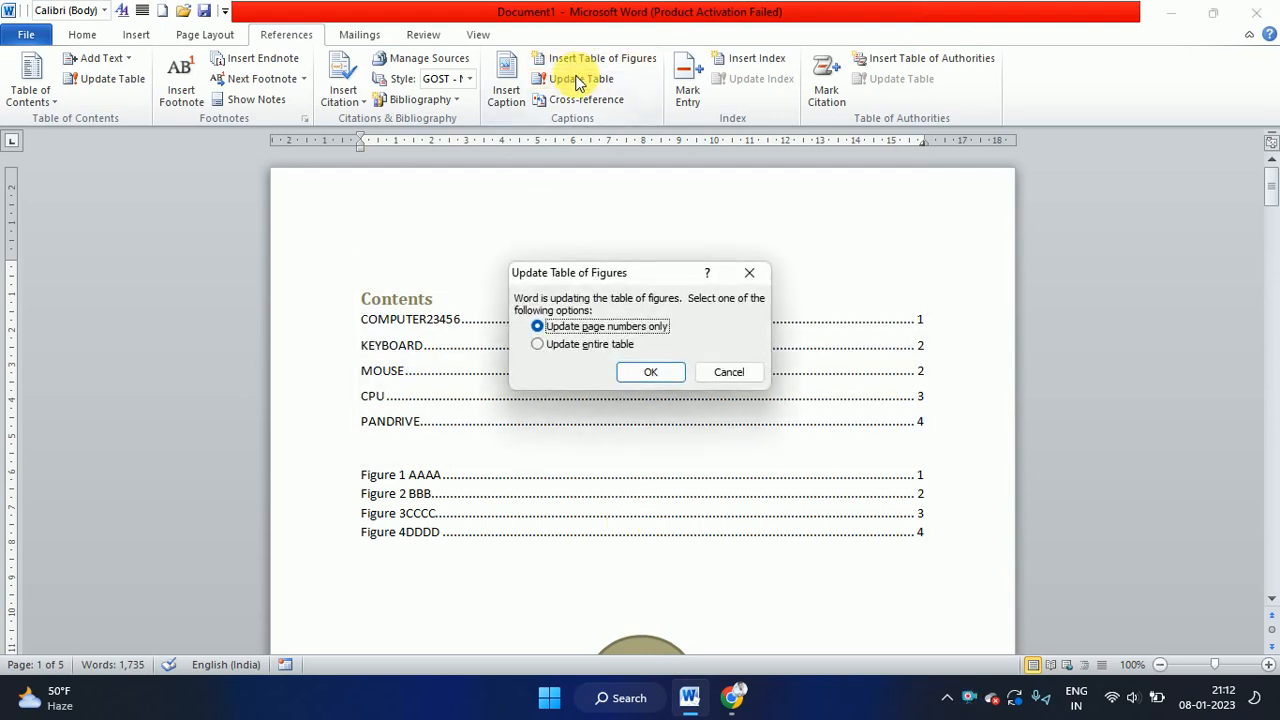
{"action": "left_click", "coordinate": [570, 344]}
{"action": "left_click", "coordinate": [650, 375]}
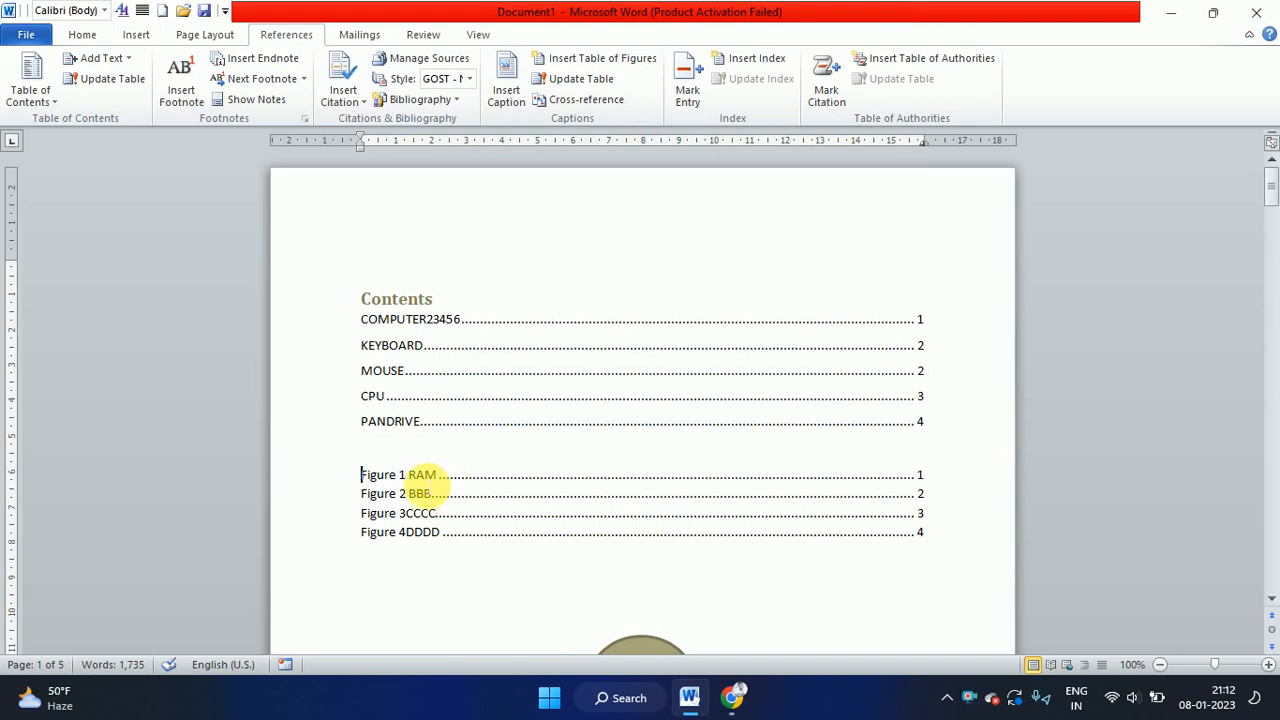
{"action": "scroll", "coordinate": [440, 495], "scroll_direction": "down", "scroll_amount": 3}
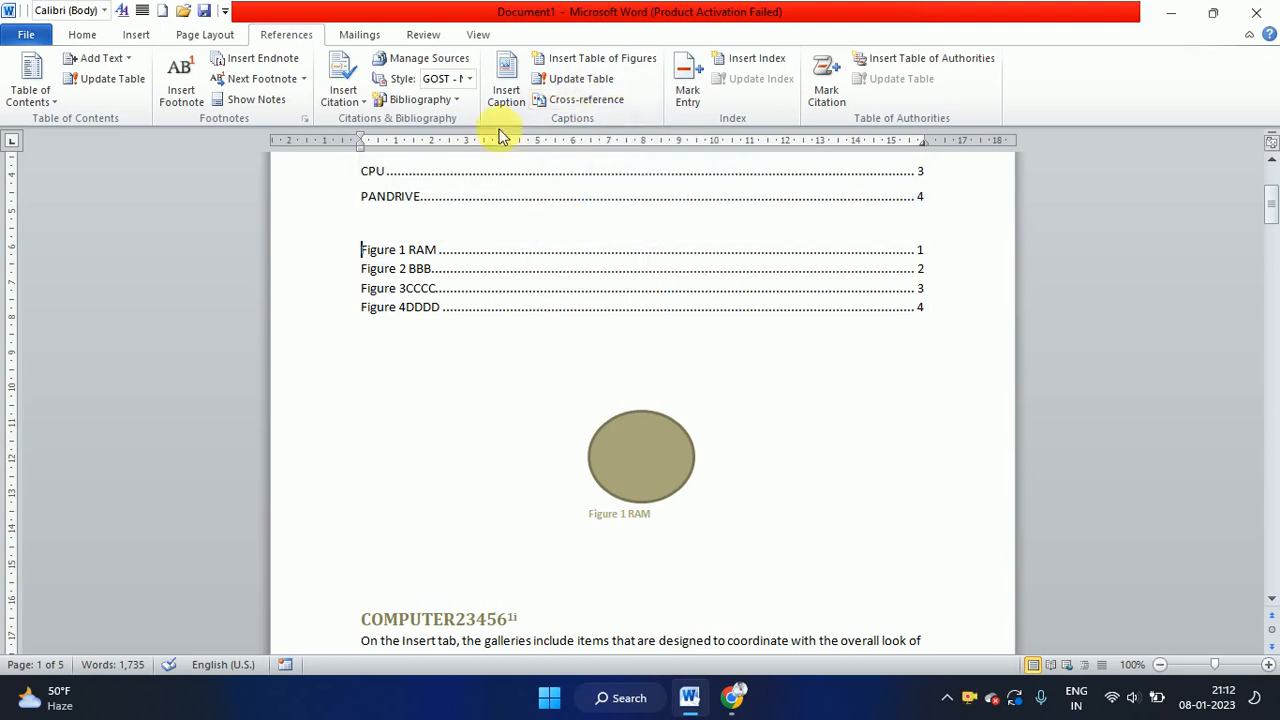
{"action": "left_click", "coordinate": [140, 38]}
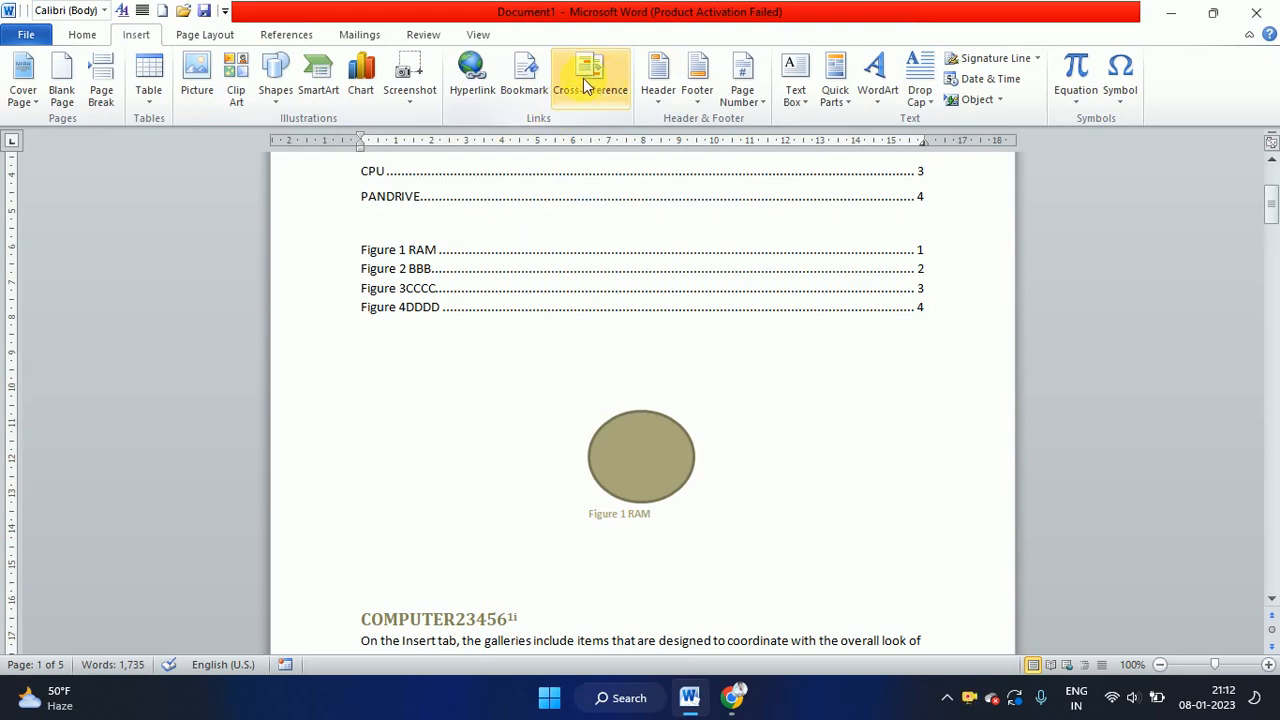
{"action": "left_click", "coordinate": [303, 36]}
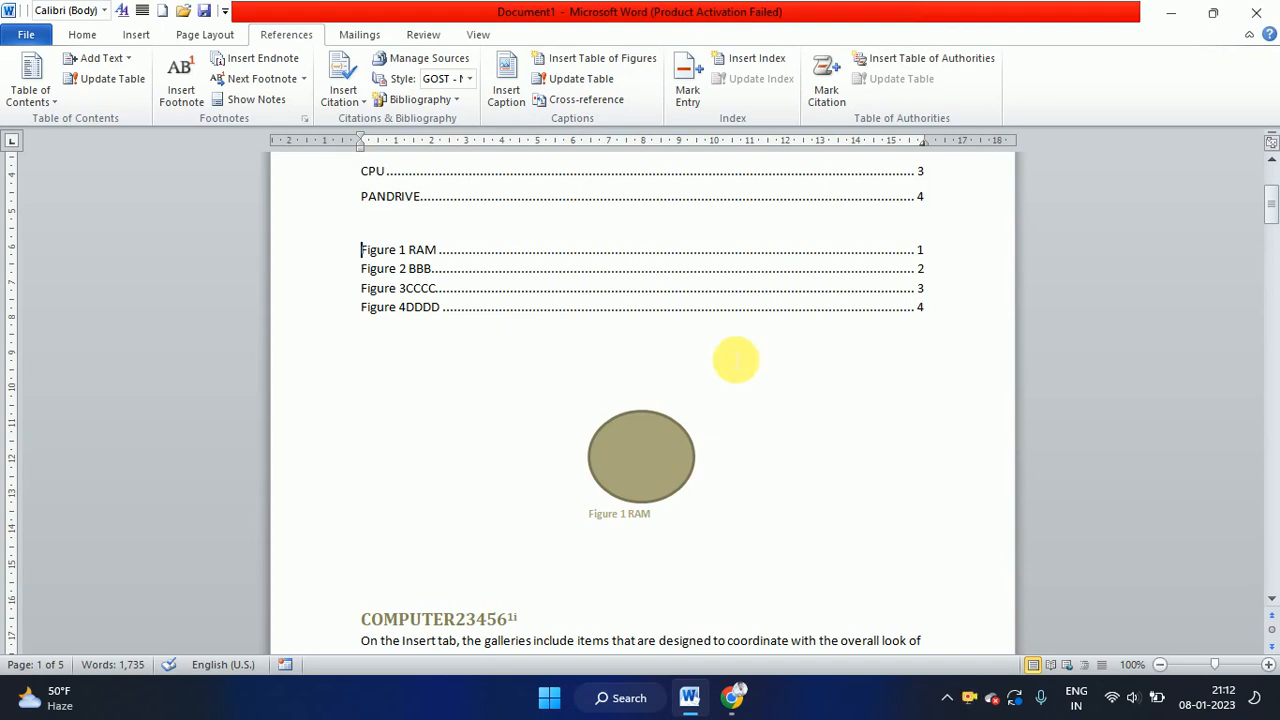
{"action": "scroll", "coordinate": [366, 637], "scroll_direction": "down", "scroll_amount": 3}
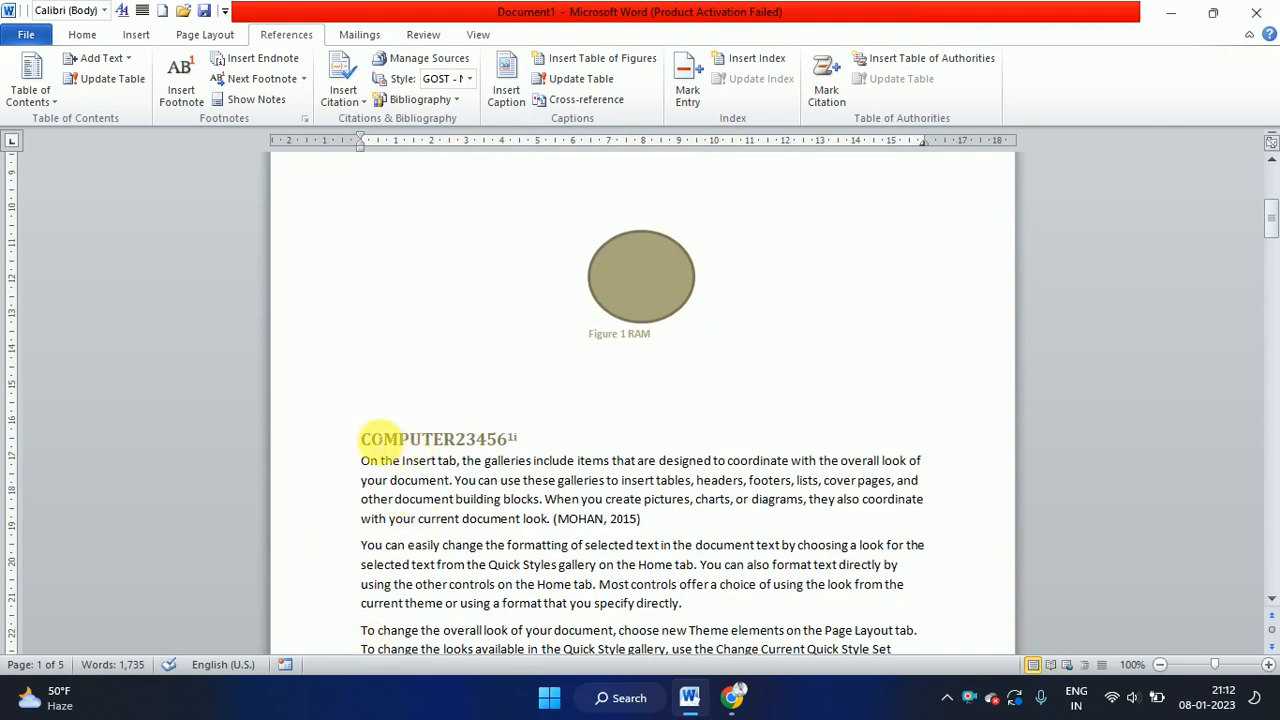
{"action": "scroll", "coordinate": [430, 435], "scroll_direction": "up", "scroll_amount": 7}
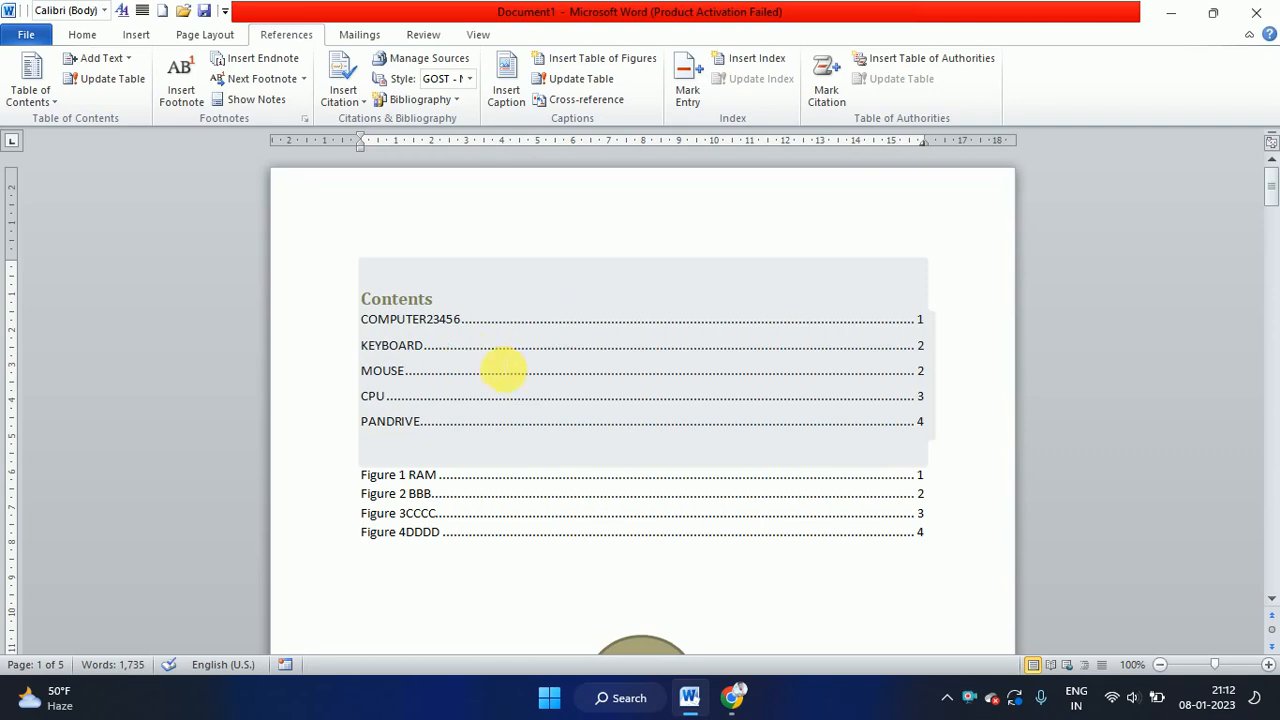
{"action": "scroll", "coordinate": [505, 371], "scroll_direction": "down", "scroll_amount": 20}
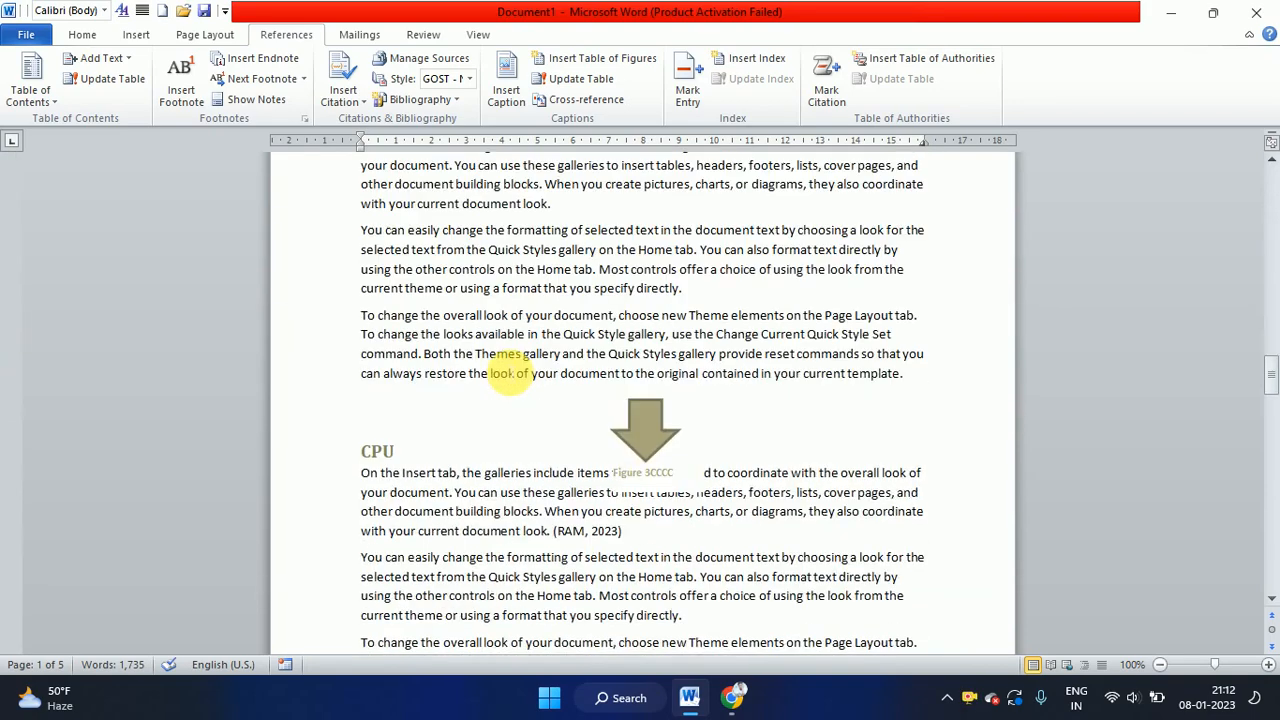
{"action": "scroll", "coordinate": [510, 373], "scroll_direction": "down", "scroll_amount": 20}
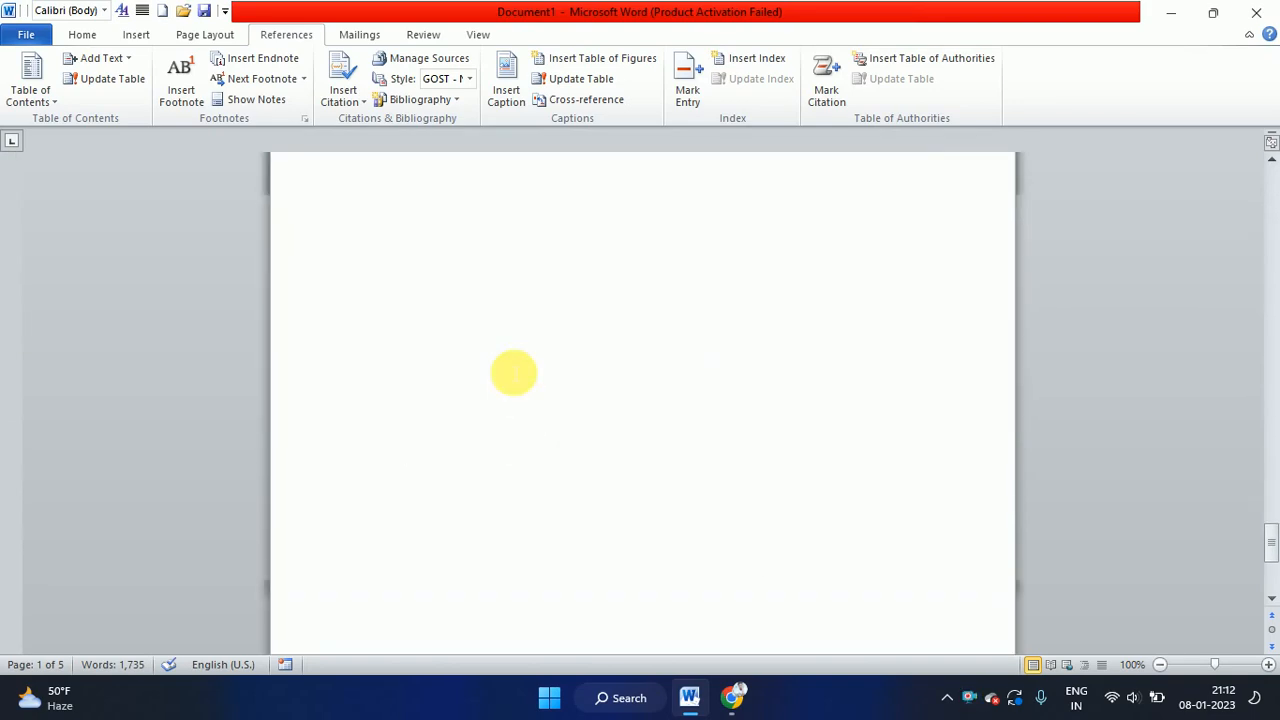
{"action": "left_click", "coordinate": [519, 452]}
{"action": "left_click", "coordinate": [481, 402]}
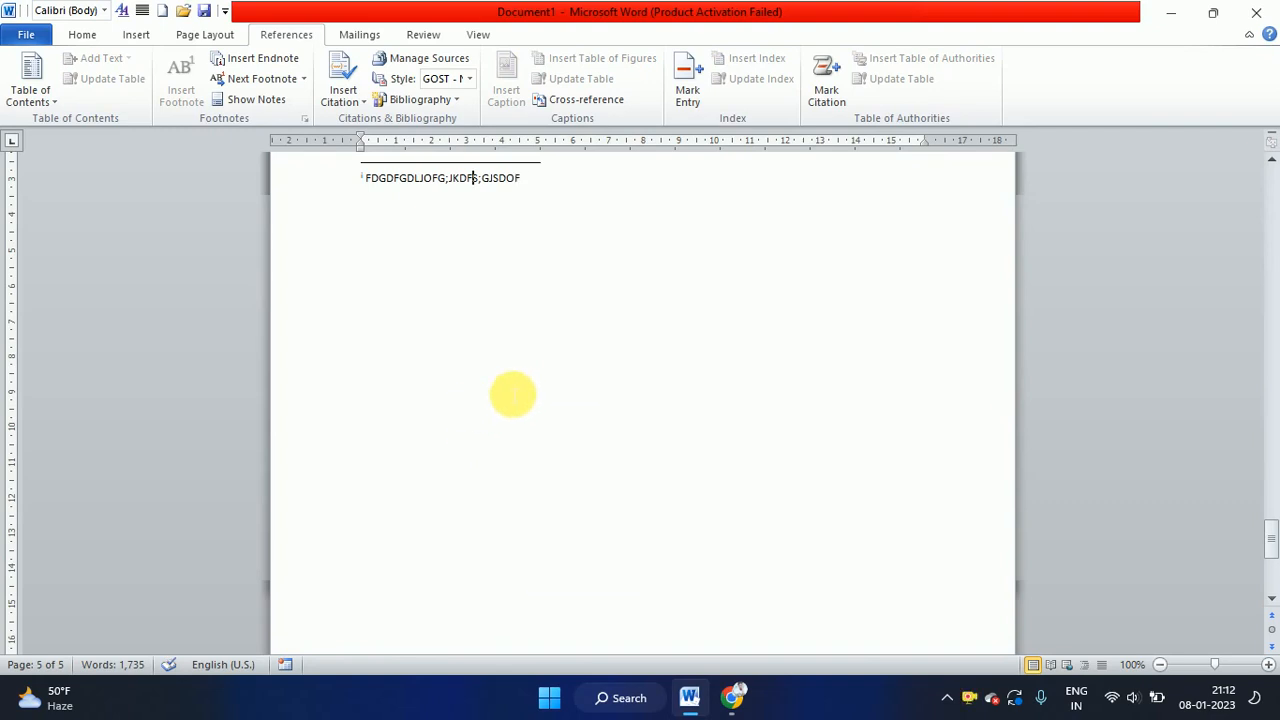
{"action": "triple_click", "coordinate": [492, 463]}
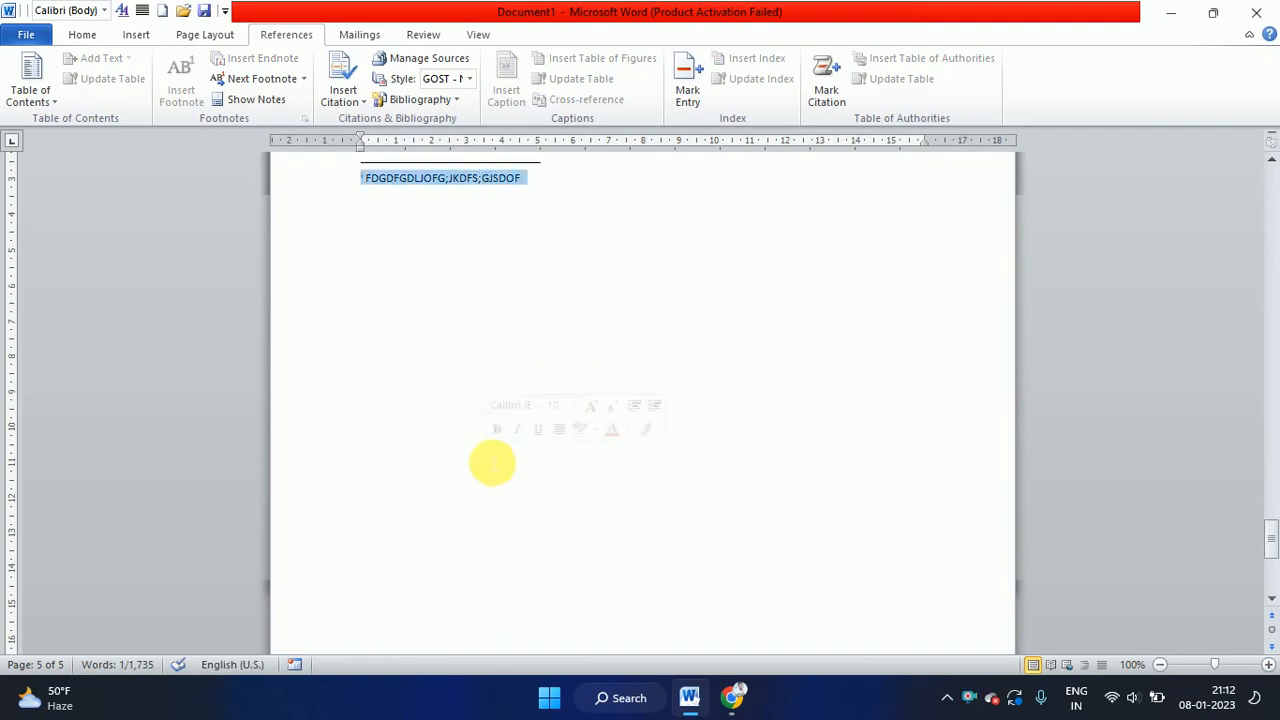
{"action": "double_click", "coordinate": [423, 443]}
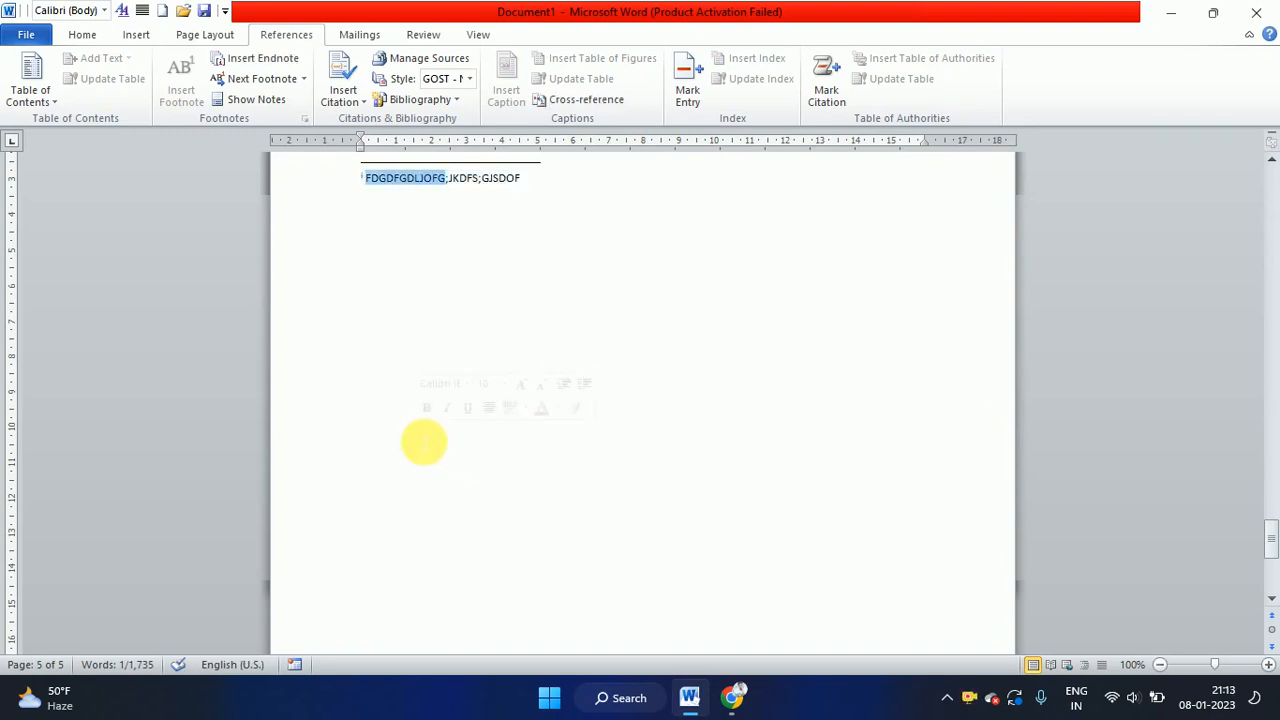
Insert a hyperlinked cross-reference to the heading text of MOUSE in the blank space below the bibliography
{"action": "scroll", "coordinate": [583, 320], "scroll_direction": "up", "scroll_amount": 10}
{"action": "left_click", "coordinate": [535, 460]}
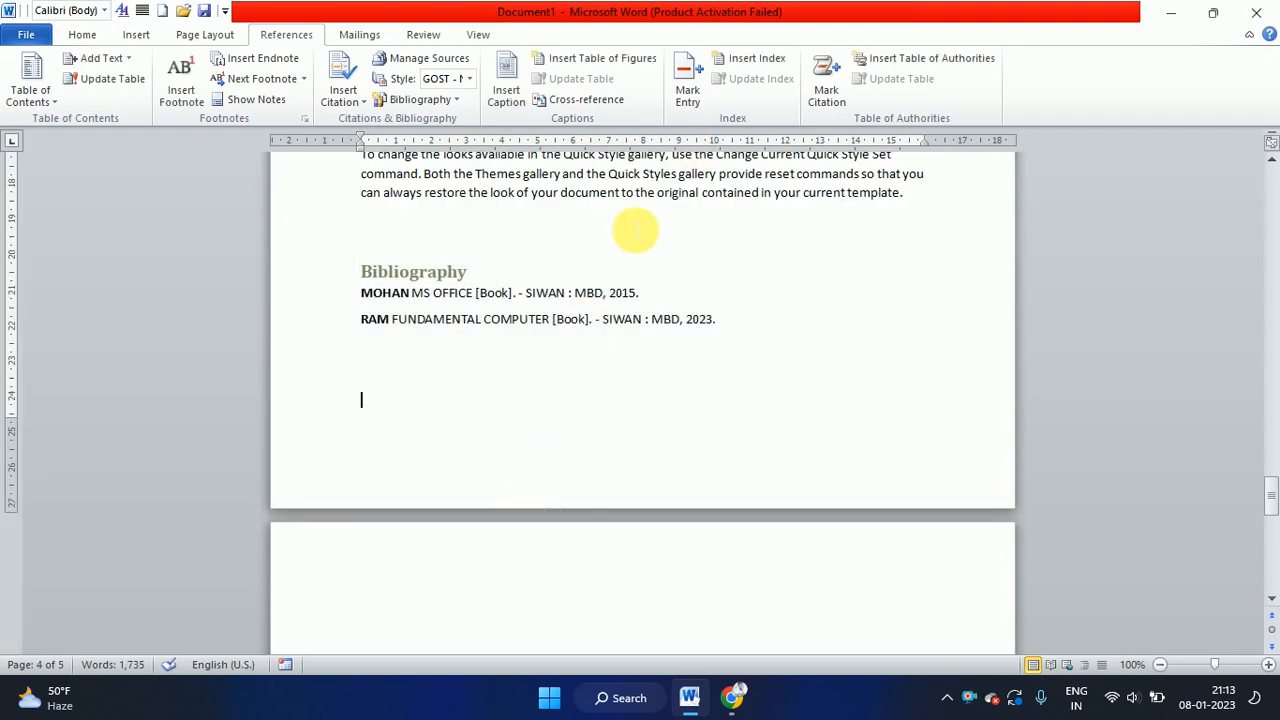
{"action": "left_click", "coordinate": [598, 101]}
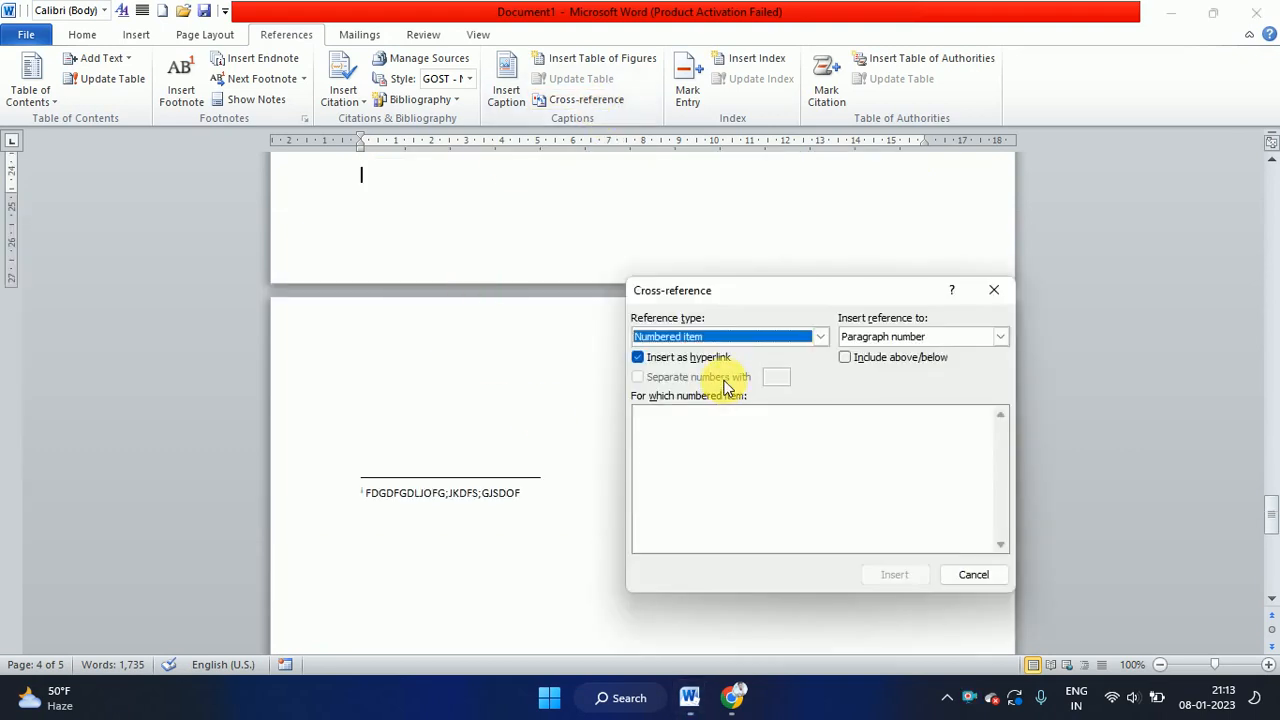
{"action": "left_click", "coordinate": [822, 337]}
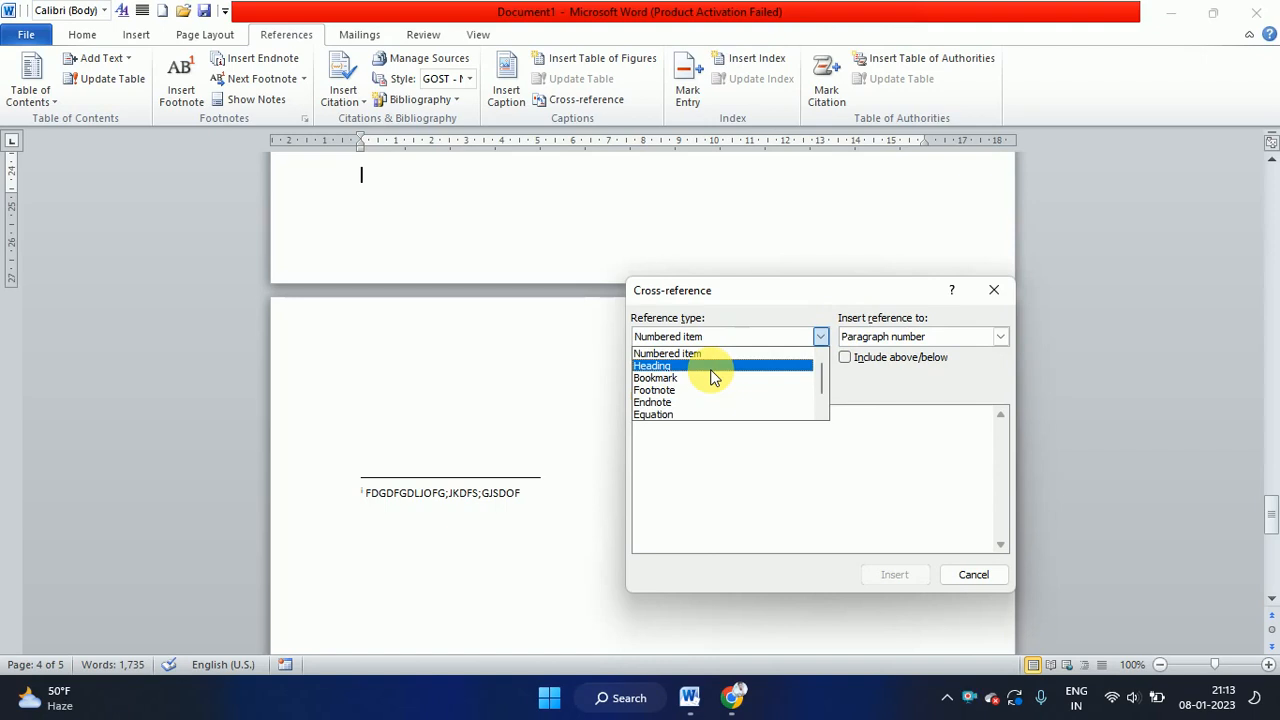
{"action": "left_click", "coordinate": [660, 367]}
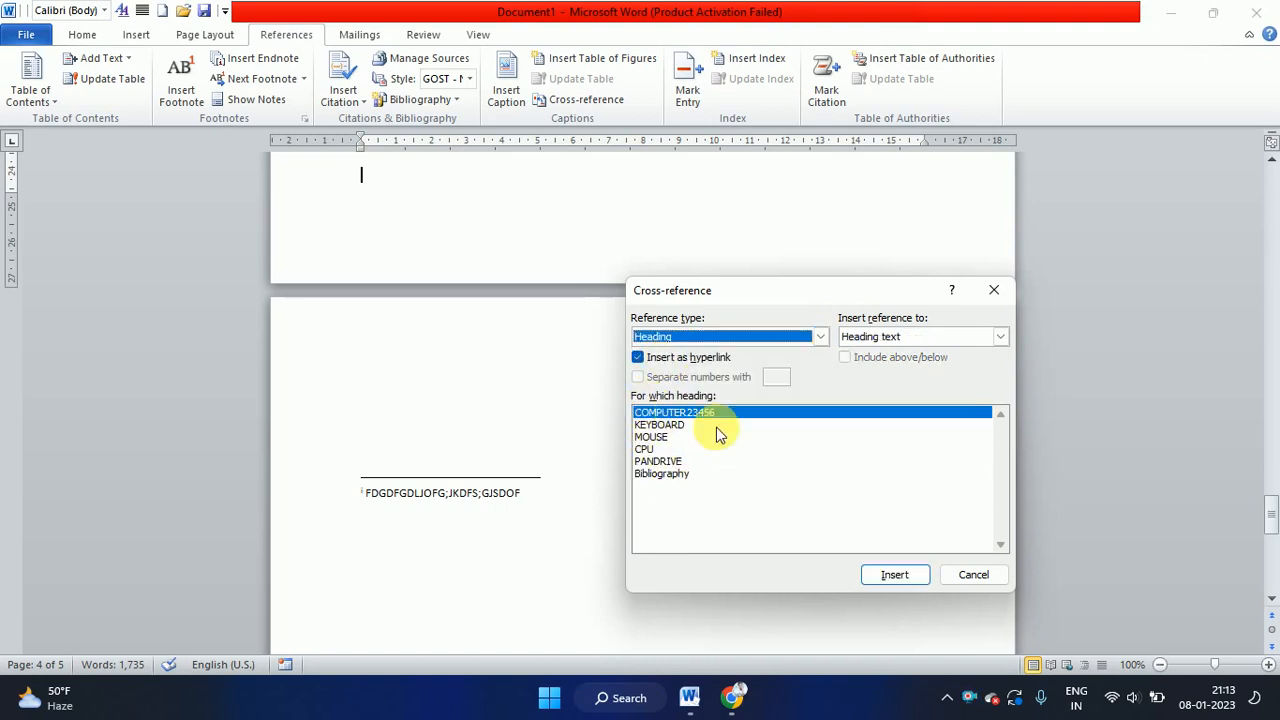
{"action": "left_click", "coordinate": [656, 438]}
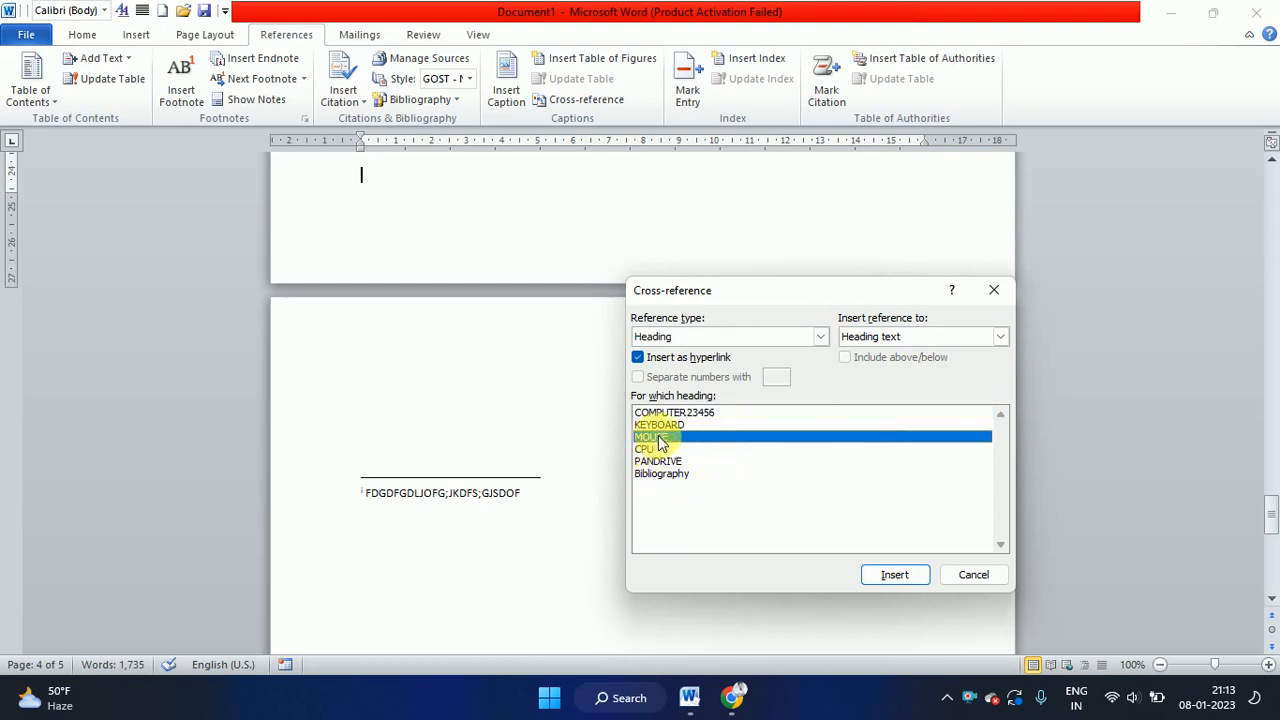
{"action": "left_click", "coordinate": [893, 577]}
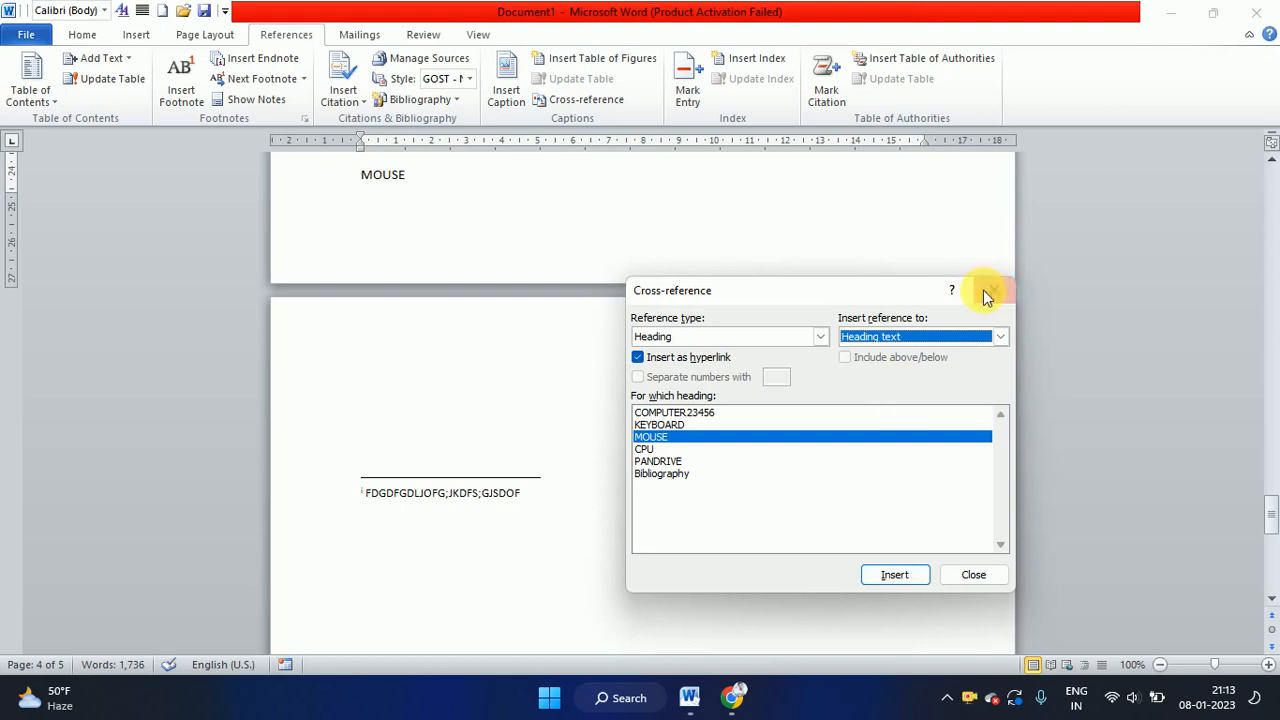
{"action": "left_click", "coordinate": [993, 290]}
Follow the MOUSE cross-reference below the bibliography to its heading and deselect the heading
{"action": "scroll", "coordinate": [390, 188], "scroll_direction": "up", "scroll_amount": 2}
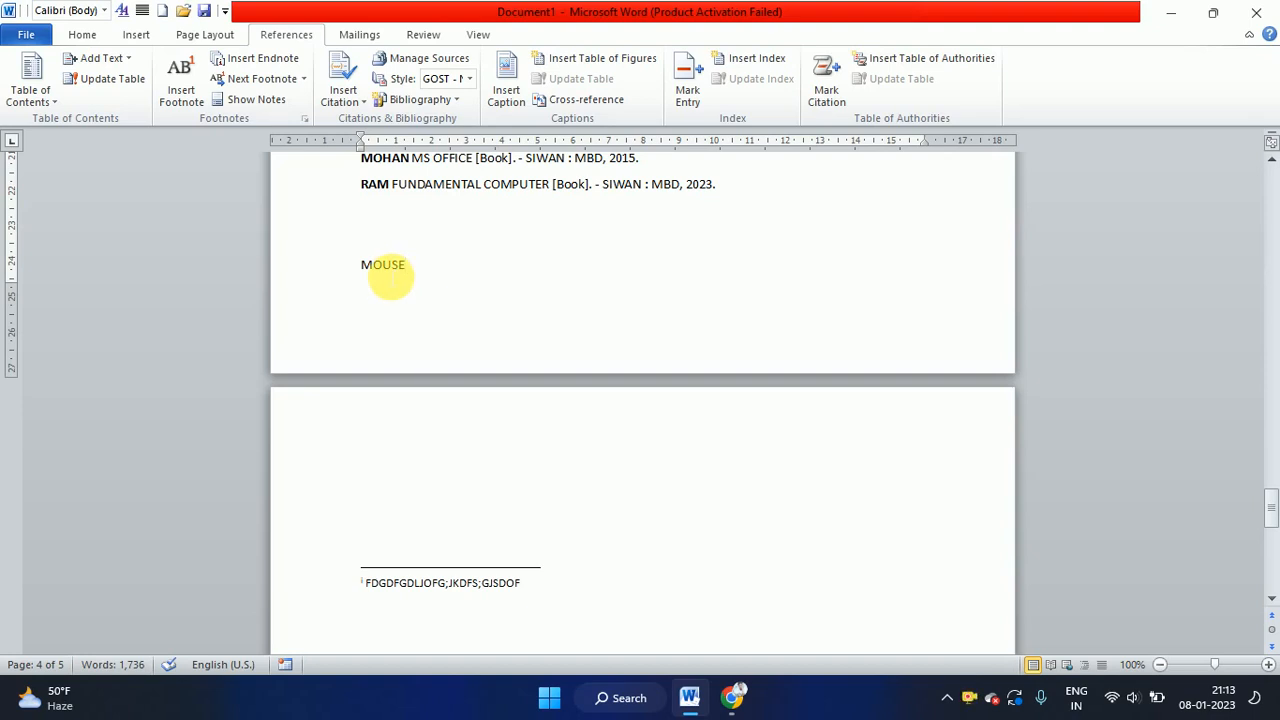
{"action": "left_click", "coordinate": [390, 272], "text": "ctrl"}
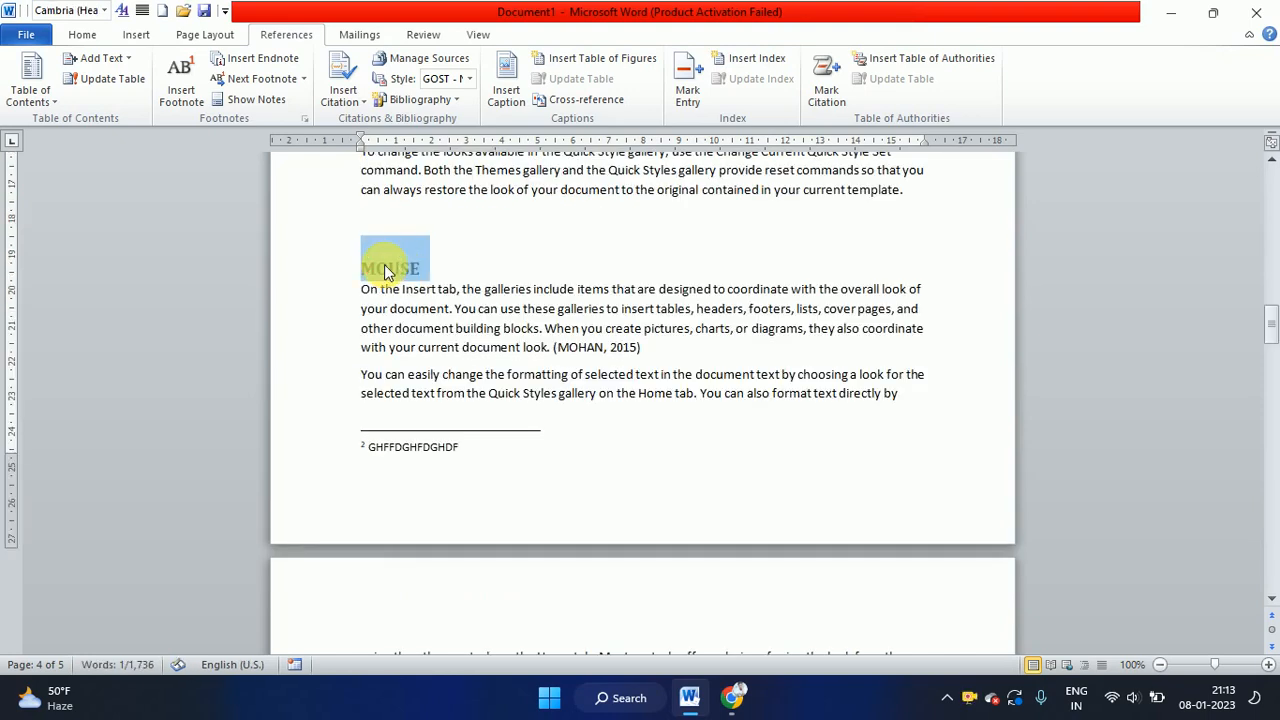
{"action": "left_click", "coordinate": [455, 270]}
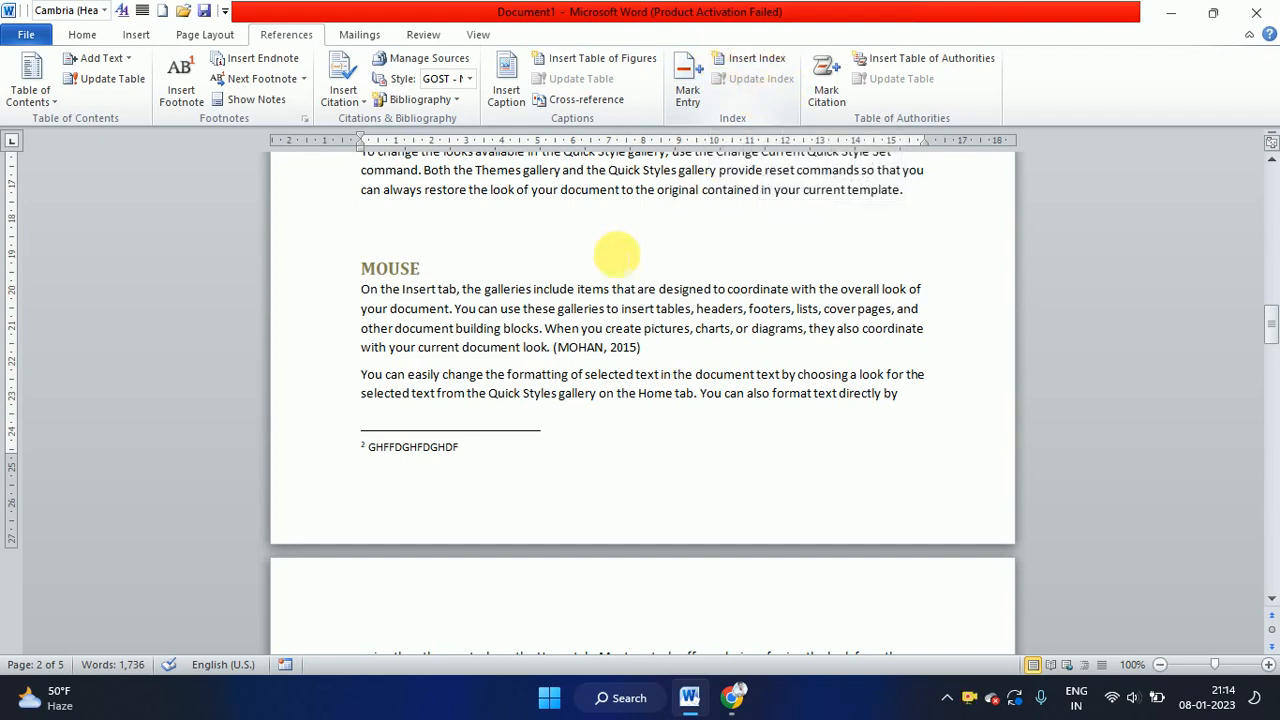
Mark the COMPUTER23456 heading on page 1 as an index entry for the current page, and hide the formatting marks
{"action": "scroll", "coordinate": [612, 278], "scroll_direction": "up", "scroll_amount": 10}
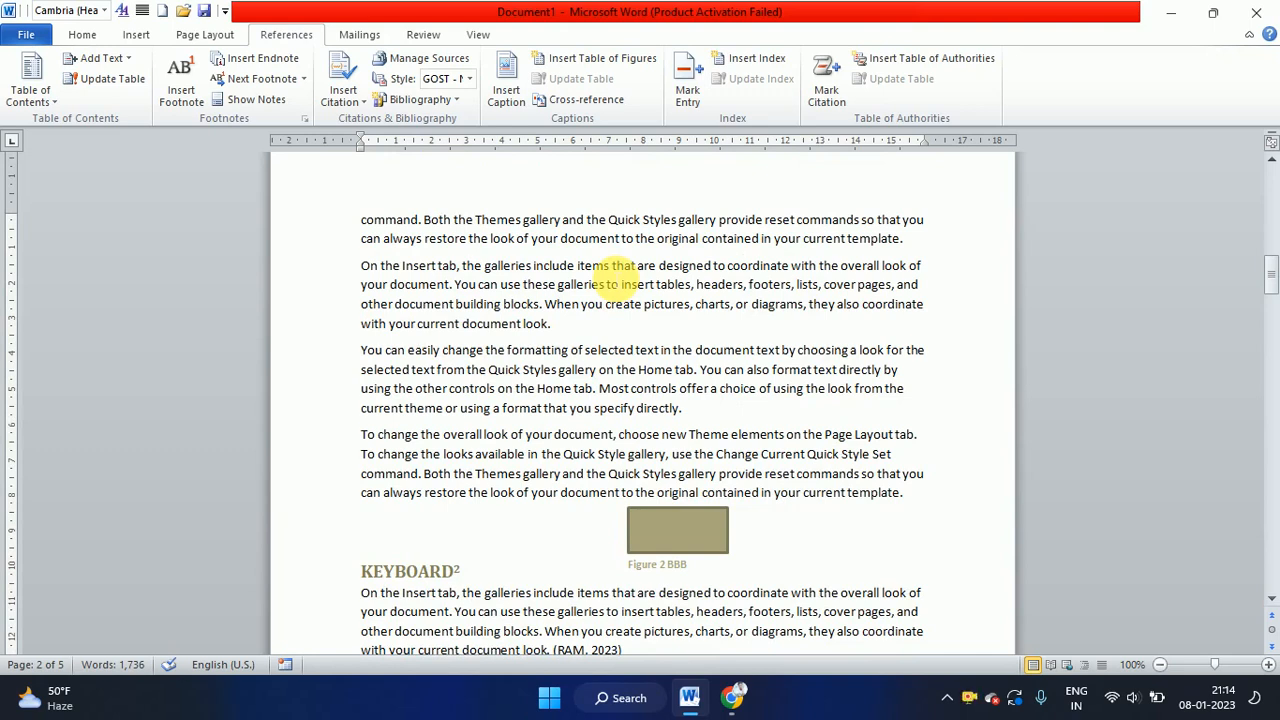
{"action": "scroll", "coordinate": [612, 275], "scroll_direction": "up", "scroll_amount": 15}
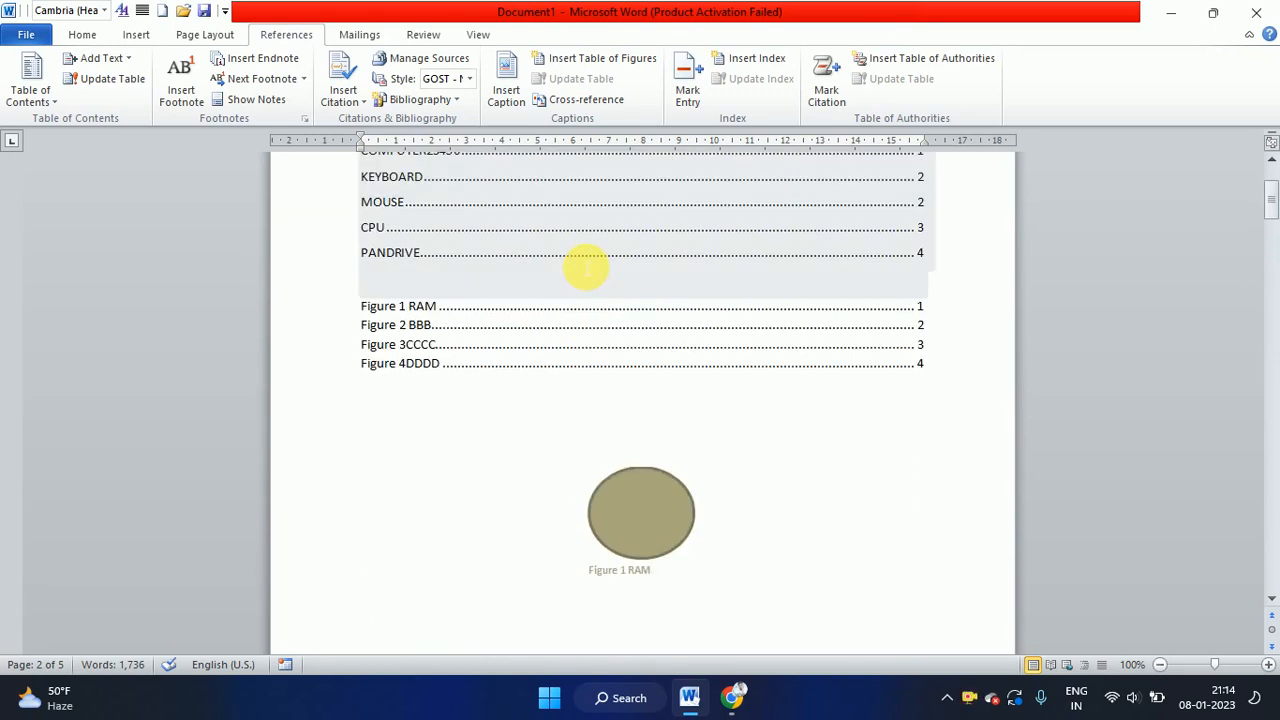
{"action": "scroll", "coordinate": [583, 263], "scroll_direction": "up", "scroll_amount": 2}
{"action": "left_click", "coordinate": [529, 323], "text": "ctrl"}
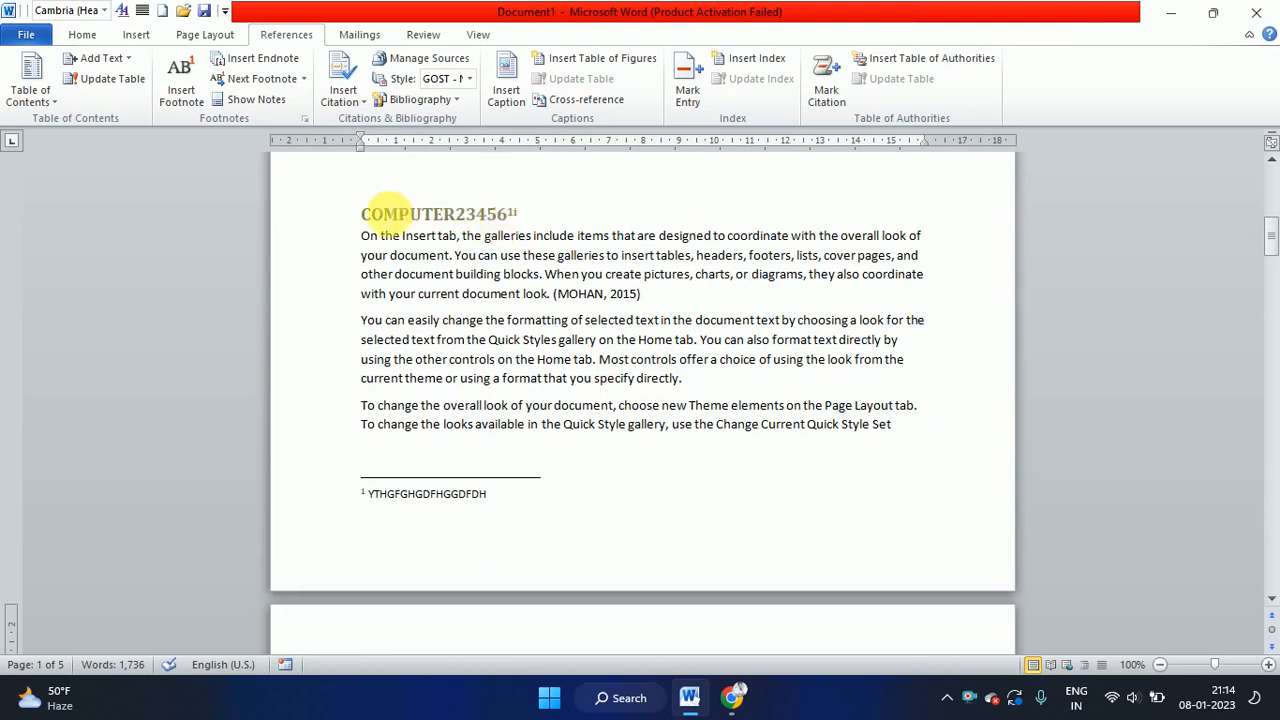
{"action": "left_click_drag", "start_coordinate": [362, 214], "coordinate": [517, 224]}
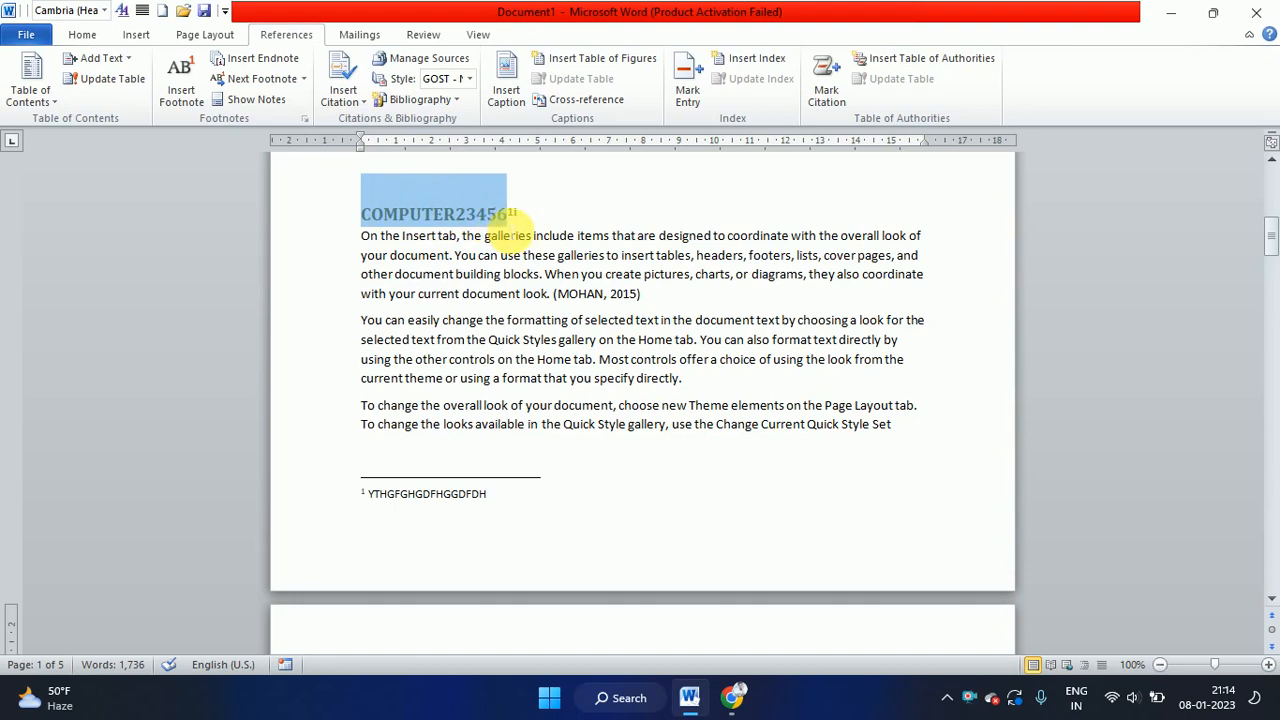
{"action": "left_click", "coordinate": [698, 75]}
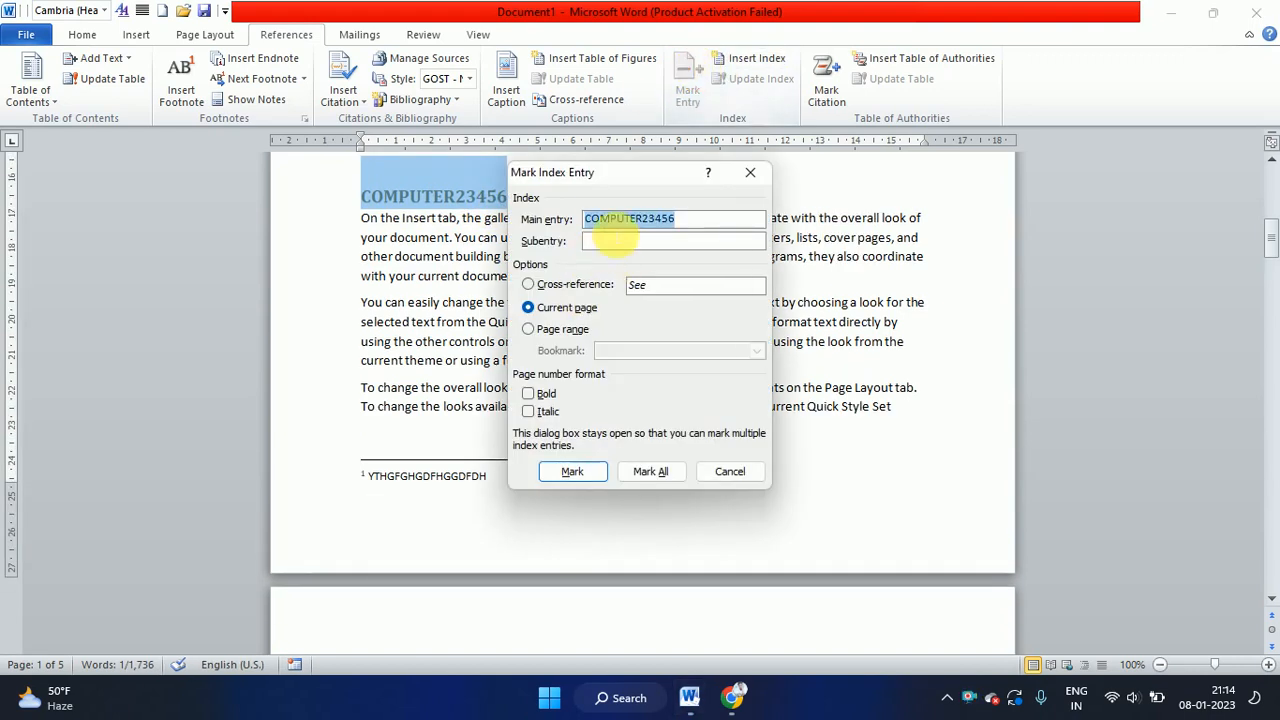
{"action": "left_click", "coordinate": [594, 472]}
{"action": "left_click", "coordinate": [730, 472]}
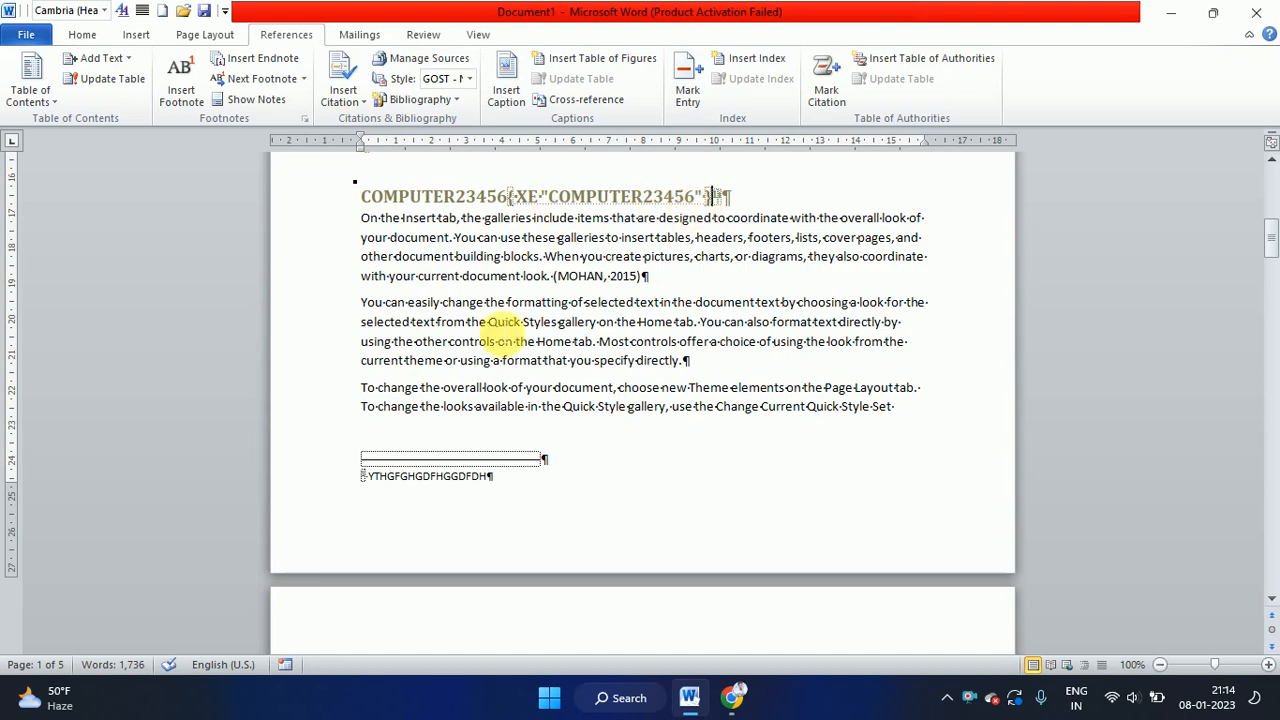
{"action": "left_click", "coordinate": [84, 36]}
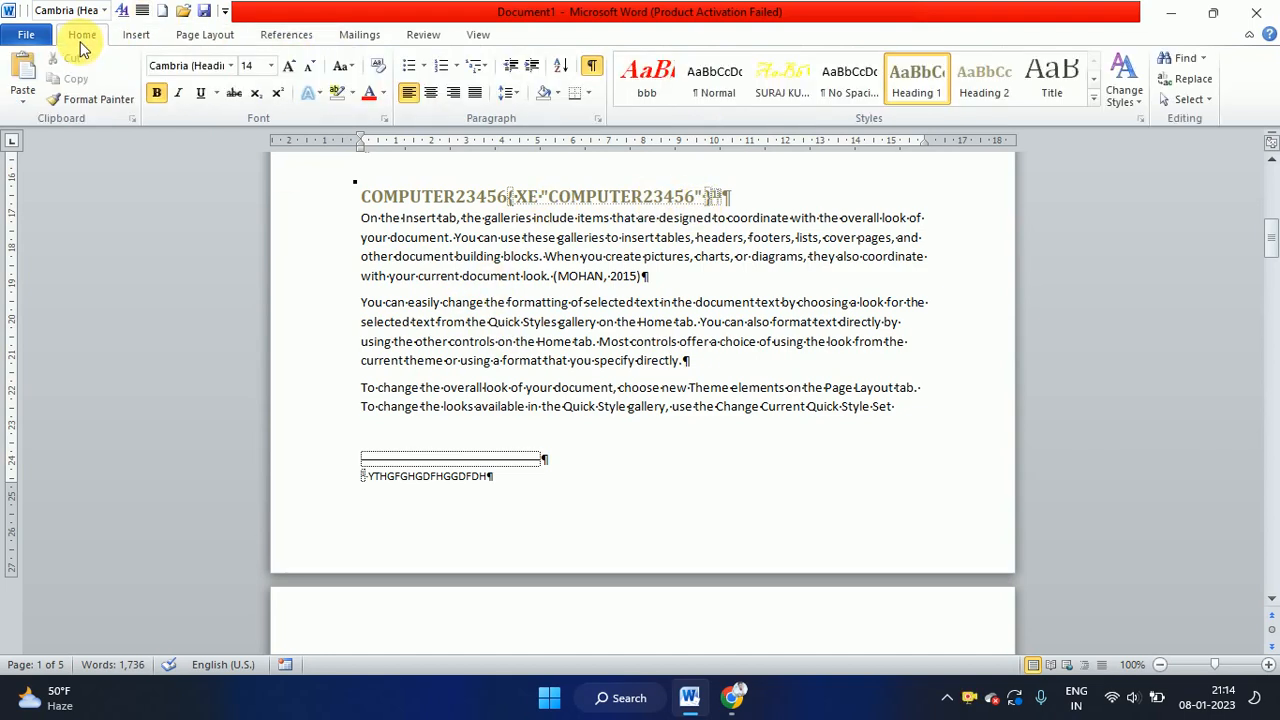
{"action": "left_click", "coordinate": [589, 70]}
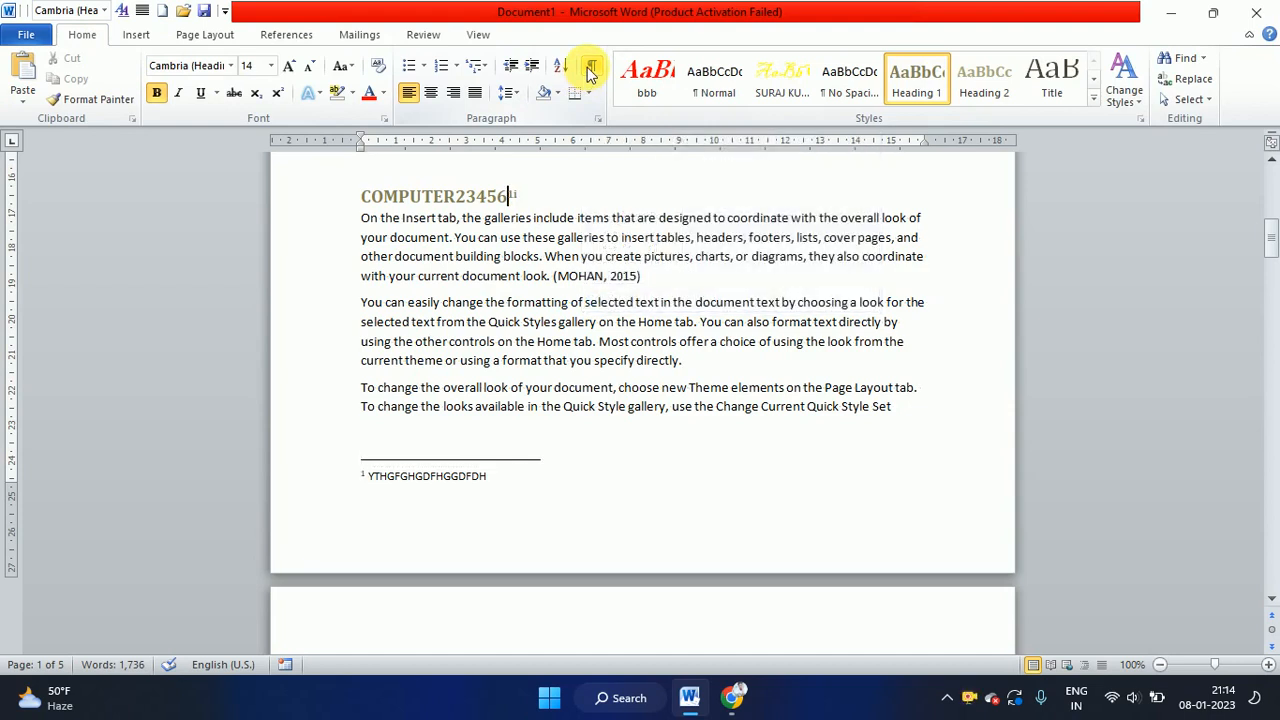
{"action": "scroll", "coordinate": [480, 265], "scroll_direction": "down", "scroll_amount": 12}
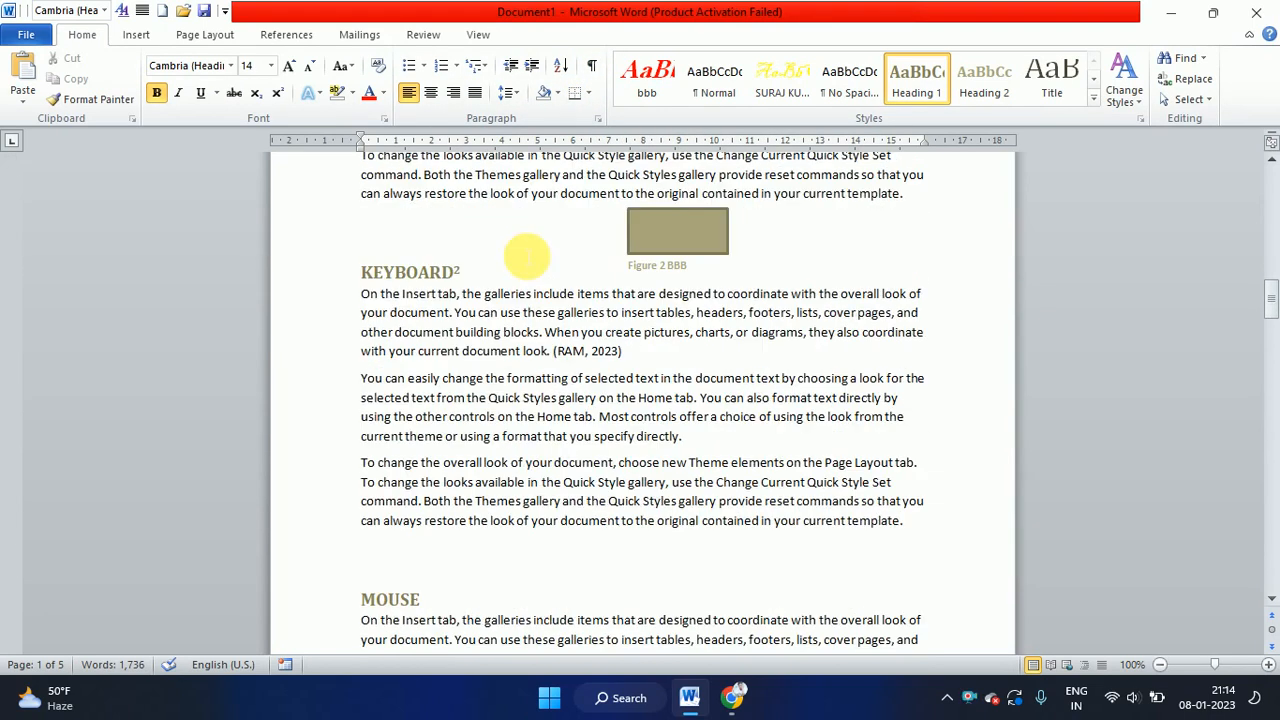
{"action": "left_click_drag", "start_coordinate": [362, 274], "coordinate": [465, 272]}
{"action": "left_click", "coordinate": [462, 282]}
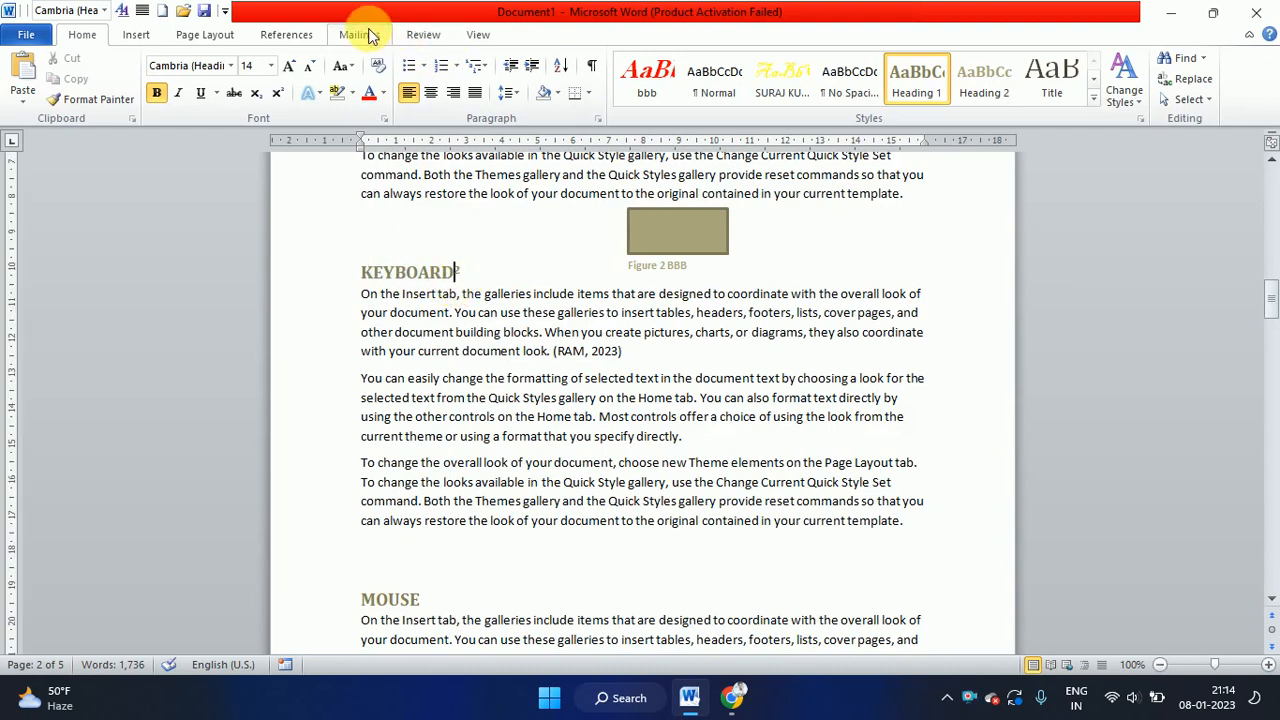
{"action": "left_click", "coordinate": [308, 40]}
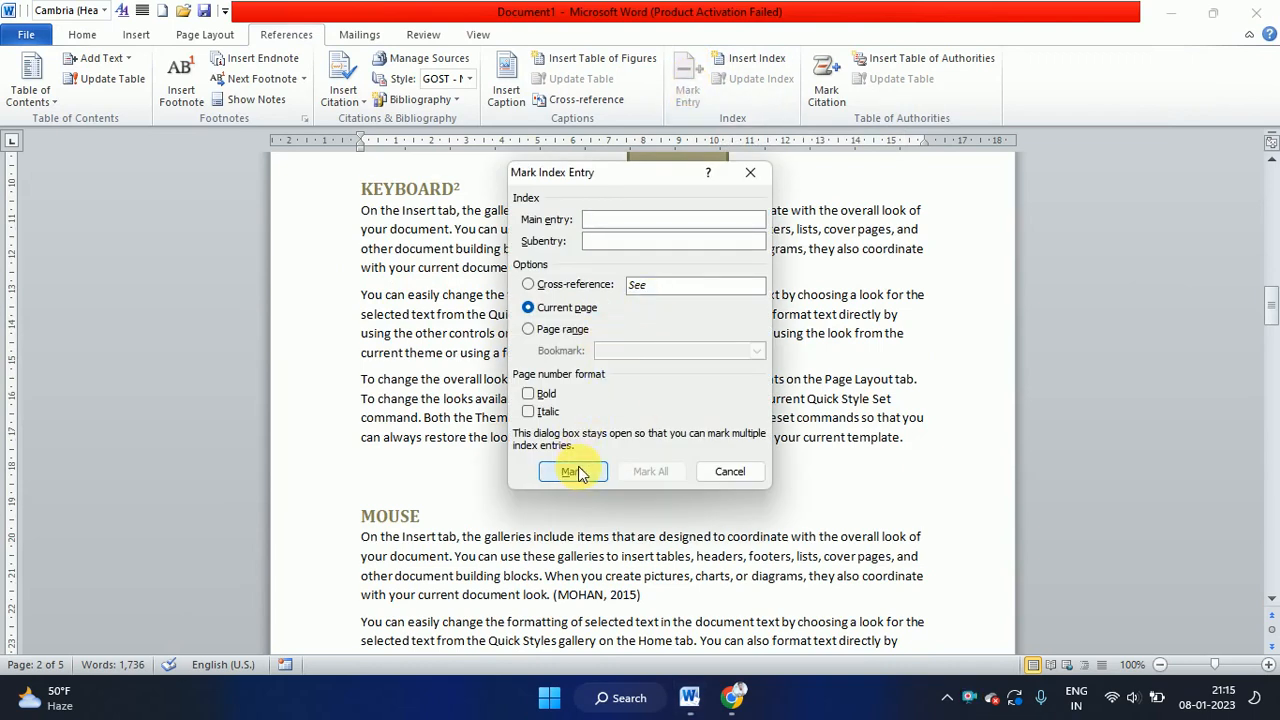
{"action": "left_click", "coordinate": [750, 172]}
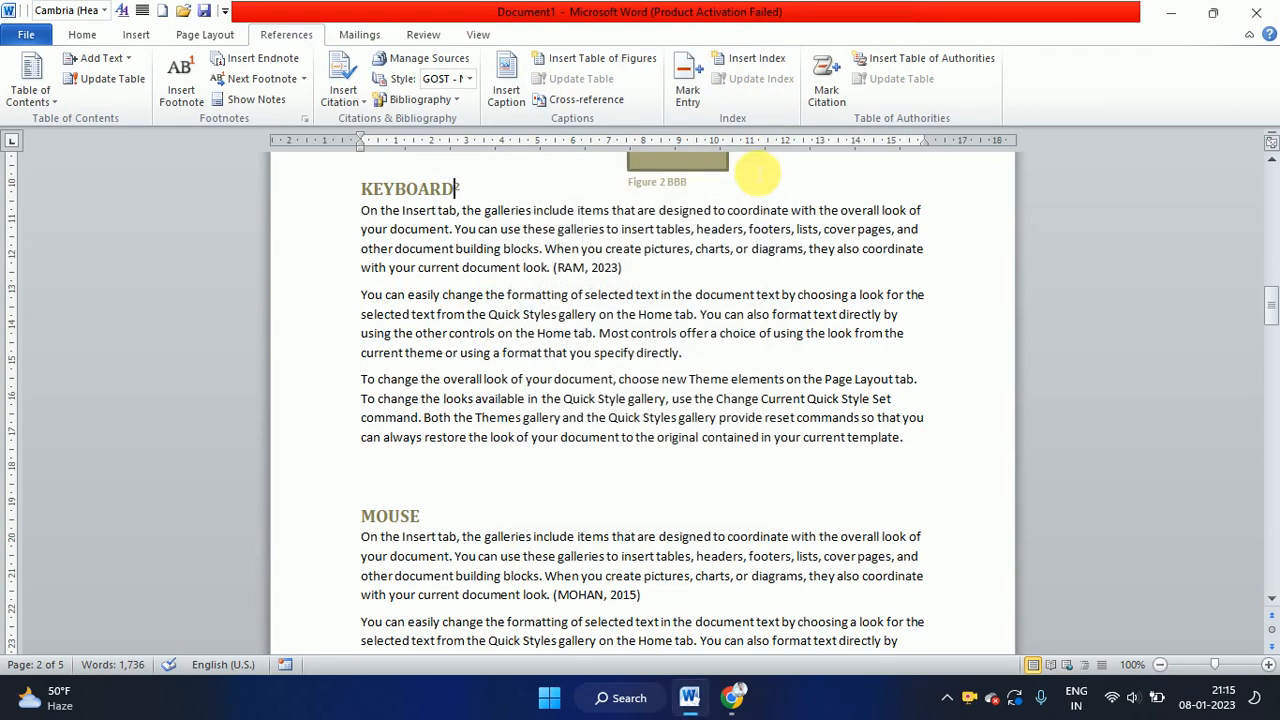
Mark the KEYBOARD heading on page 2 as an index entry for the current page, and hide the formatting marks
{"action": "left_click_drag", "start_coordinate": [362, 190], "coordinate": [470, 196]}
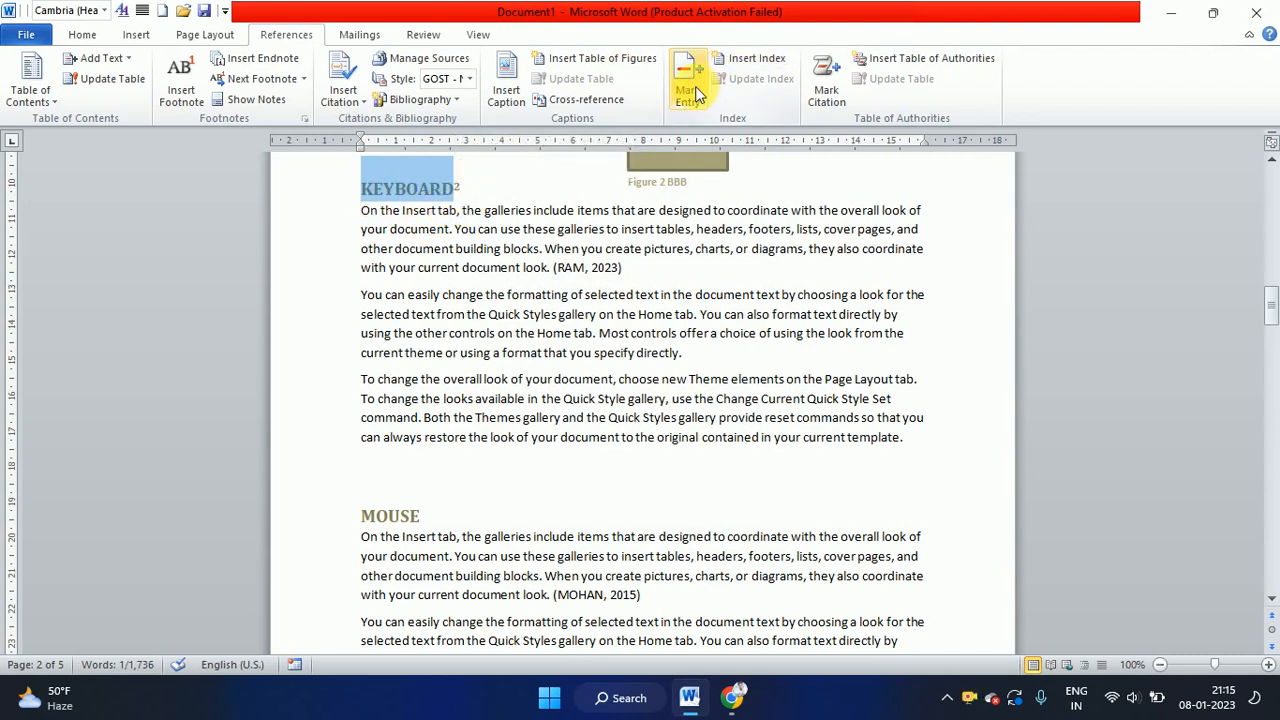
{"action": "left_click", "coordinate": [695, 92]}
{"action": "left_click", "coordinate": [574, 470]}
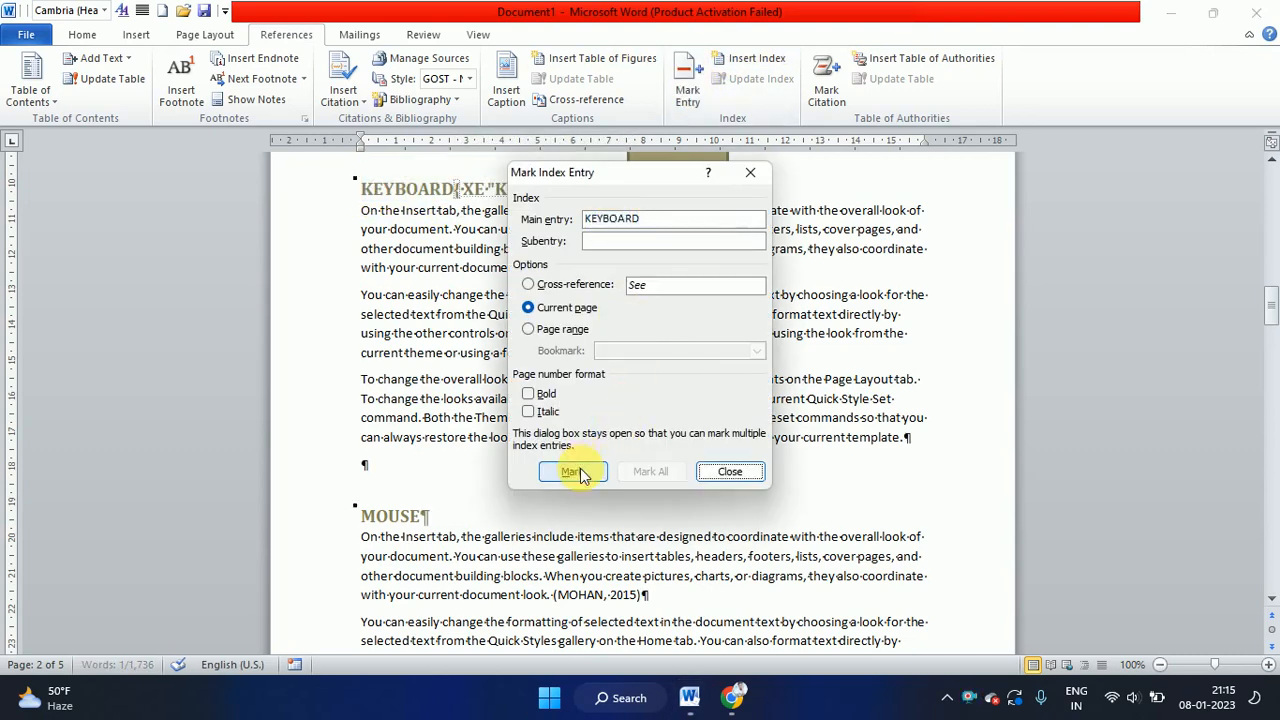
{"action": "left_click", "coordinate": [750, 172]}
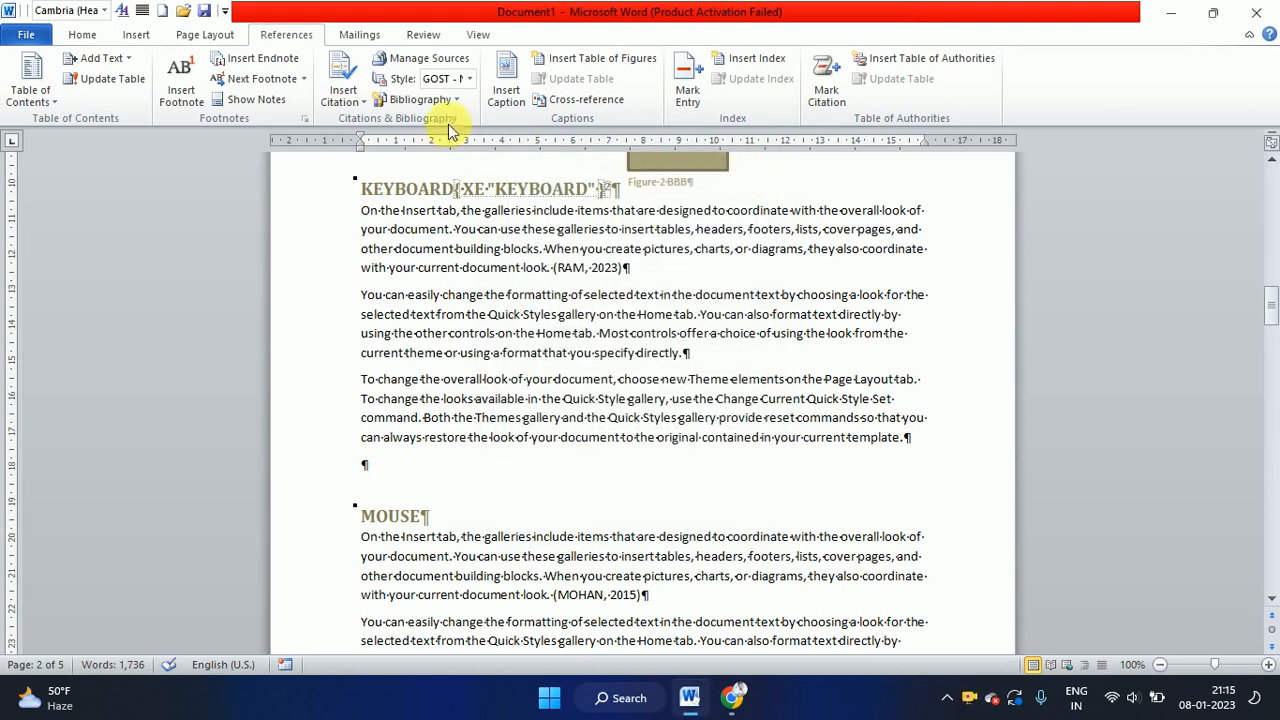
{"action": "left_click", "coordinate": [62, 37]}
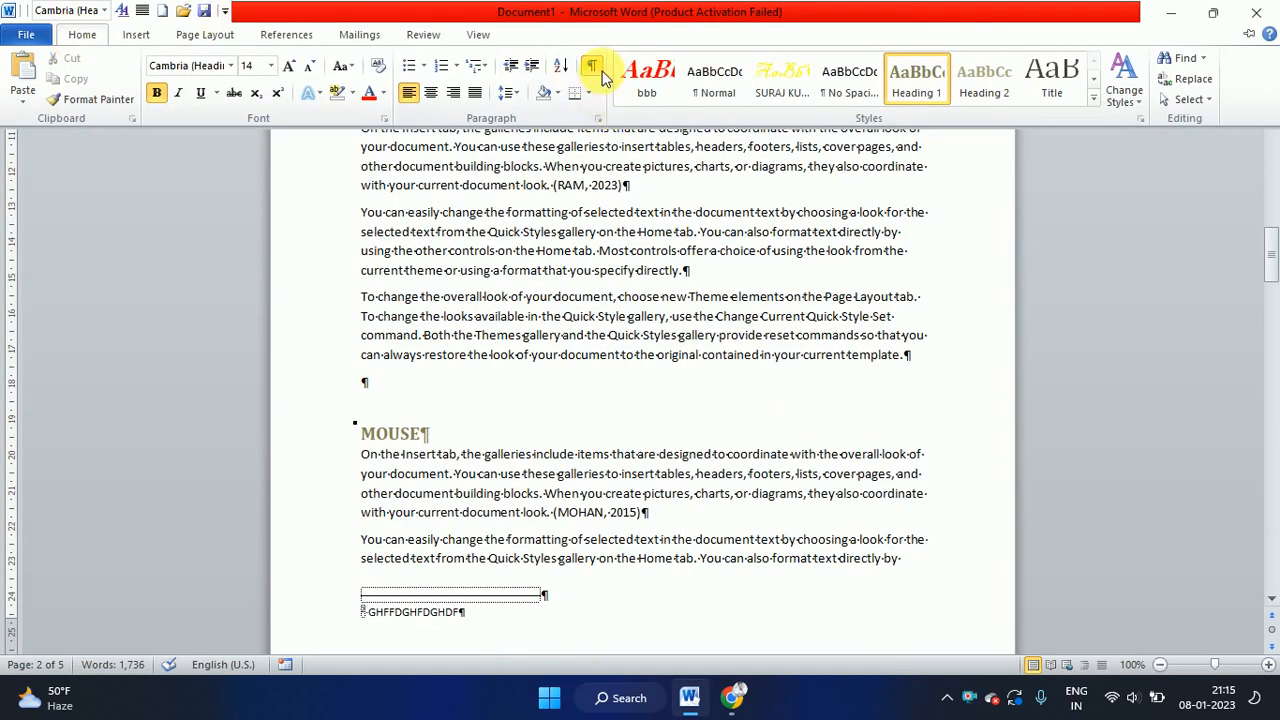
{"action": "left_click", "coordinate": [594, 67]}
Mark the MOUSE heading on page 2 as an index entry for the current page, and hide the formatting marks
{"action": "scroll", "coordinate": [428, 260], "scroll_direction": "down", "scroll_amount": 4}
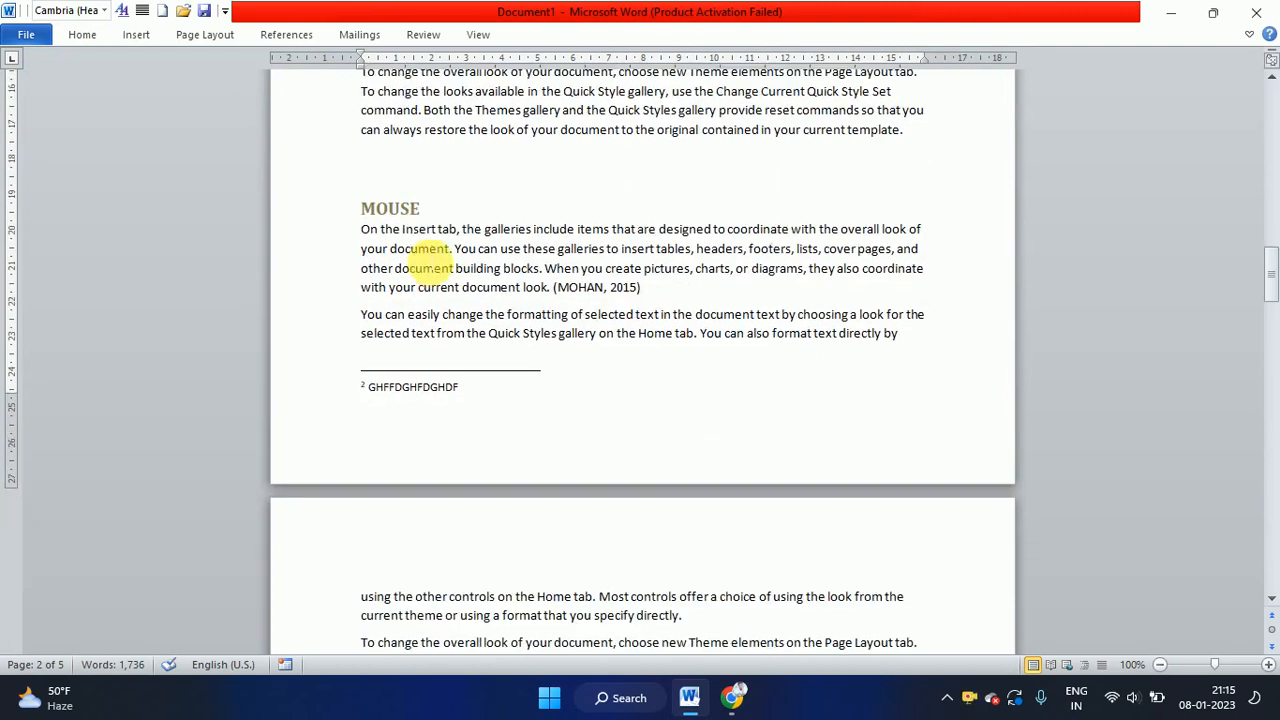
{"action": "left_click_drag", "start_coordinate": [420, 207], "coordinate": [361, 210]}
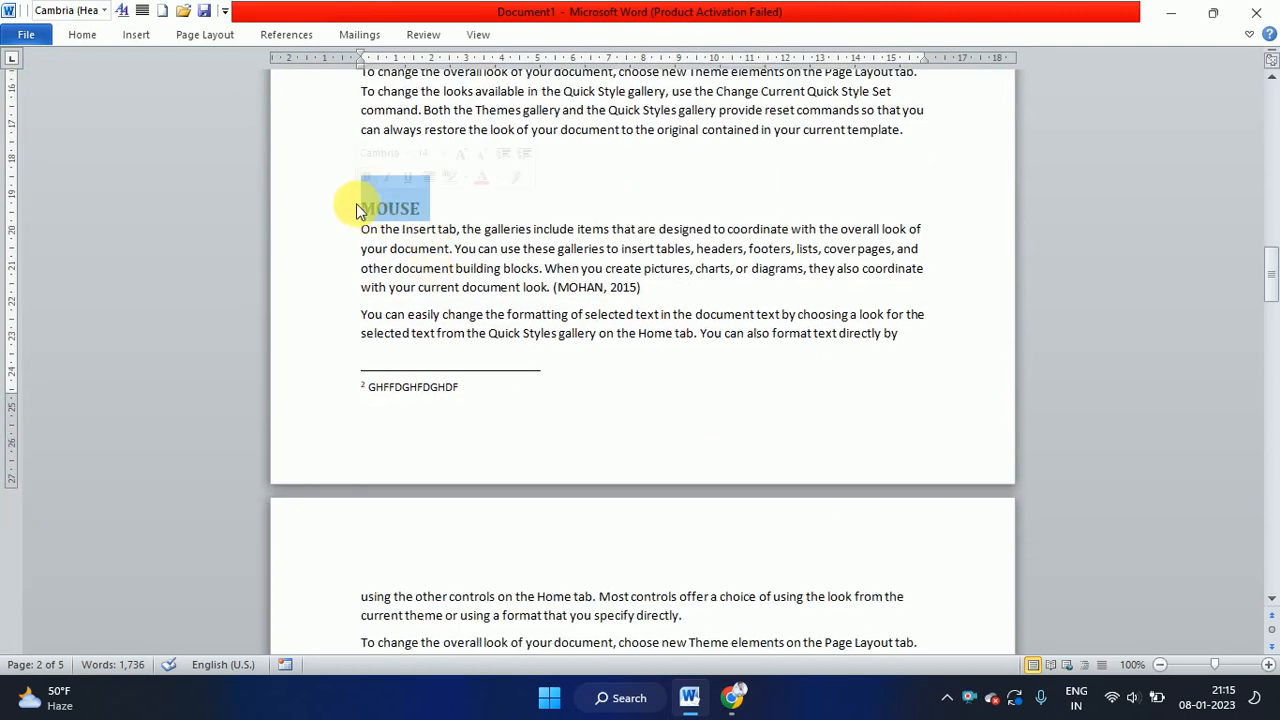
{"action": "left_click", "coordinate": [283, 36]}
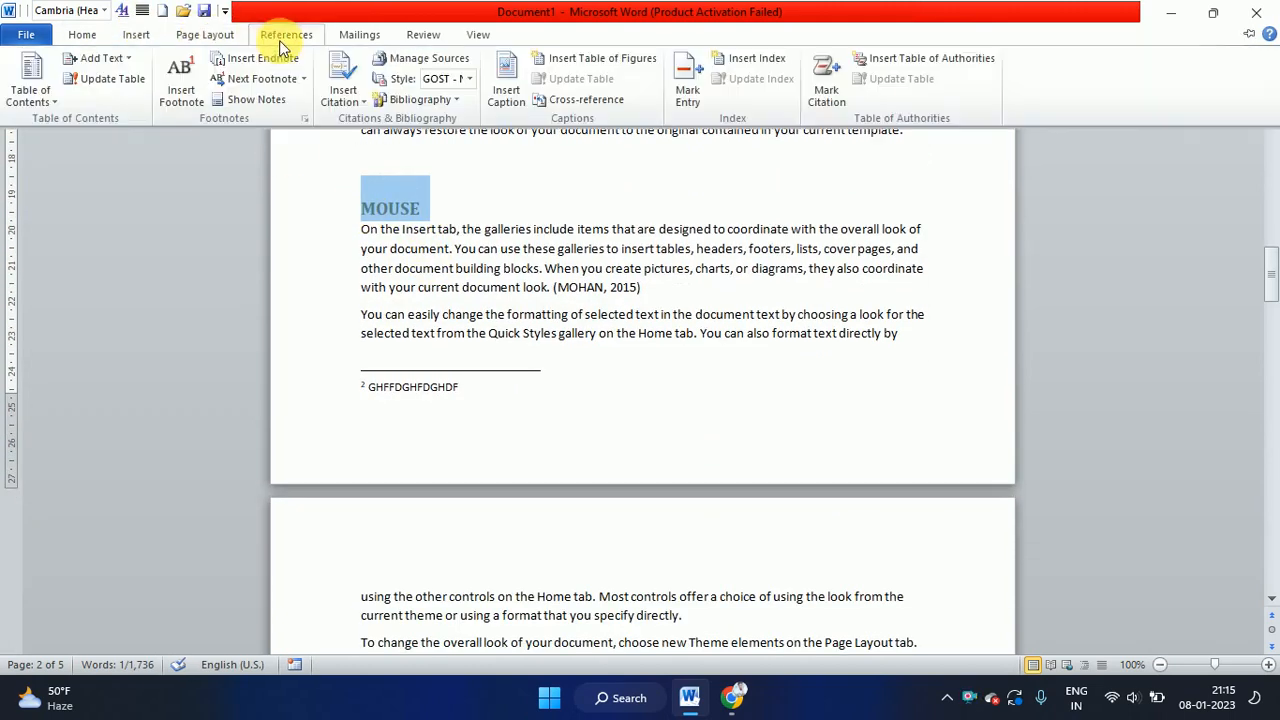
{"action": "left_click", "coordinate": [686, 100]}
{"action": "left_click", "coordinate": [580, 468]}
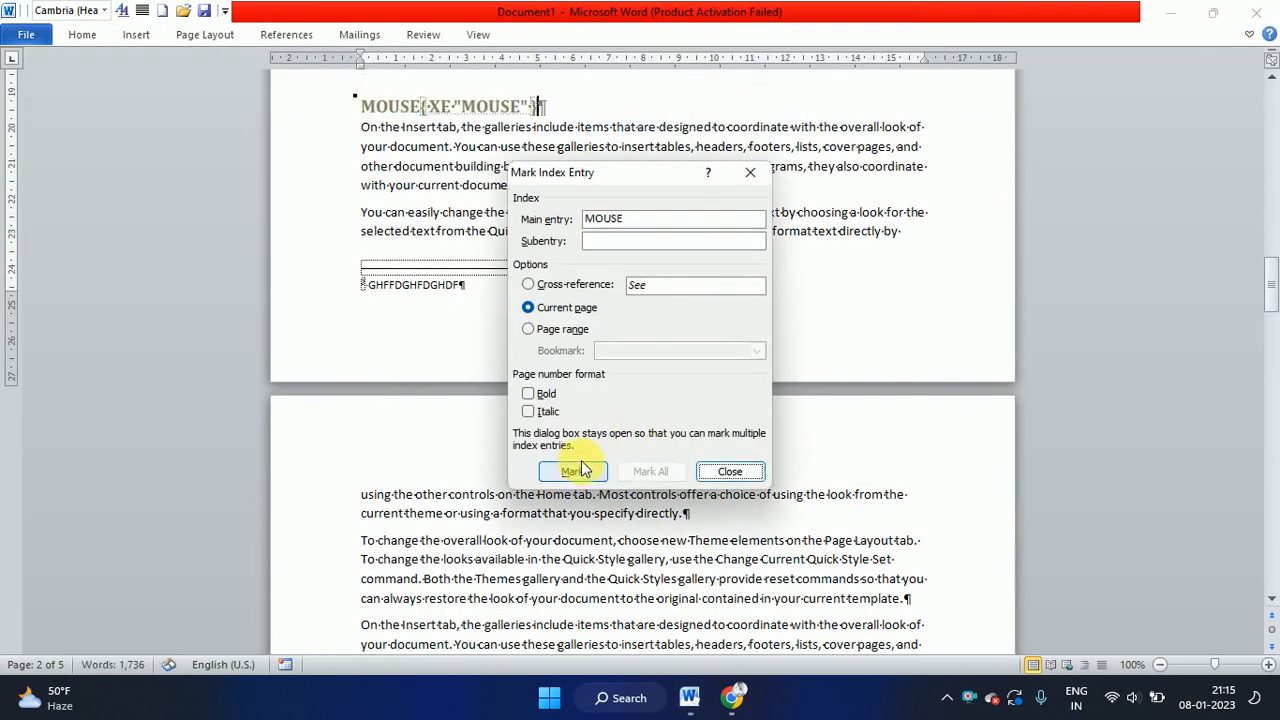
{"action": "left_click", "coordinate": [750, 172]}
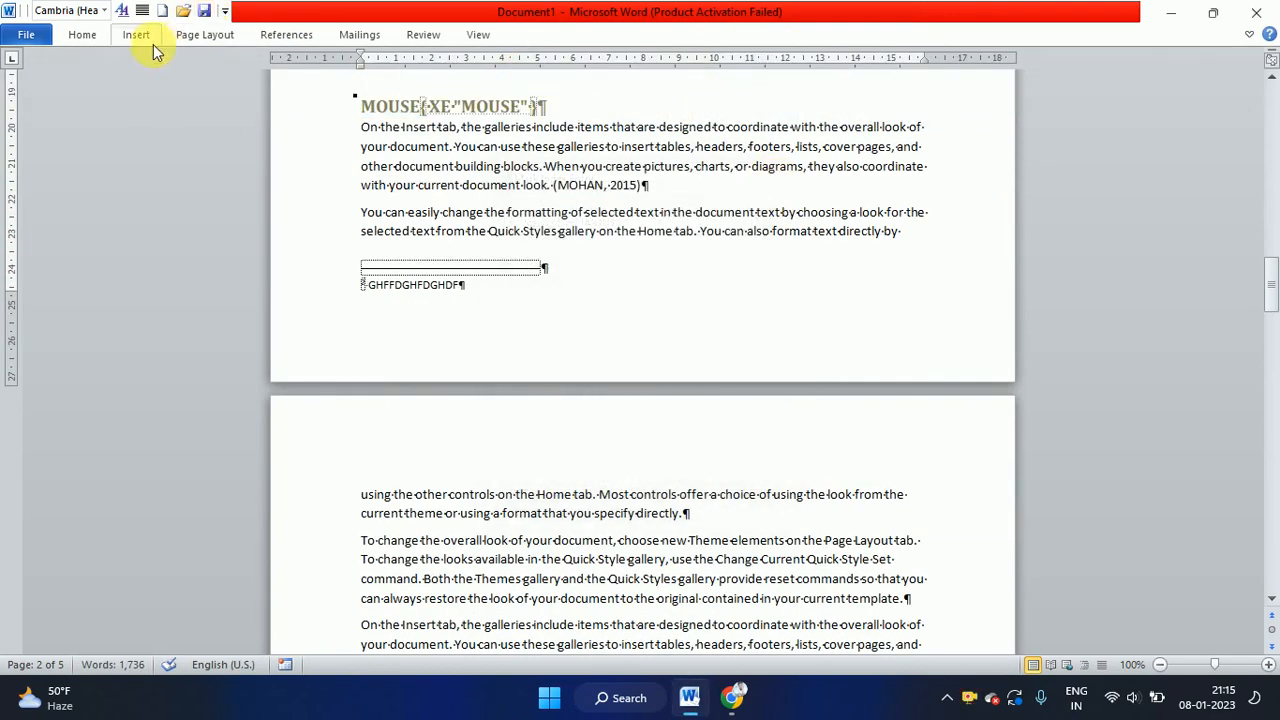
{"action": "double_click", "coordinate": [82, 34]}
{"action": "left_click", "coordinate": [204, 34]}
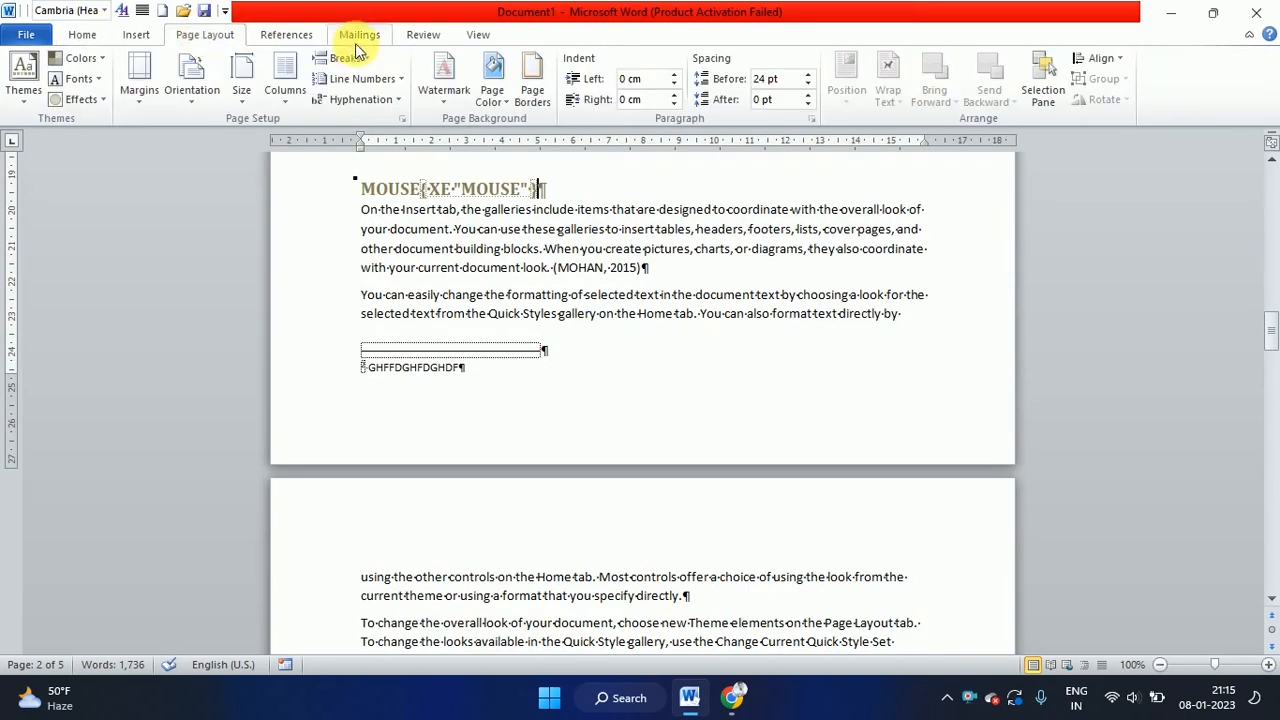
{"action": "left_click", "coordinate": [298, 38]}
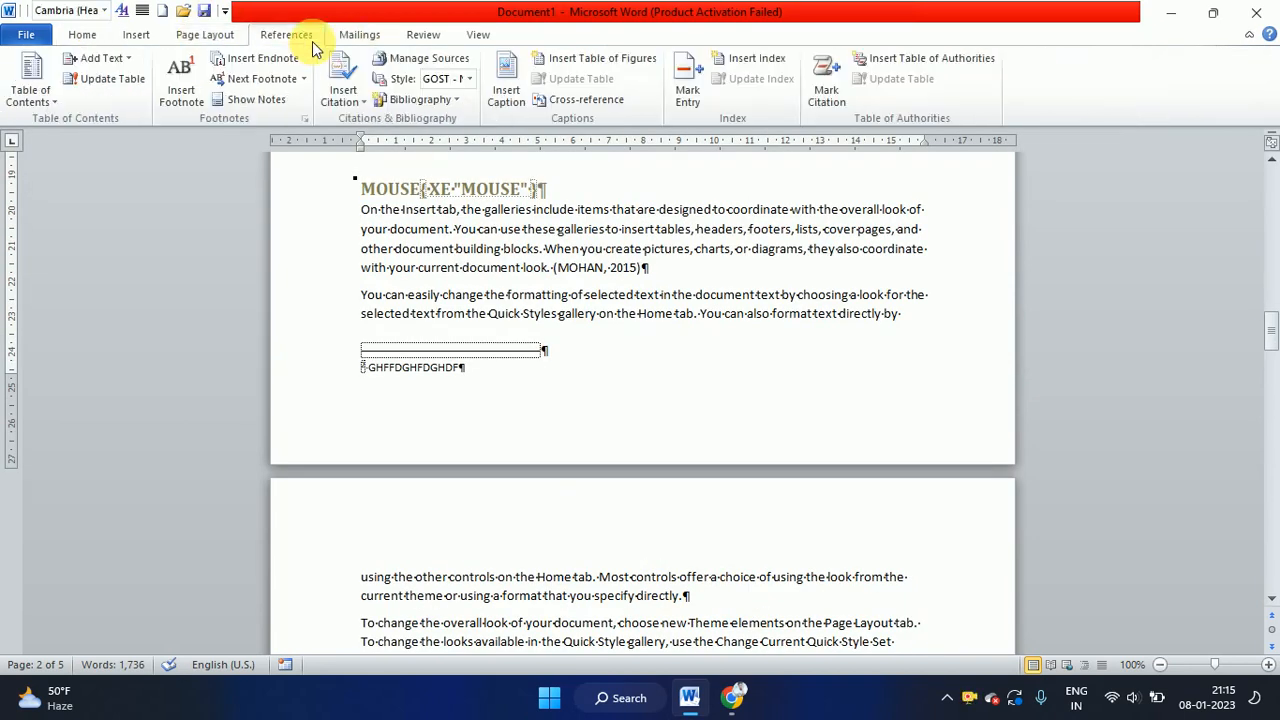
{"action": "left_click", "coordinate": [86, 34]}
{"action": "left_click", "coordinate": [591, 65]}
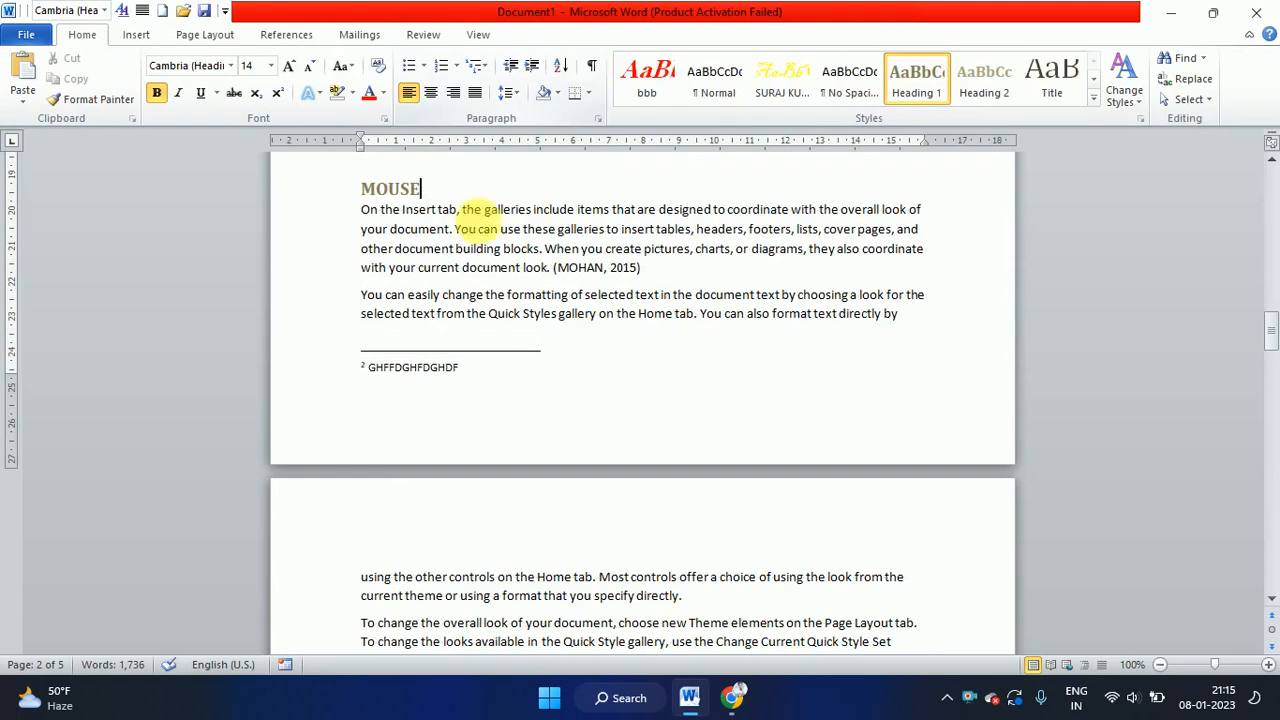
Insert an indented two-column index in the template format on the last page, above the endnote
{"action": "scroll", "coordinate": [567, 300], "scroll_direction": "down", "scroll_amount": 15}
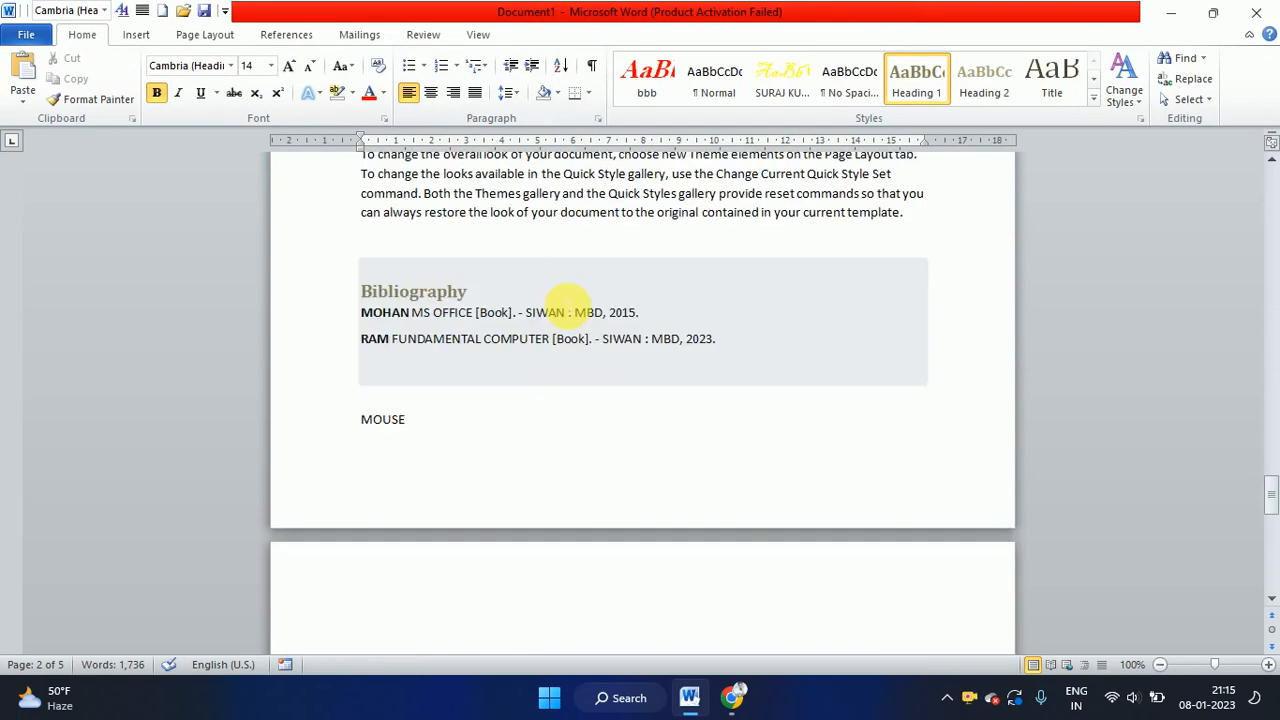
{"action": "scroll", "coordinate": [567, 300], "scroll_direction": "down", "scroll_amount": 5}
{"action": "left_click", "coordinate": [513, 323]}
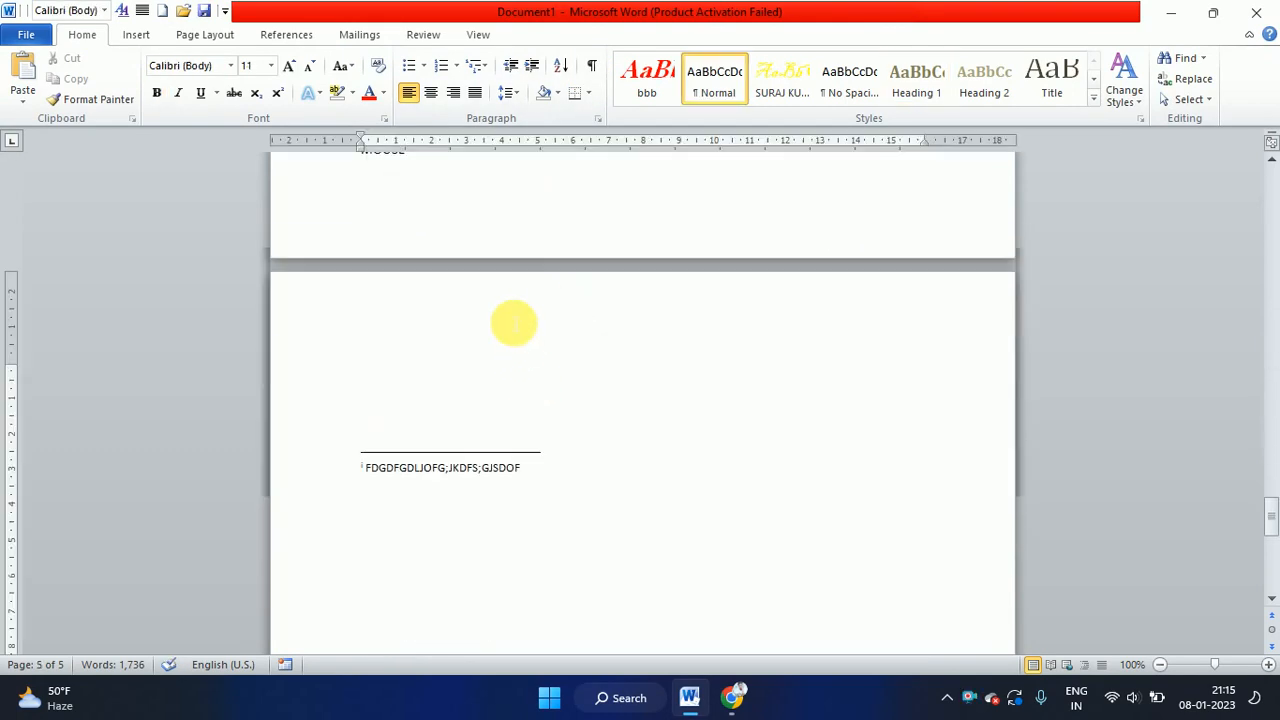
{"action": "left_click", "coordinate": [290, 36]}
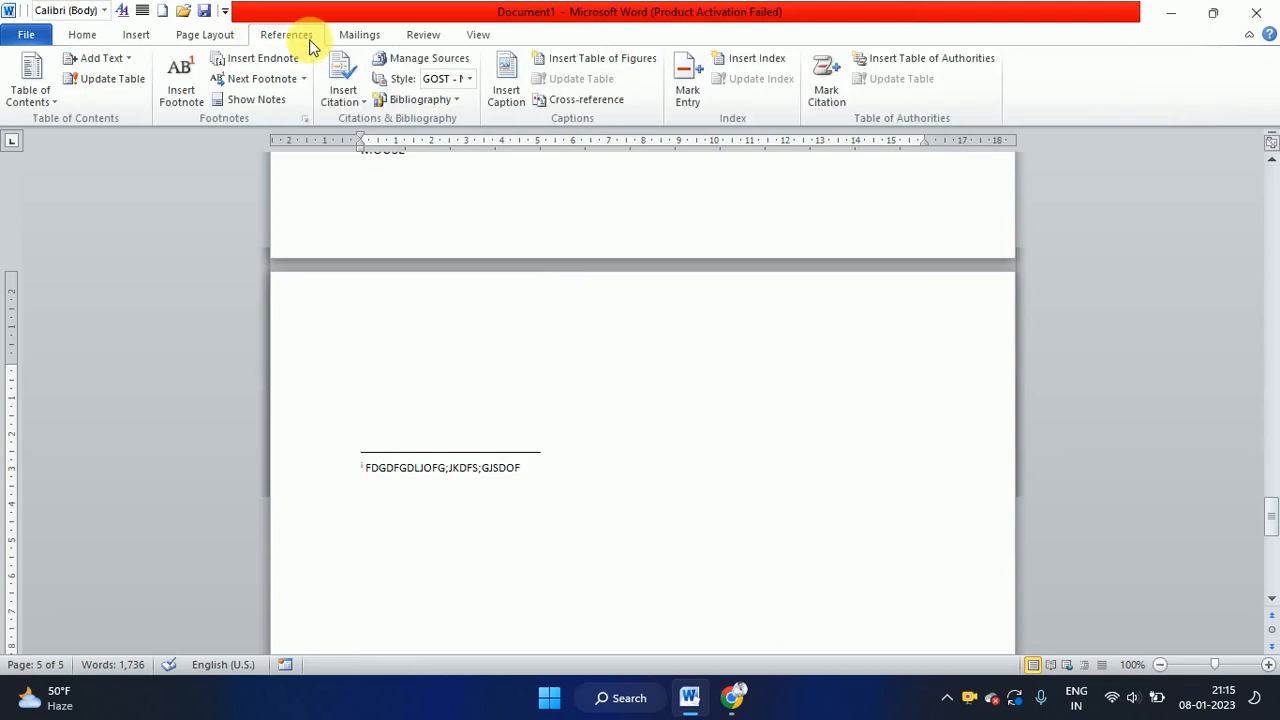
{"action": "left_click", "coordinate": [755, 68]}
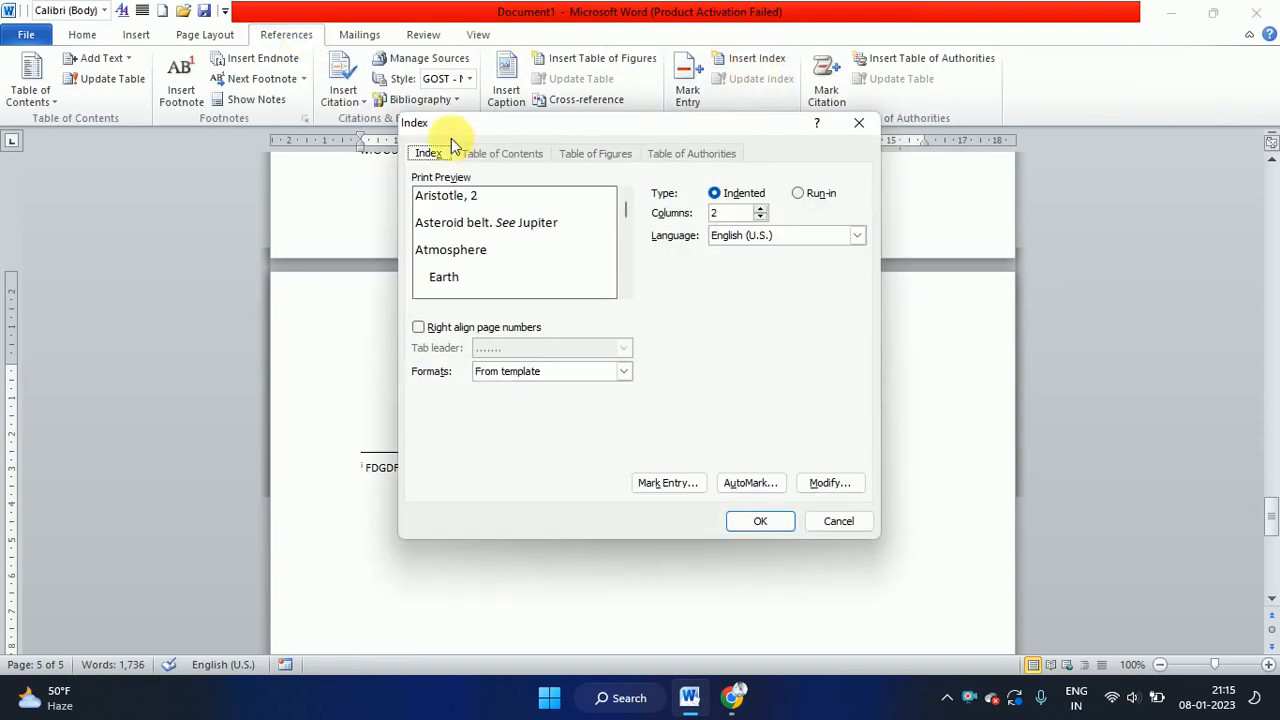
{"action": "left_click", "coordinate": [766, 522]}
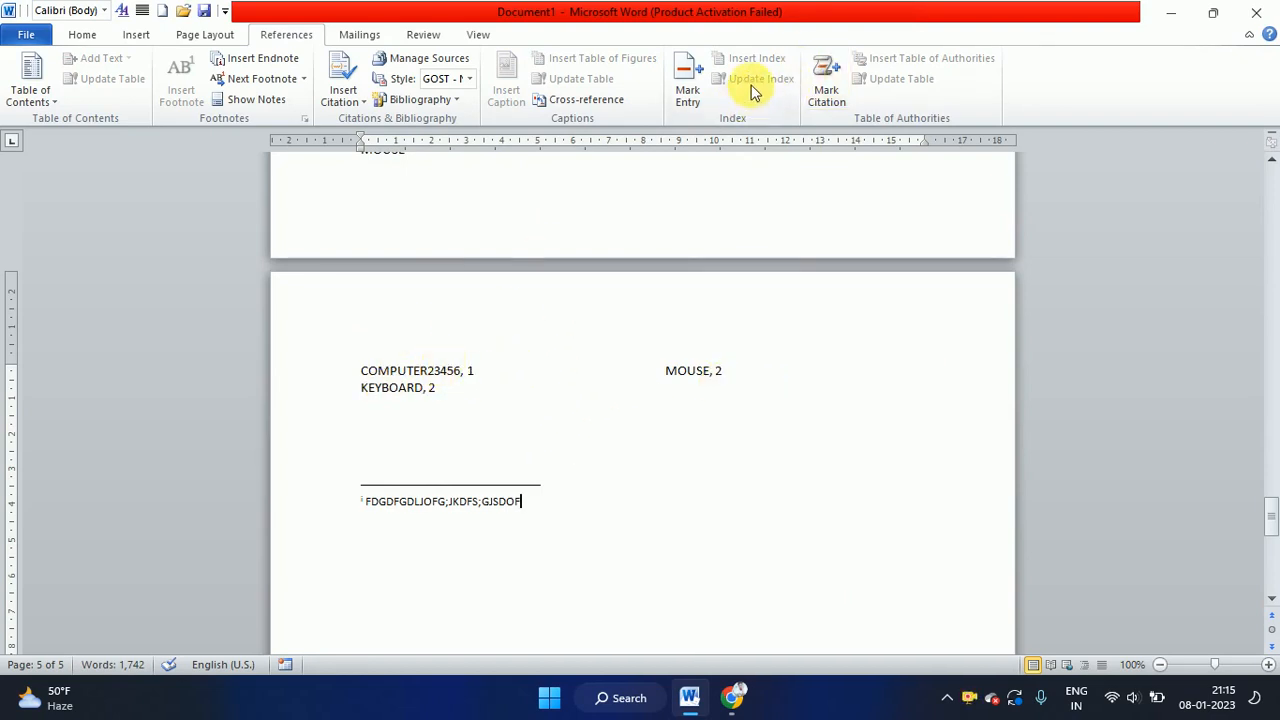
Check the page of the MOUSE heading against its entry in the index
{"action": "scroll", "coordinate": [586, 323], "scroll_direction": "up", "scroll_amount": 15}
{"action": "scroll", "coordinate": [590, 320], "scroll_direction": "up", "scroll_amount": 15}
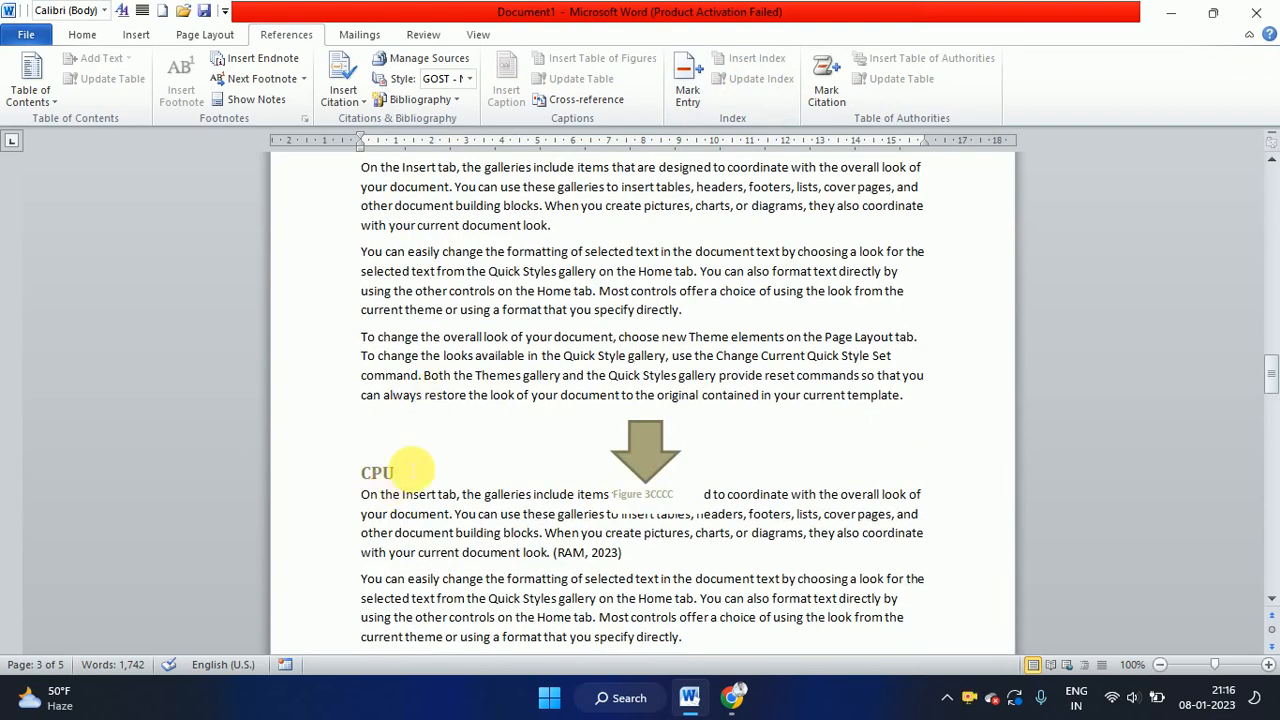
{"action": "scroll", "coordinate": [414, 520], "scroll_direction": "up", "scroll_amount": 5}
{"action": "left_click", "coordinate": [445, 370]}
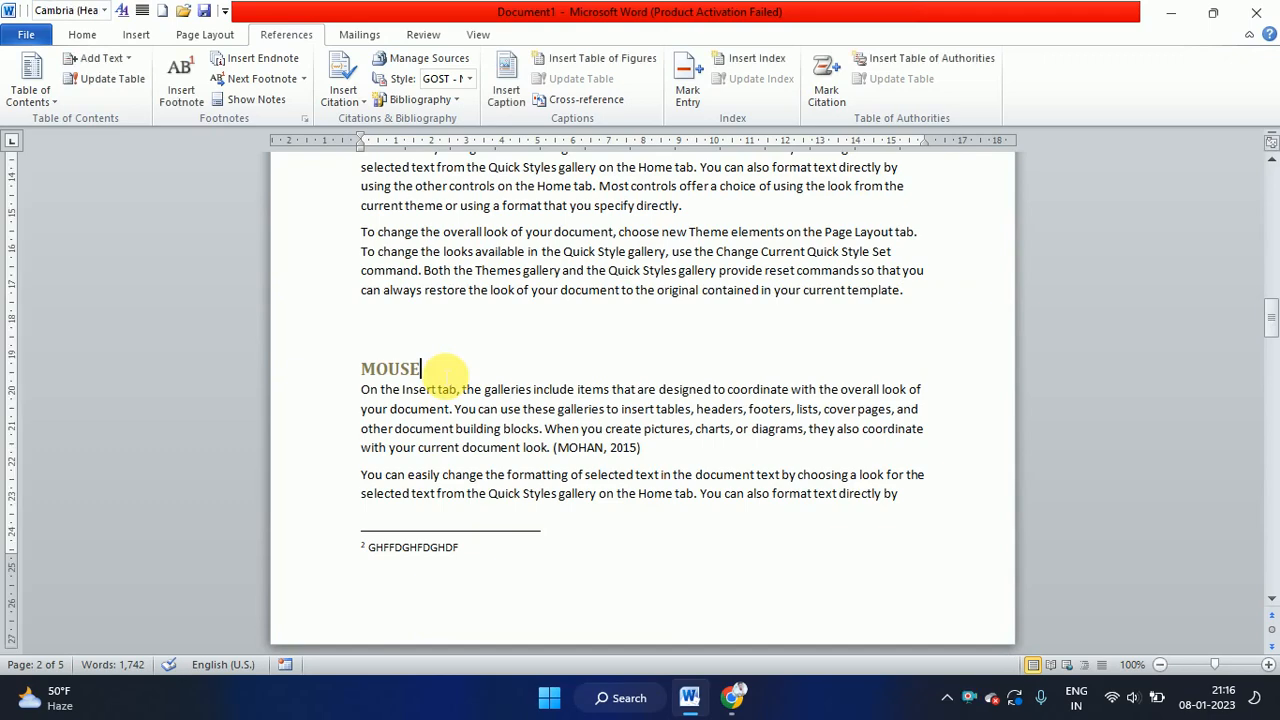
{"action": "scroll", "coordinate": [718, 205], "scroll_direction": "down", "scroll_amount": 6}
{"action": "scroll", "coordinate": [718, 205], "scroll_direction": "down", "scroll_amount": 20}
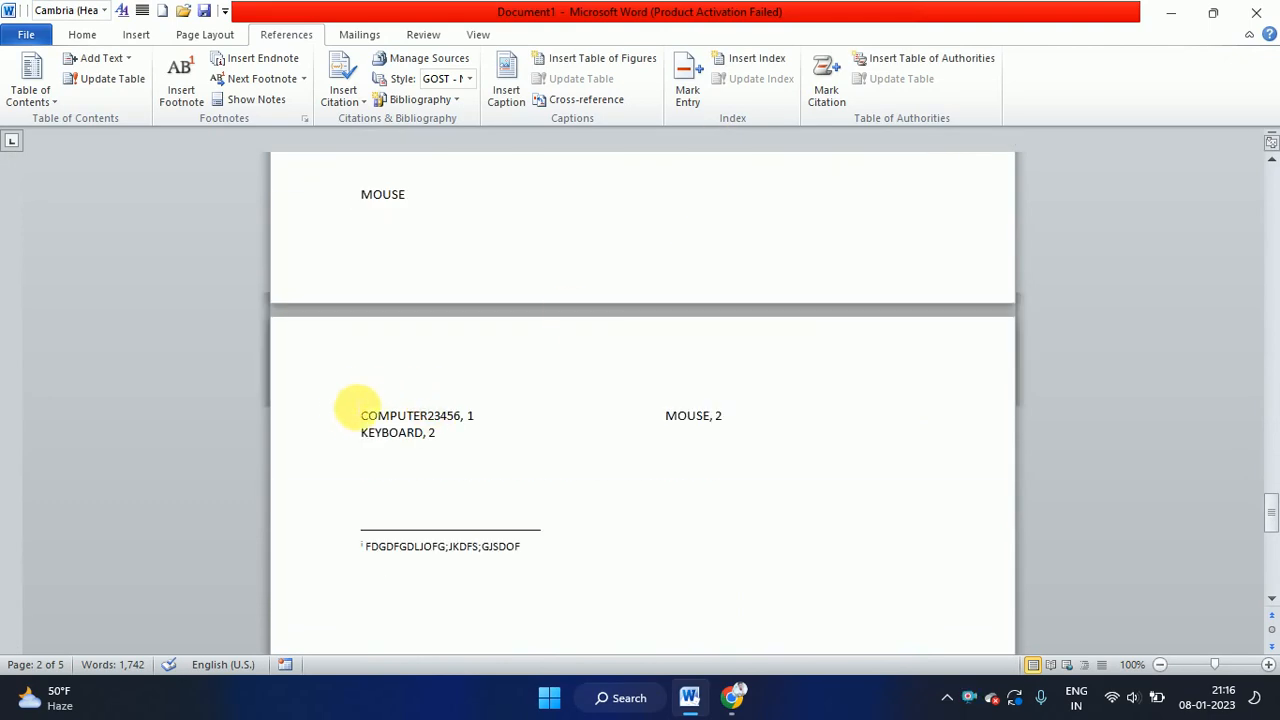
Move the COMPUTER23456 entry below the KEYBOARD entry in the index and deselect it
{"action": "left_click", "coordinate": [347, 410]}
{"action": "left_click_drag", "start_coordinate": [420, 415], "coordinate": [672, 440]}
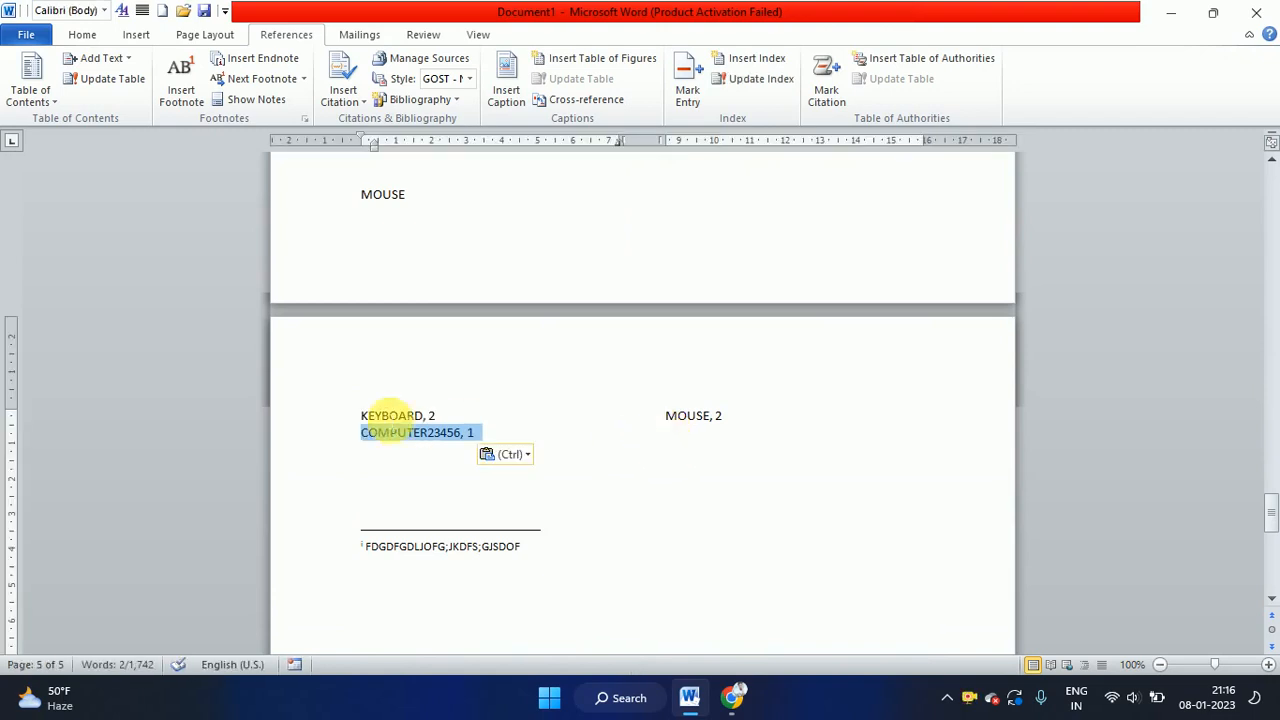
{"action": "left_click", "coordinate": [380, 423]}
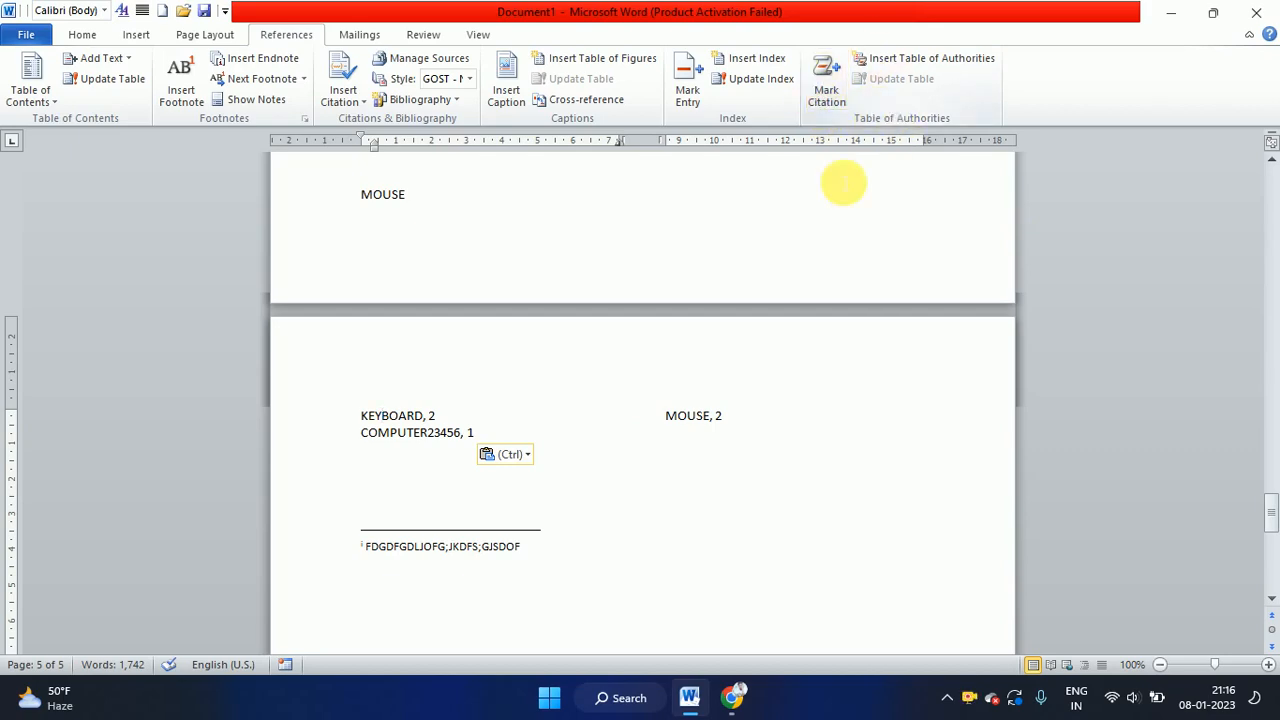
Replace the COMPUTER23456 heading on page 1, including its note references, with MS WORD
{"action": "scroll", "coordinate": [449, 523], "scroll_direction": "up", "scroll_amount": 15}
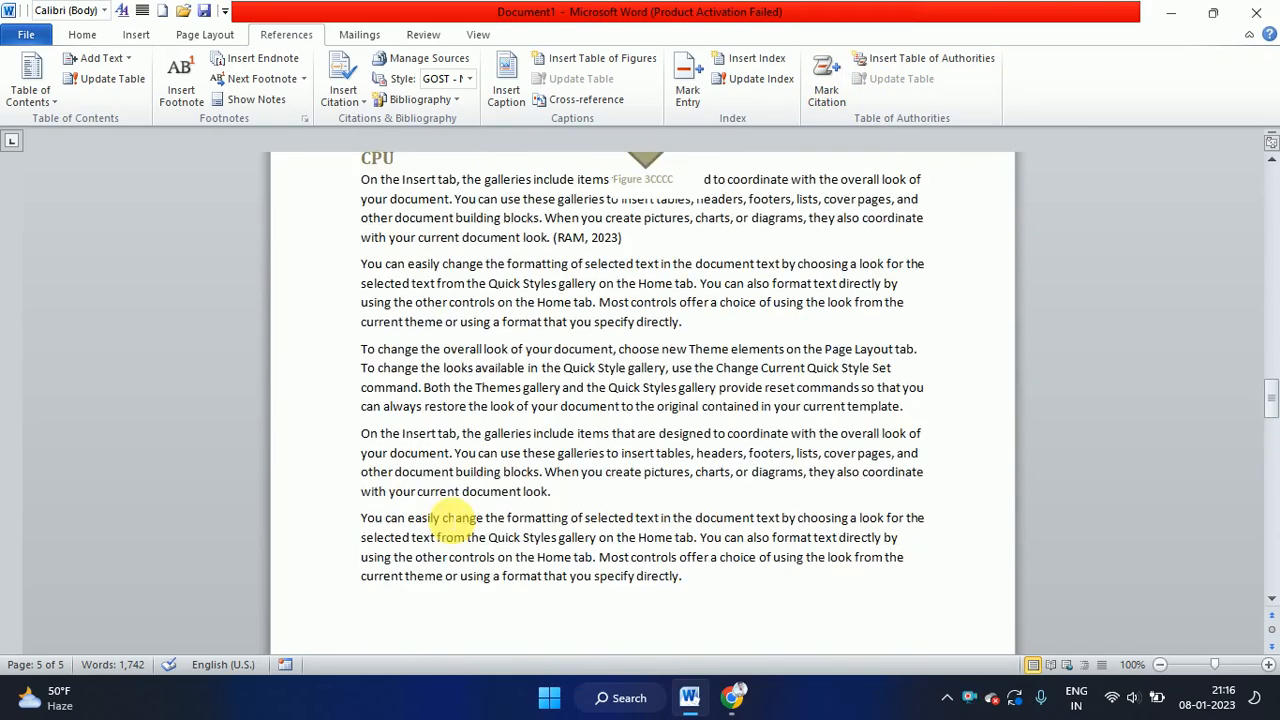
{"action": "scroll", "coordinate": [449, 520], "scroll_direction": "up", "scroll_amount": 20}
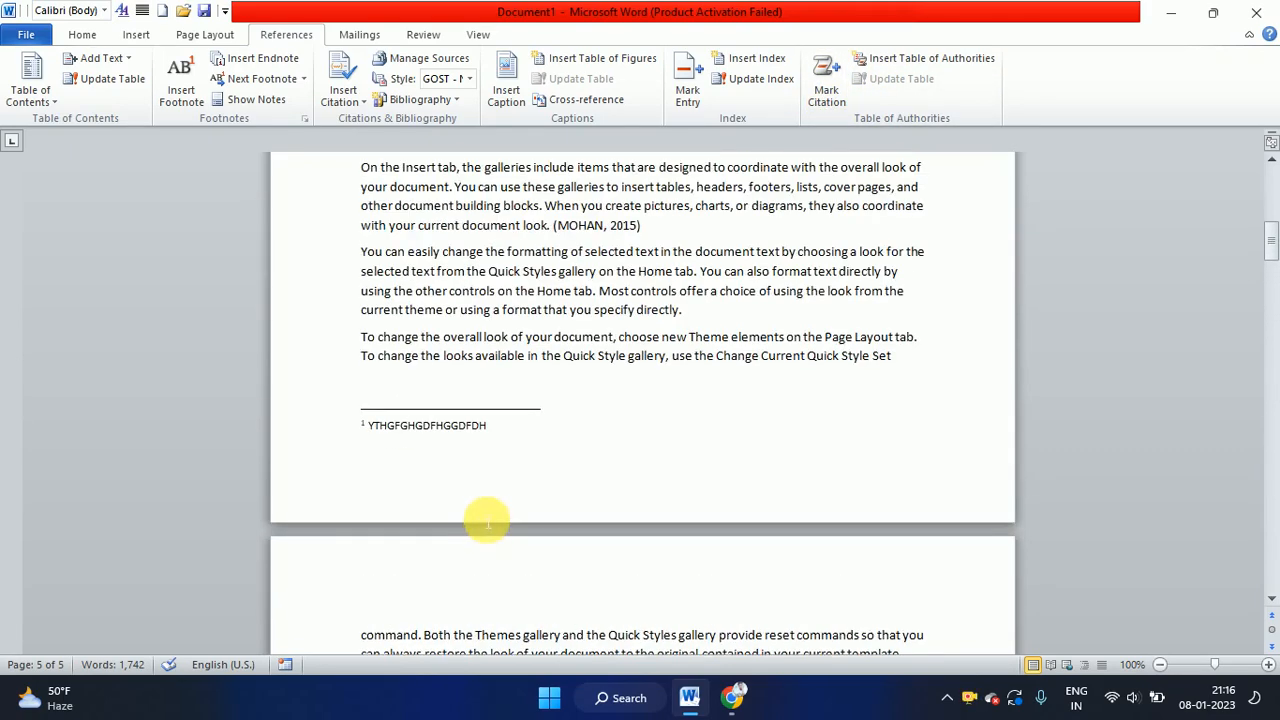
{"action": "scroll", "coordinate": [487, 517], "scroll_direction": "up", "scroll_amount": 10}
{"action": "scroll", "coordinate": [489, 514], "scroll_direction": "down", "scroll_amount": 8}
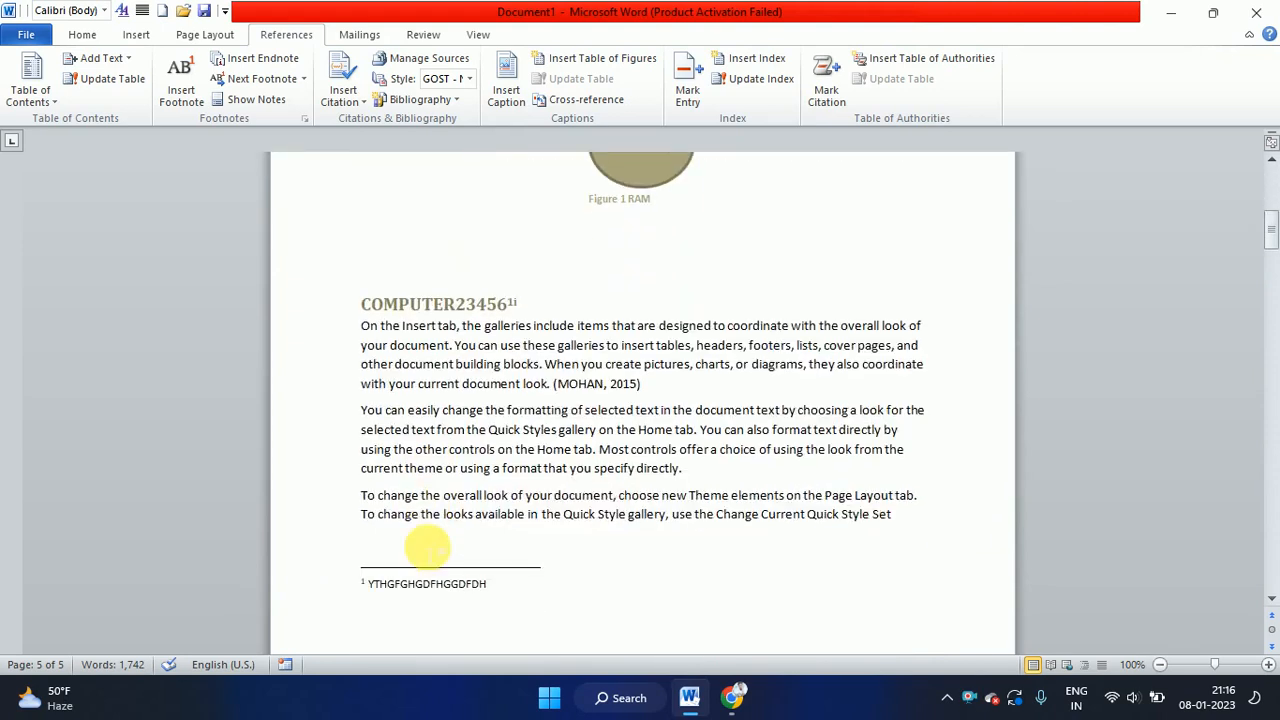
{"action": "left_click", "coordinate": [535, 303]}
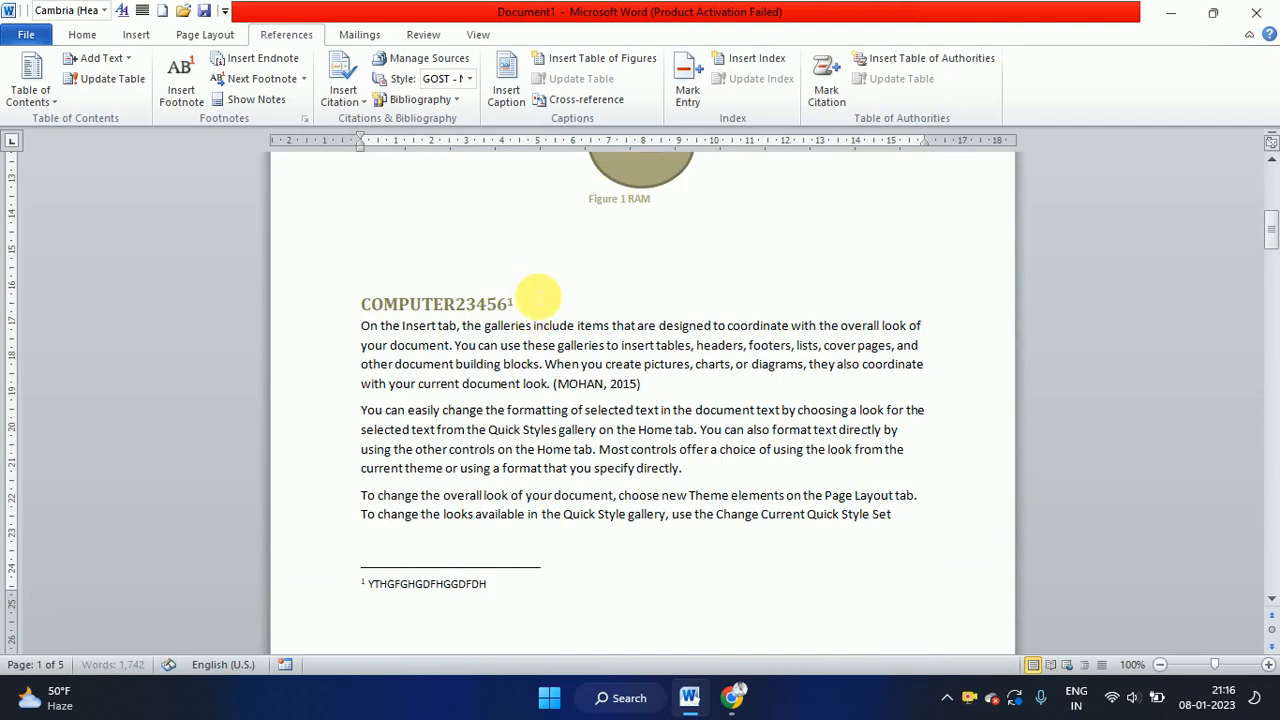
{"action": "key", "text": "BackSpace"}
{"action": "key", "text": "BackSpace"}
{"action": "key", "text": "BackSpace"}
{"action": "key", "text": "BackSpace"}
{"action": "key", "text": "BackSpace"}
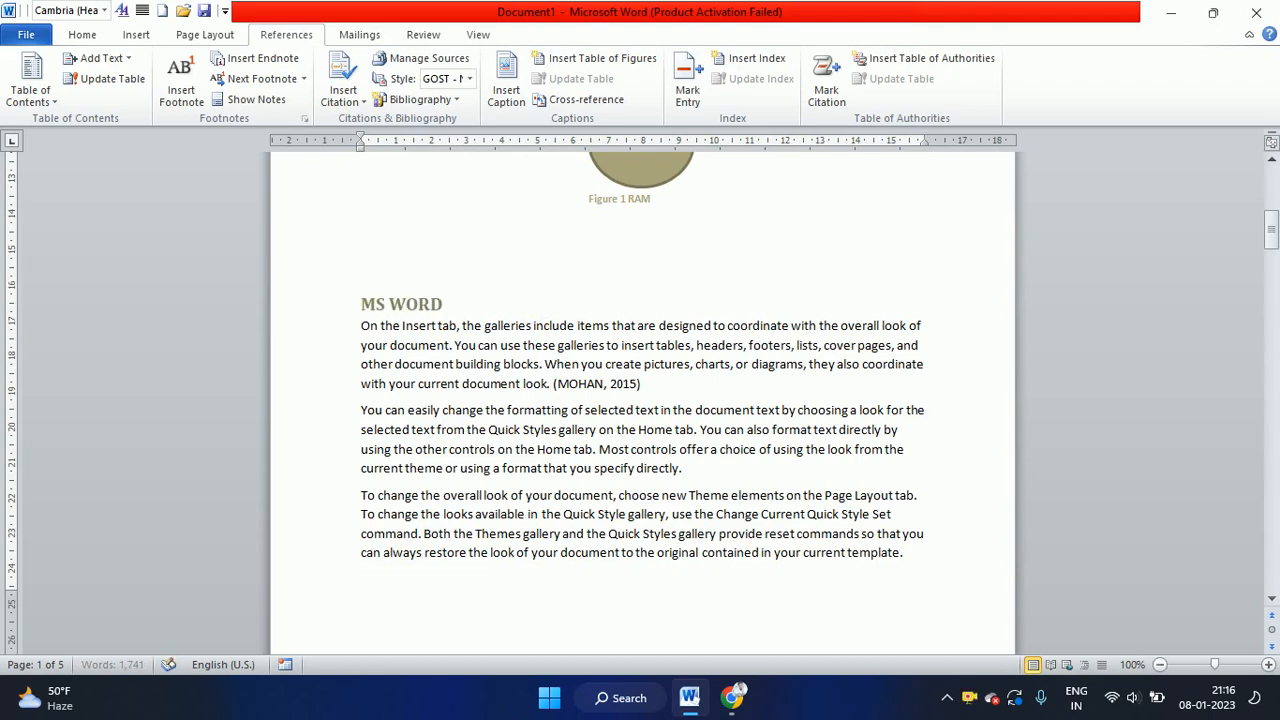
Replace the KEYBOARD heading on page 2, including its footnote reference, with MS EXCEL
{"action": "scroll", "coordinate": [534, 414], "scroll_direction": "down", "scroll_amount": 10}
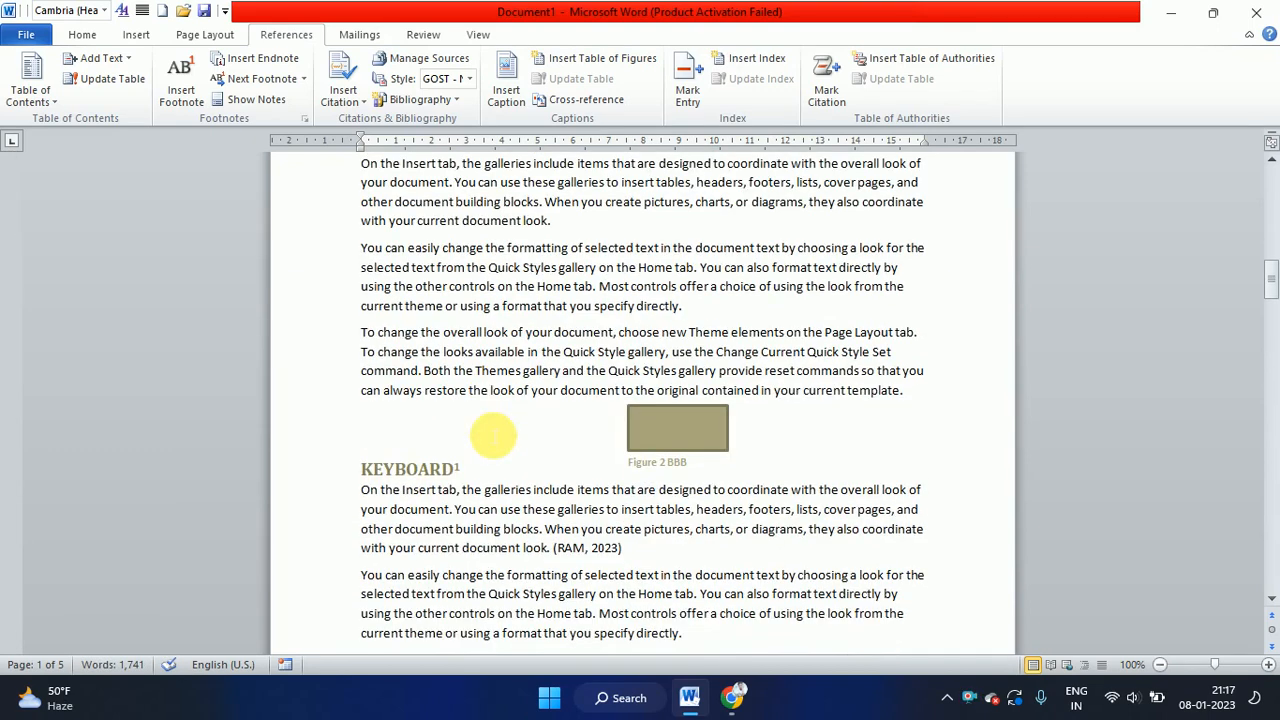
{"action": "left_click", "coordinate": [476, 471]}
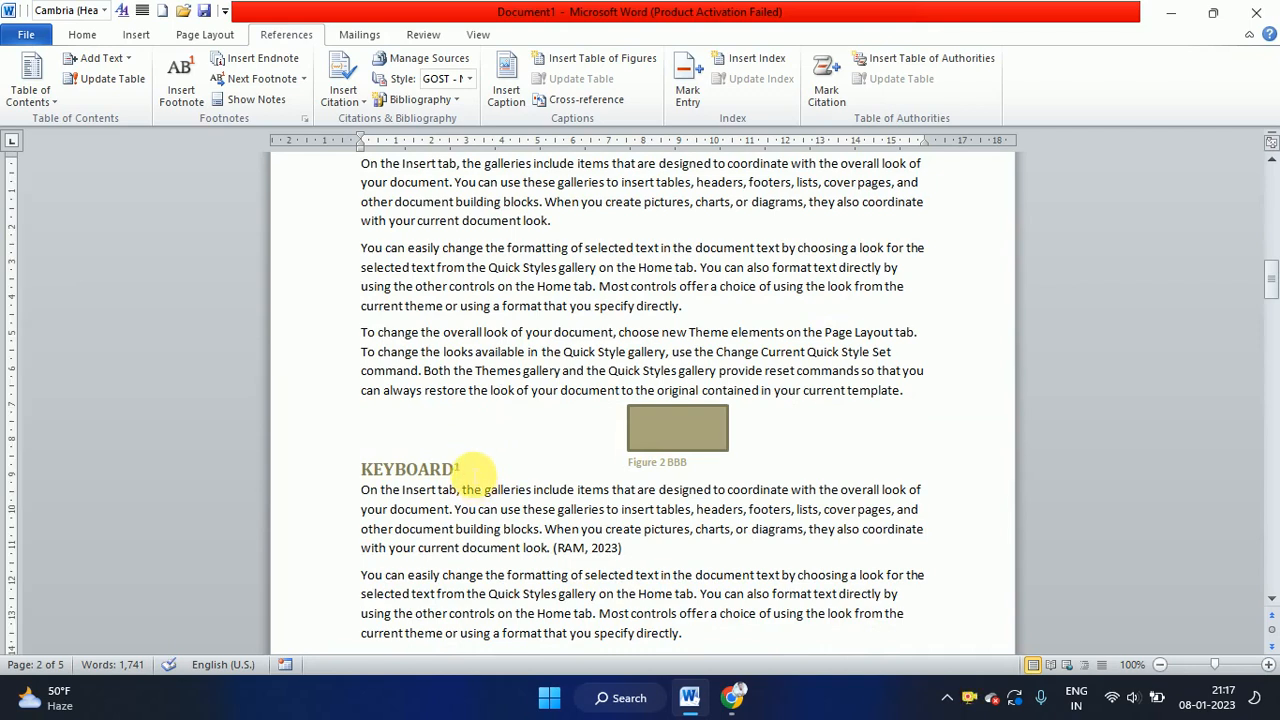
{"action": "key", "text": "BackSpace"}
{"action": "key", "text": "BackSpace"}
{"action": "key", "text": "BackSpace"}
{"action": "key", "text": "BackSpace"}
{"action": "key", "text": "BackSpace"}
{"action": "key", "text": "BackSpace"}
{"action": "key", "text": "BackSpace"}
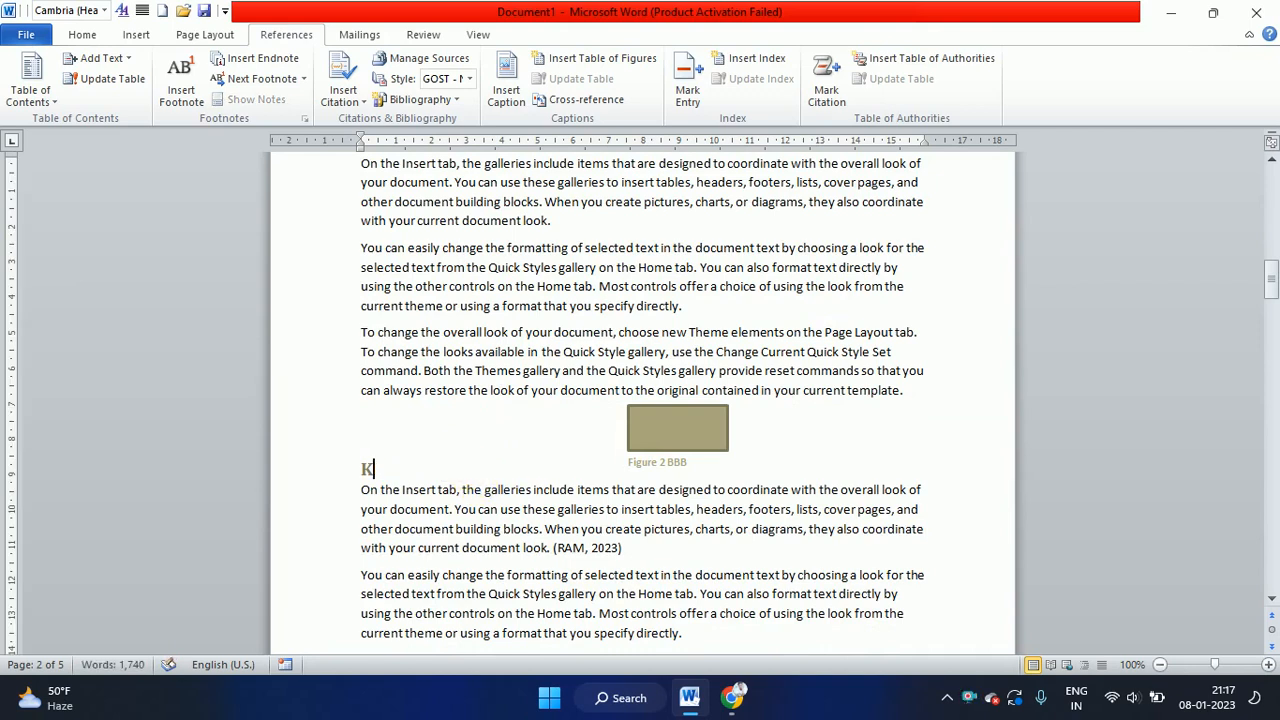
{"action": "type", "text": "MS EXCEL"}
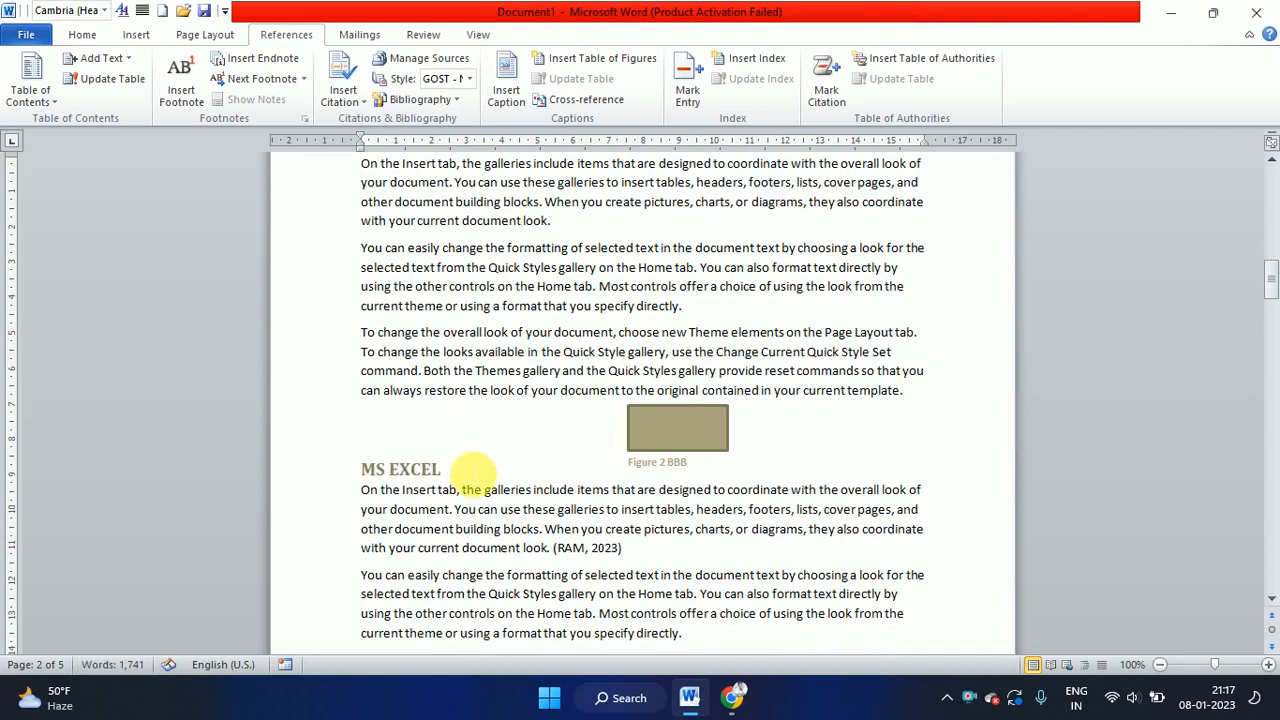
Move the circle on page 1 down and toward the right margin, and place its Figure 1 RAM caption beside it
{"action": "scroll", "coordinate": [503, 460], "scroll_direction": "down", "scroll_amount": 8}
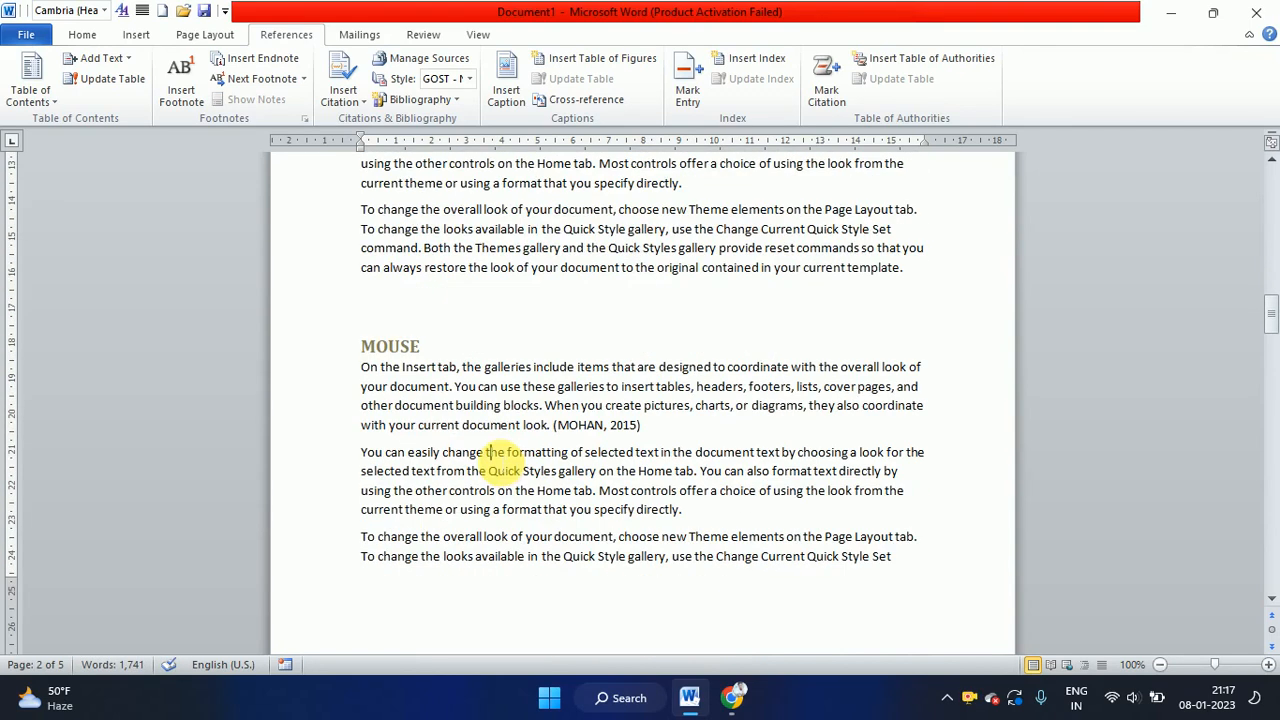
{"action": "scroll", "coordinate": [503, 460], "scroll_direction": "up", "scroll_amount": 18}
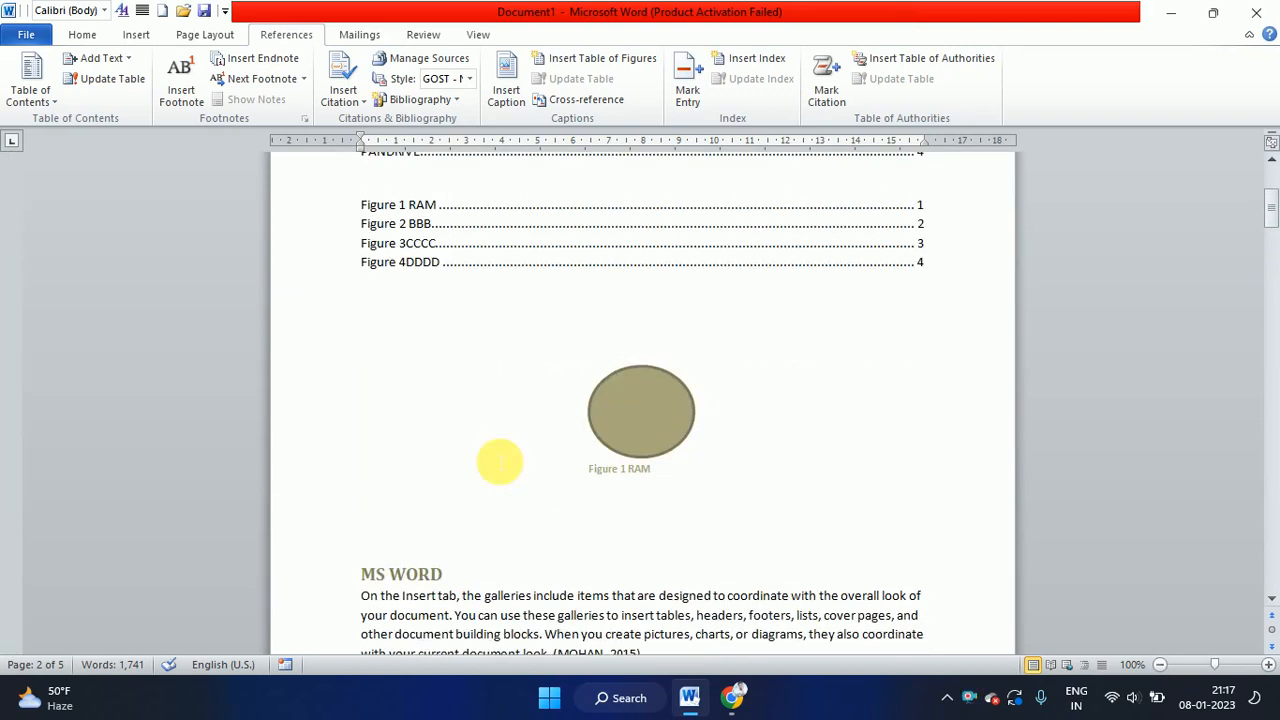
{"action": "scroll", "coordinate": [604, 335], "scroll_direction": "up", "scroll_amount": 3}
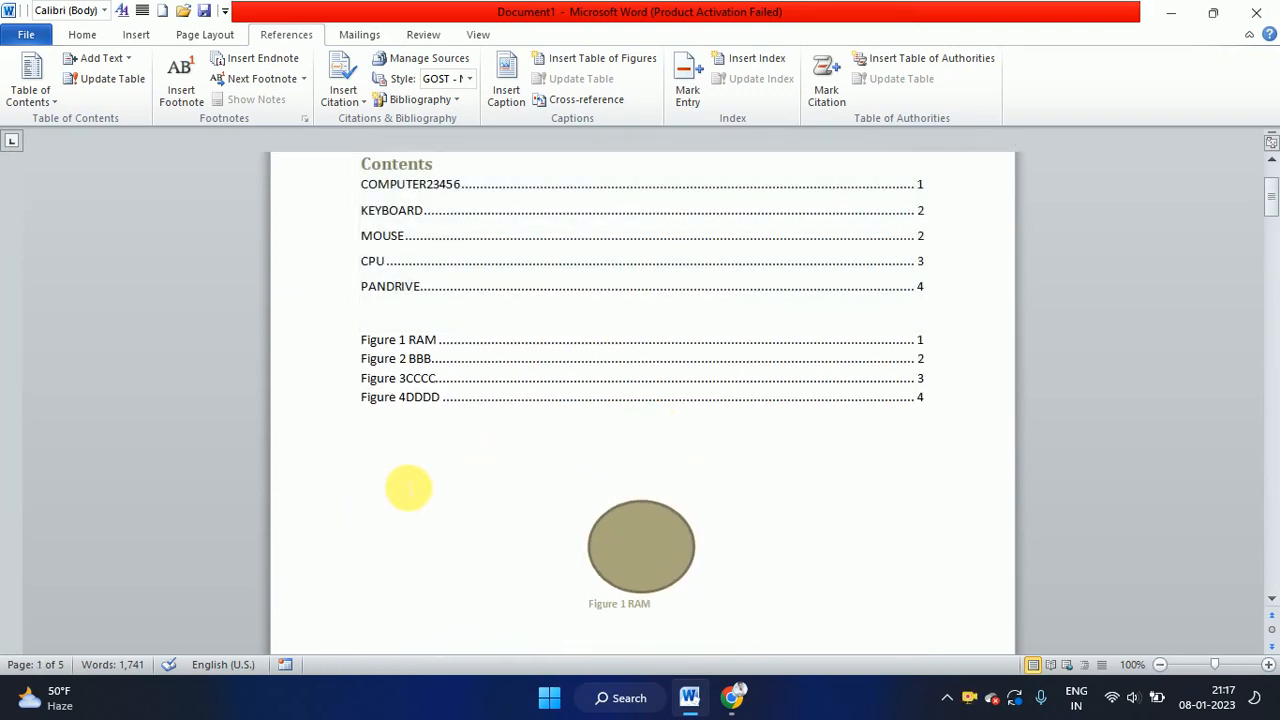
{"action": "left_click", "coordinate": [401, 481]}
{"action": "left_click_drag", "start_coordinate": [660, 546], "coordinate": [838, 601]}
{"action": "left_click", "coordinate": [617, 604]}
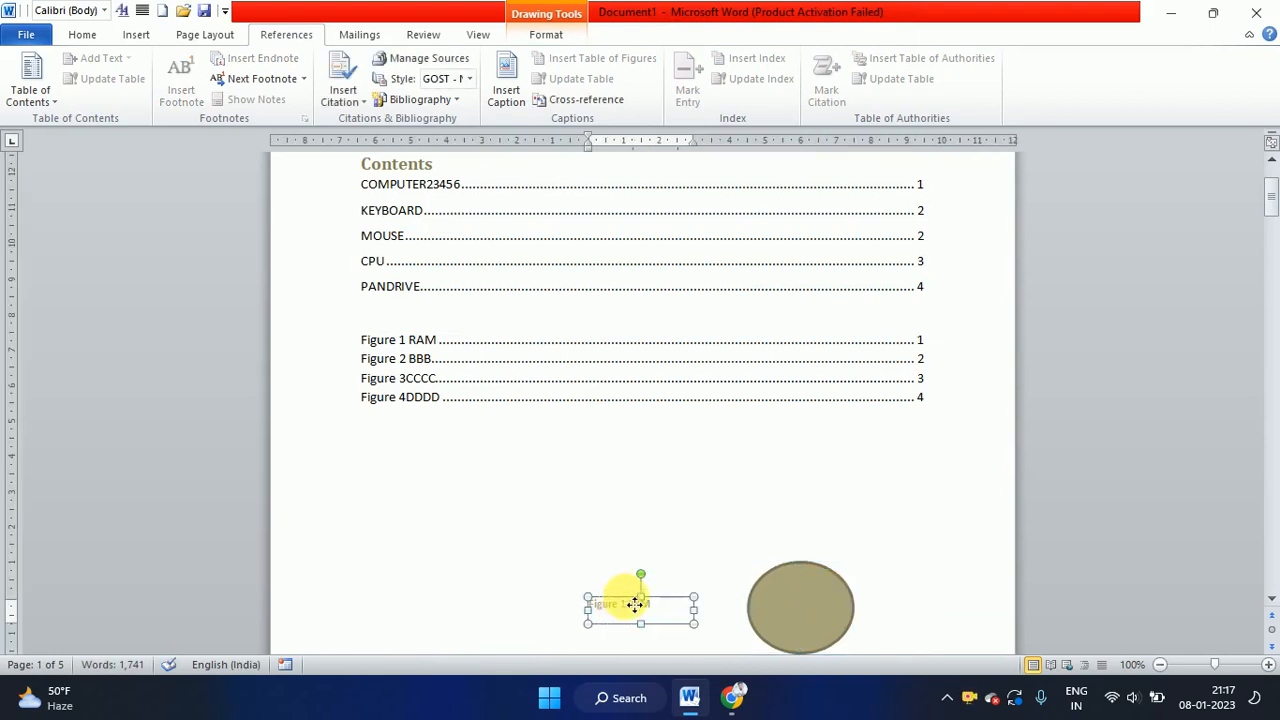
{"action": "left_click_drag", "start_coordinate": [636, 604], "coordinate": [893, 596]}
{"action": "left_click", "coordinate": [483, 513]}
Start marking the MS WORD heading on page 1 as a citation, choosing the hardware category
{"action": "scroll", "coordinate": [483, 513], "scroll_direction": "down", "scroll_amount": 4}
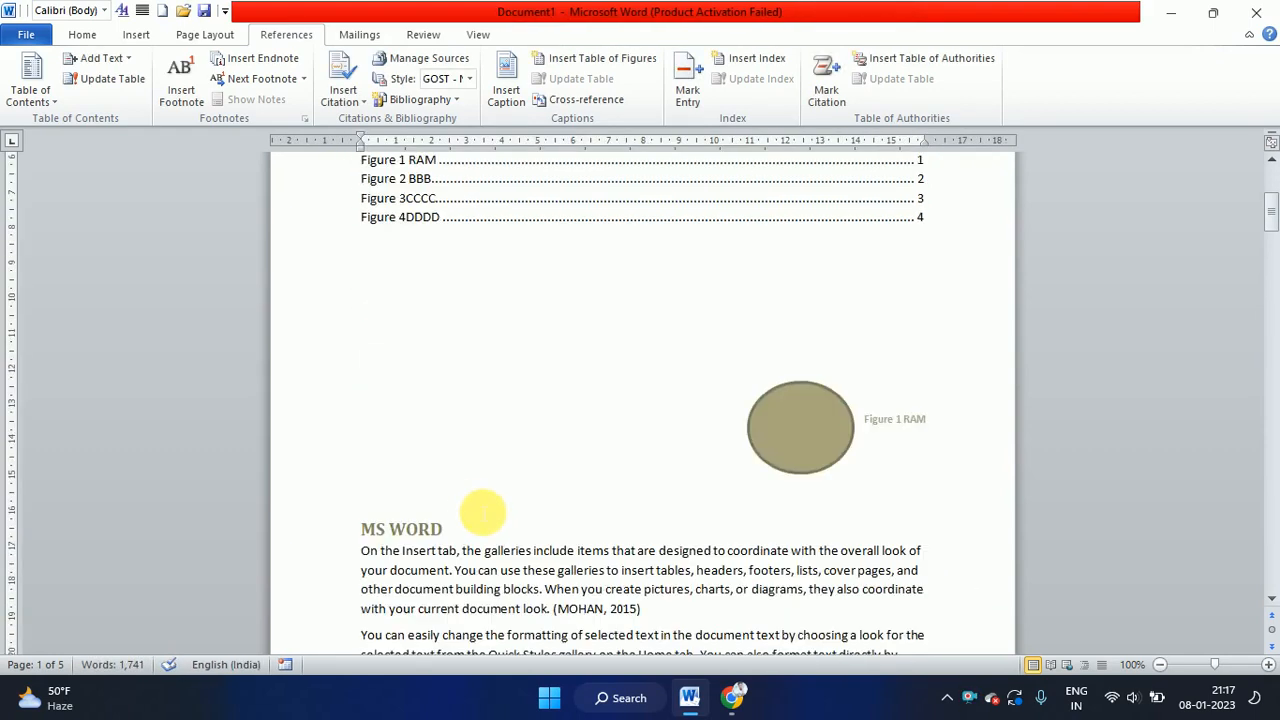
{"action": "scroll", "coordinate": [483, 513], "scroll_direction": "down", "scroll_amount": 3}
{"action": "left_click_drag", "start_coordinate": [361, 393], "coordinate": [441, 394]}
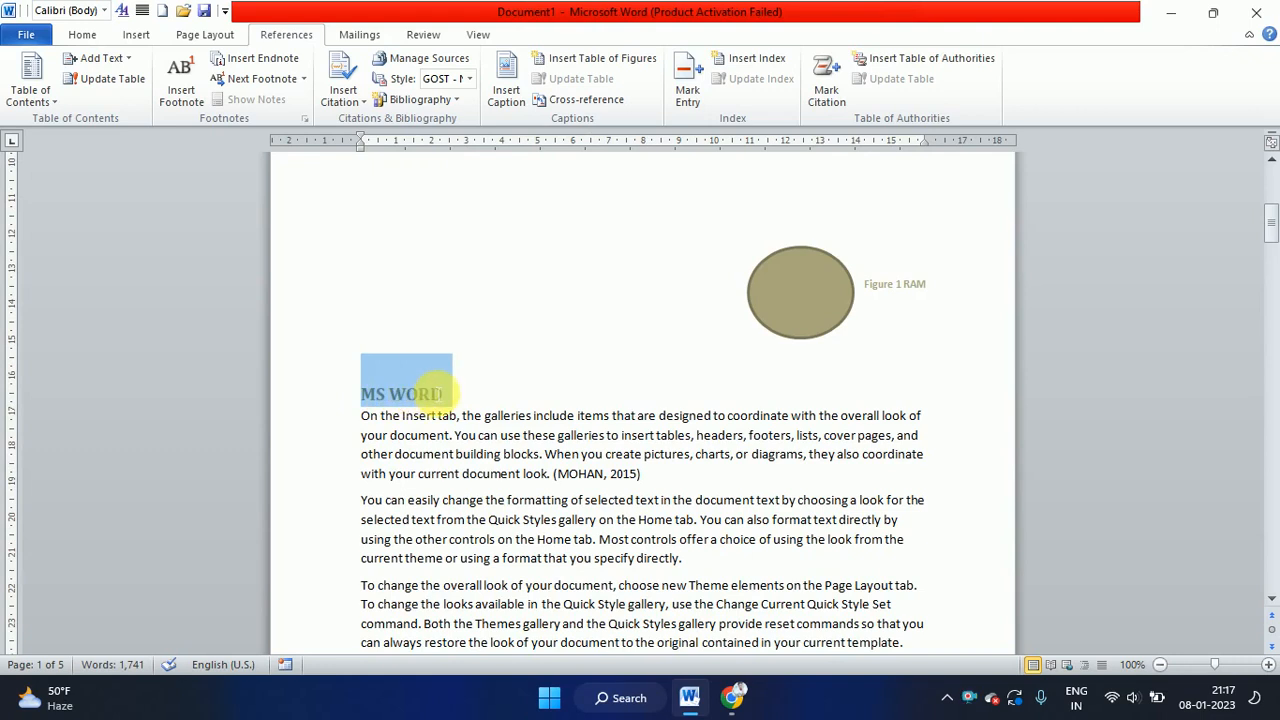
{"action": "left_click", "coordinate": [827, 88]}
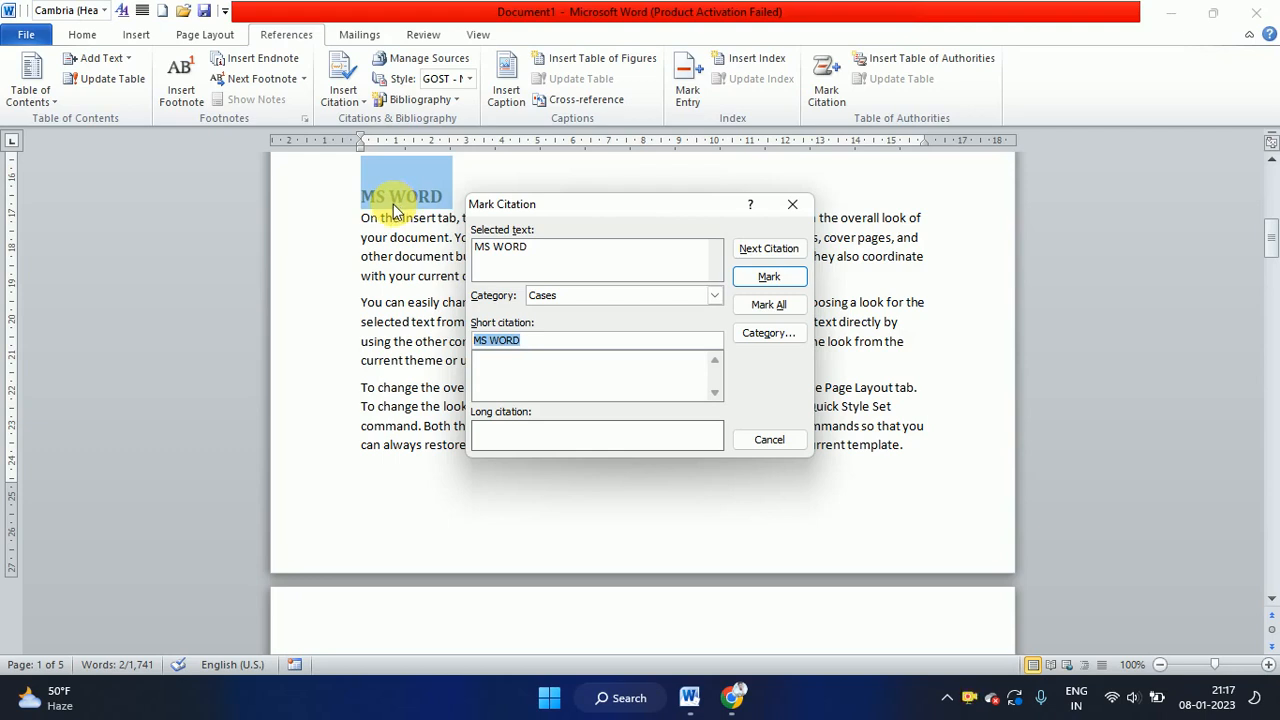
{"action": "left_click", "coordinate": [715, 301]}
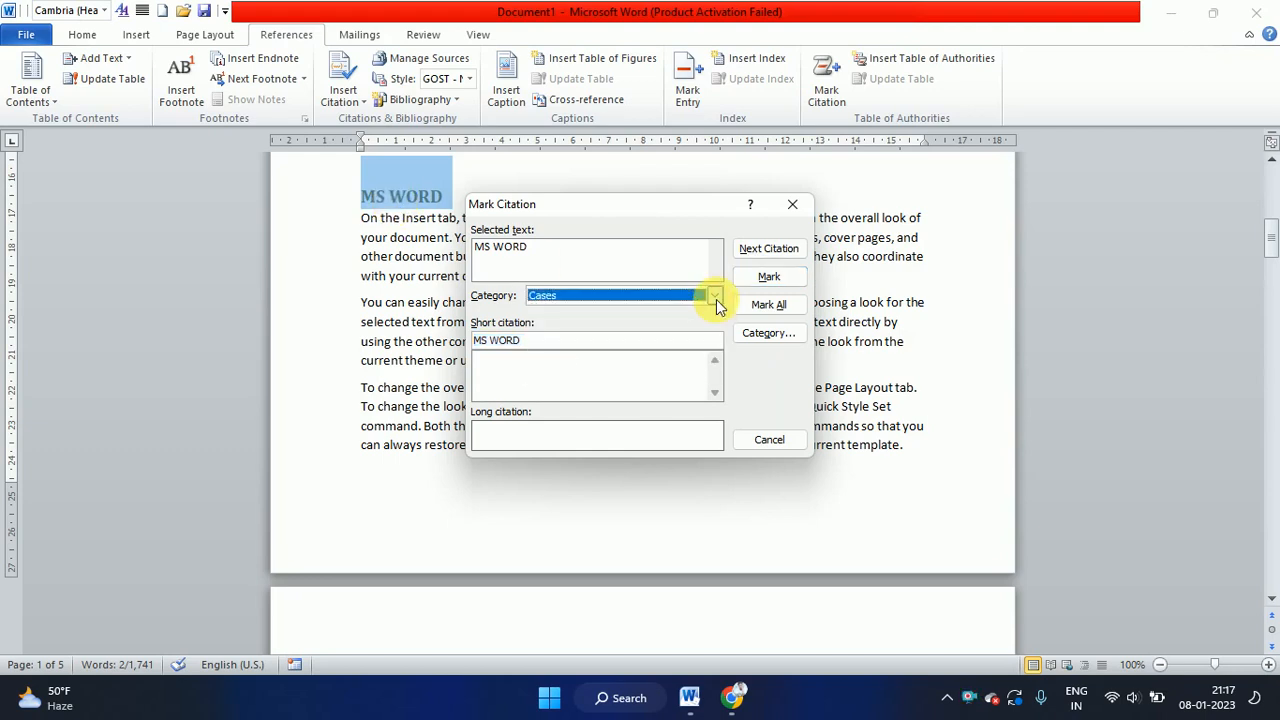
{"action": "left_click", "coordinate": [716, 299]}
{"action": "scroll", "coordinate": [592, 360], "scroll_direction": "down", "scroll_amount": 4}
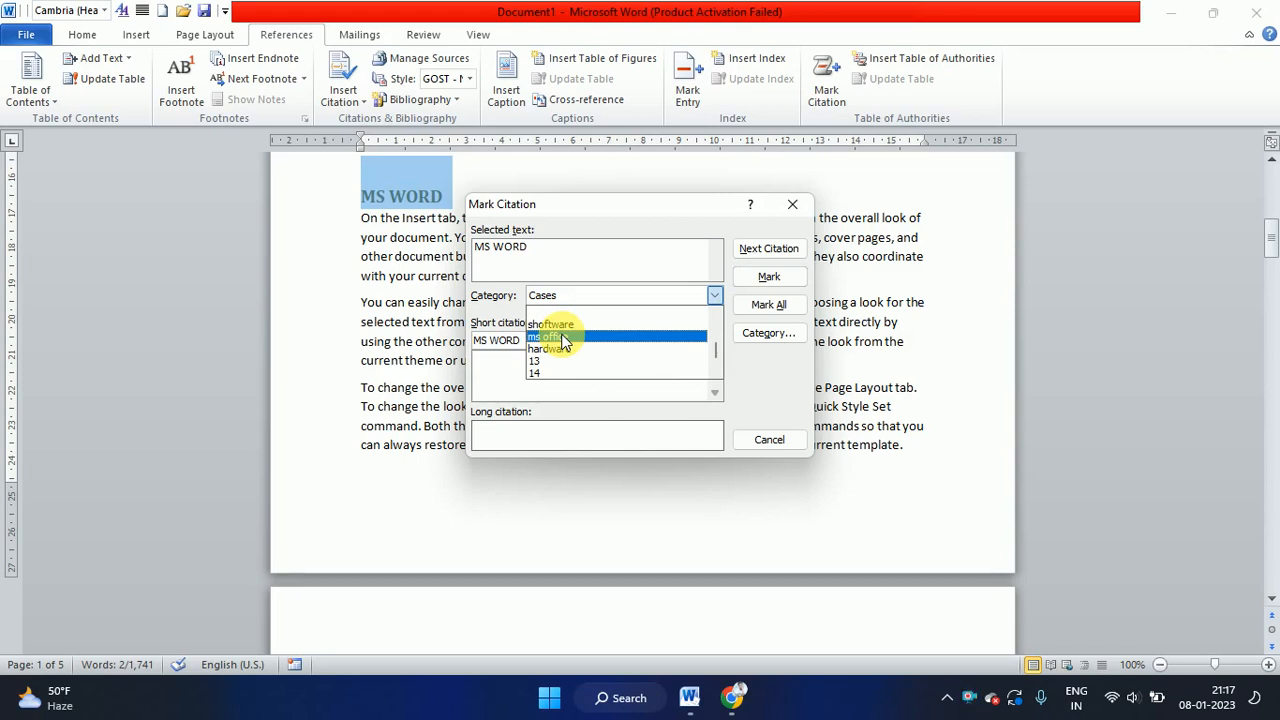
{"action": "scroll", "coordinate": [562, 338], "scroll_direction": "up", "scroll_amount": 5}
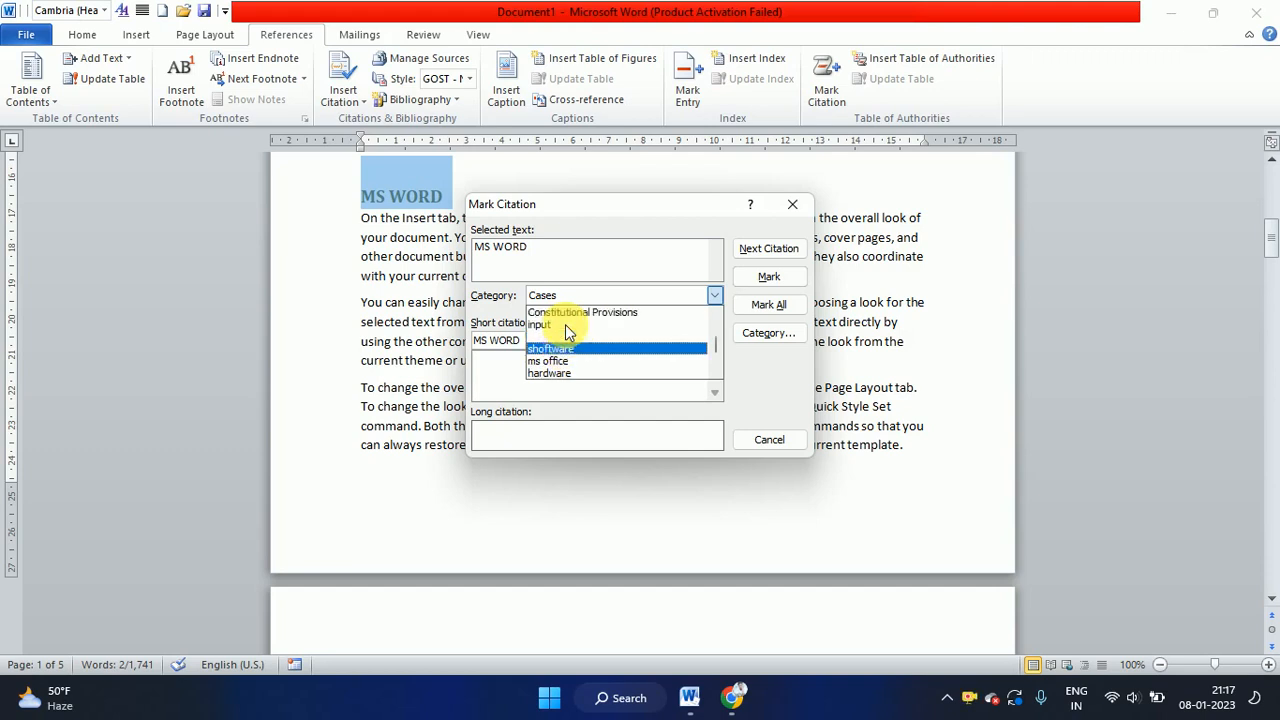
{"action": "scroll", "coordinate": [565, 338], "scroll_direction": "down", "scroll_amount": 5}
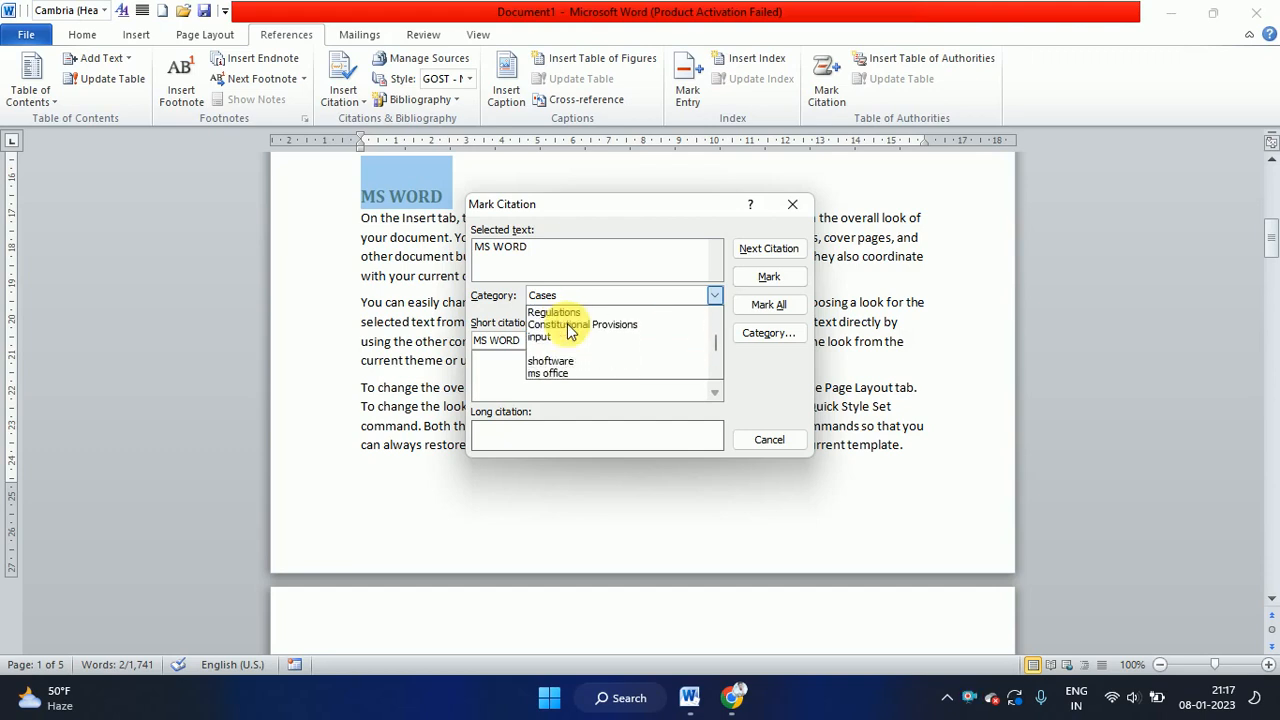
{"action": "left_click", "coordinate": [558, 336]}
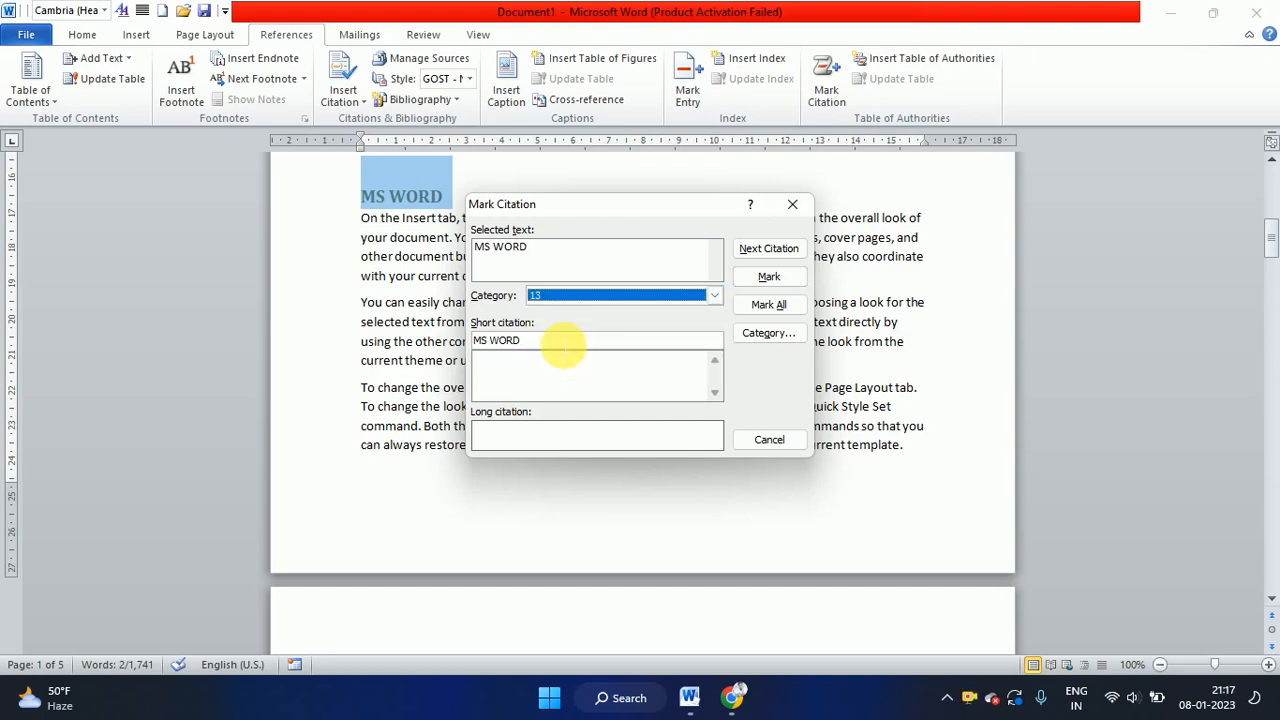
{"action": "left_click", "coordinate": [550, 298]}
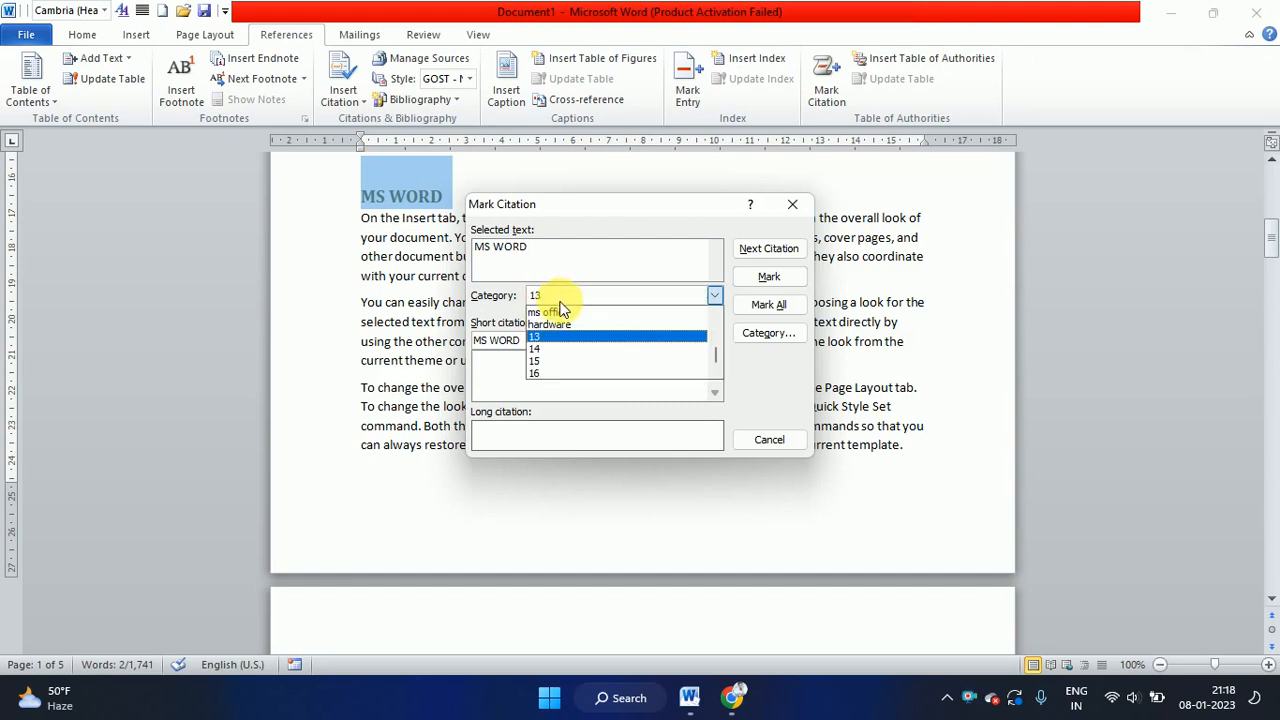
{"action": "left_click", "coordinate": [556, 324]}
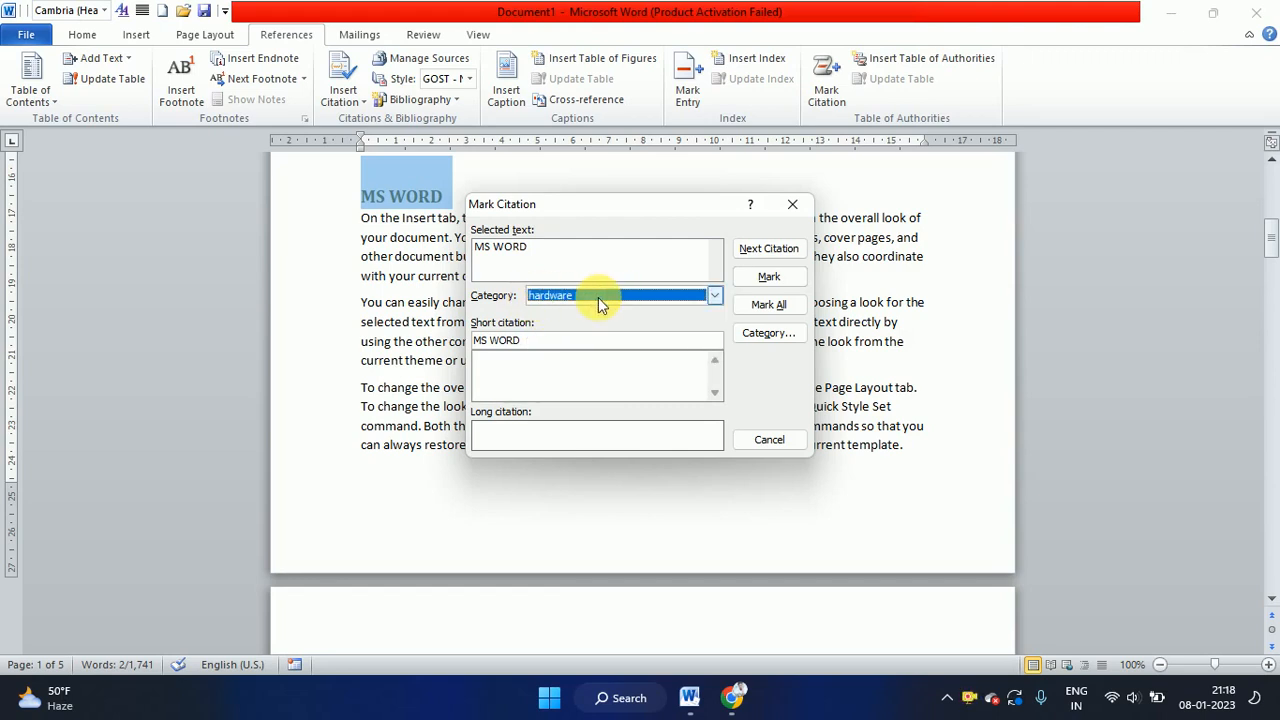
Rename the hardware citation category as MS OFFICE
{"action": "left_click", "coordinate": [769, 334]}
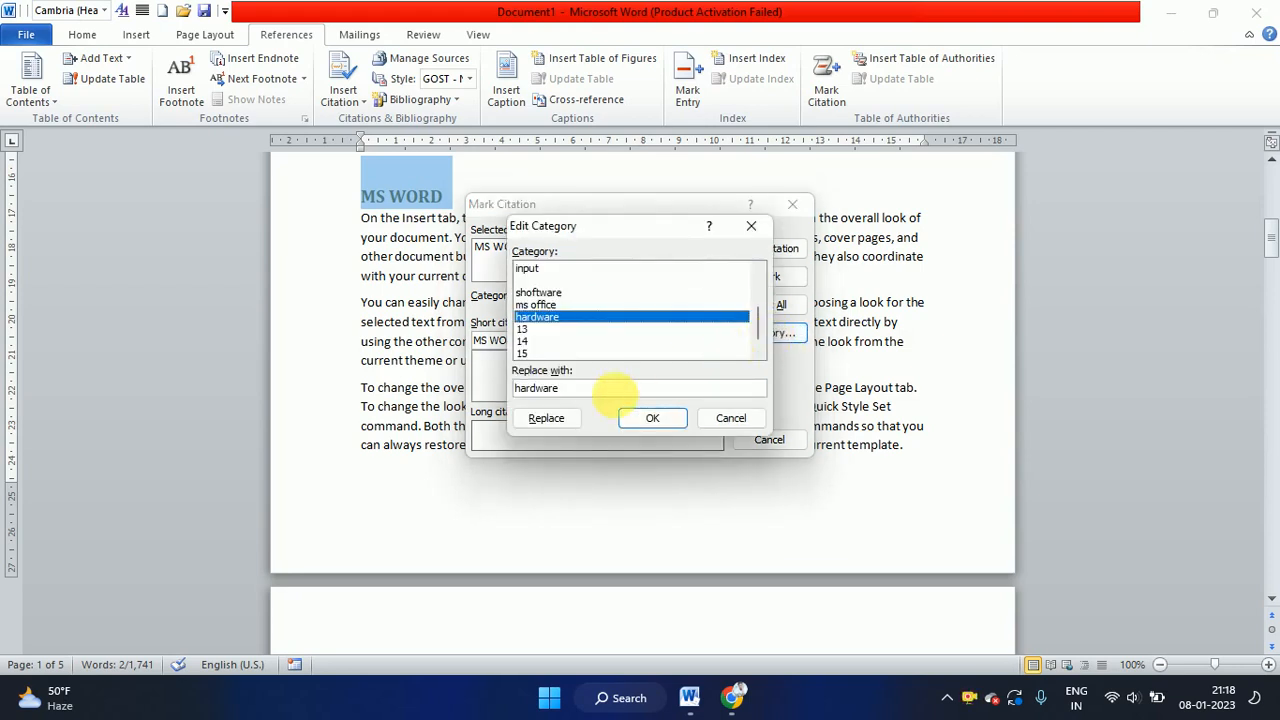
{"action": "left_click", "coordinate": [576, 389]}
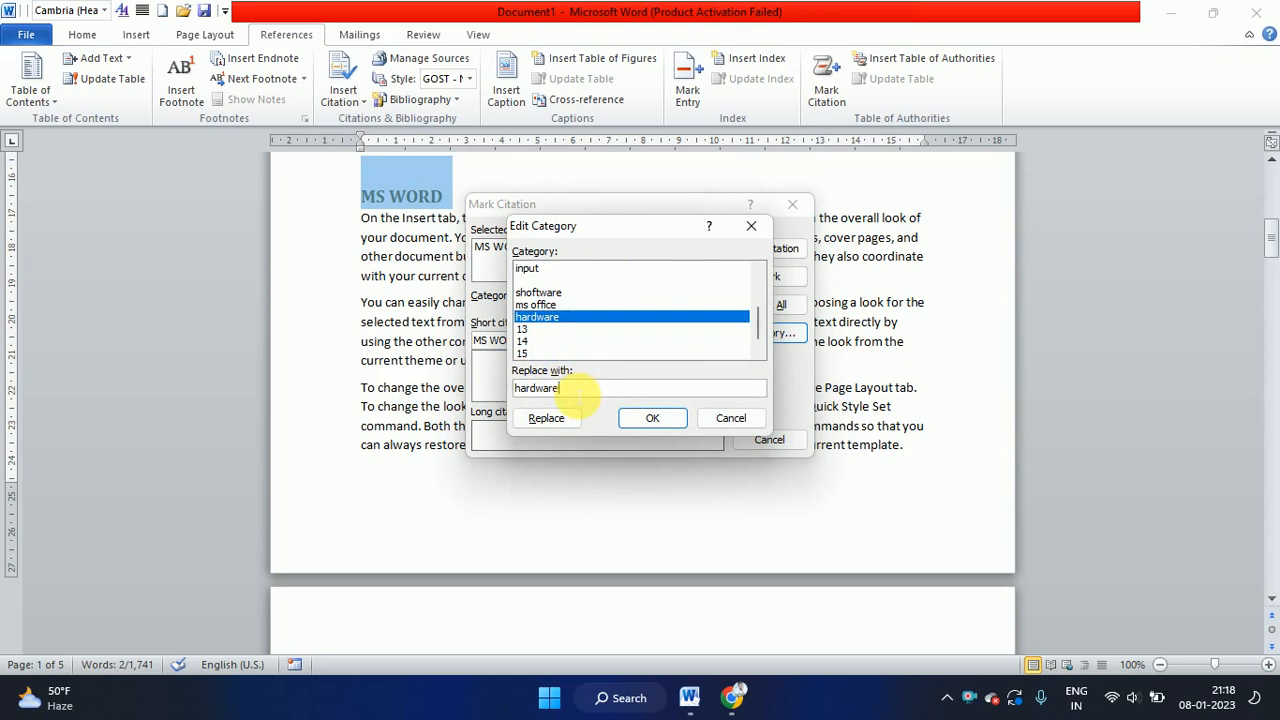
{"action": "key", "text": "BackSpace"}
{"action": "key", "text": "BackSpace"}
{"action": "key", "text": "BackSpace"}
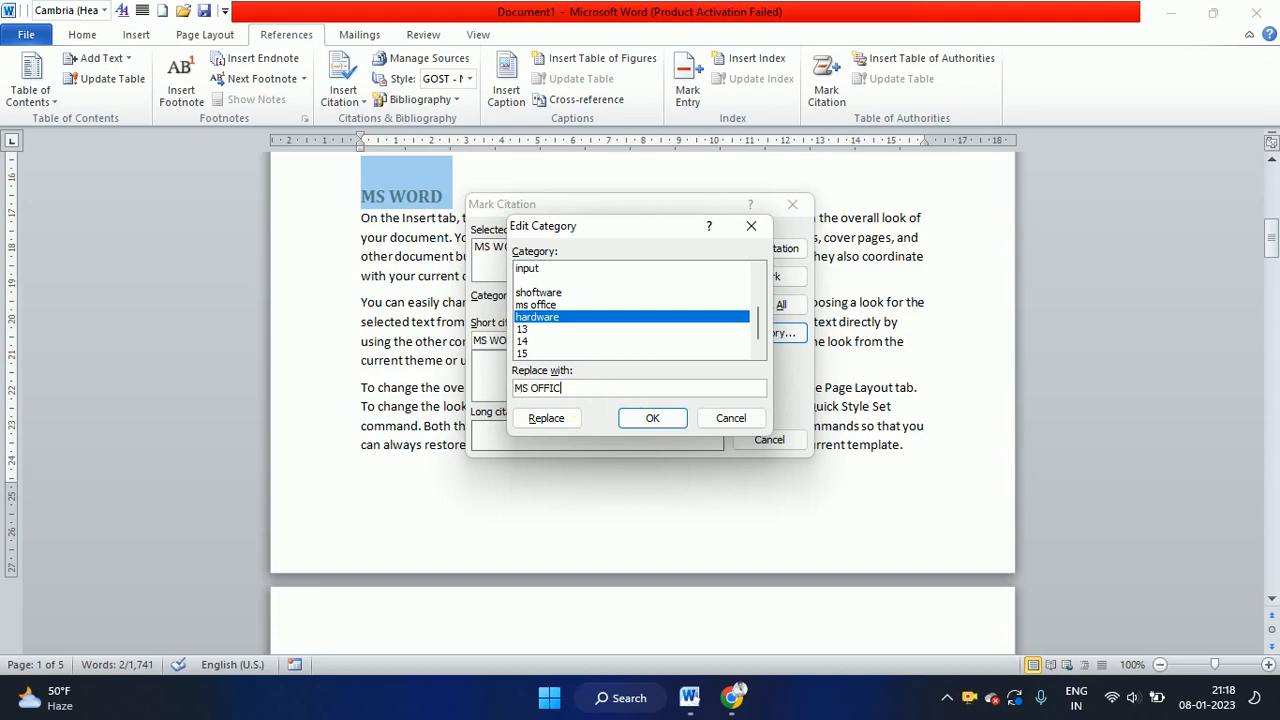
{"action": "left_click", "coordinate": [563, 421]}
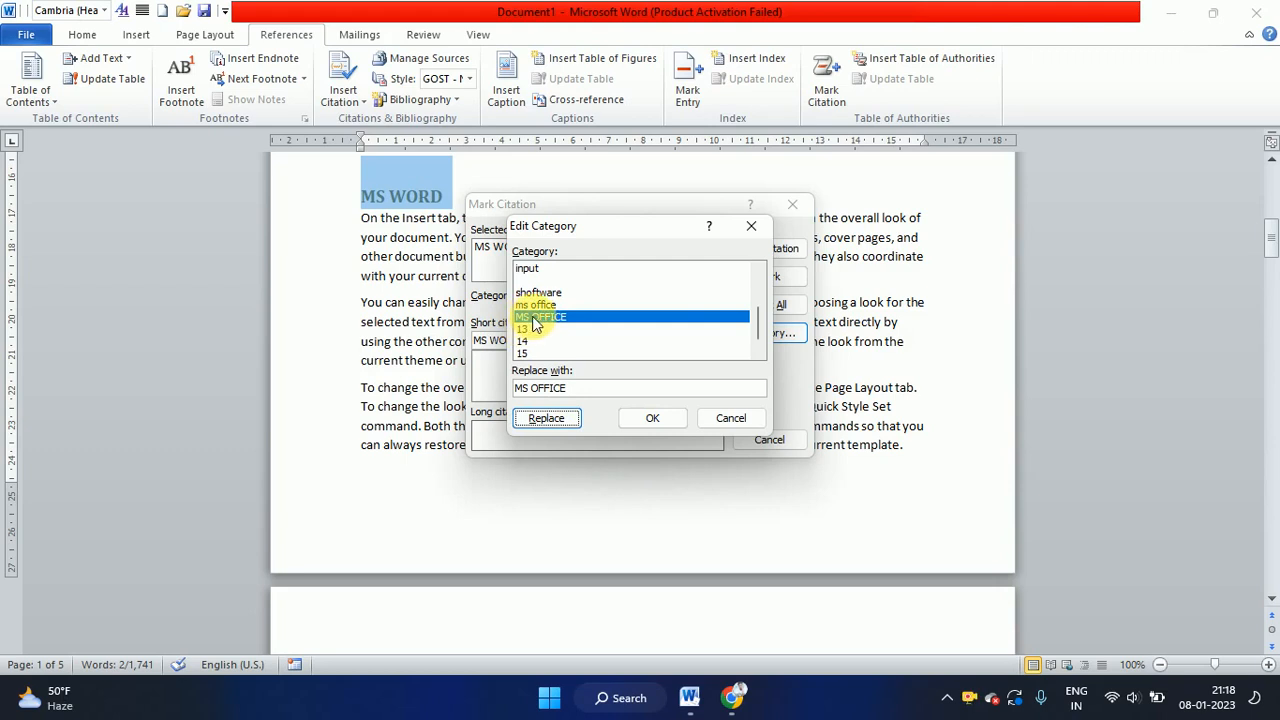
{"action": "left_click", "coordinate": [638, 417]}
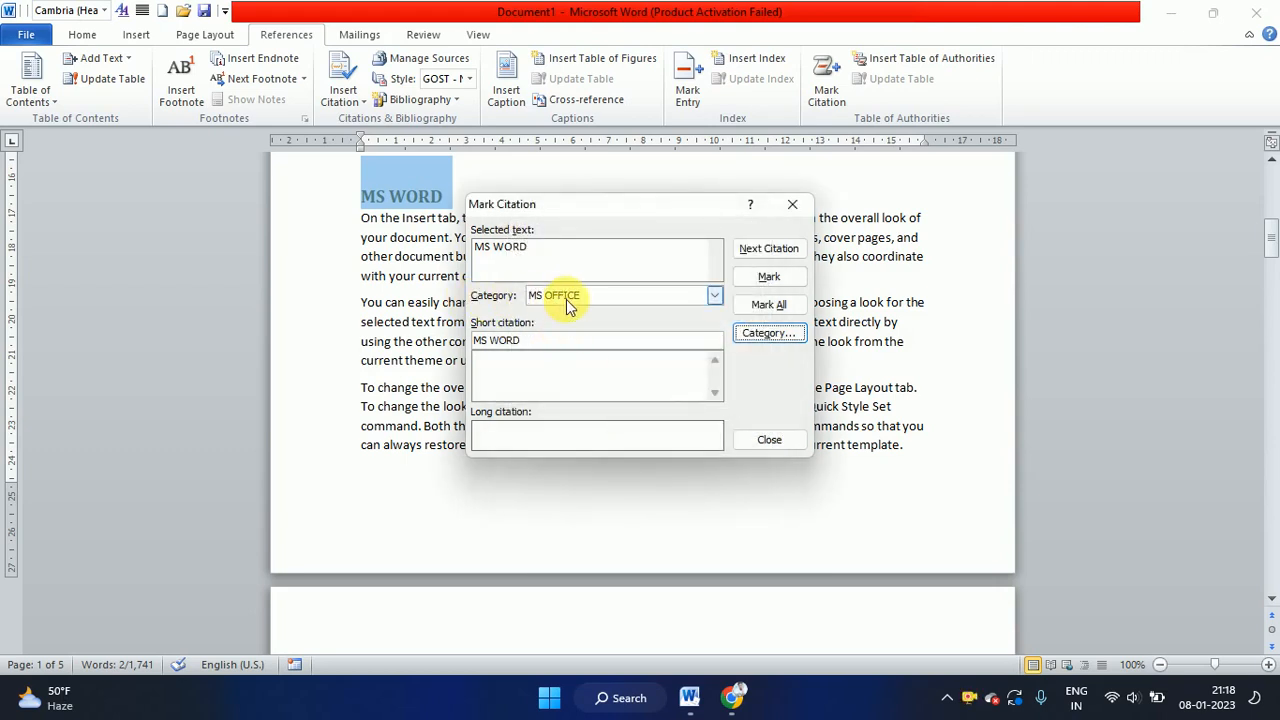
Mark the MS WORD citation in the MS OFFICE category and hide the formatting marks
{"action": "left_click", "coordinate": [769, 277]}
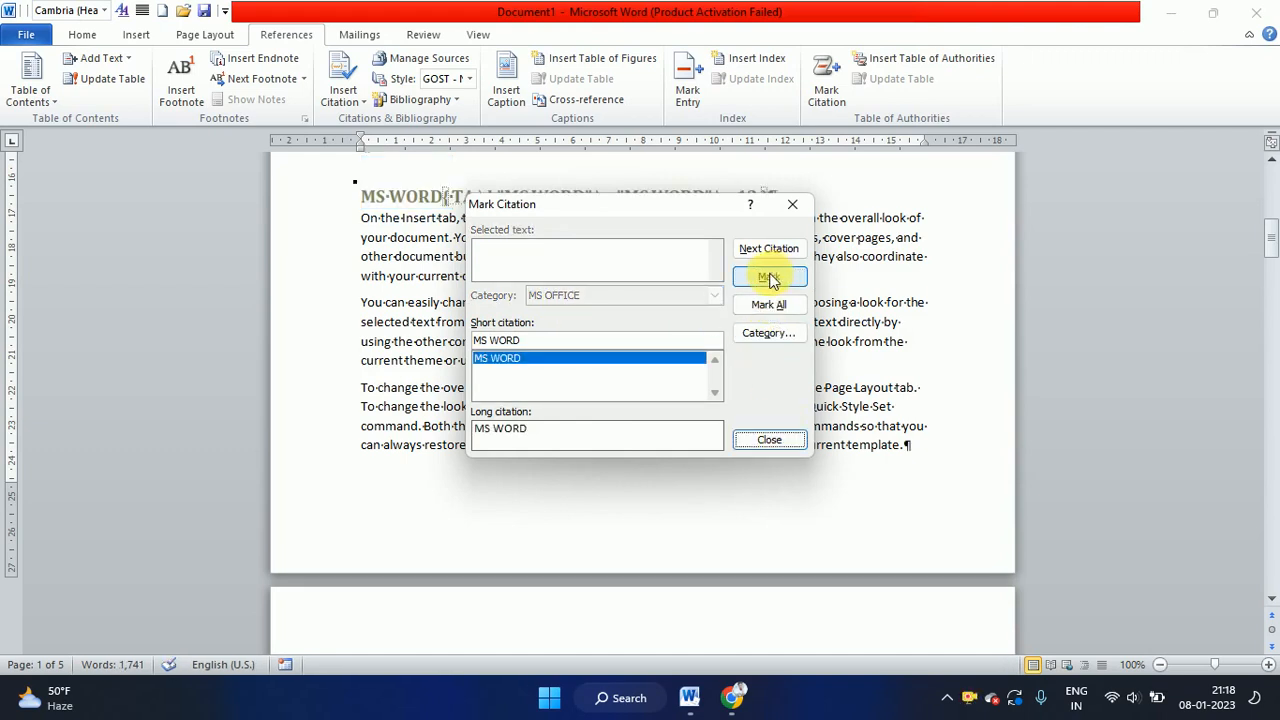
{"action": "left_click", "coordinate": [792, 204]}
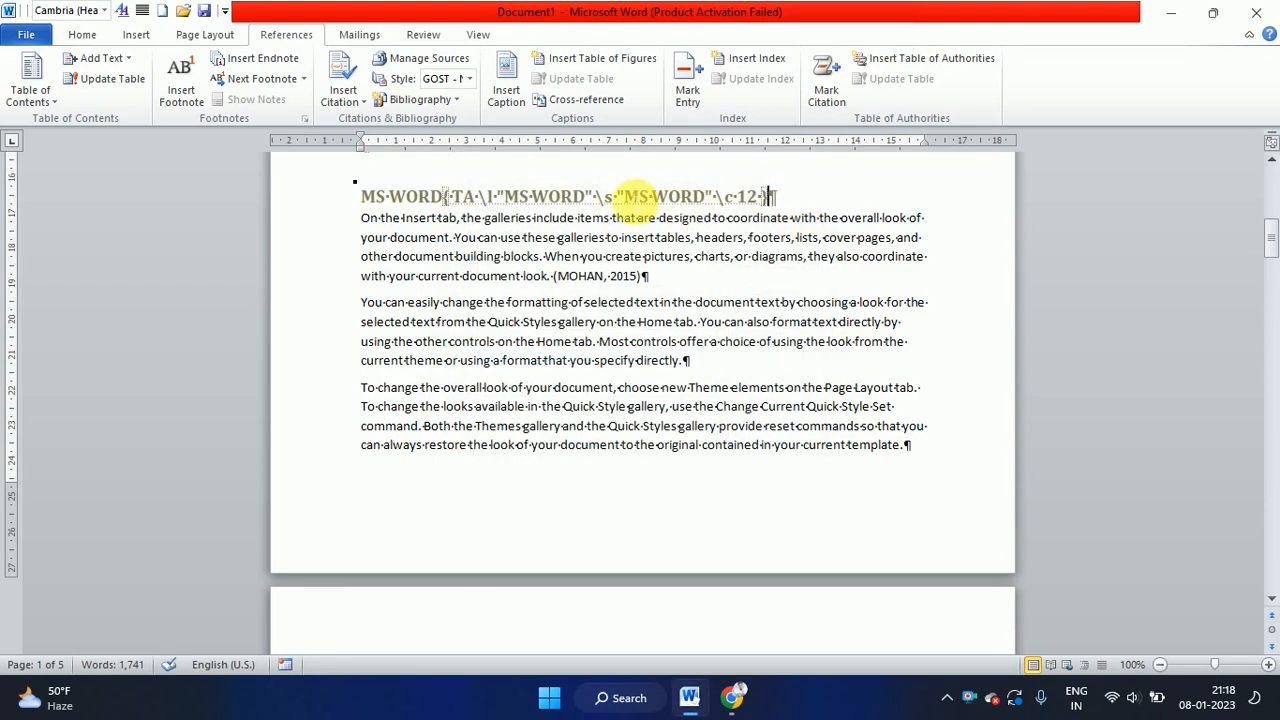
{"action": "left_click", "coordinate": [78, 36]}
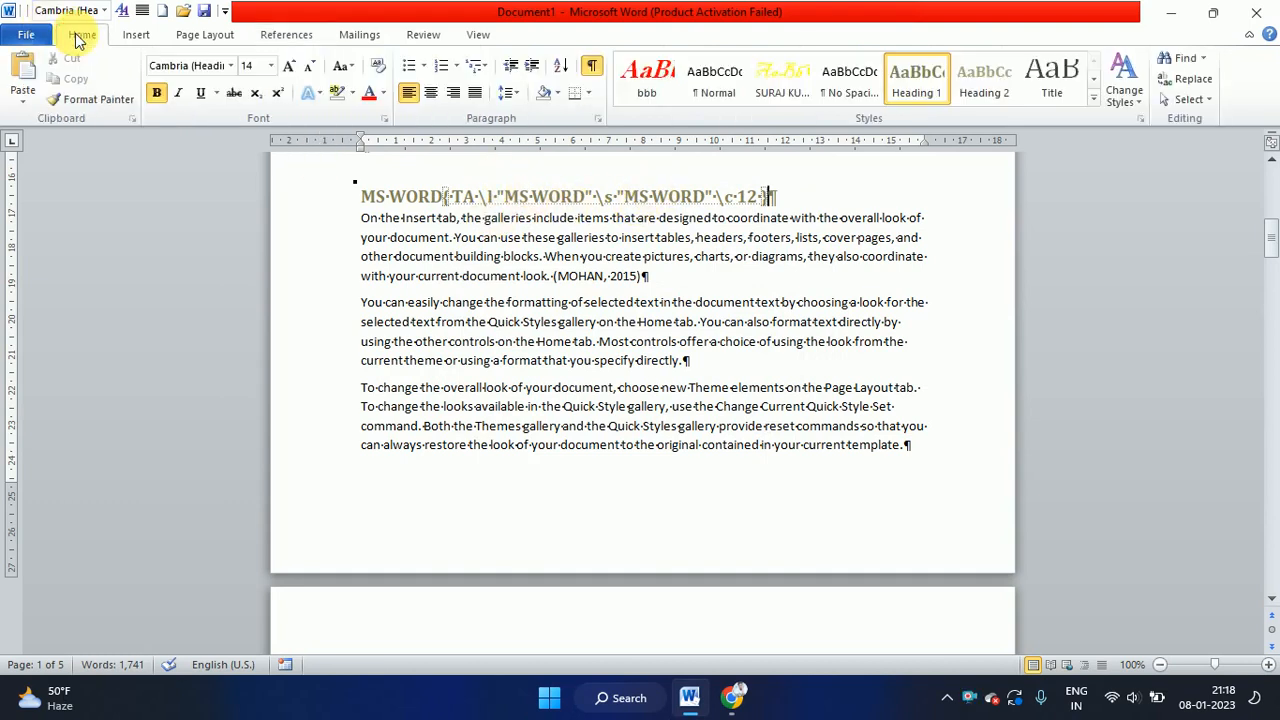
{"action": "left_click", "coordinate": [593, 67]}
Mark the MS EXCEL heading on page 2 as a citation in the MS OFFICE category and hide the formatting marks
{"action": "scroll", "coordinate": [410, 290], "scroll_direction": "down", "scroll_amount": 8}
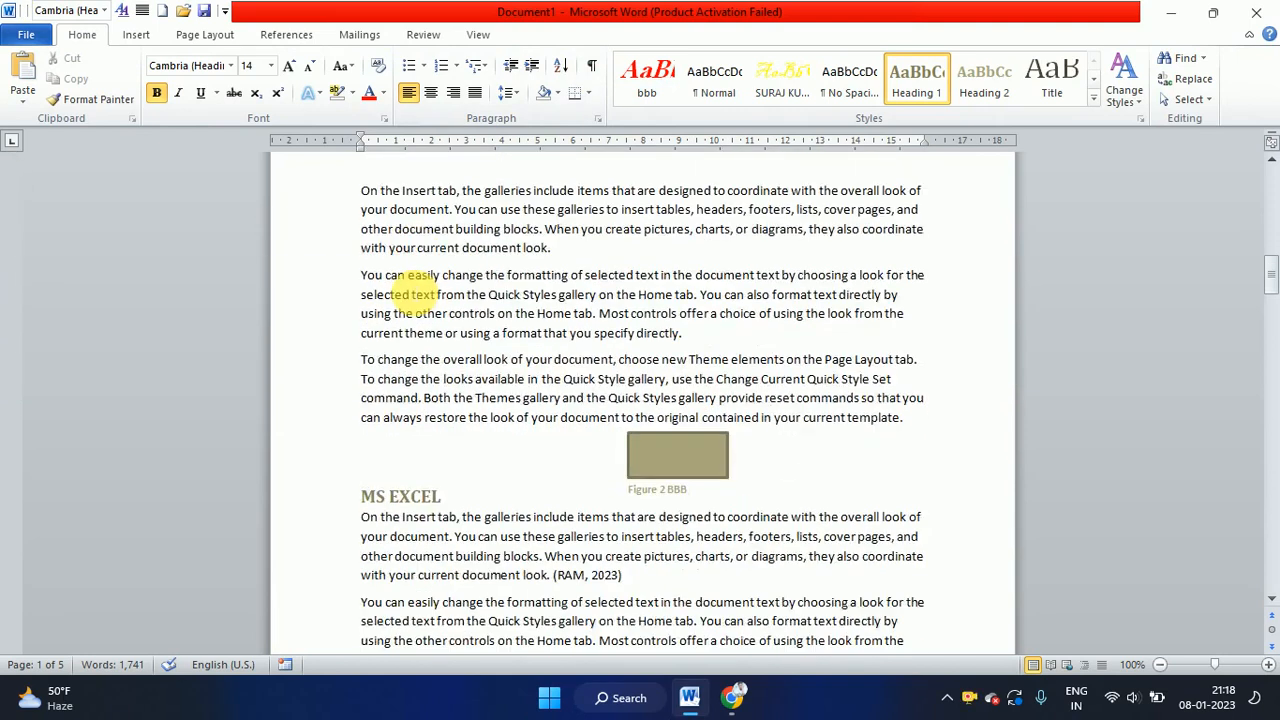
{"action": "scroll", "coordinate": [413, 292], "scroll_direction": "down", "scroll_amount": 2}
{"action": "left_click_drag", "start_coordinate": [362, 406], "coordinate": [450, 406]}
{"action": "left_click", "coordinate": [436, 406]}
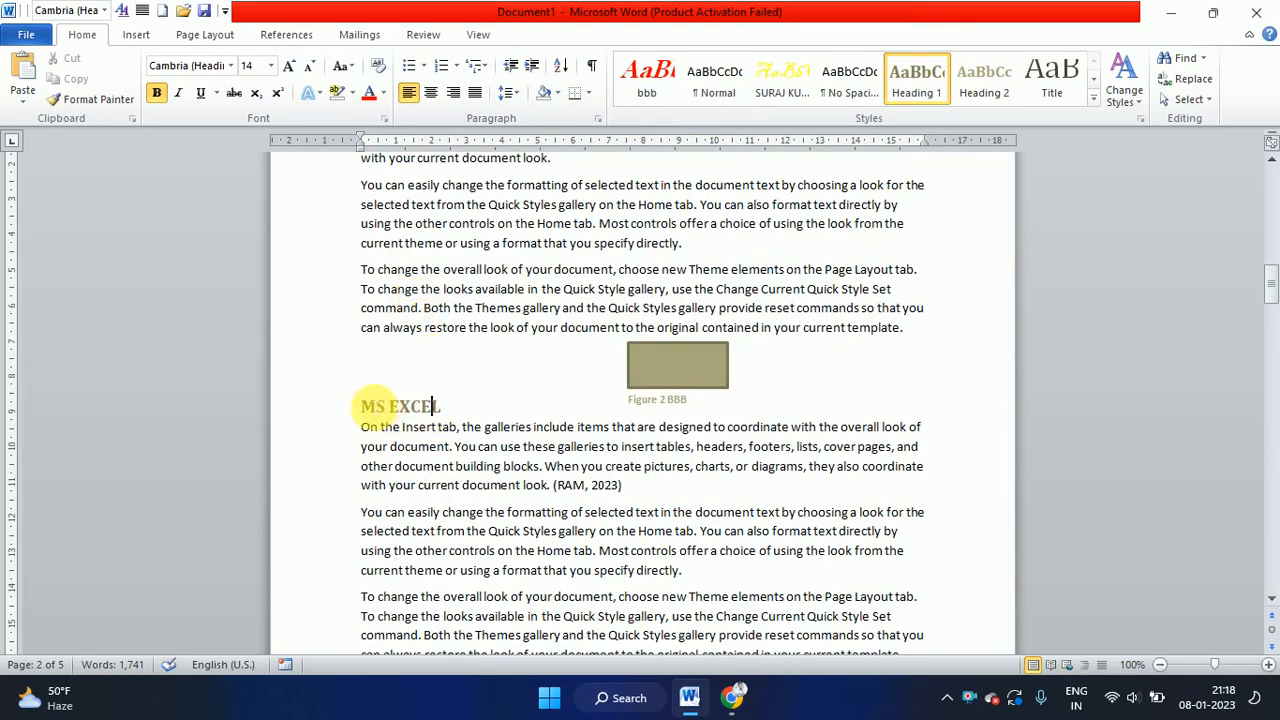
{"action": "triple_click", "coordinate": [436, 406]}
{"action": "left_click", "coordinate": [428, 417]}
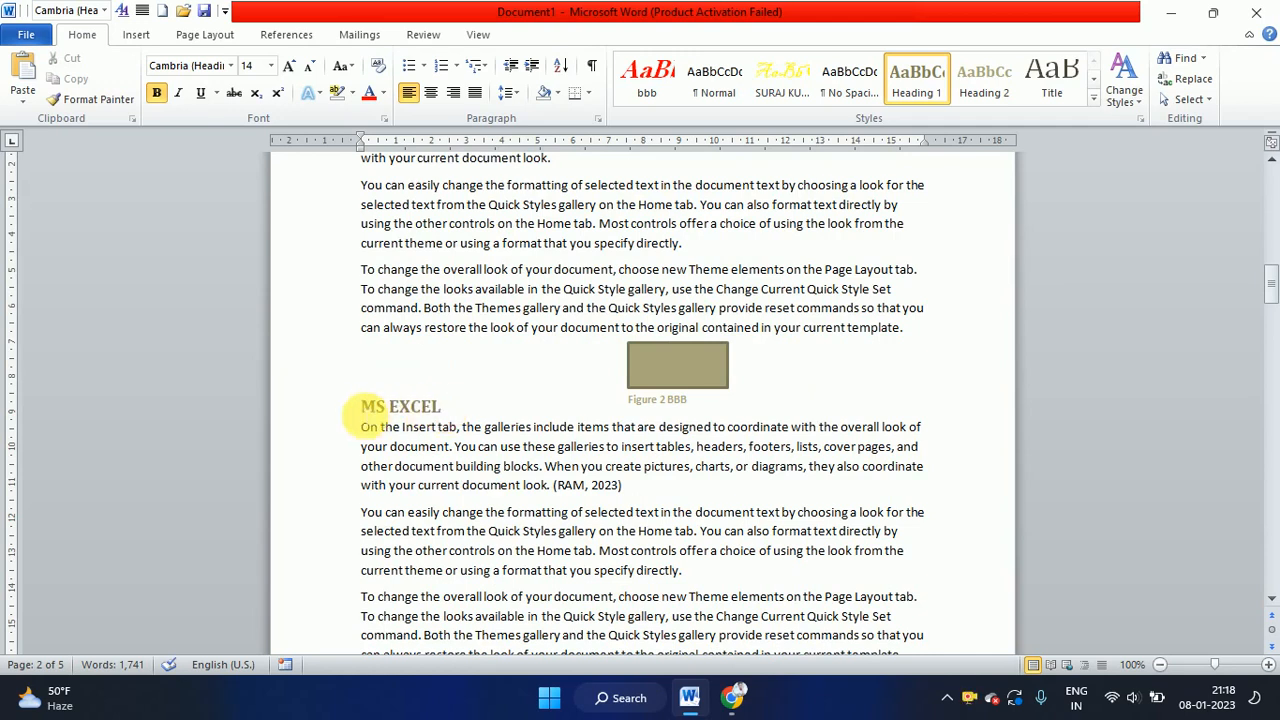
{"action": "triple_click", "coordinate": [386, 400]}
{"action": "left_click", "coordinate": [416, 401]}
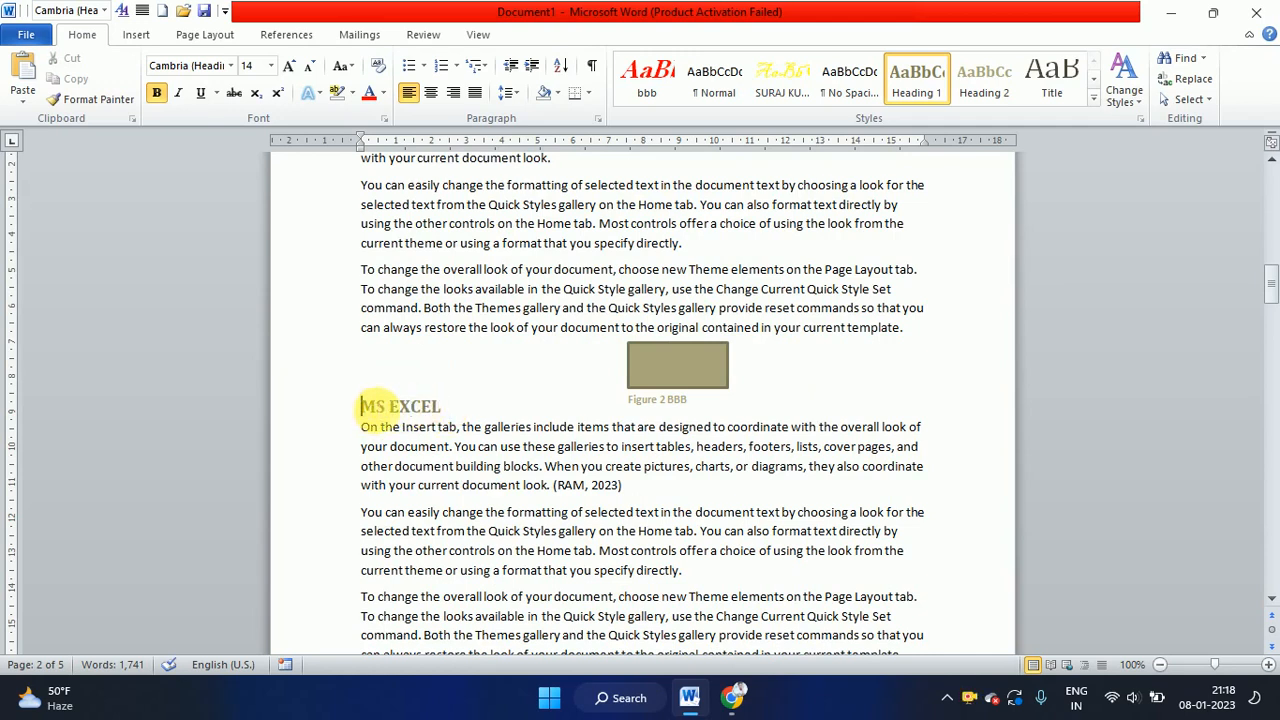
{"action": "left_click_drag", "start_coordinate": [360, 406], "coordinate": [443, 408]}
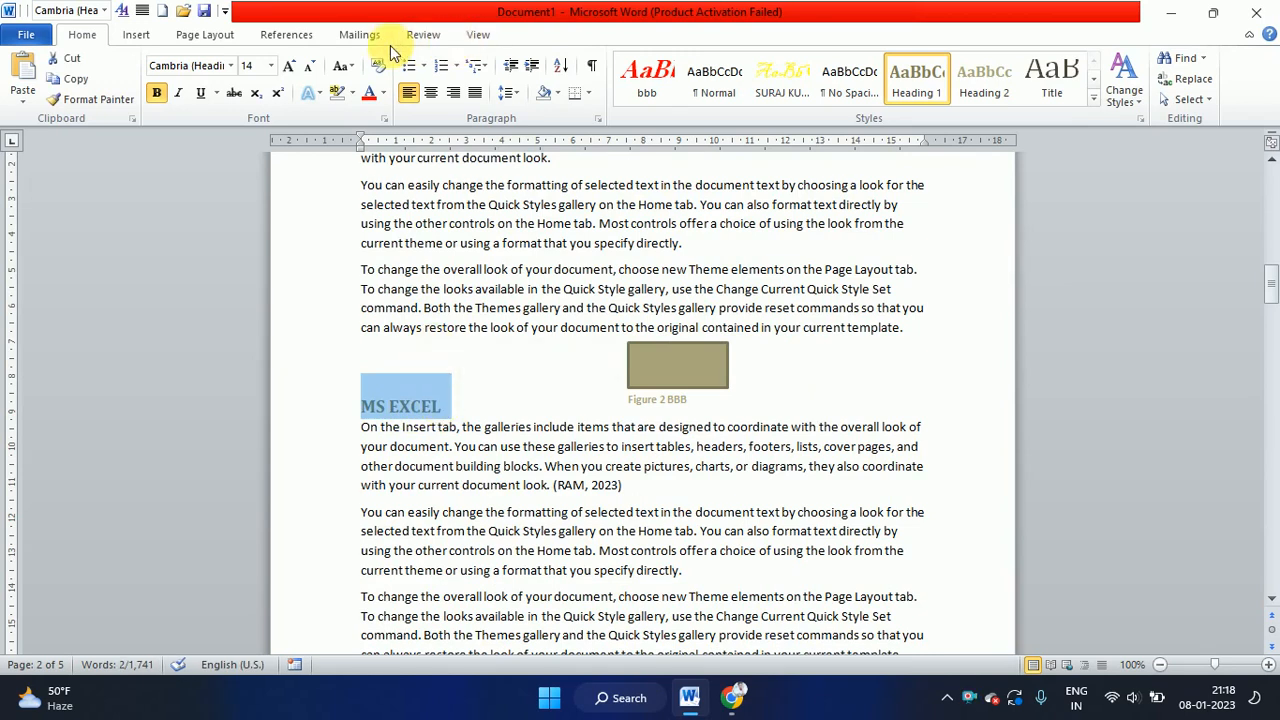
{"action": "left_click", "coordinate": [290, 36]}
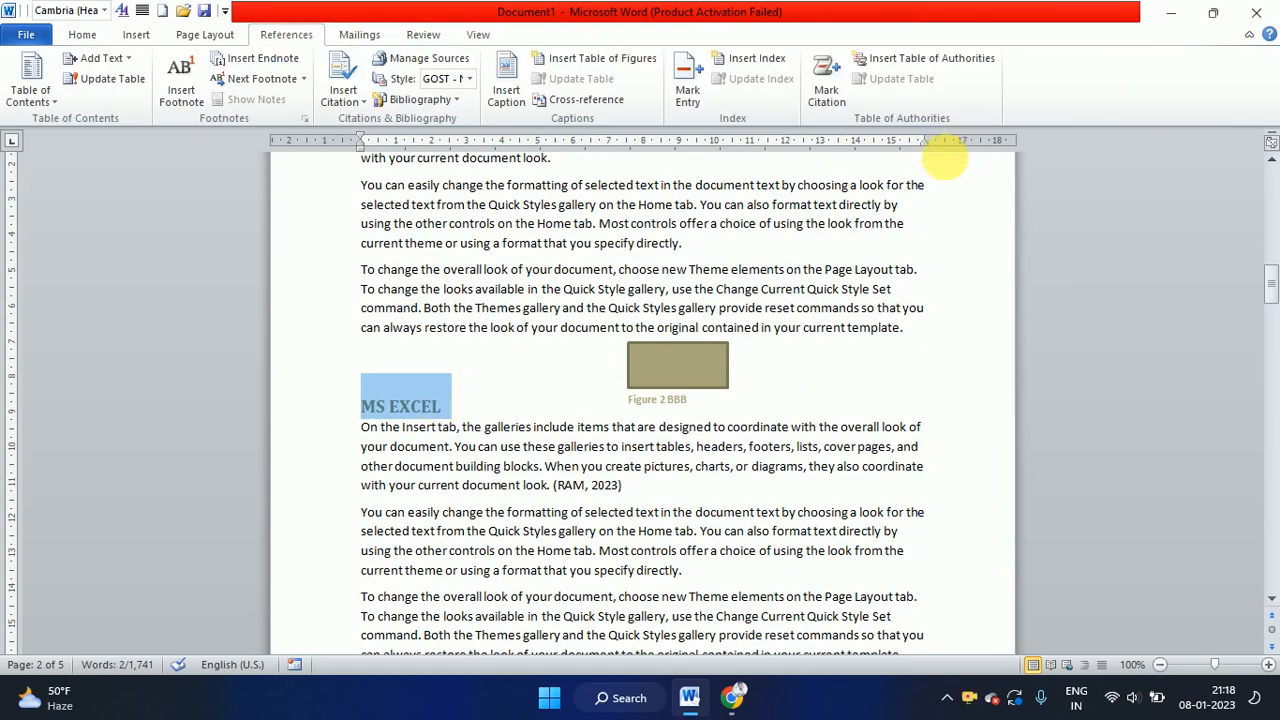
{"action": "left_click", "coordinate": [826, 100]}
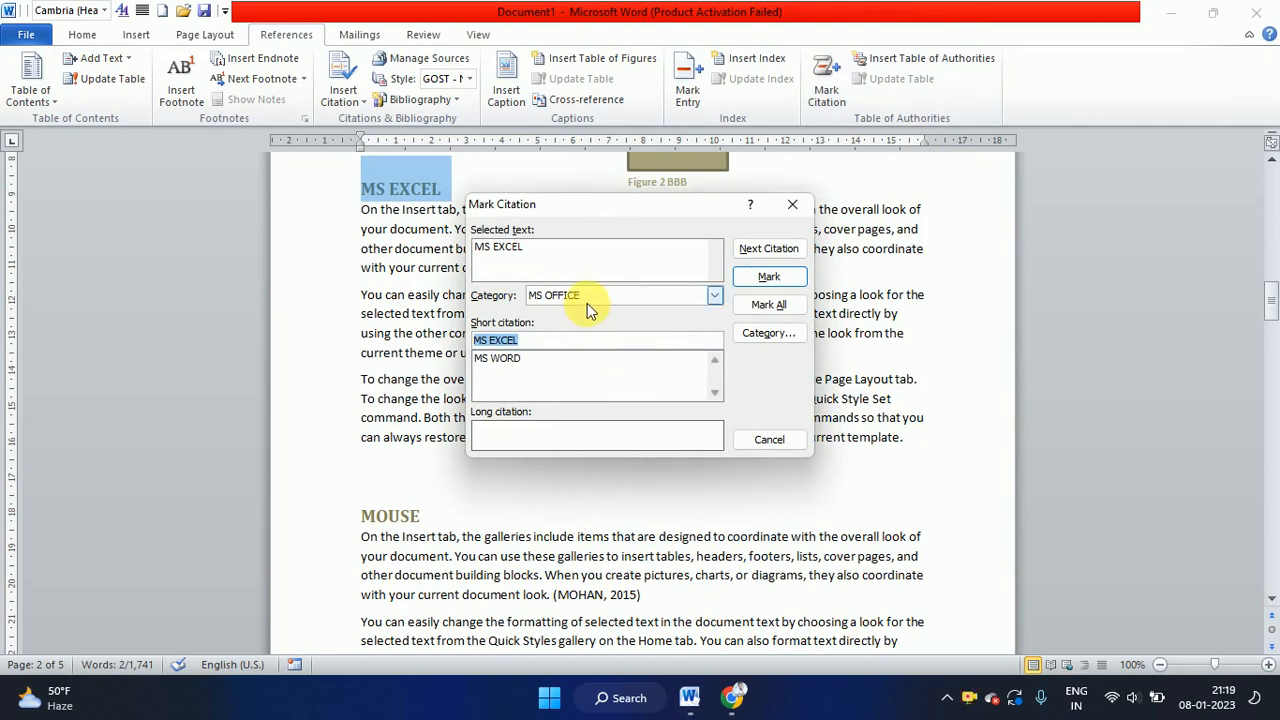
{"action": "left_click", "coordinate": [766, 282]}
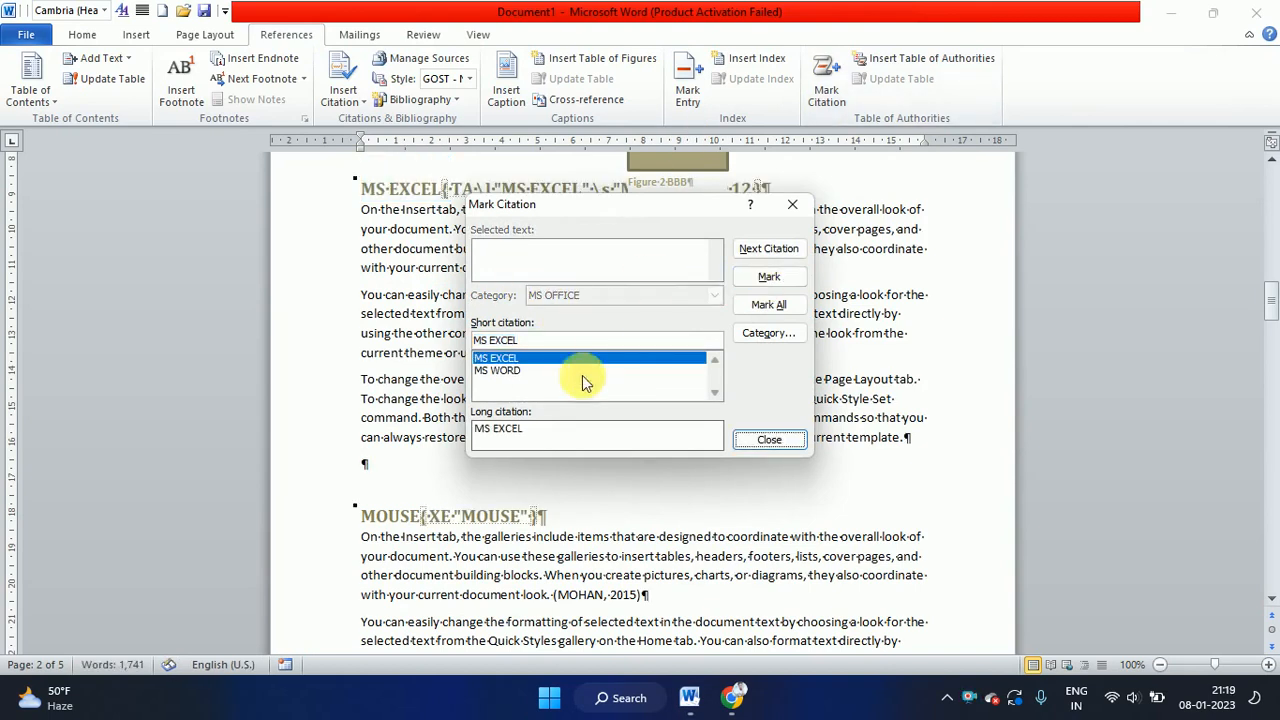
{"action": "left_click", "coordinate": [769, 437]}
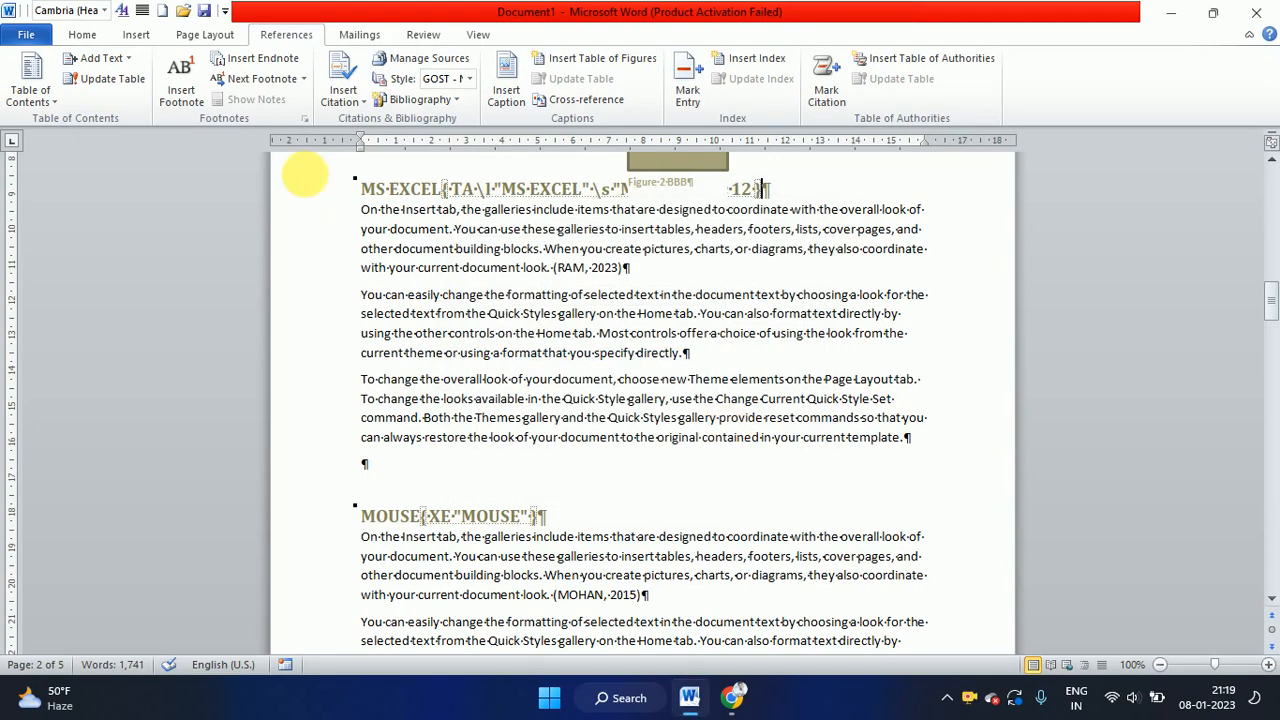
{"action": "left_click", "coordinate": [82, 34]}
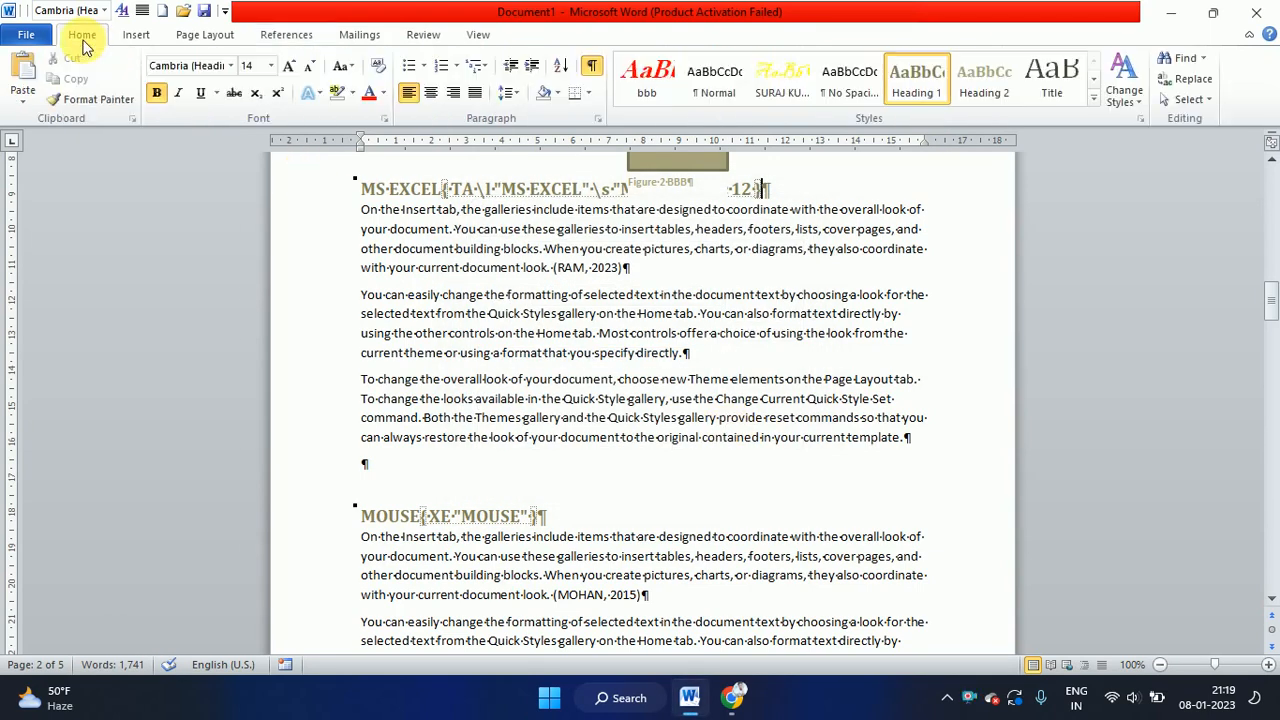
{"action": "left_click", "coordinate": [591, 68]}
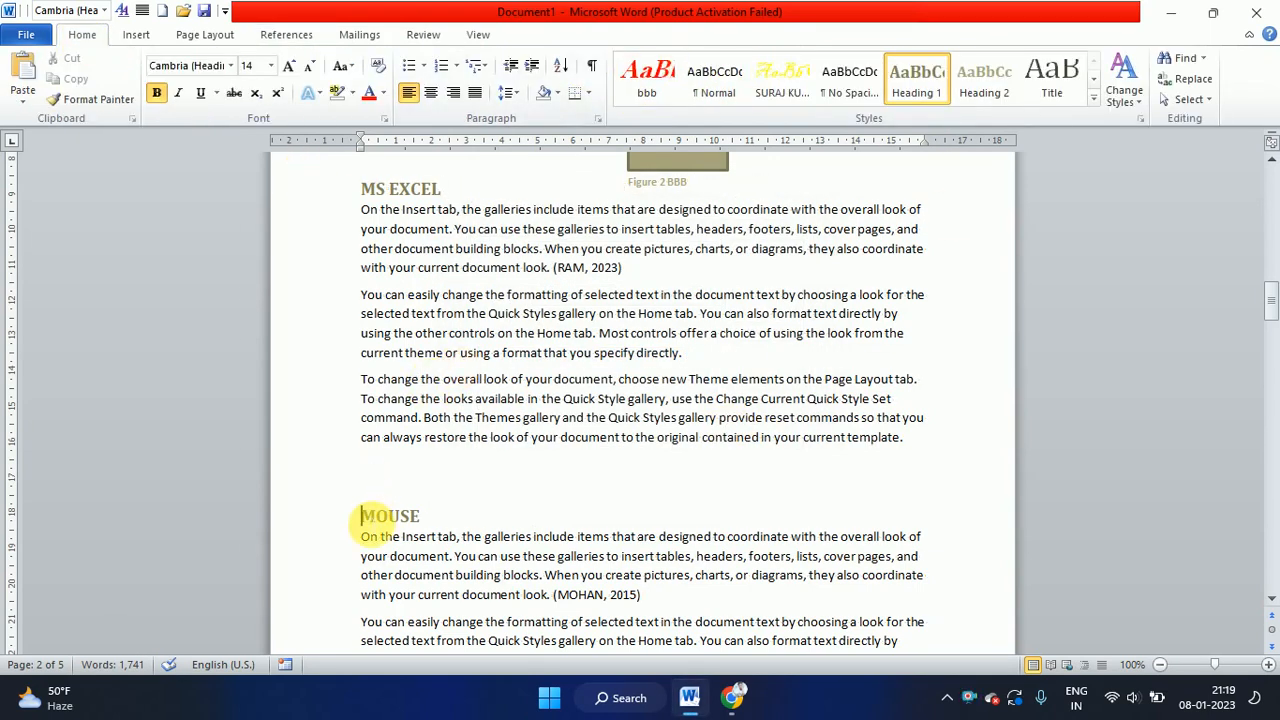
Mark the MOUSE heading on page 2 as a citation in the input category and hide the formatting marks
{"action": "left_click_drag", "start_coordinate": [363, 516], "coordinate": [419, 519]}
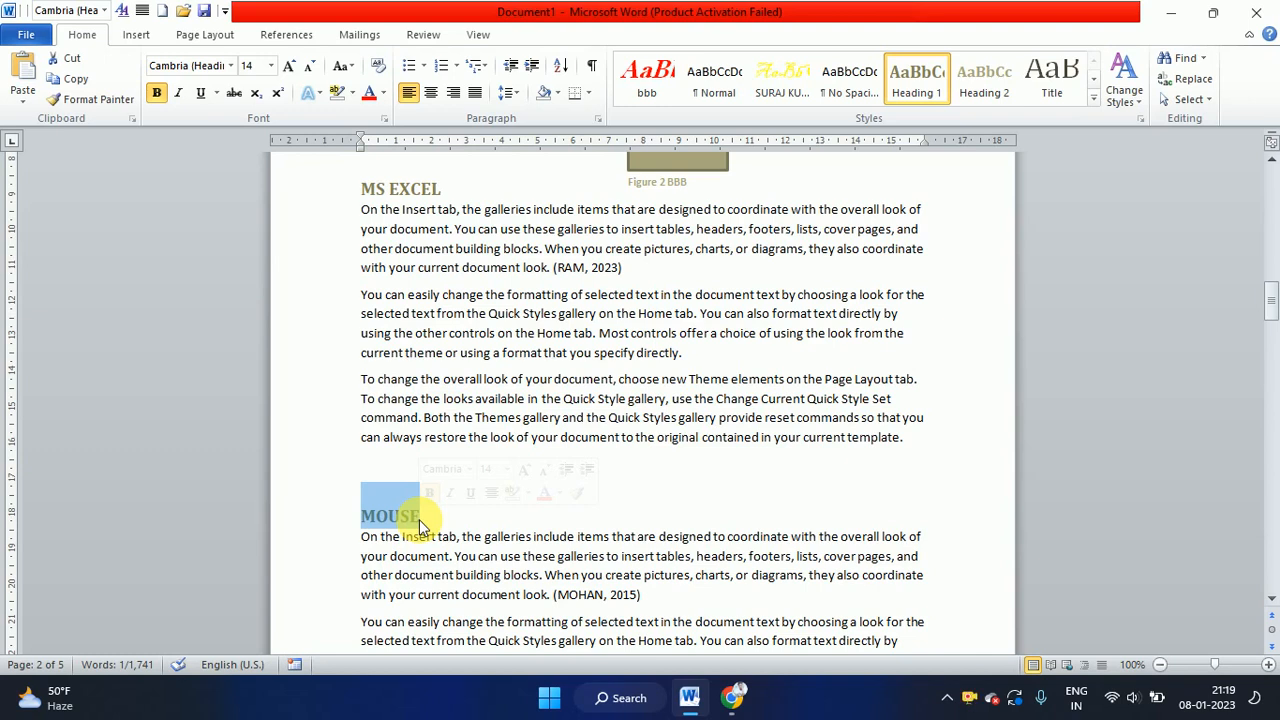
{"action": "left_click", "coordinate": [270, 36]}
{"action": "left_click", "coordinate": [826, 92]}
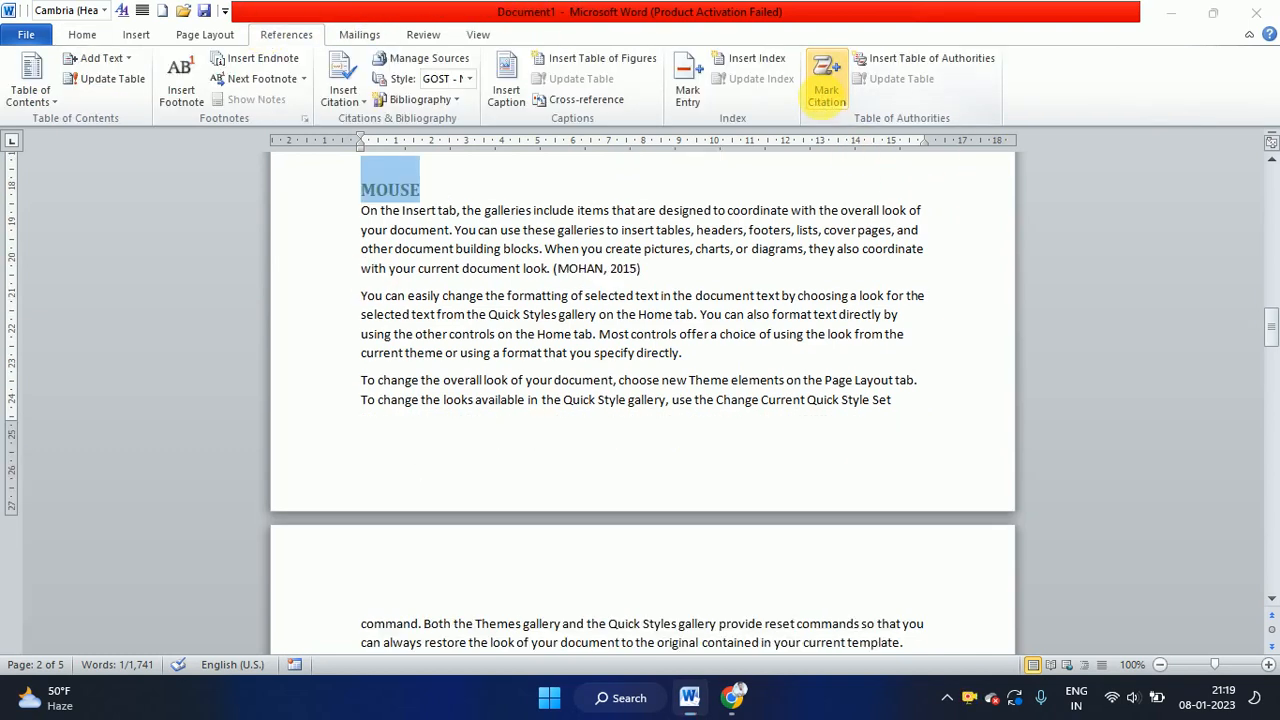
{"action": "left_click", "coordinate": [600, 297]}
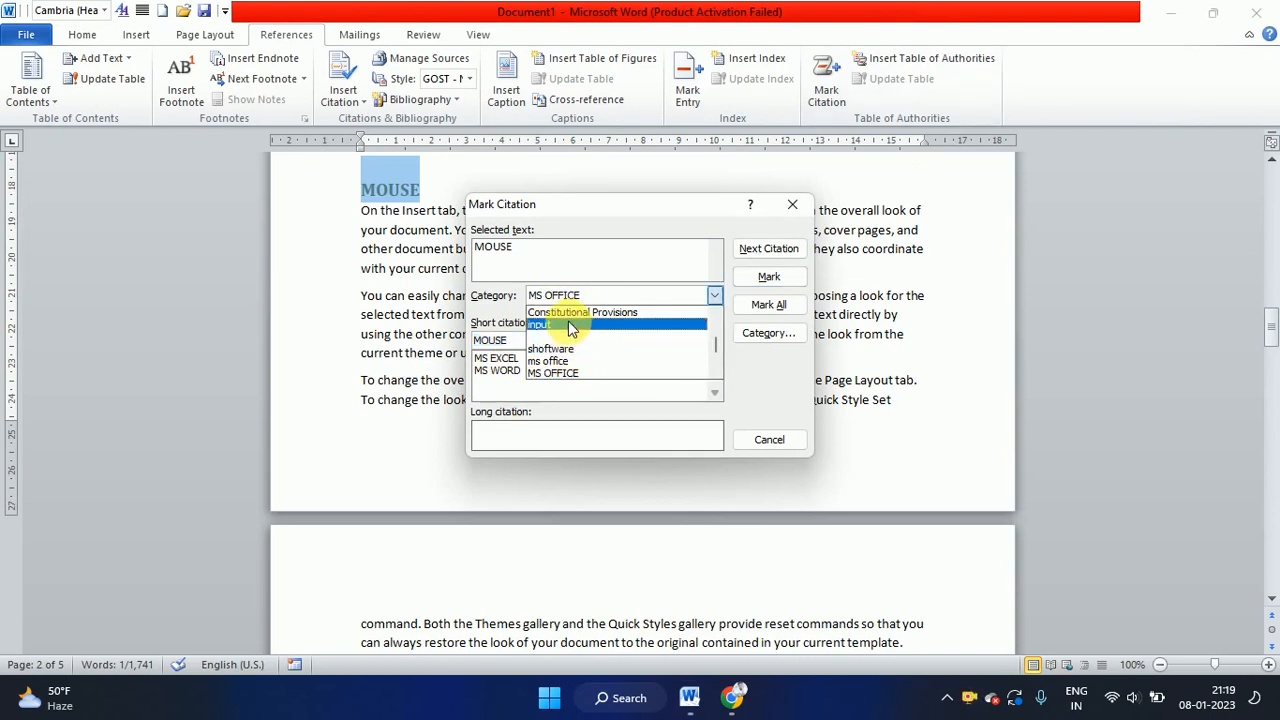
{"action": "left_click", "coordinate": [568, 324]}
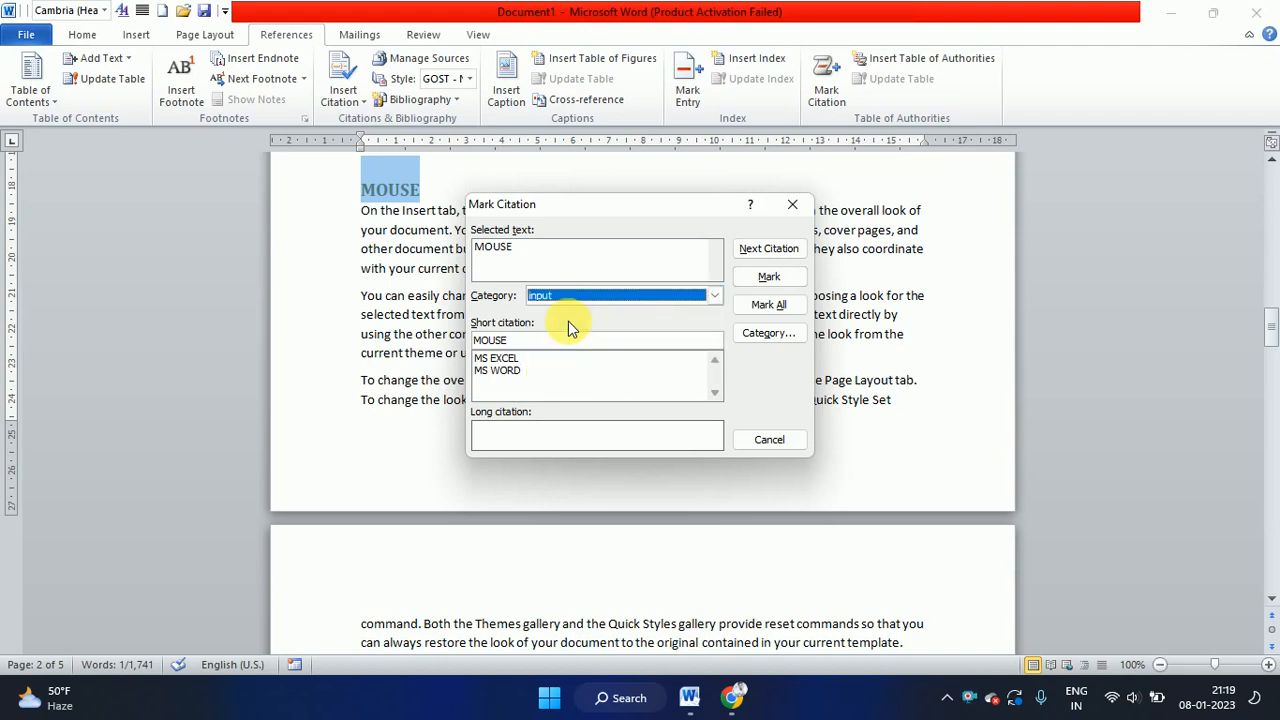
{"action": "left_click", "coordinate": [769, 280]}
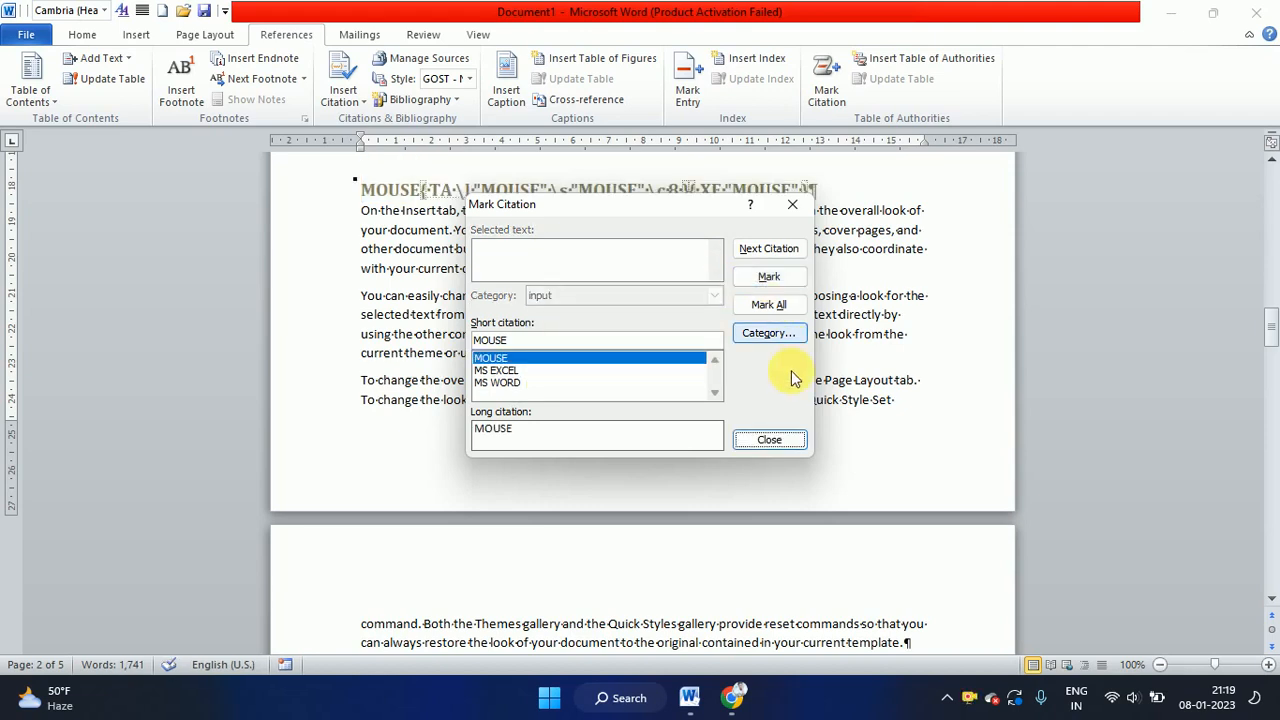
{"action": "left_click", "coordinate": [770, 440]}
{"action": "left_click", "coordinate": [82, 34]}
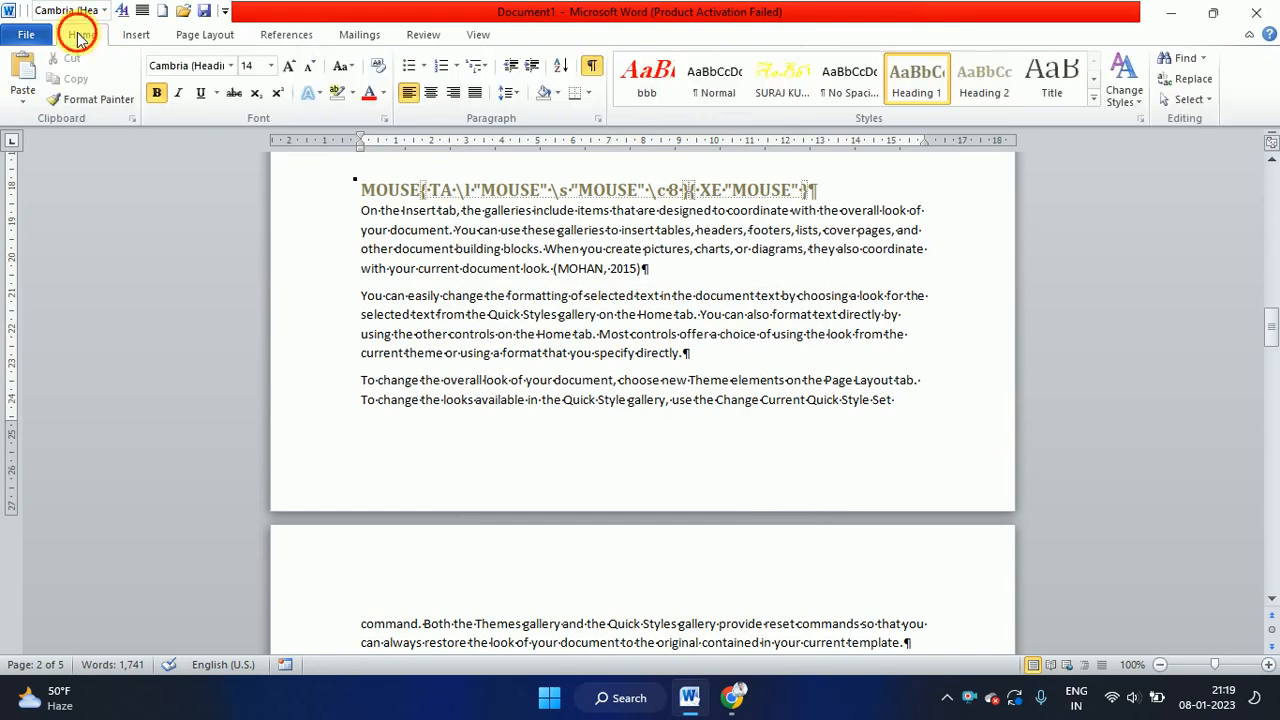
{"action": "left_click", "coordinate": [591, 68]}
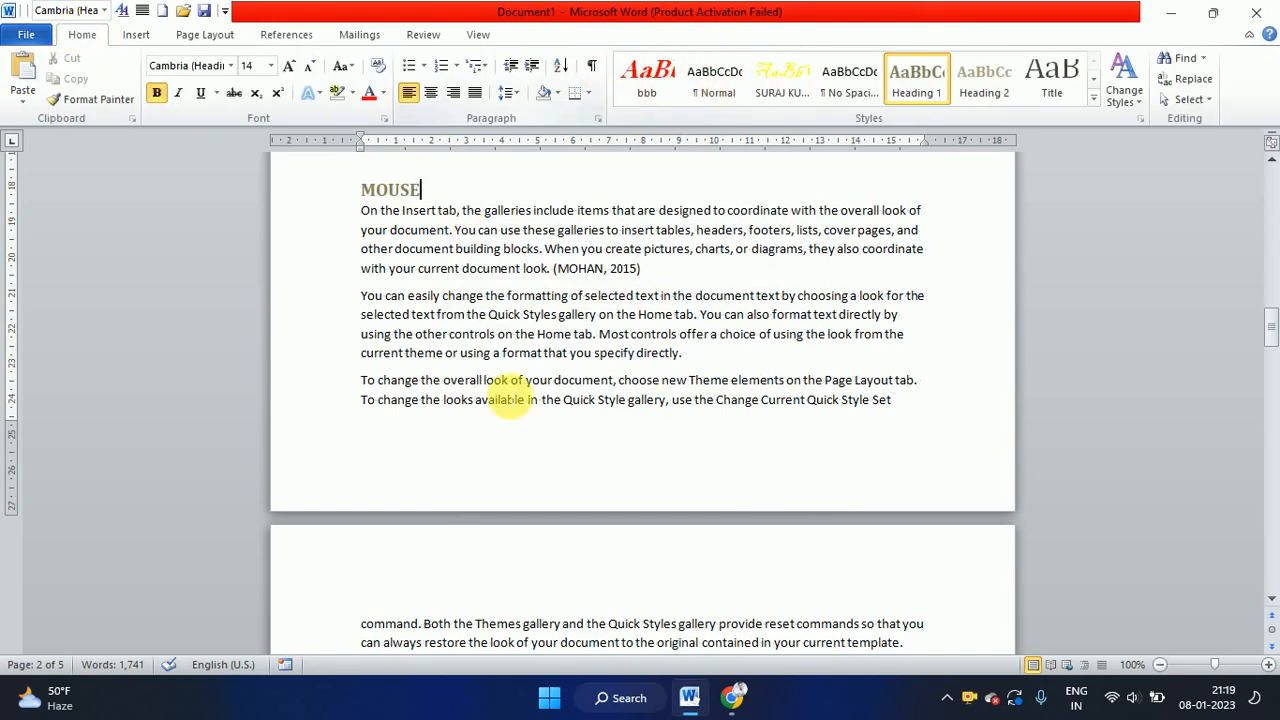
Mark the CPU heading on page 3 as a citation in the input category and hide the formatting marks
{"action": "left_click_drag", "start_coordinate": [1272, 336], "coordinate": [1272, 388]}
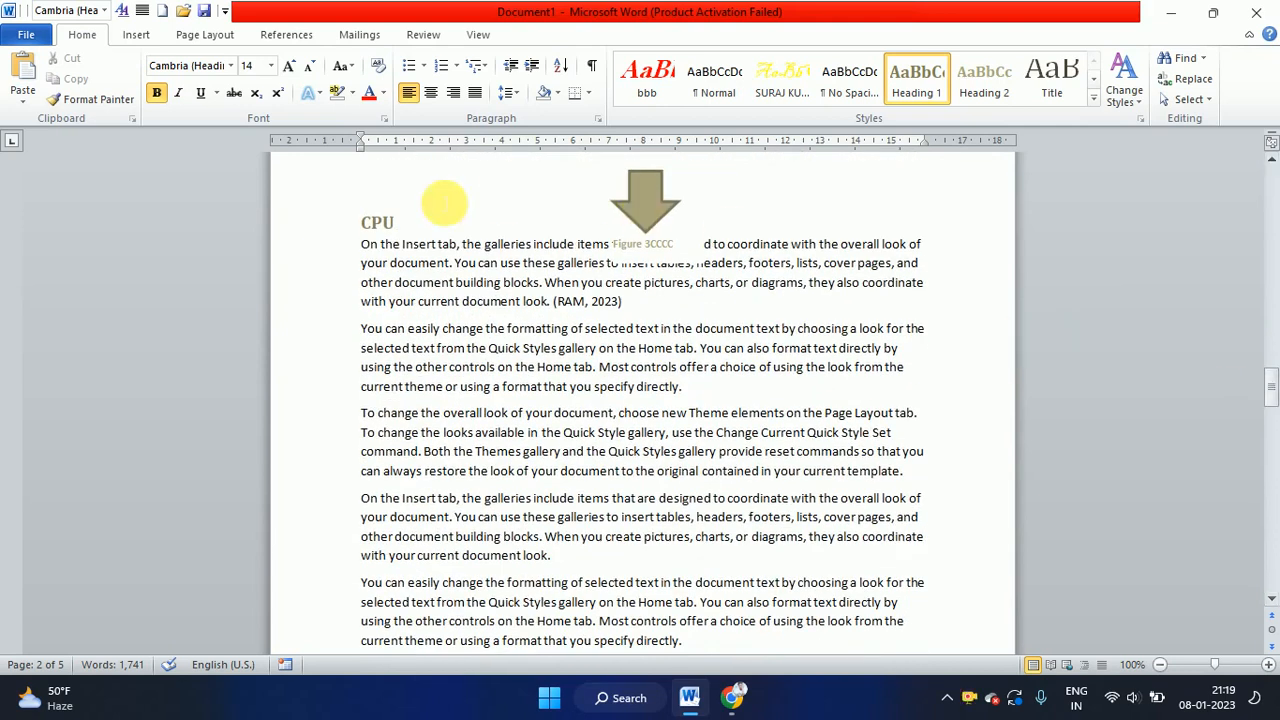
{"action": "left_click_drag", "start_coordinate": [362, 222], "coordinate": [398, 229]}
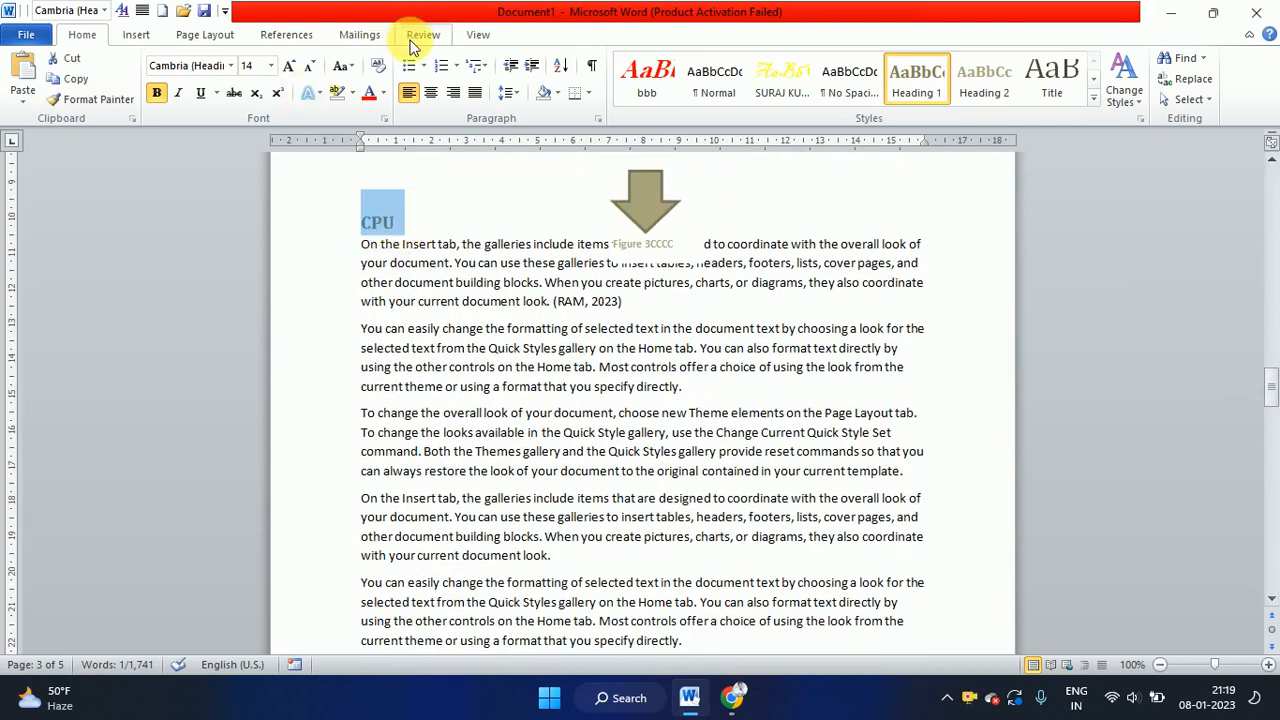
{"action": "left_click", "coordinate": [287, 38]}
{"action": "left_click", "coordinate": [826, 80]}
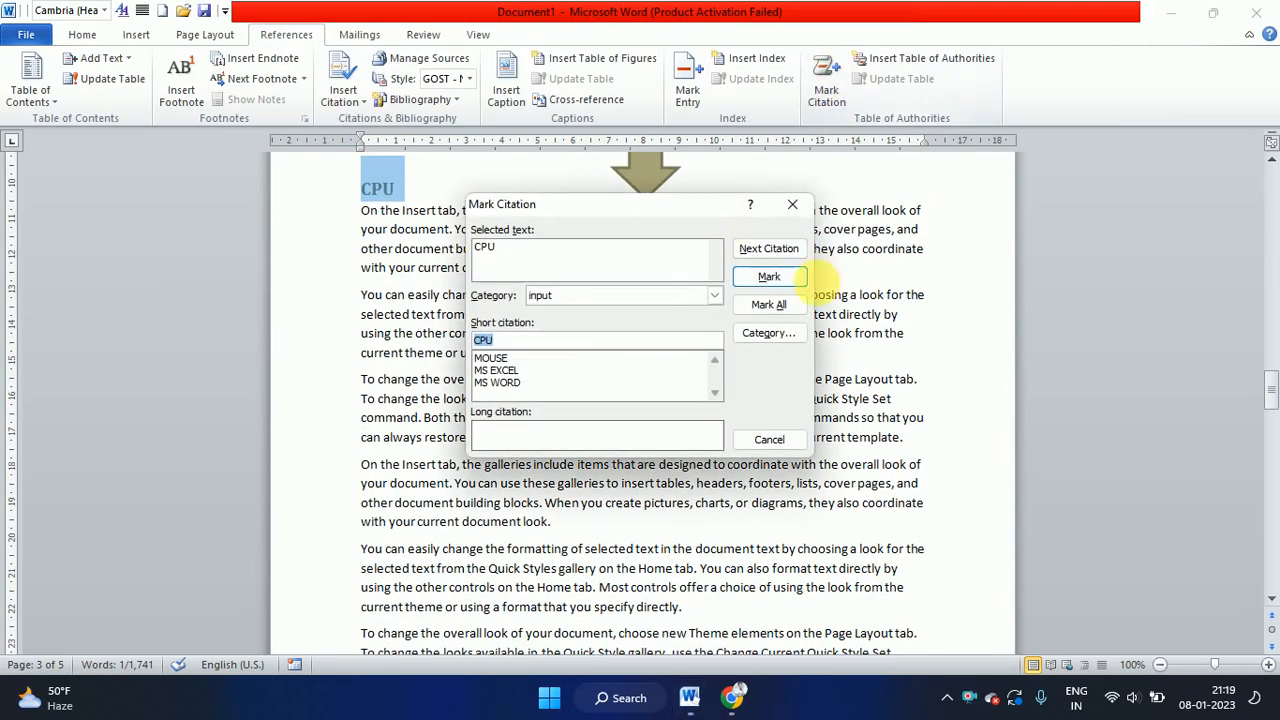
{"action": "left_click", "coordinate": [774, 284]}
{"action": "left_click", "coordinate": [765, 440]}
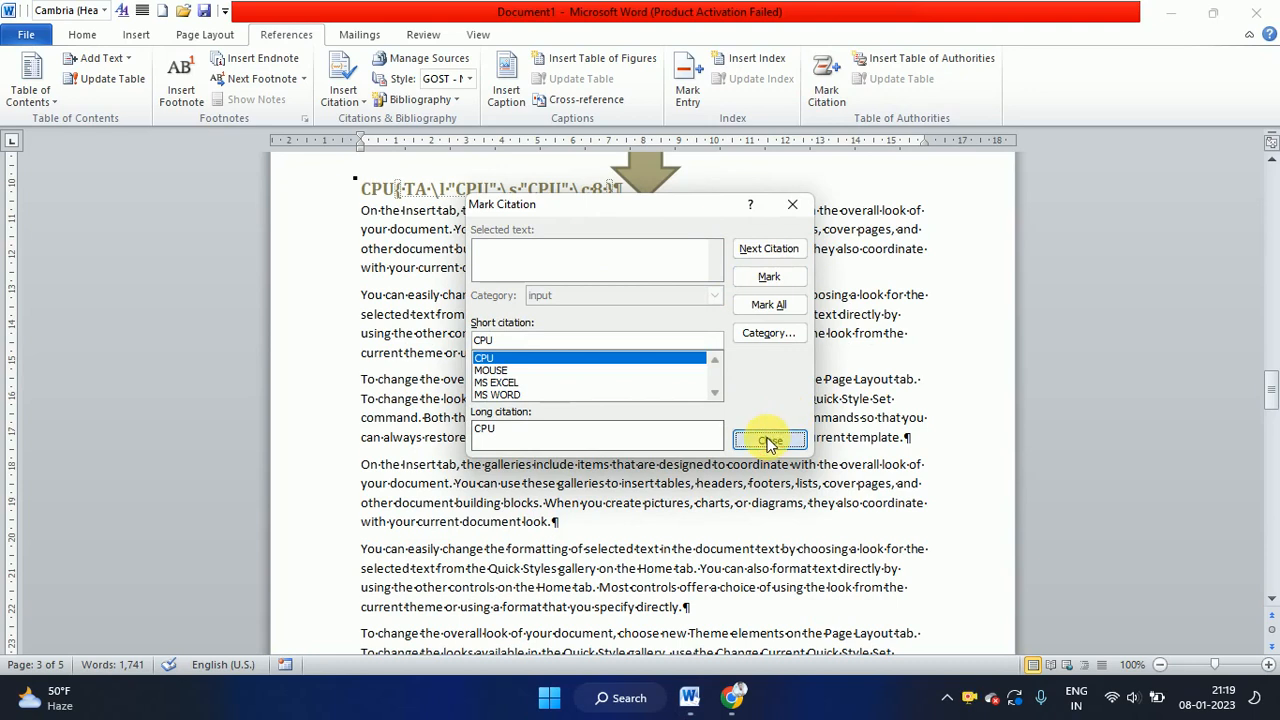
{"action": "left_click", "coordinate": [82, 35]}
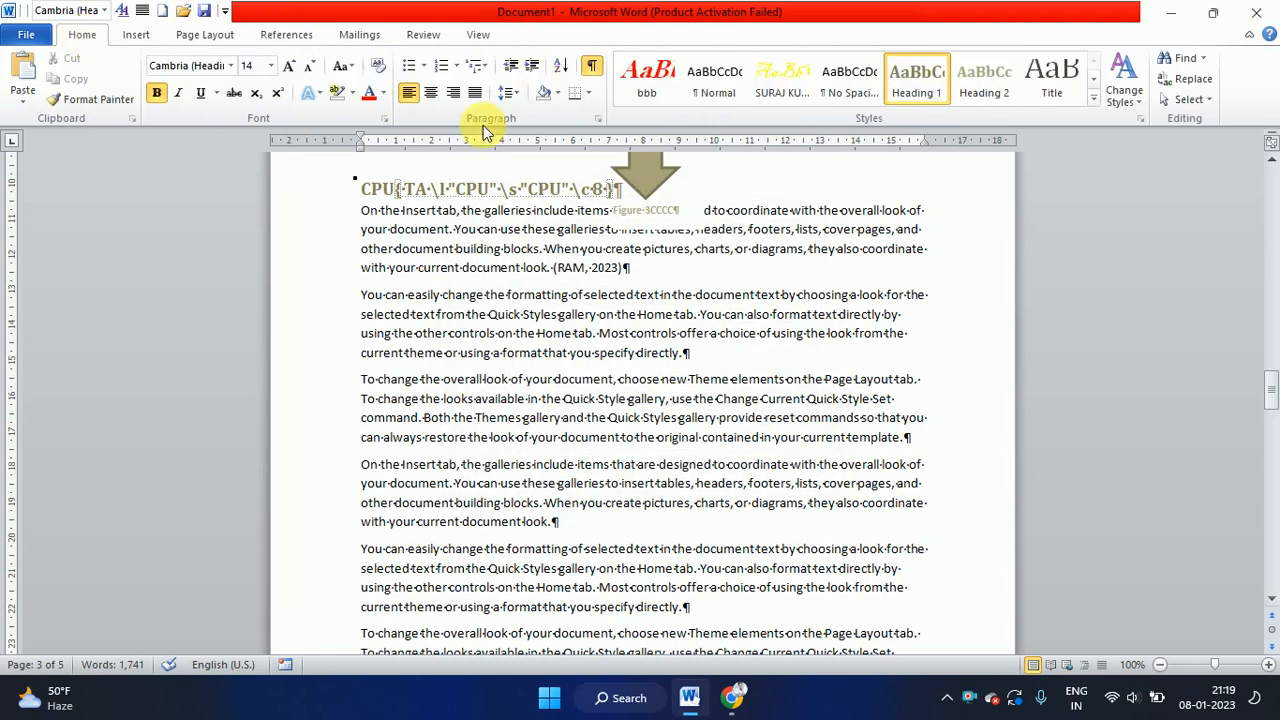
{"action": "left_click", "coordinate": [590, 68]}
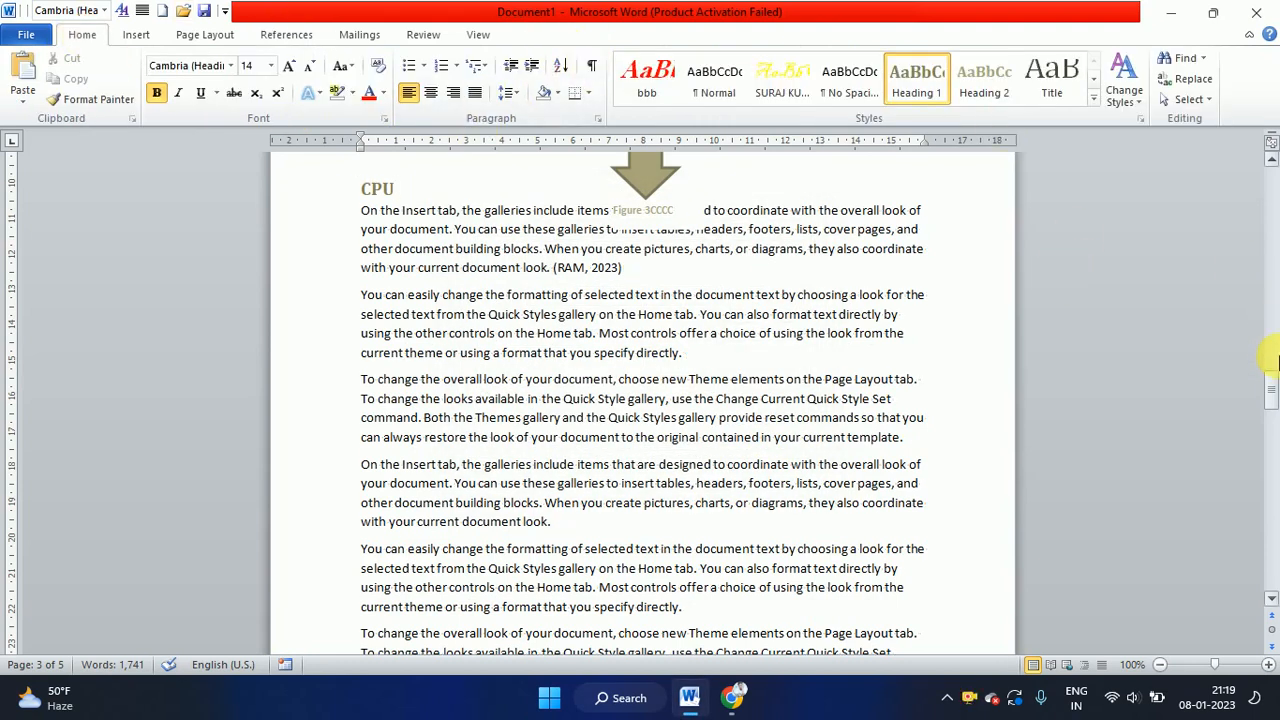
Mark the PANDRIVE heading on page 4 as a citation in the shoftware category and hide the formatting marks
{"action": "left_click_drag", "start_coordinate": [1275, 385], "coordinate": [1271, 438]}
{"action": "left_click", "coordinate": [363, 300]}
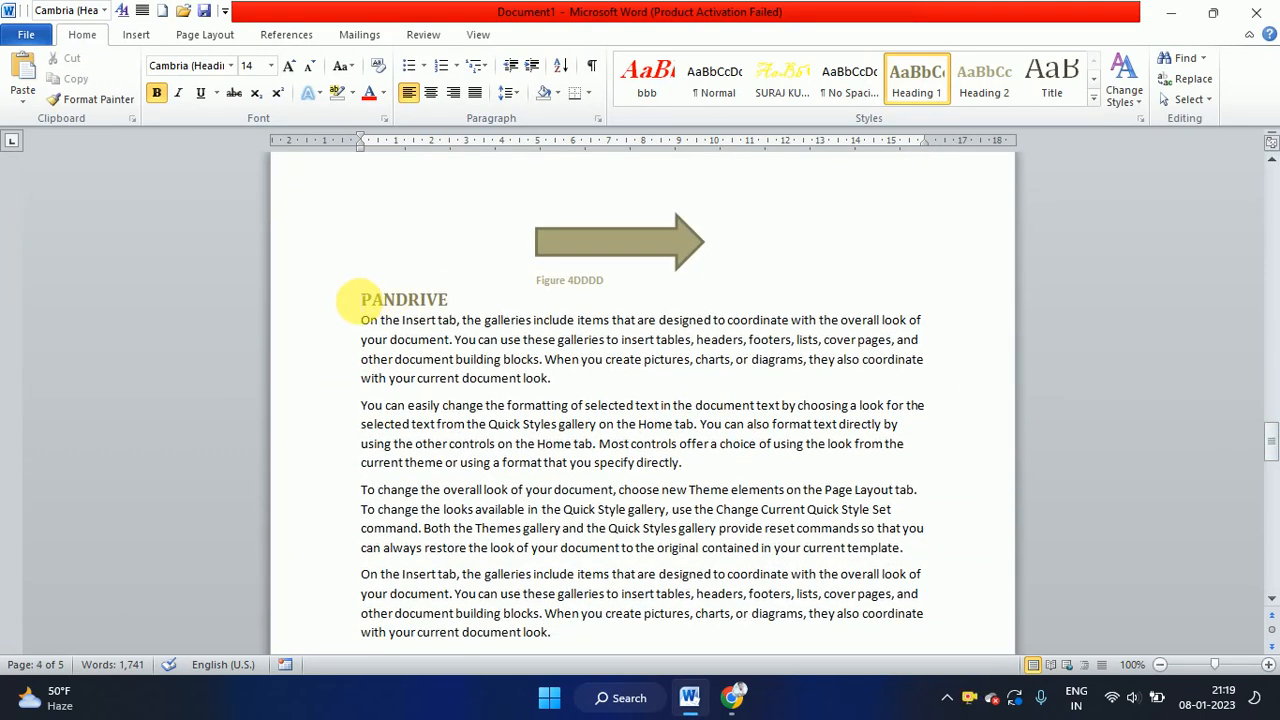
{"action": "left_click_drag", "start_coordinate": [363, 300], "coordinate": [446, 303]}
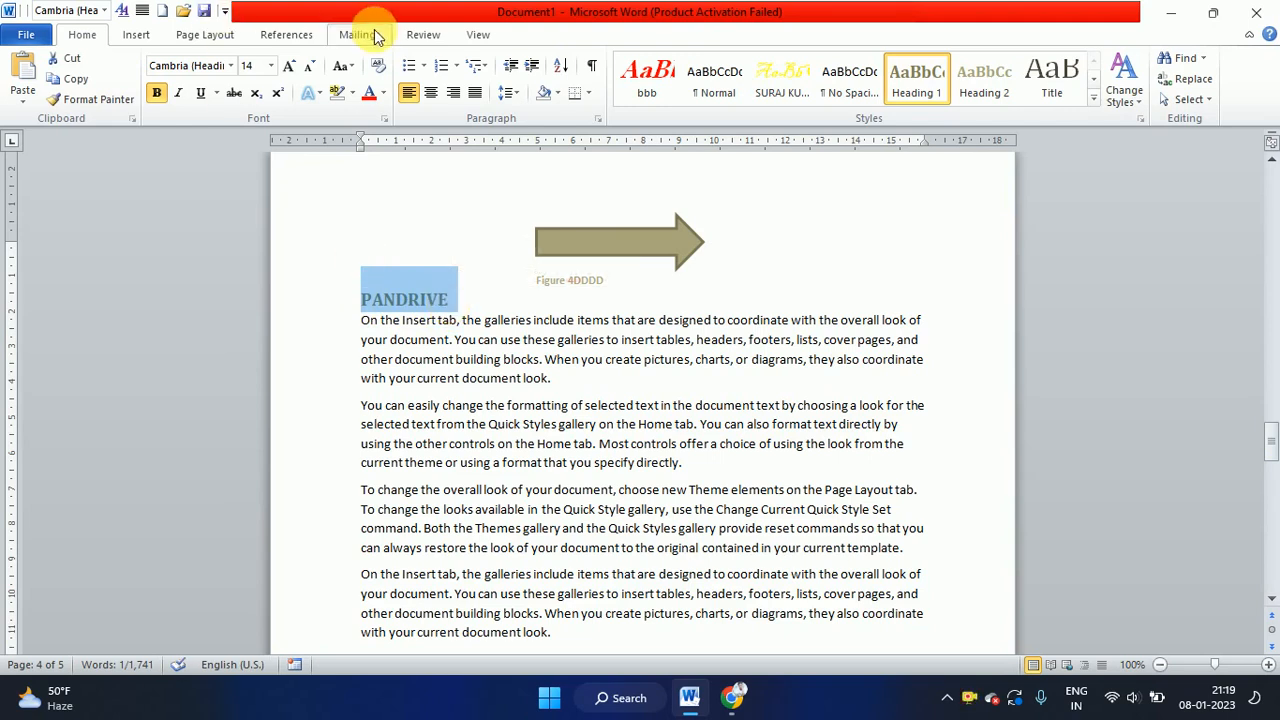
{"action": "left_click", "coordinate": [291, 36]}
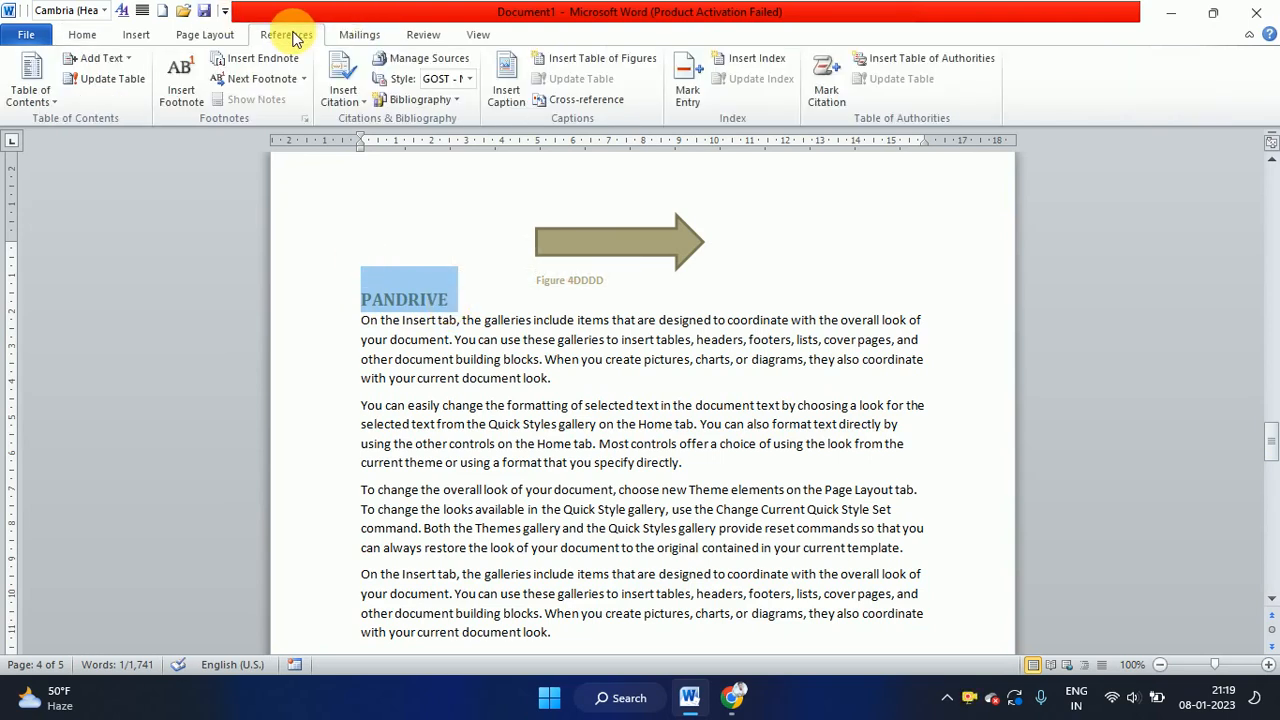
{"action": "left_click", "coordinate": [826, 85]}
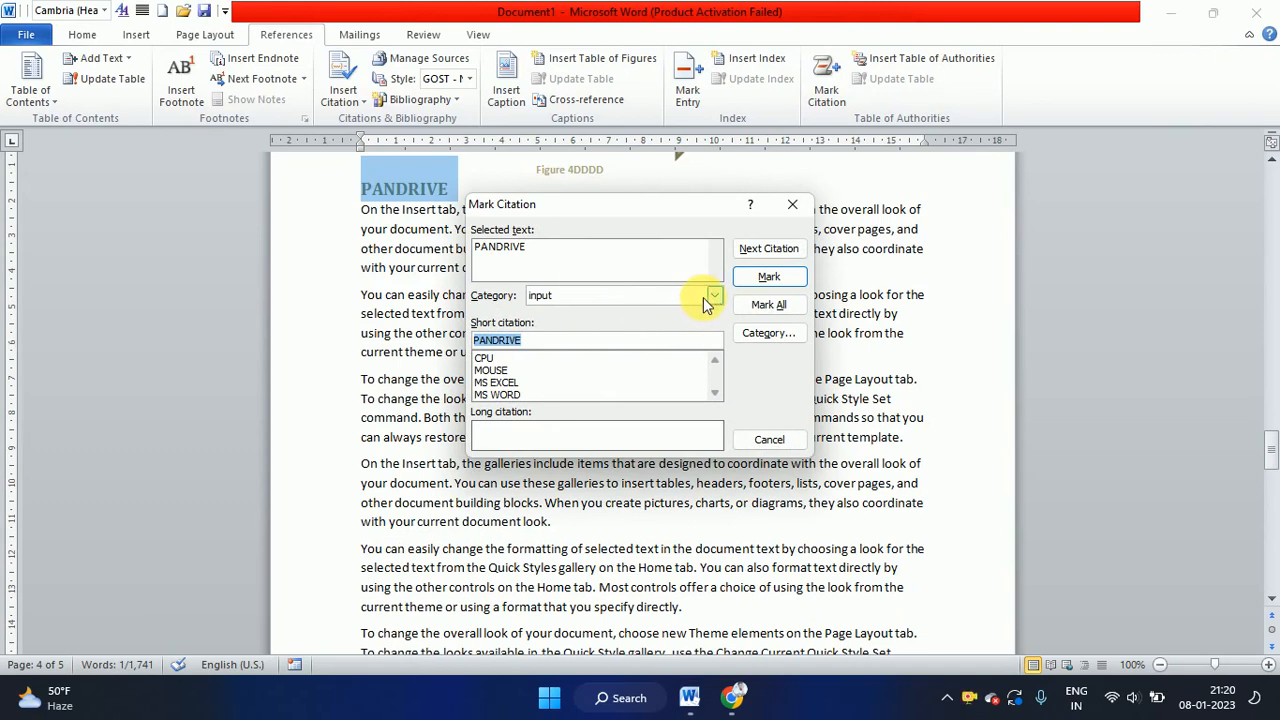
{"action": "left_click", "coordinate": [717, 297]}
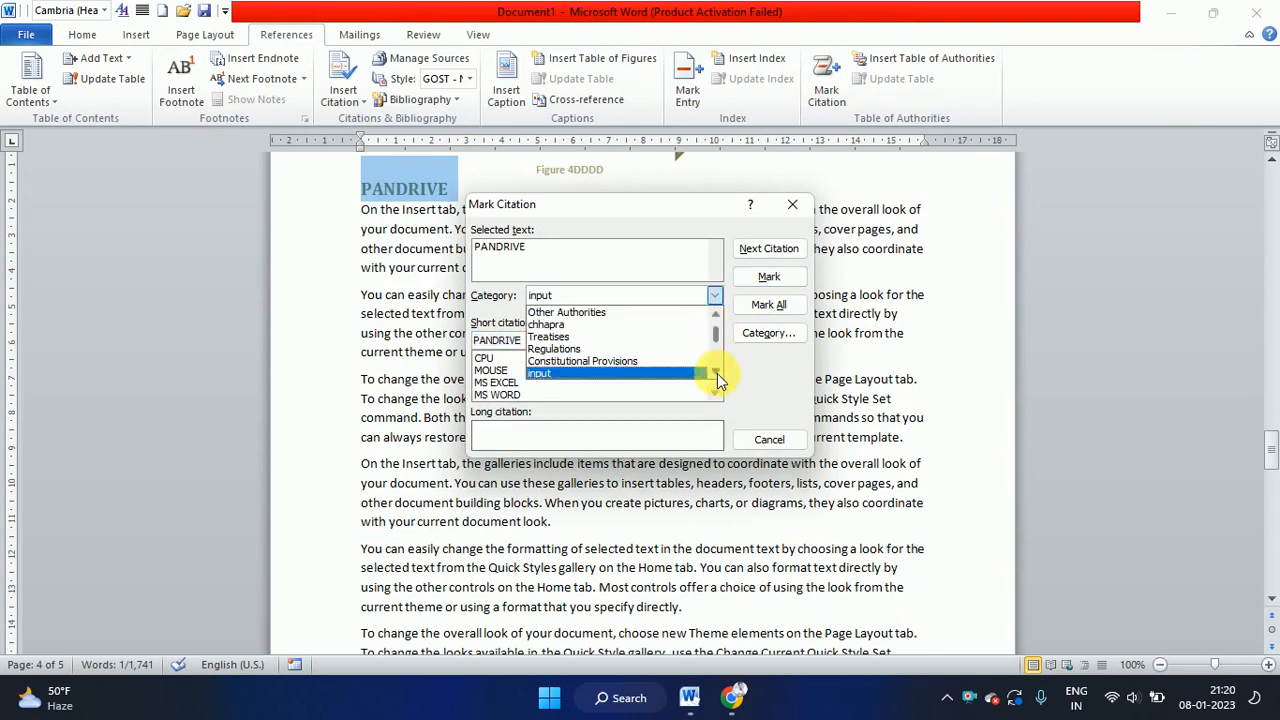
{"action": "left_click", "coordinate": [716, 374]}
{"action": "left_click", "coordinate": [716, 374]}
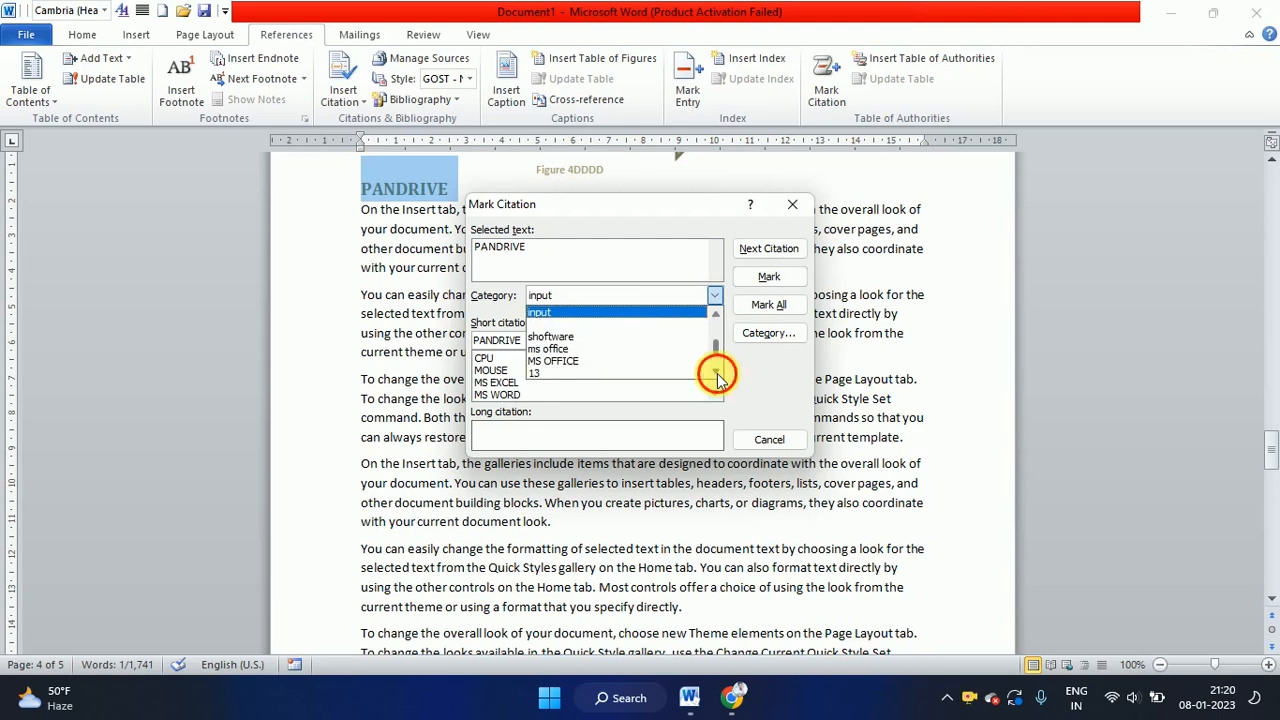
{"action": "left_click", "coordinate": [580, 337]}
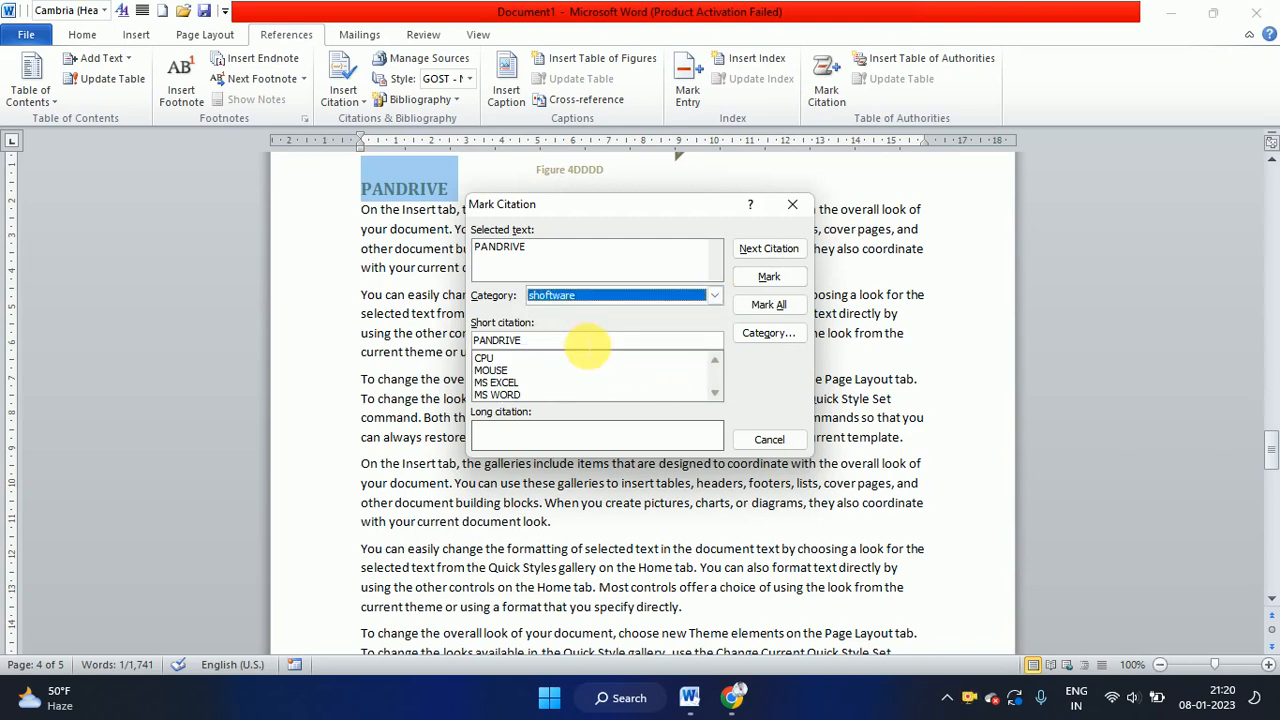
{"action": "left_click", "coordinate": [772, 279]}
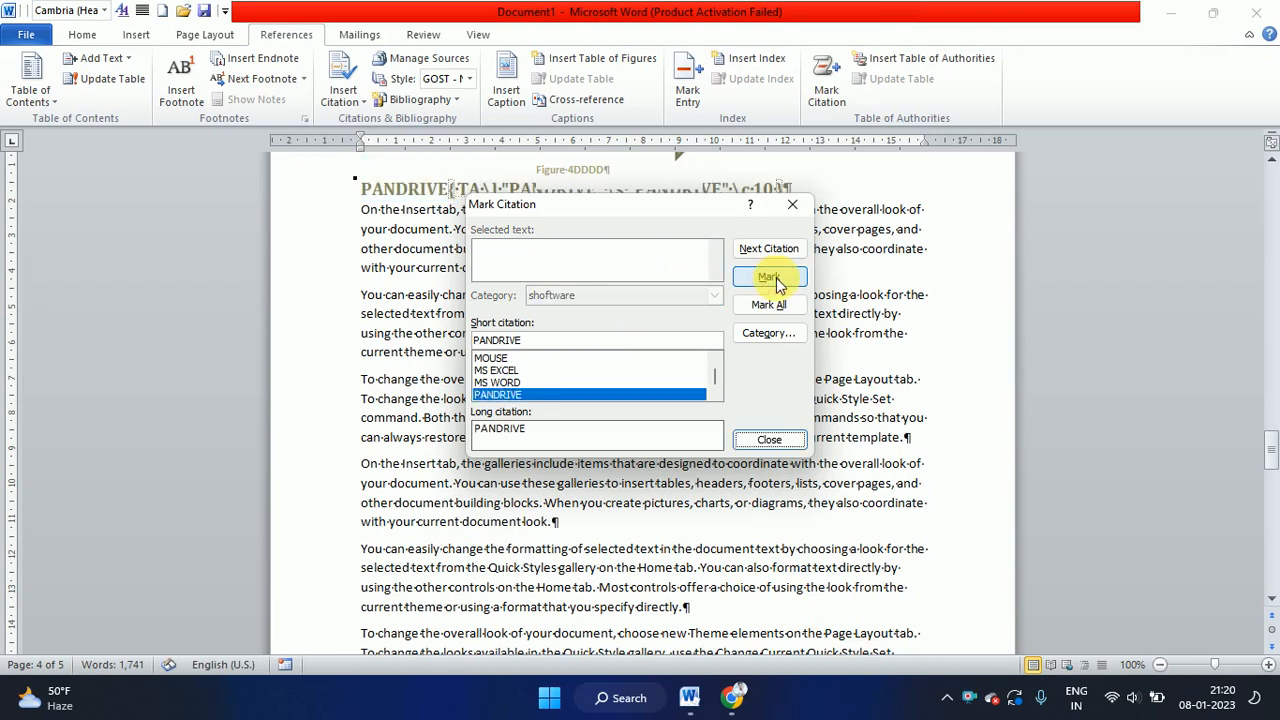
{"action": "left_click", "coordinate": [764, 440]}
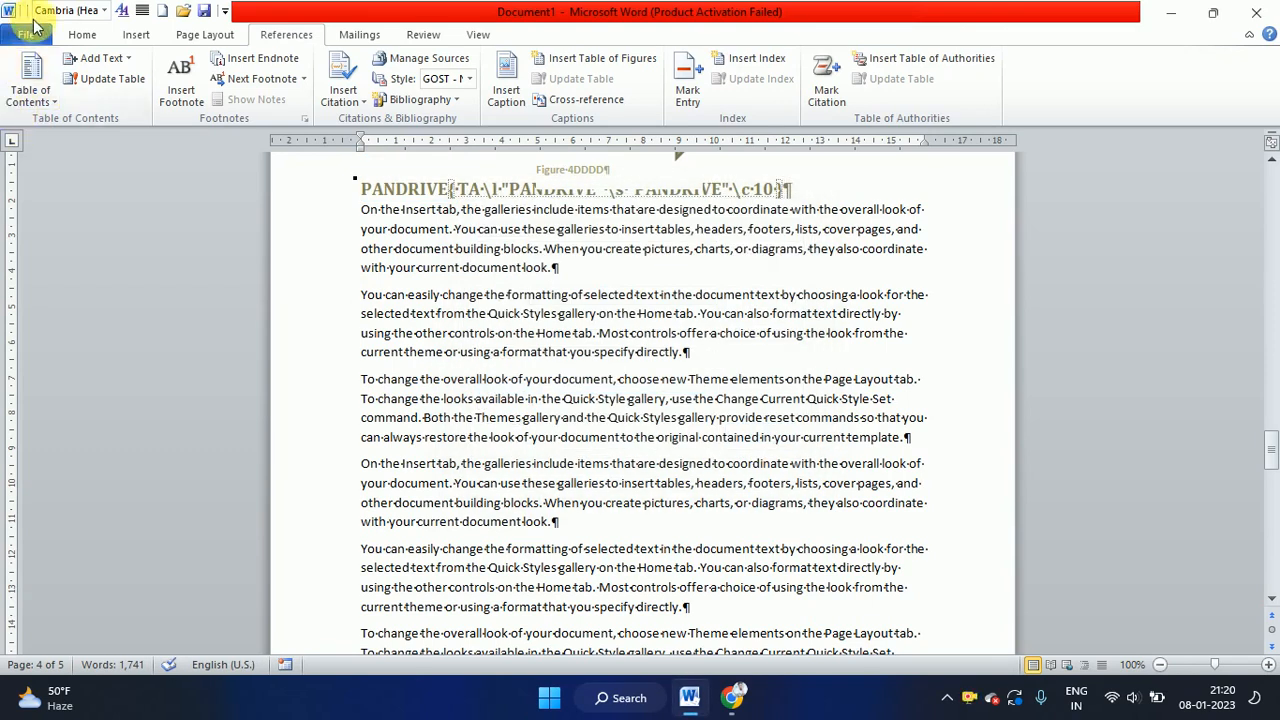
{"action": "left_click", "coordinate": [82, 34]}
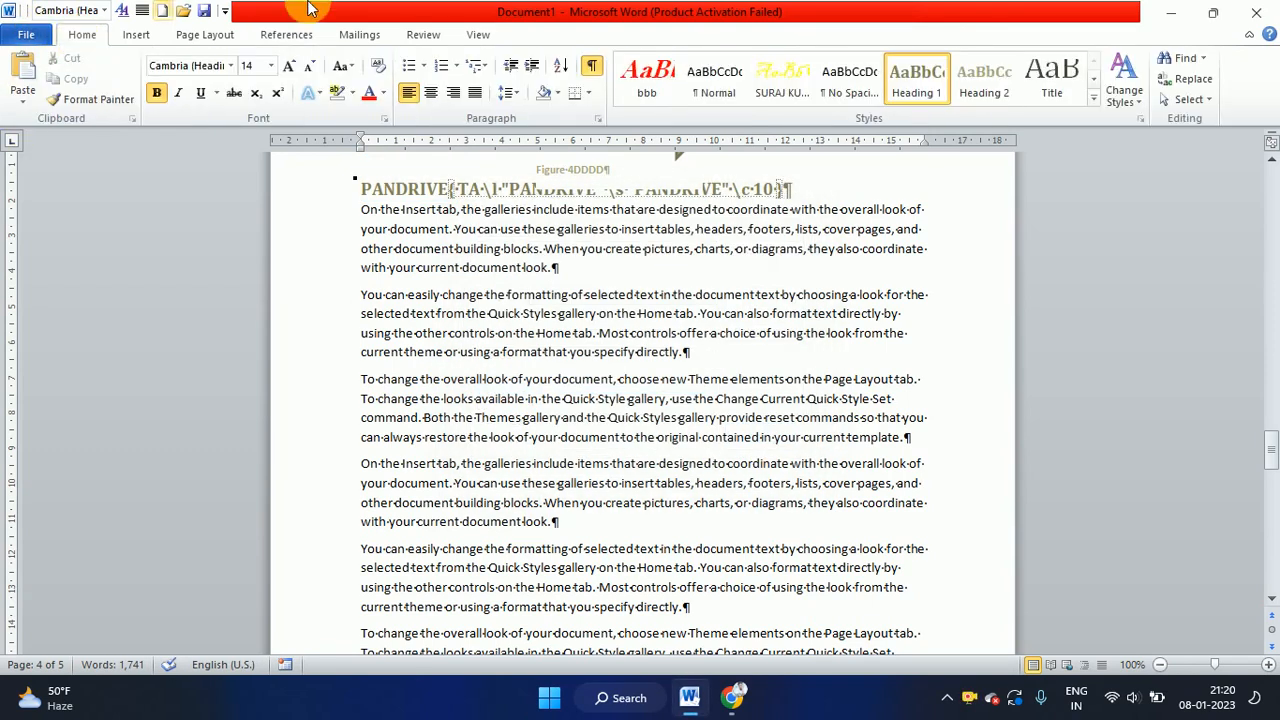
{"action": "left_click", "coordinate": [592, 72]}
Insert a table of authorities covering all categories on page 1, above the circle and the MS WORD heading
{"action": "left_click_drag", "start_coordinate": [1271, 447], "coordinate": [1238, 229]}
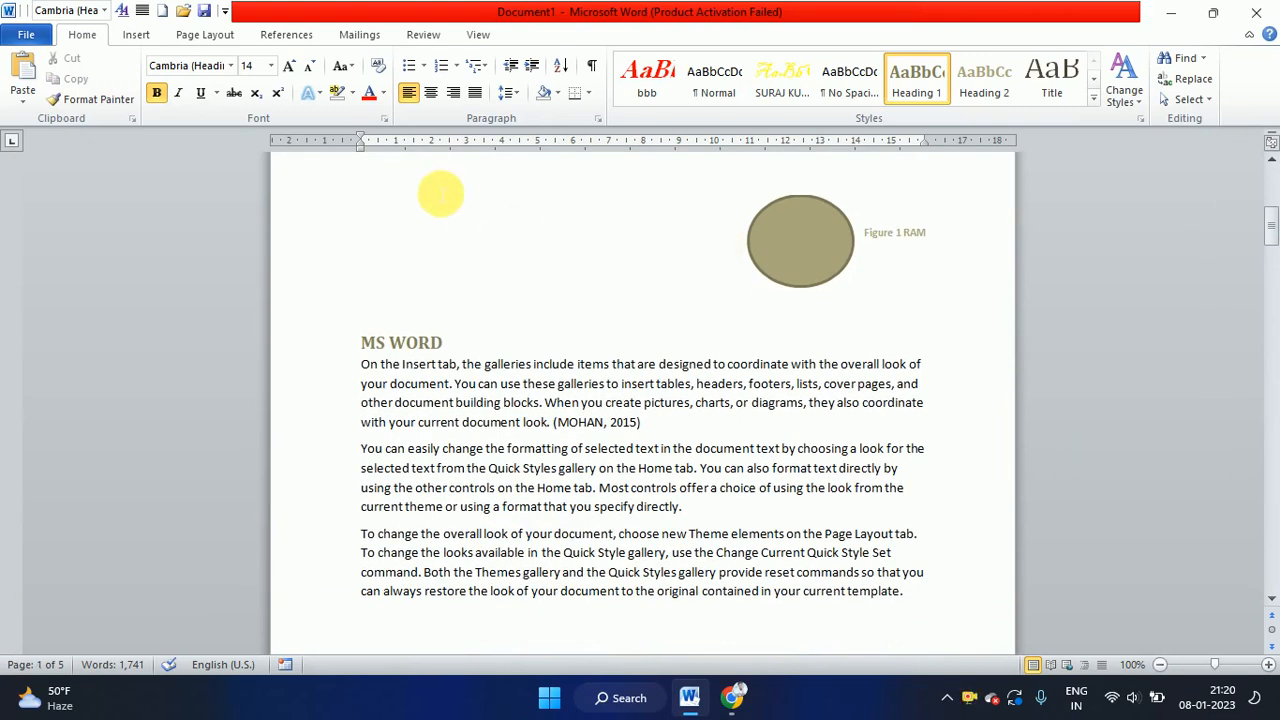
{"action": "left_click", "coordinate": [433, 186]}
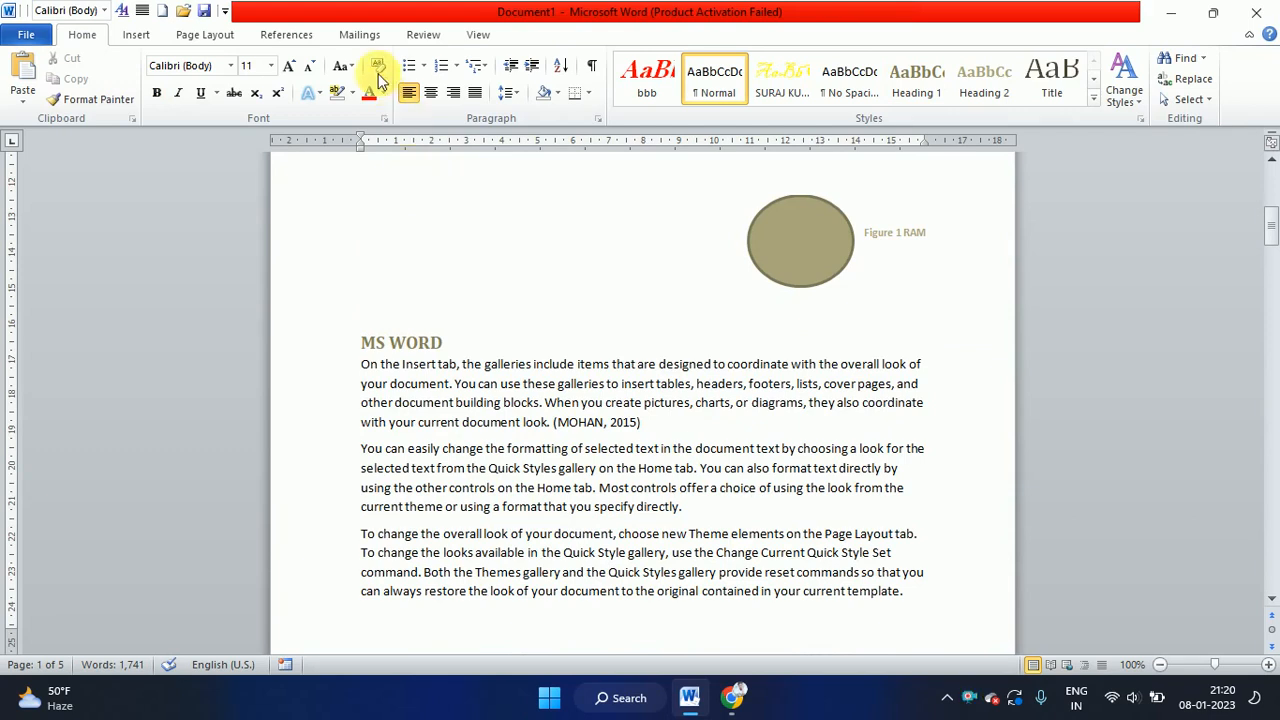
{"action": "left_click", "coordinate": [288, 34]}
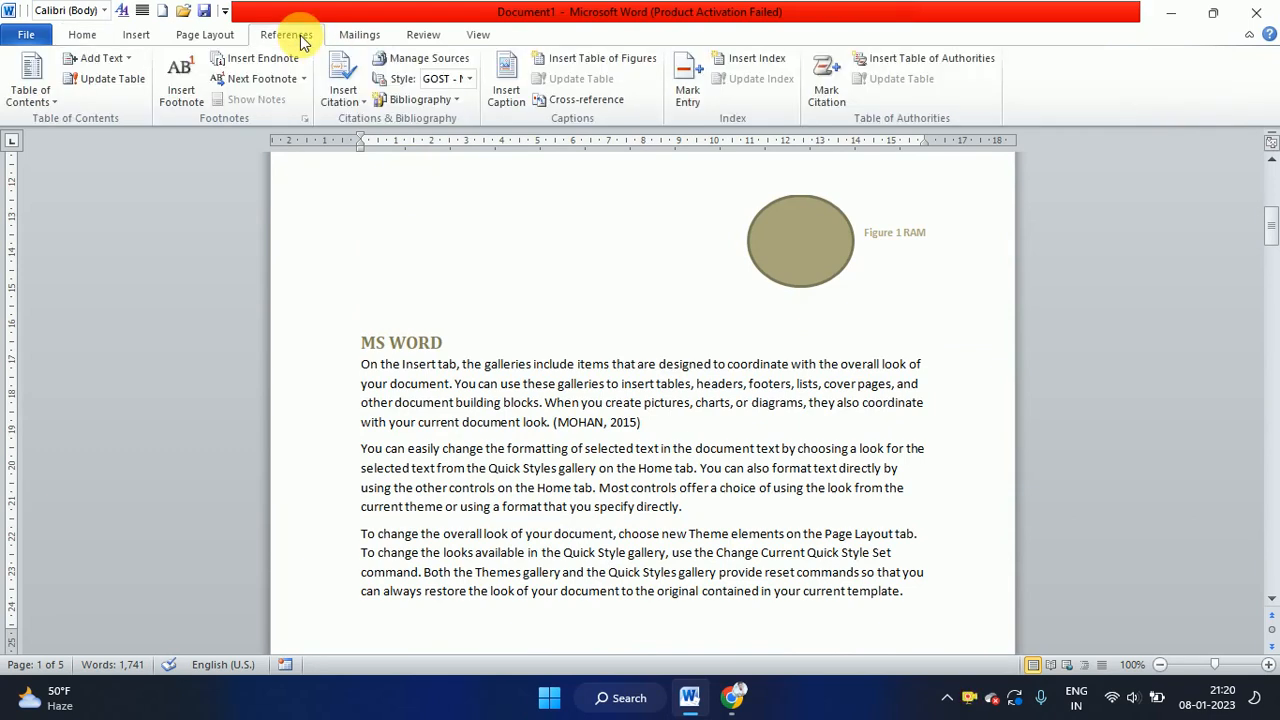
{"action": "left_click", "coordinate": [935, 62]}
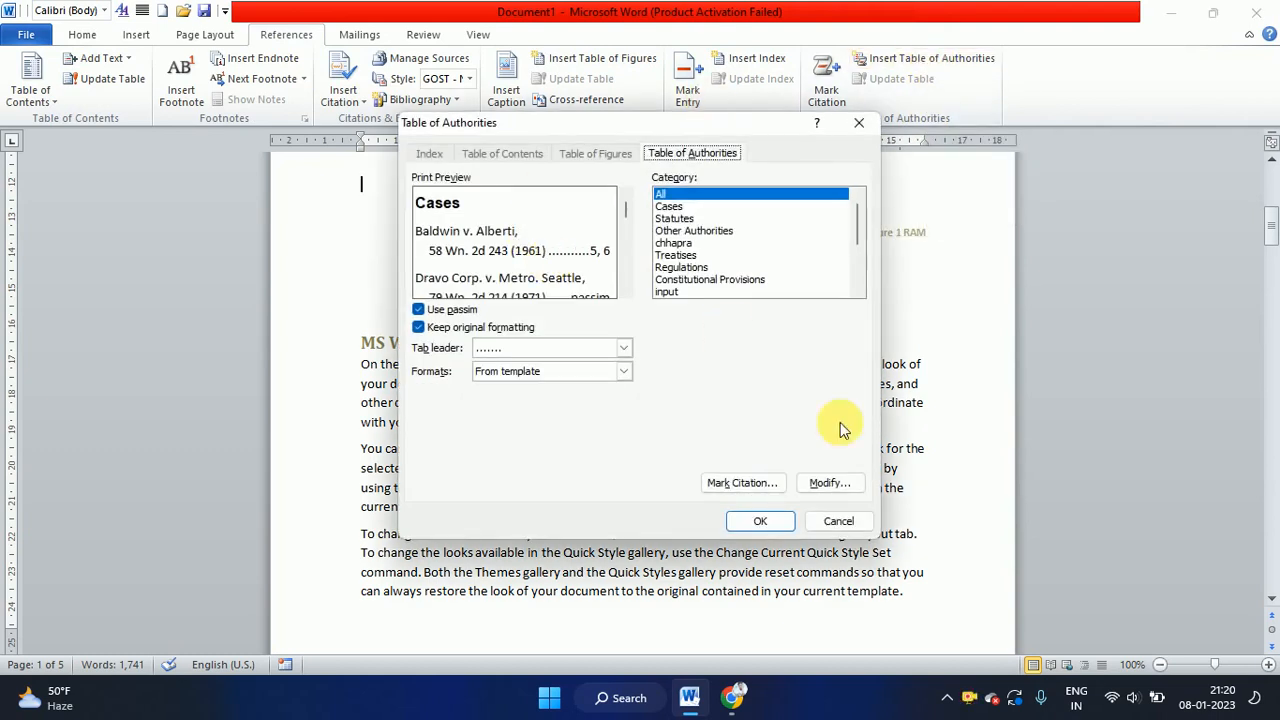
{"action": "left_click", "coordinate": [788, 525]}
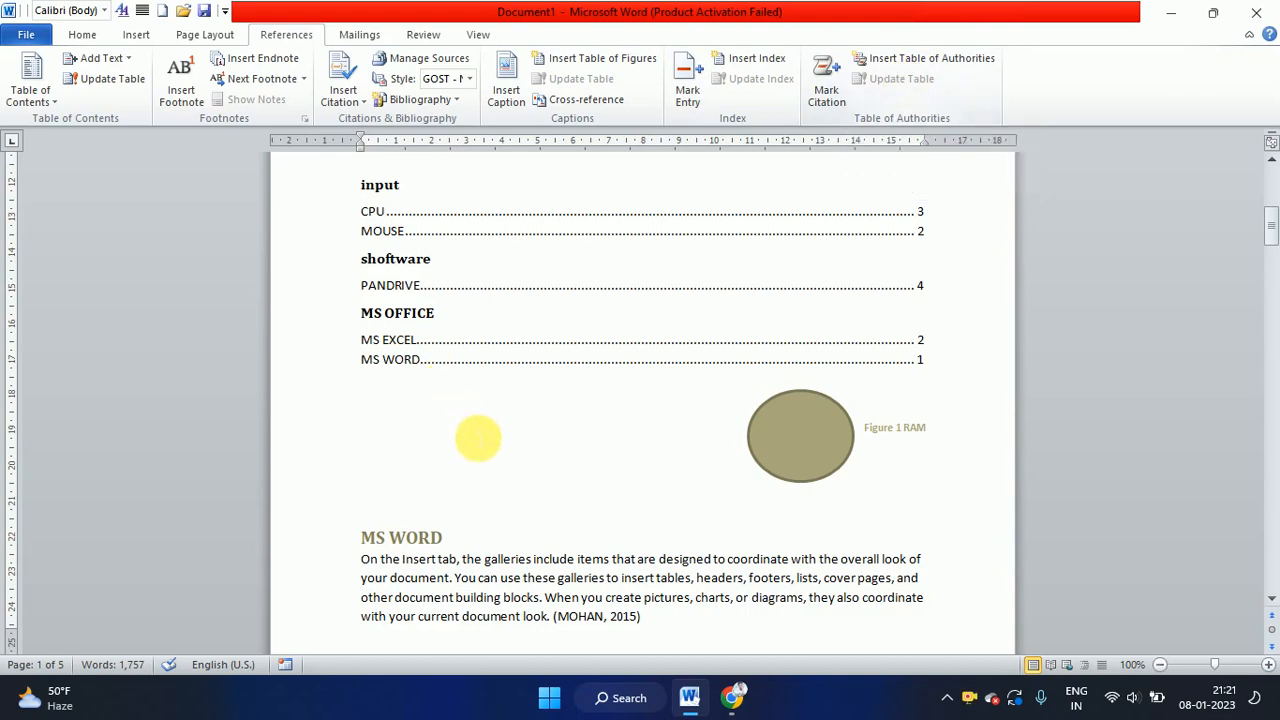
Append JGHKJGKJGKH to the MS WORD heading on page 1 and update the table of authorities
{"action": "left_click", "coordinate": [443, 541]}
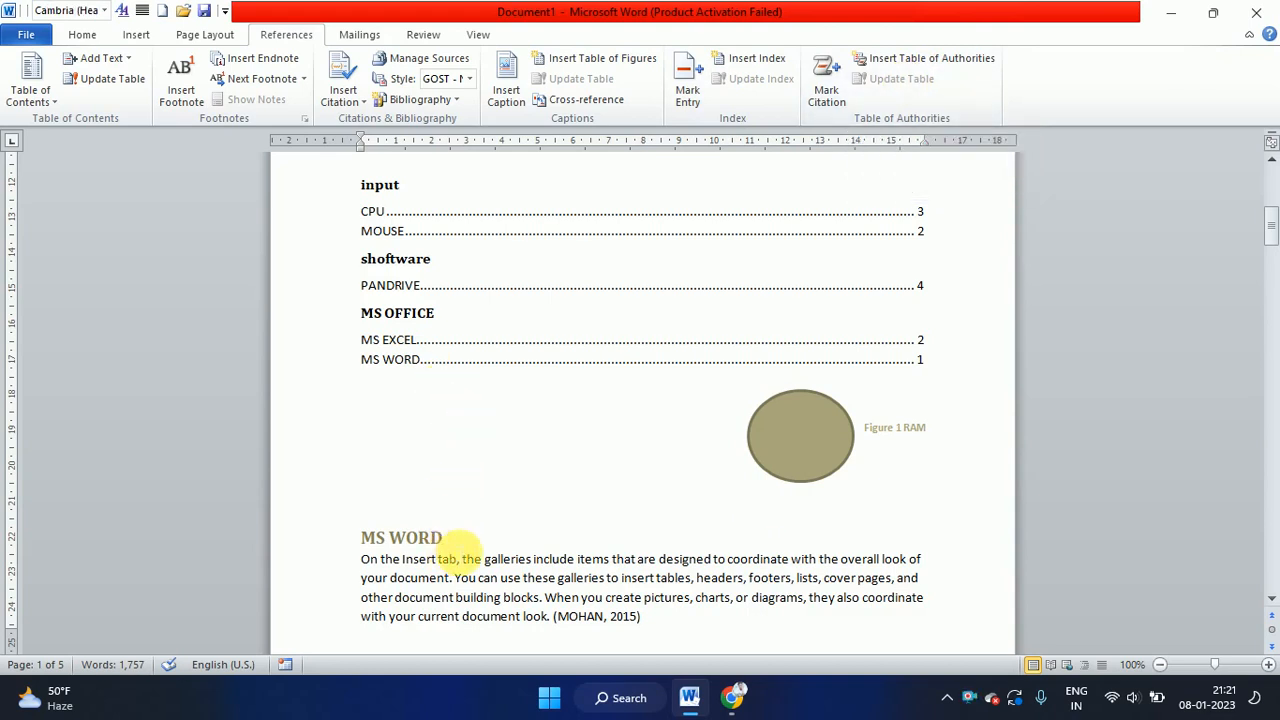
{"action": "type", "text": "JGHKJGKJGKH"}
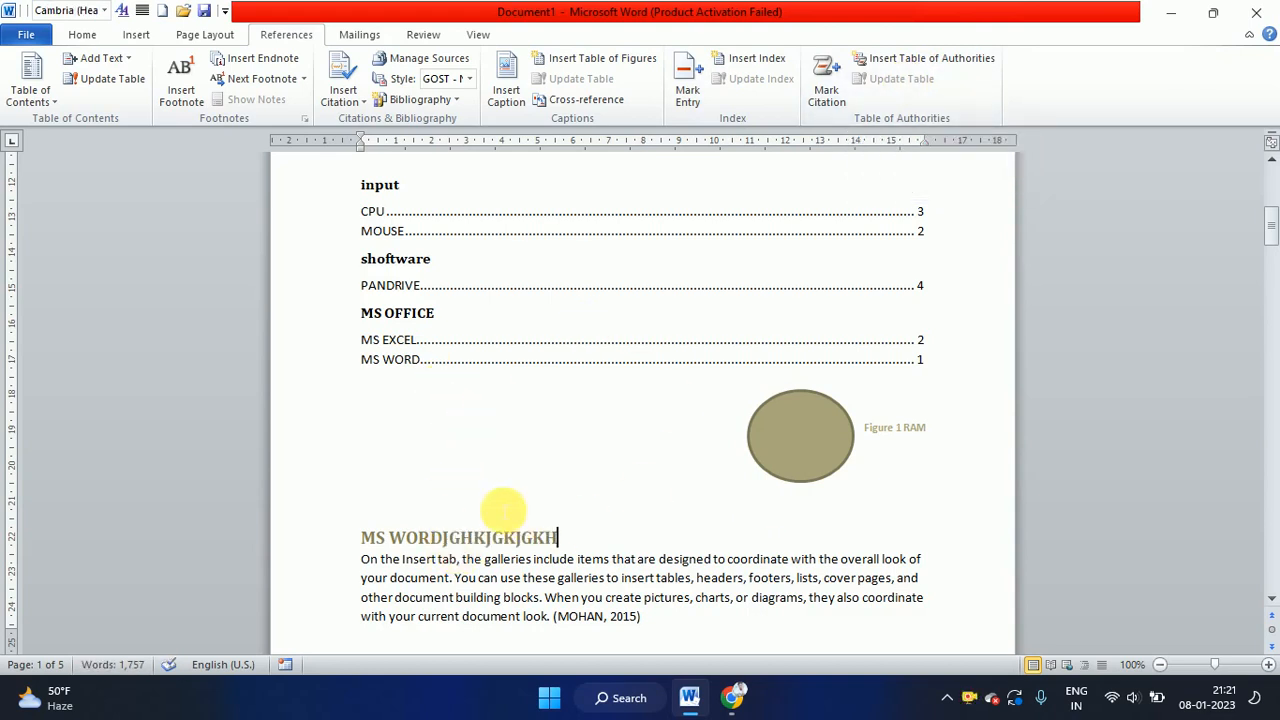
{"action": "left_click", "coordinate": [486, 324]}
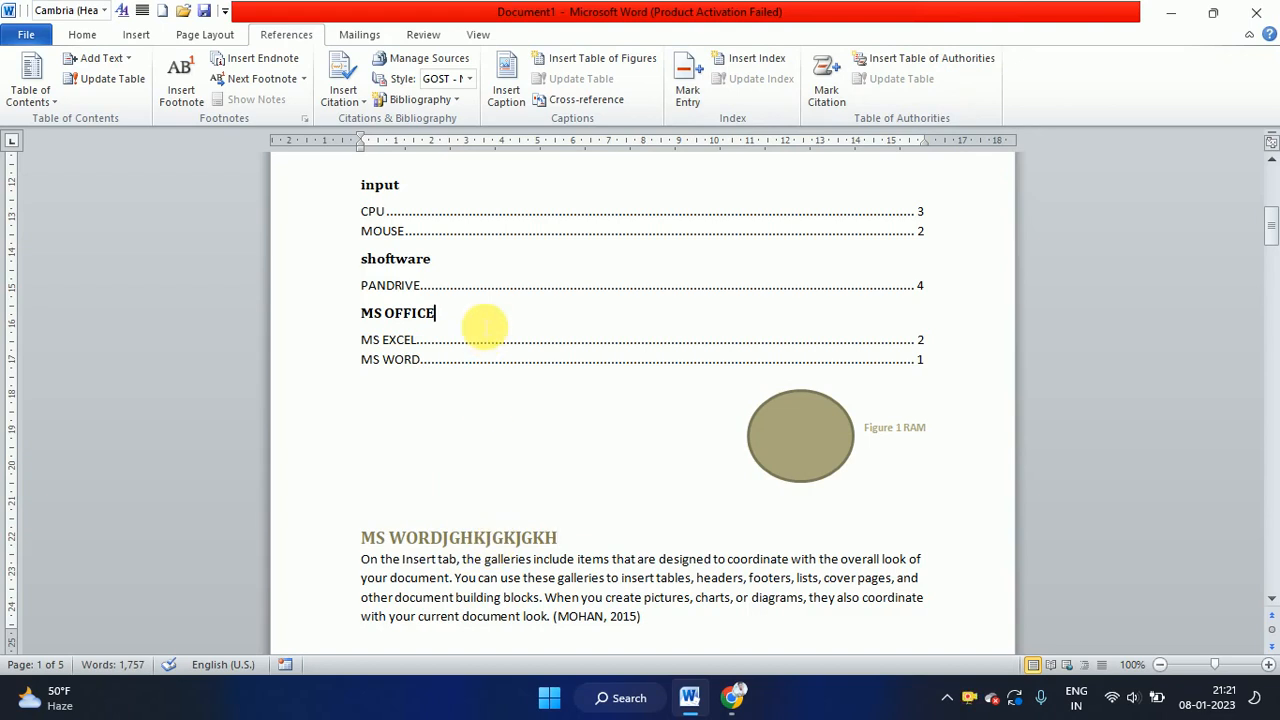
{"action": "left_click", "coordinate": [432, 226]}
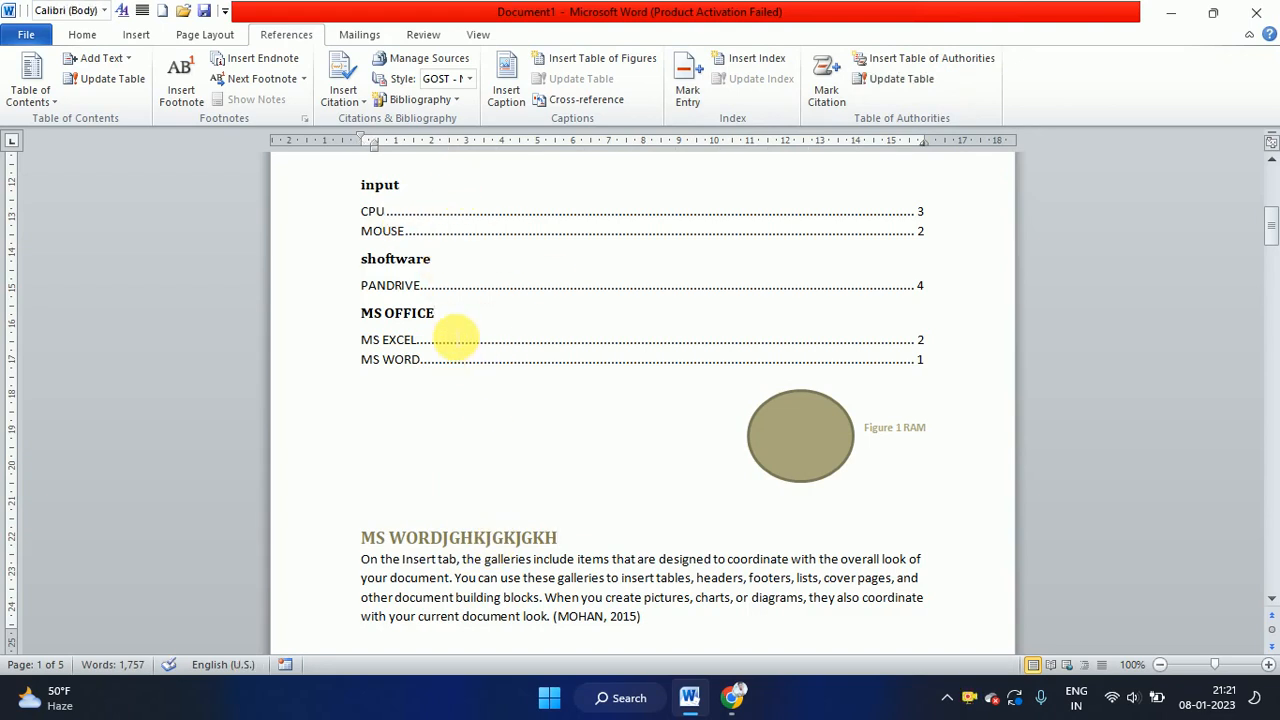
{"action": "left_click", "coordinate": [900, 80]}
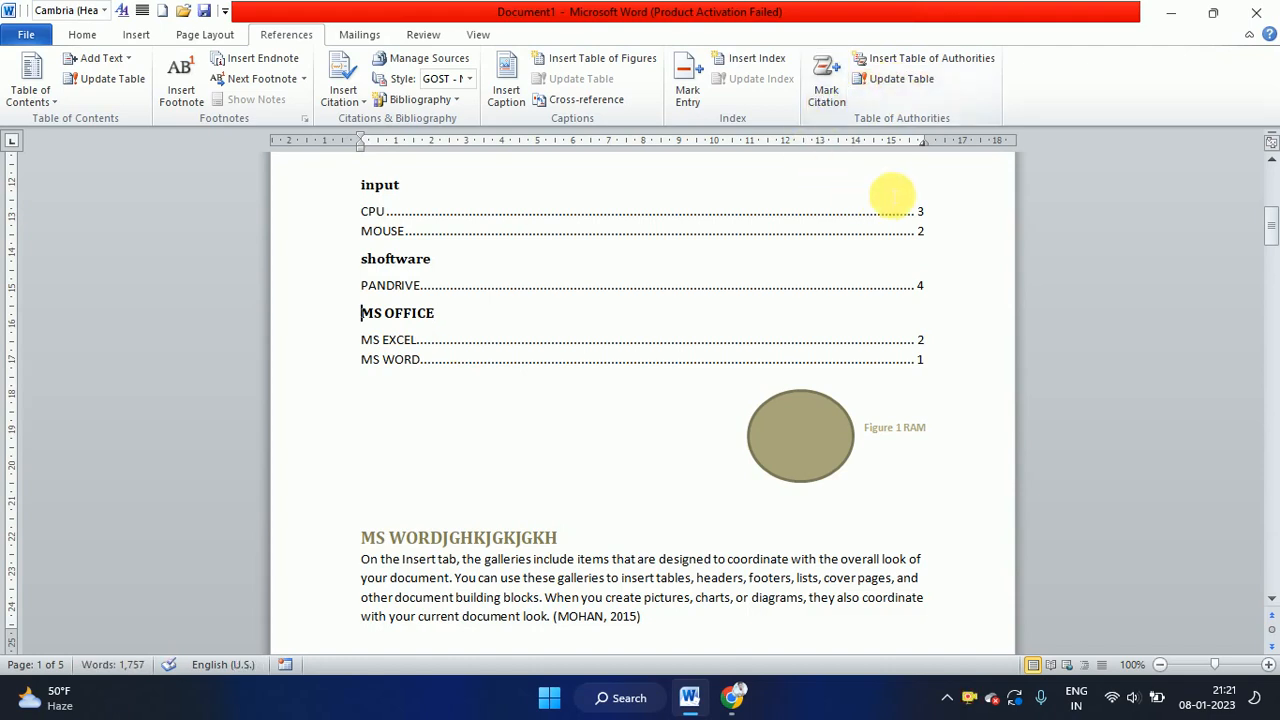
{"action": "left_click", "coordinate": [893, 79]}
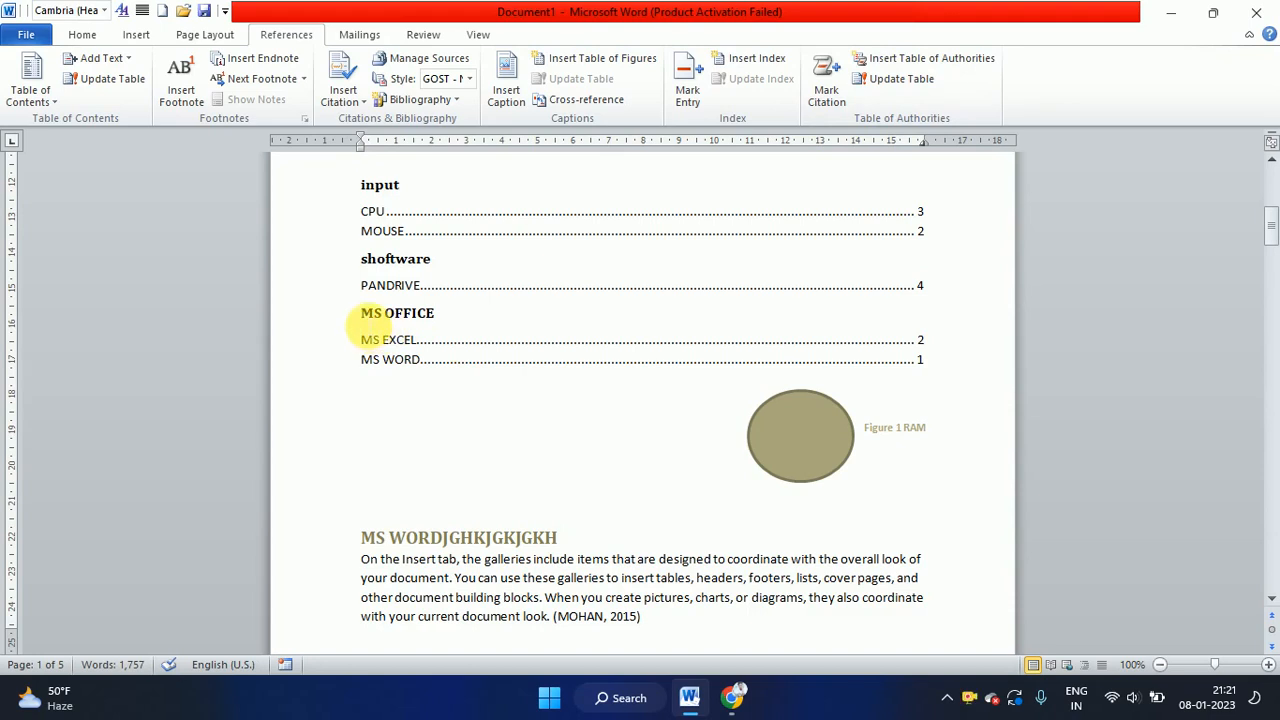
Update the MS OFFICE section of the table of authorities, covering the MS EXCEL and MS WORD entries
{"action": "left_click_drag", "start_coordinate": [363, 316], "coordinate": [695, 388]}
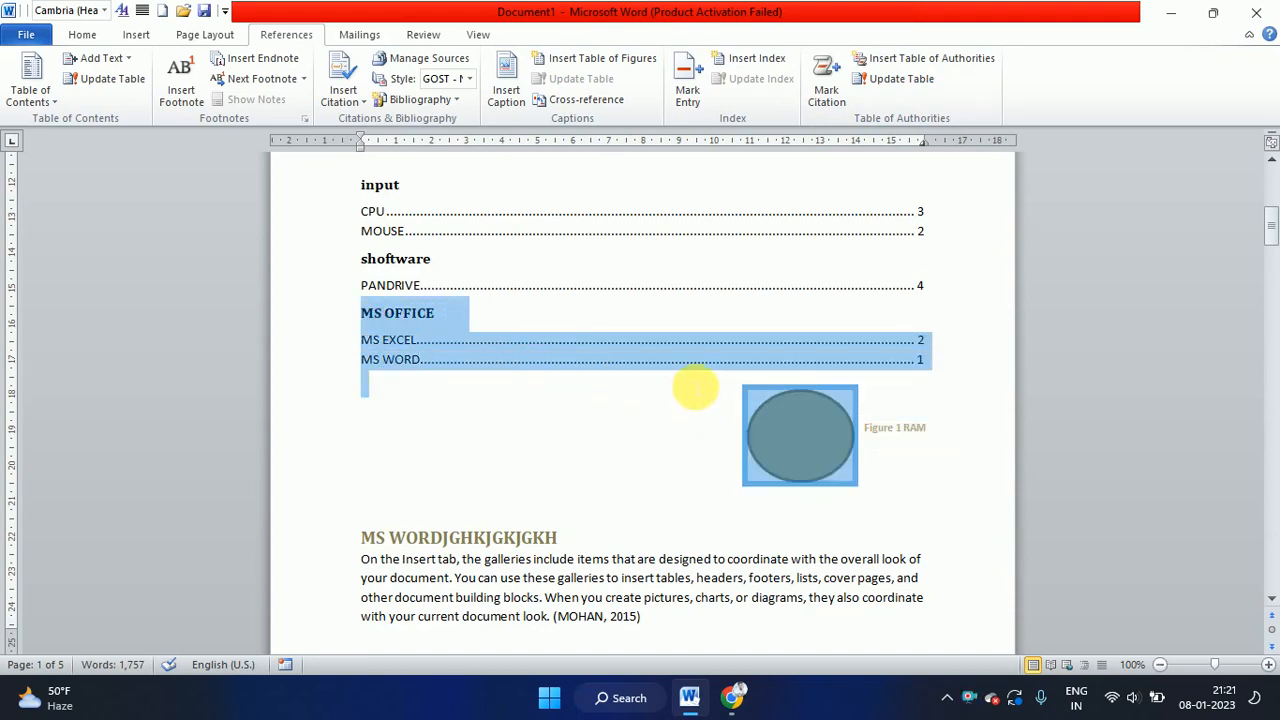
{"action": "left_click", "coordinate": [900, 79]}
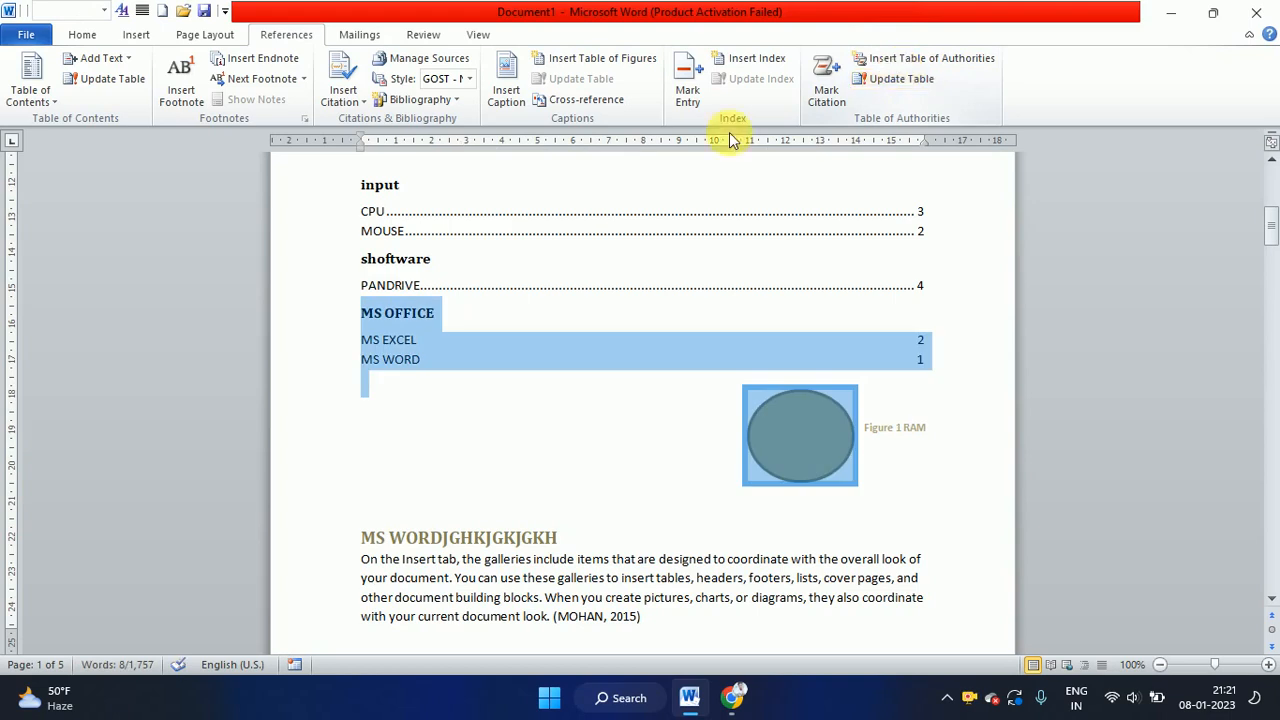
{"action": "left_click", "coordinate": [652, 302]}
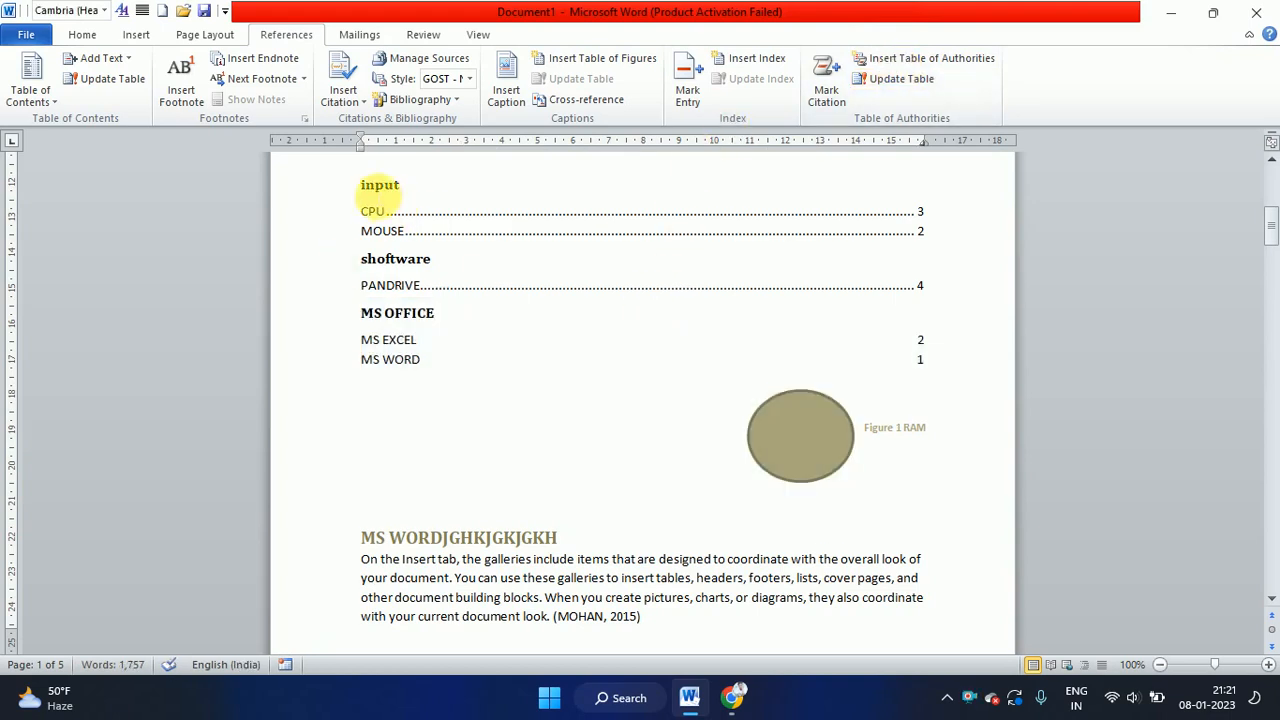
Update the whole table of authorities, from the input category through shoftware and MS OFFICE
{"action": "left_click_drag", "start_coordinate": [360, 188], "coordinate": [565, 370]}
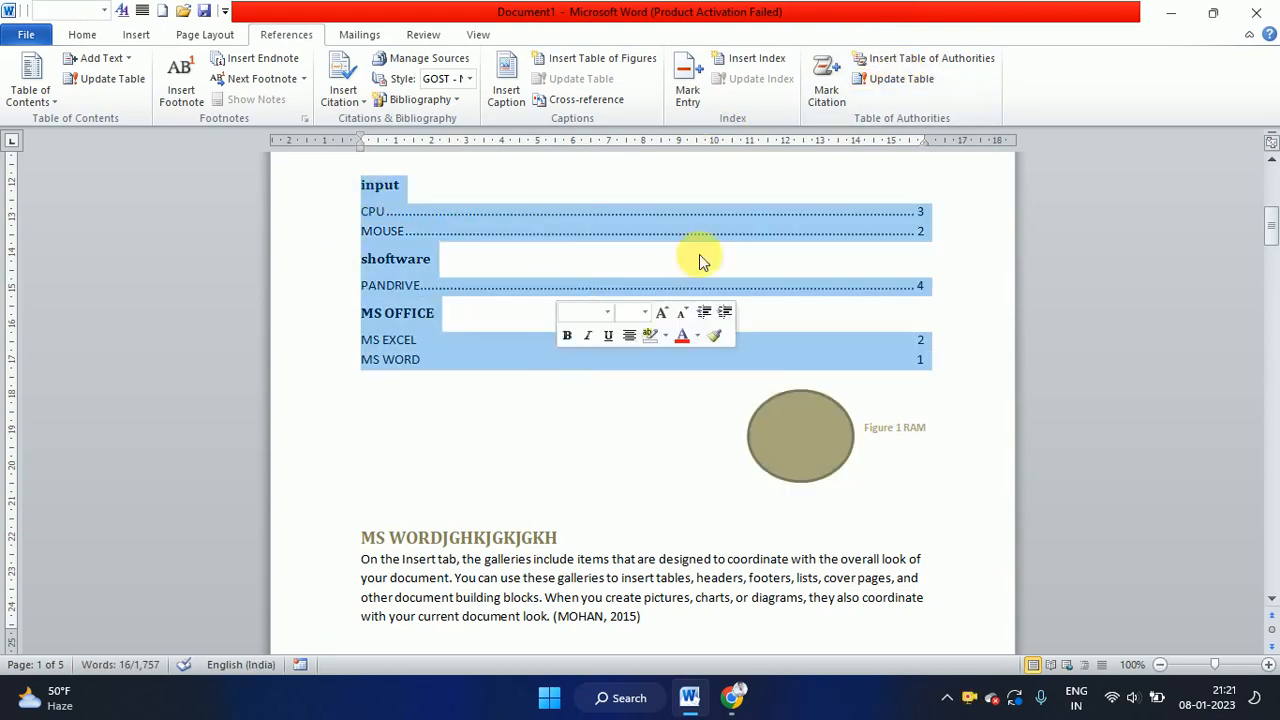
{"action": "left_click", "coordinate": [900, 79]}
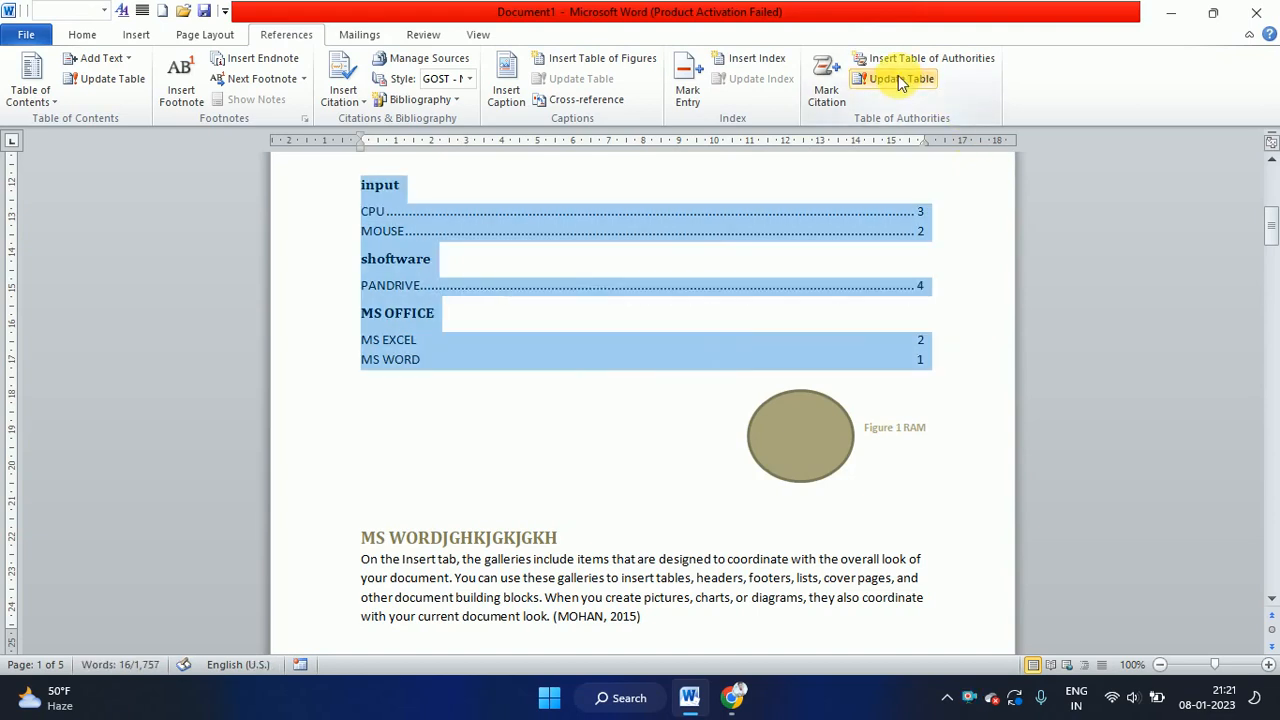
{"action": "left_click", "coordinate": [502, 389]}
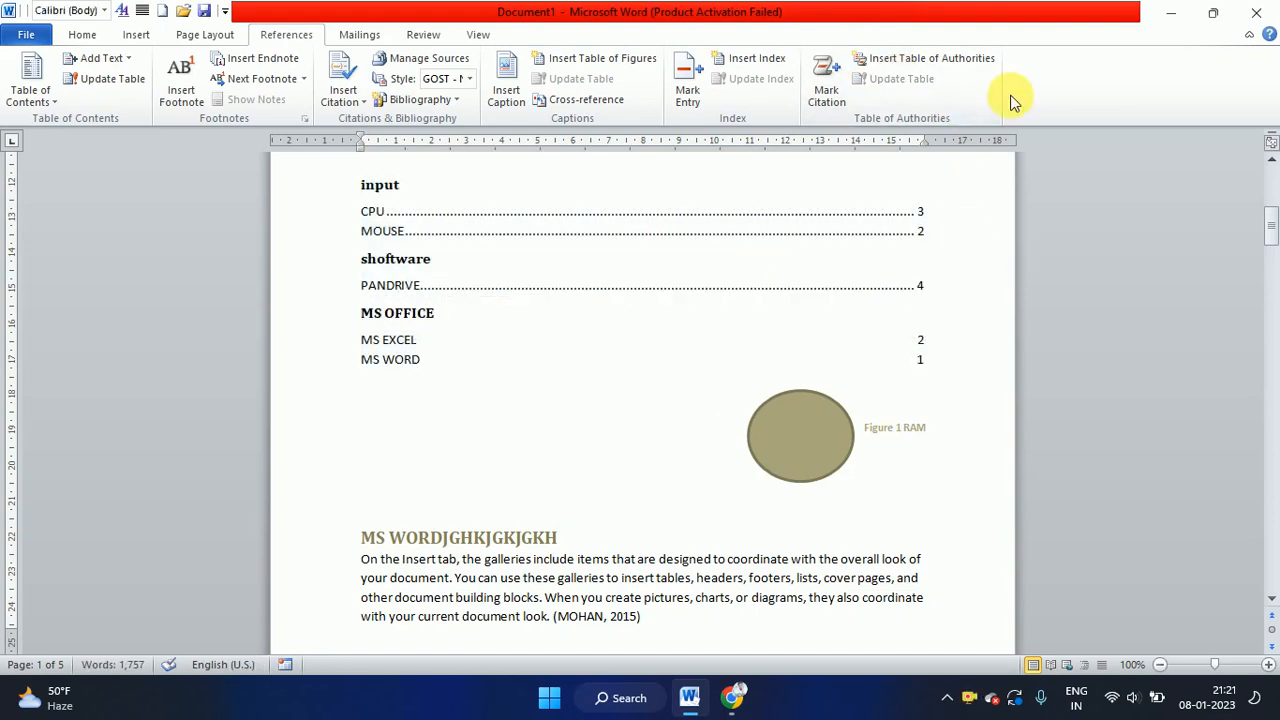
Update the table of authorities once more from within its MS OFFICE category heading
{"action": "left_click", "coordinate": [397, 314]}
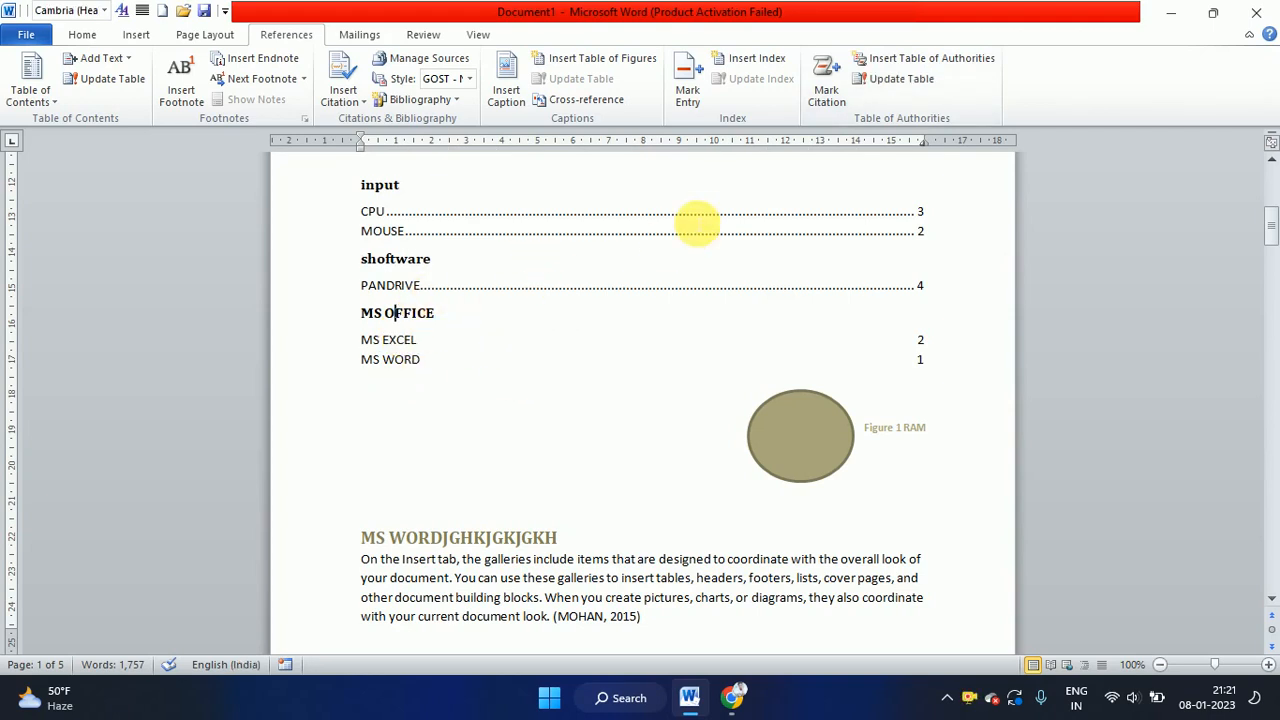
{"action": "left_click", "coordinate": [893, 86]}
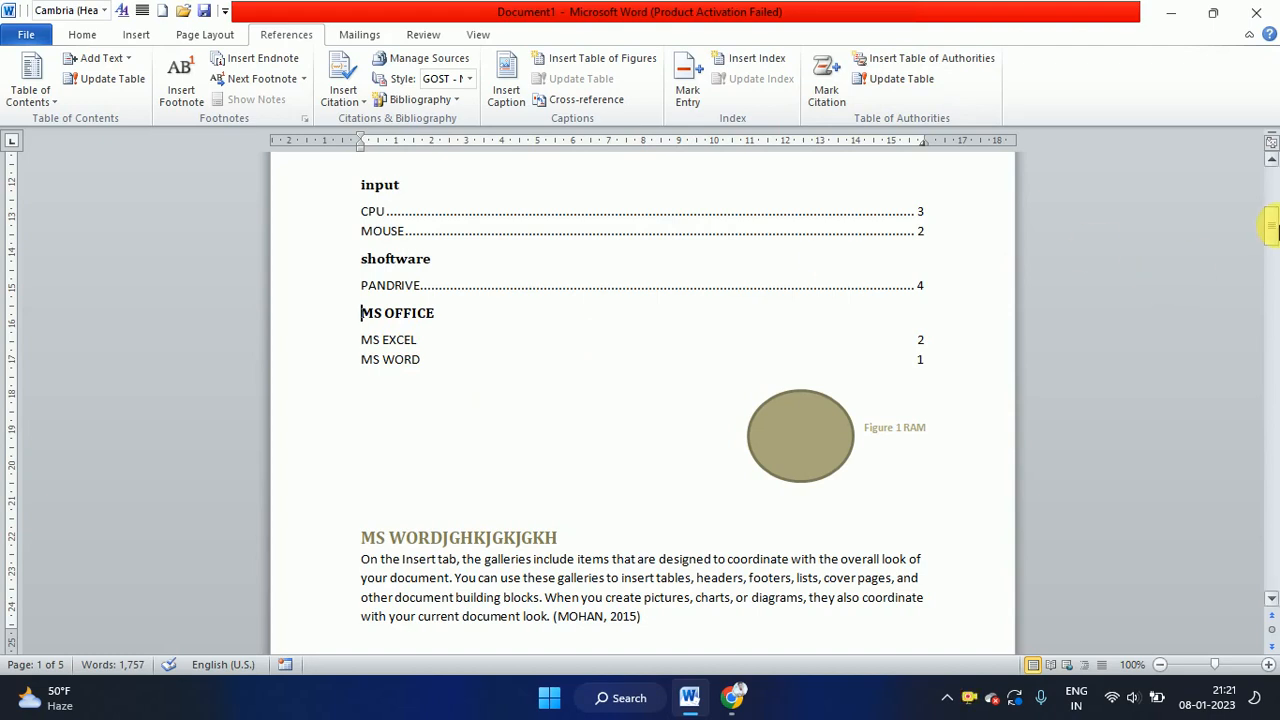
{"action": "left_click_drag", "start_coordinate": [1273, 165], "coordinate": [1273, 165]}
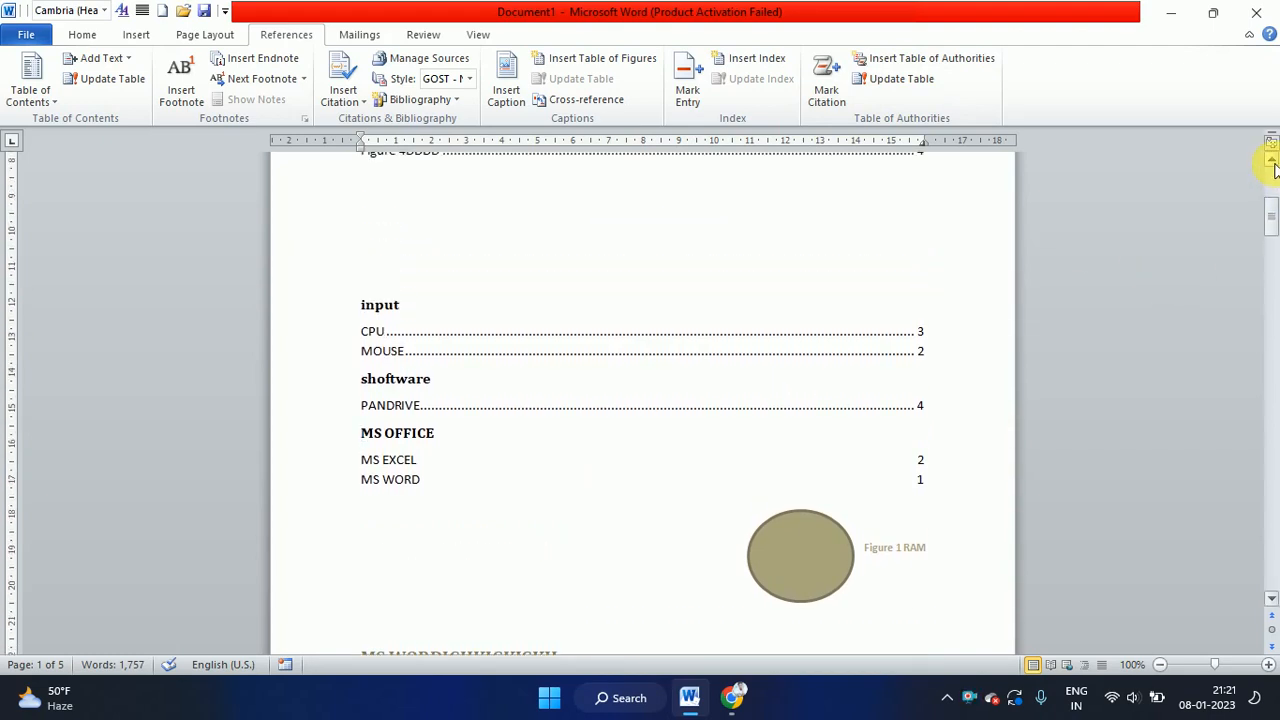